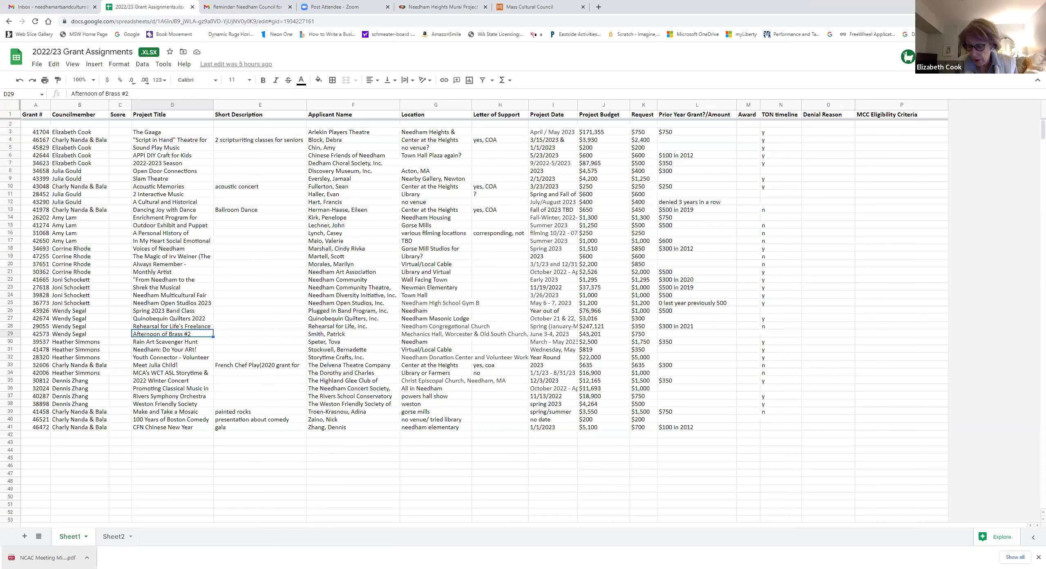
Step: Enter "Ukraine War Project" as the short description of The Gaaga in row 3 and give it a score of 5
left_click(237, 133)
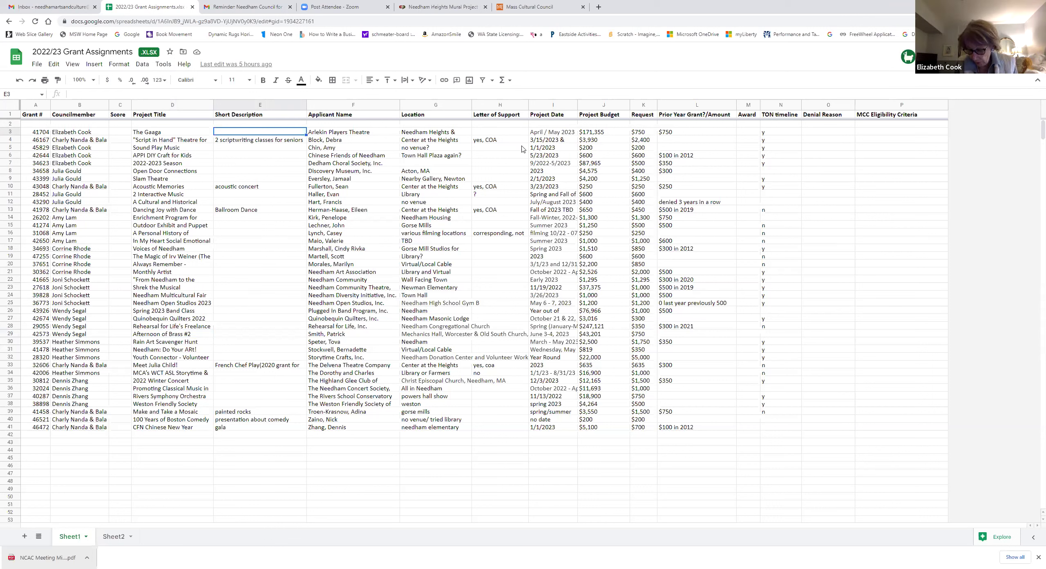
left_click(552, 134)
left_click(517, 133)
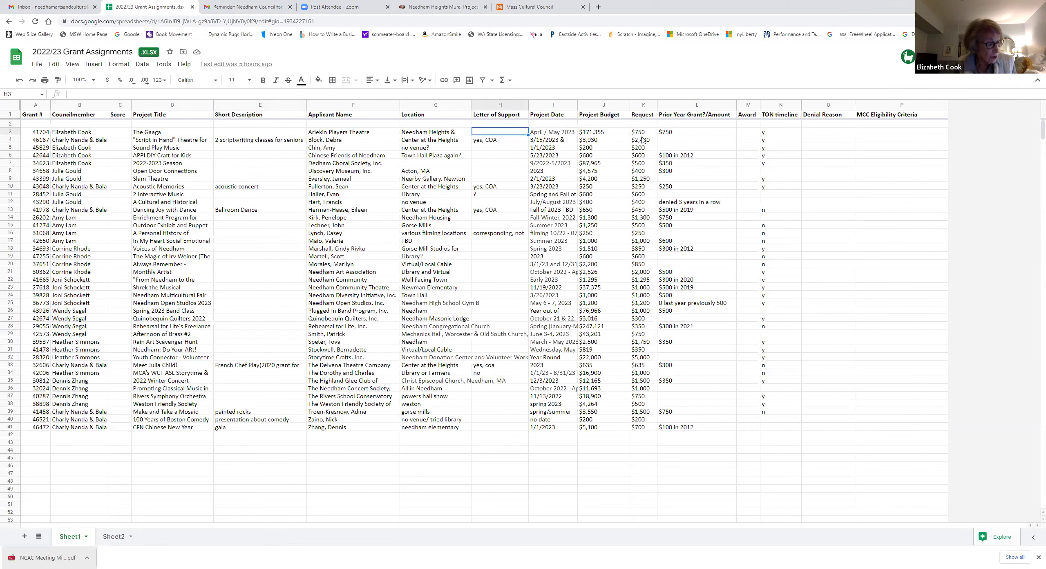
left_click(265, 134)
type("Ukraine War P")
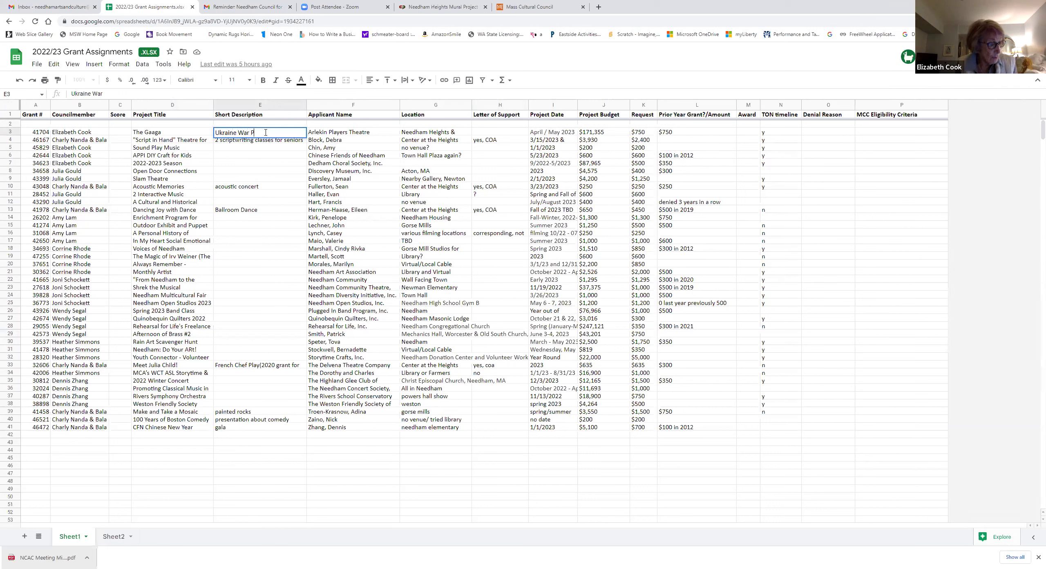
type("roject")
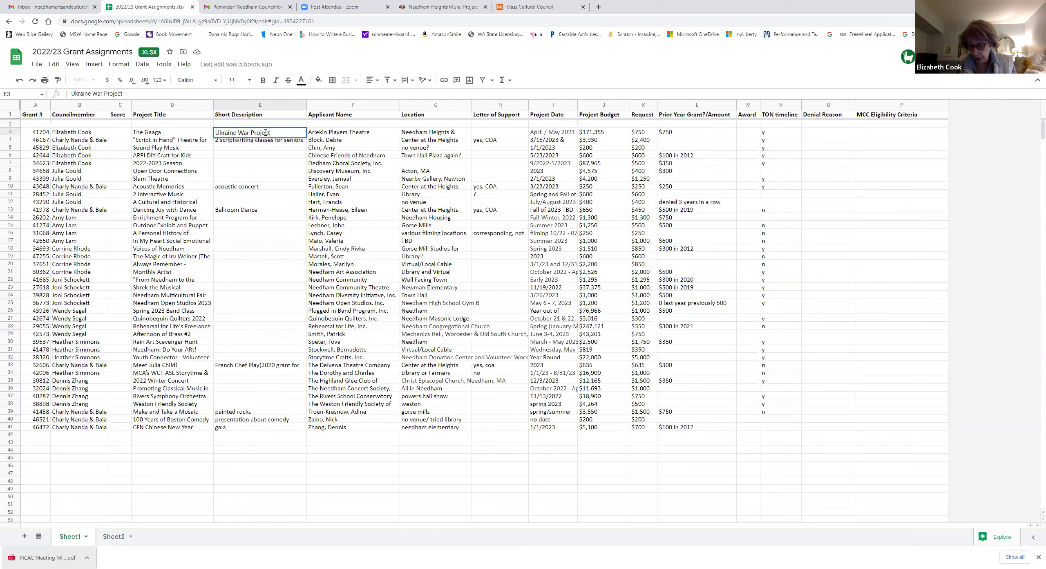
key("Return")
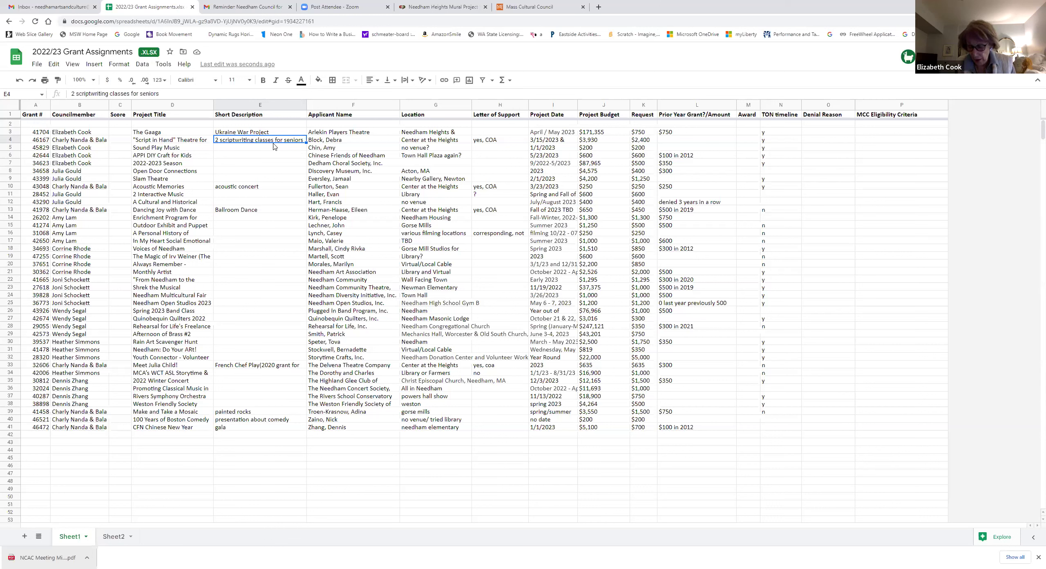
left_click(123, 135)
type("5")
Step: Enter "pre-school music class" as the short description of Sound Play Music in row 5
left_click(240, 149)
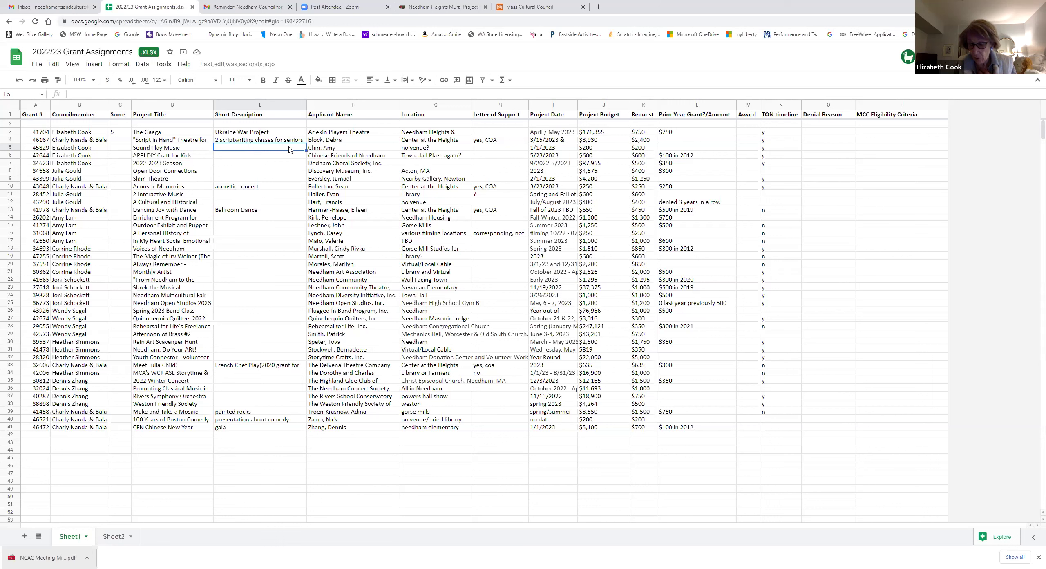
left_click(556, 141)
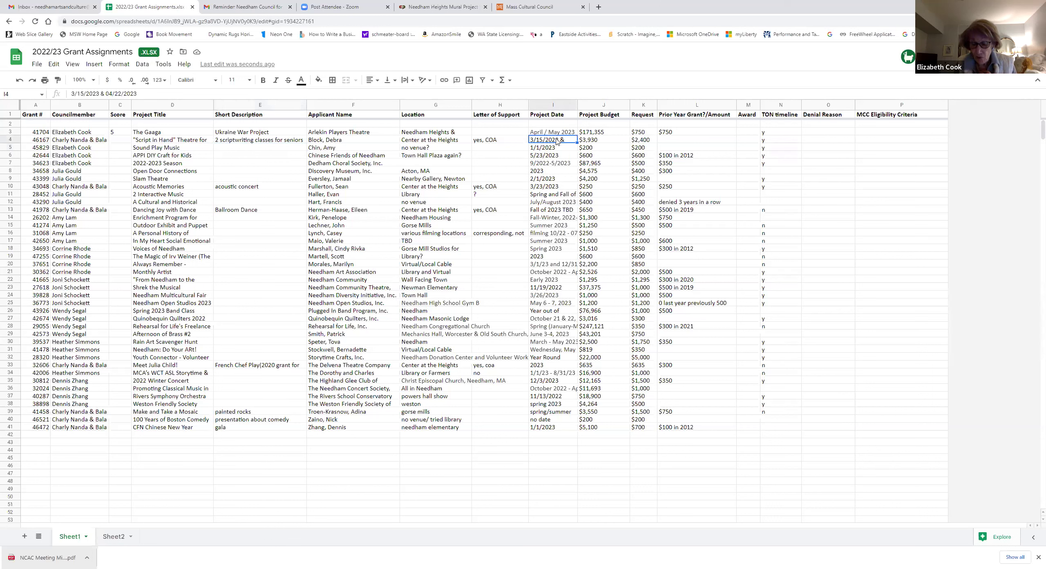
left_click(240, 147)
type("children's")
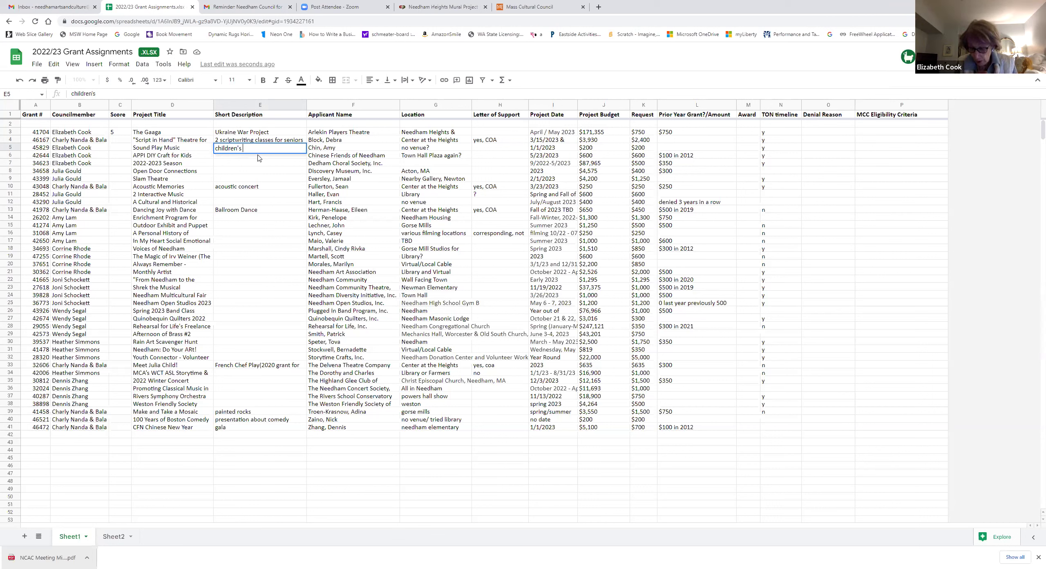
key("BackSpace")
key("BackSpace")
key("BackSpace")
key("BackSpace")
key("BackSpace")
key("BackSpace")
key("BackSpace")
key("BackSpace")
key("BackSpace")
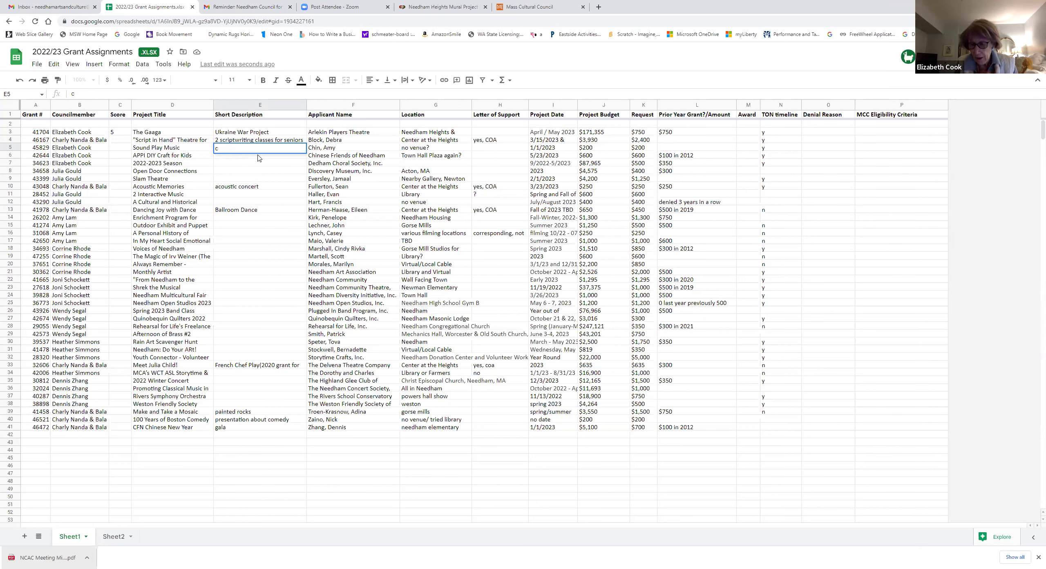
type("pre-school mu")
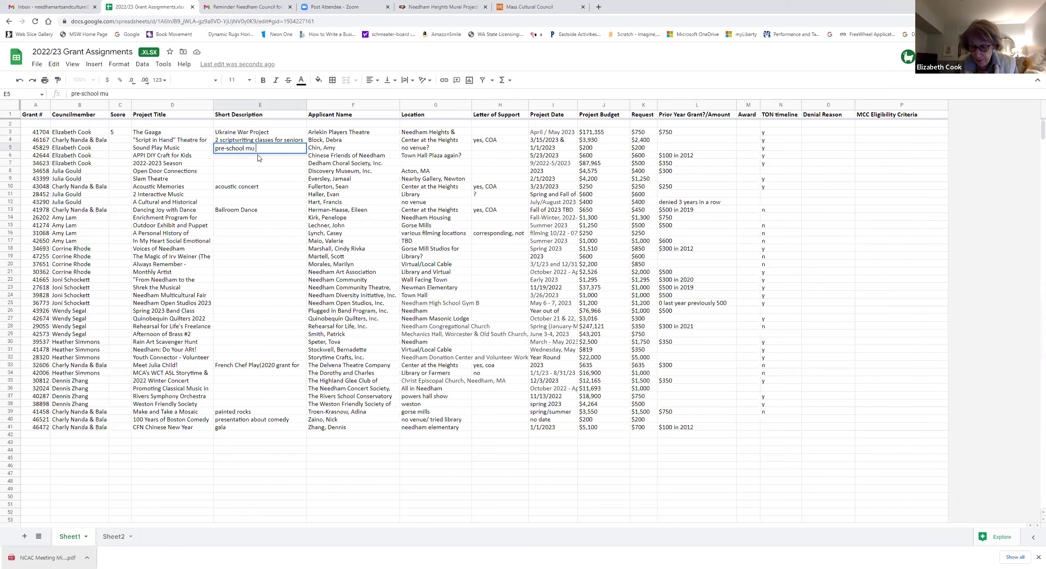
type("sic class")
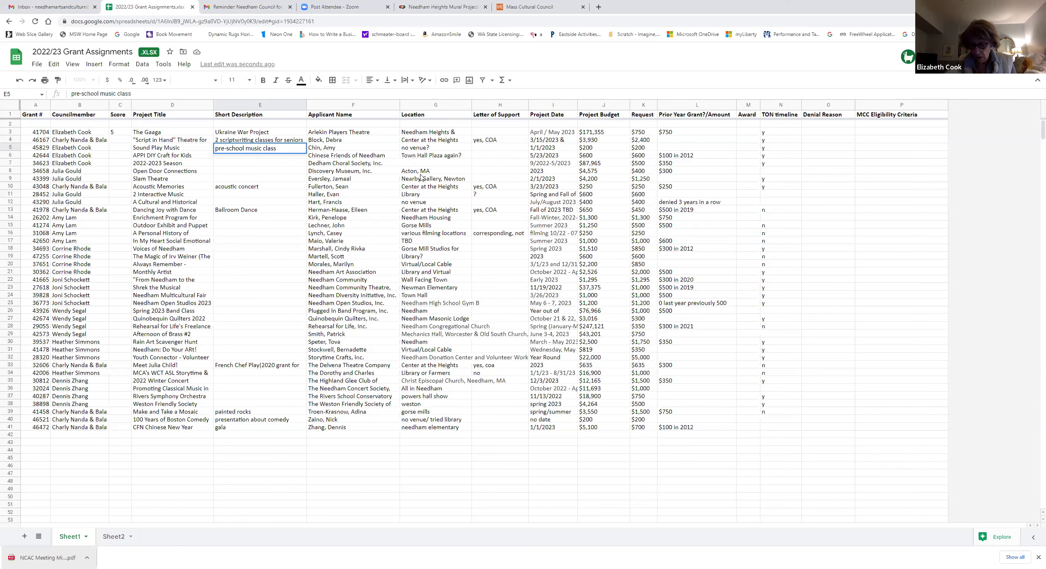
Step: Give Sound Play Music in row 5 a score of 4
left_click(494, 150)
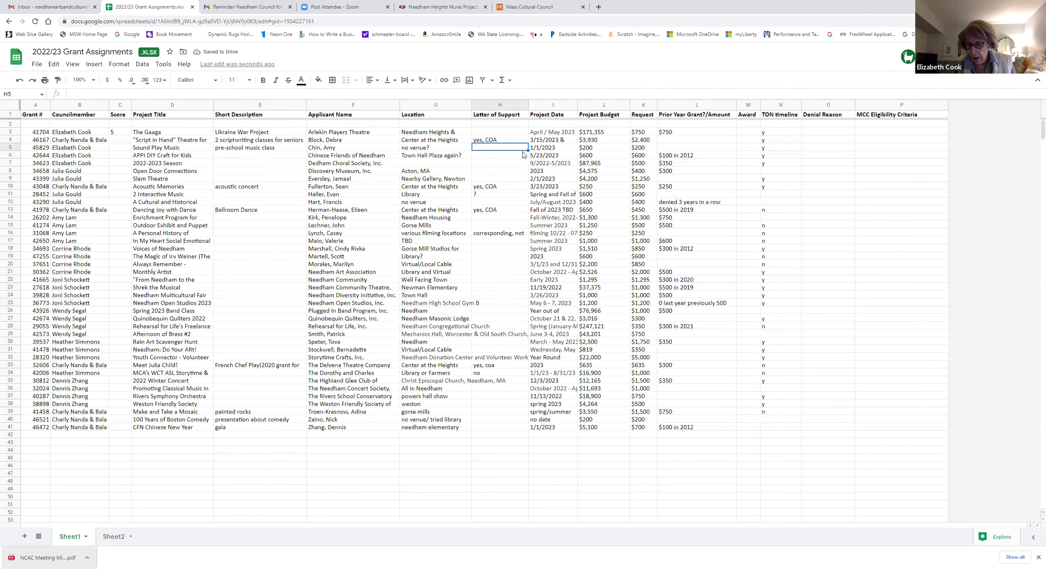
left_click(423, 151)
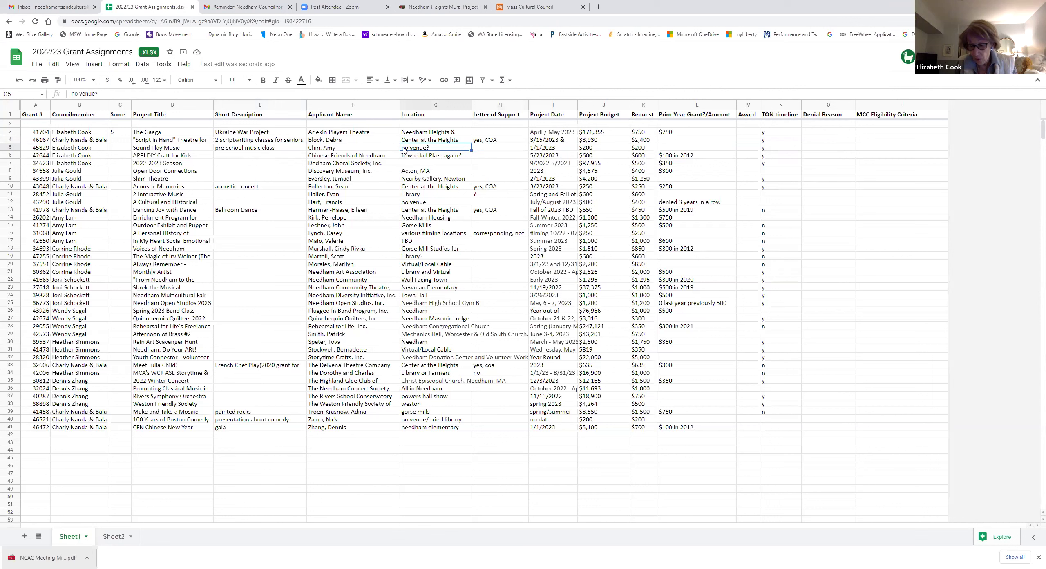
double_click(403, 150)
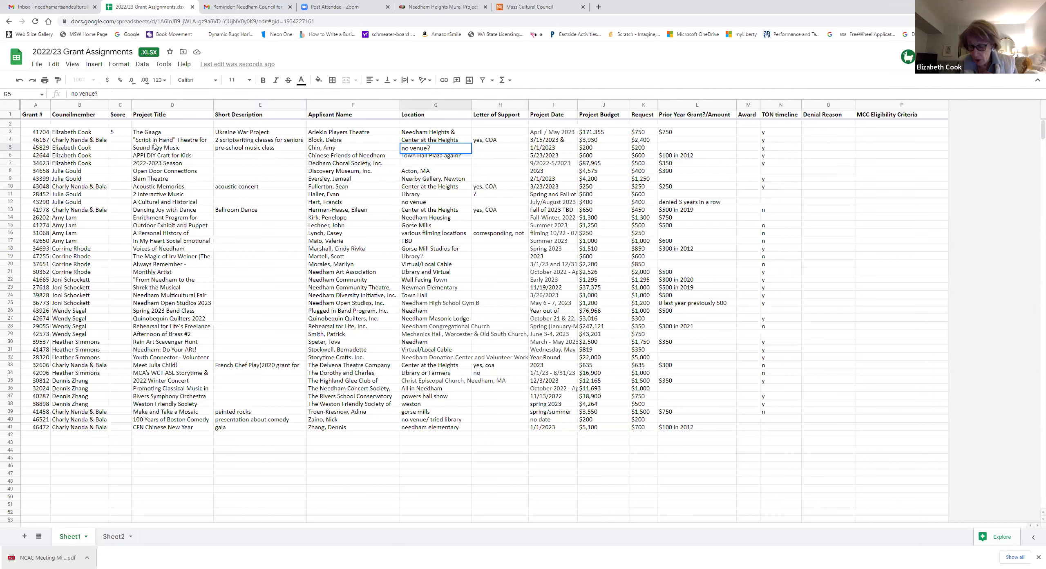
left_click(119, 148)
type("4")
Step: Enter "?" as the letter of support for Sound Play Music in row 5
left_click(454, 148)
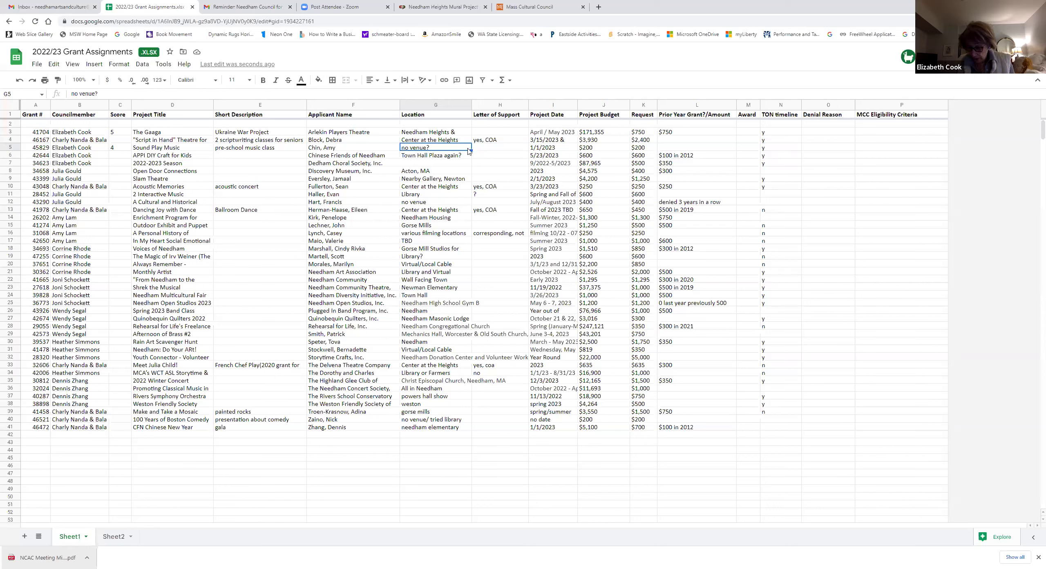
left_click(495, 150)
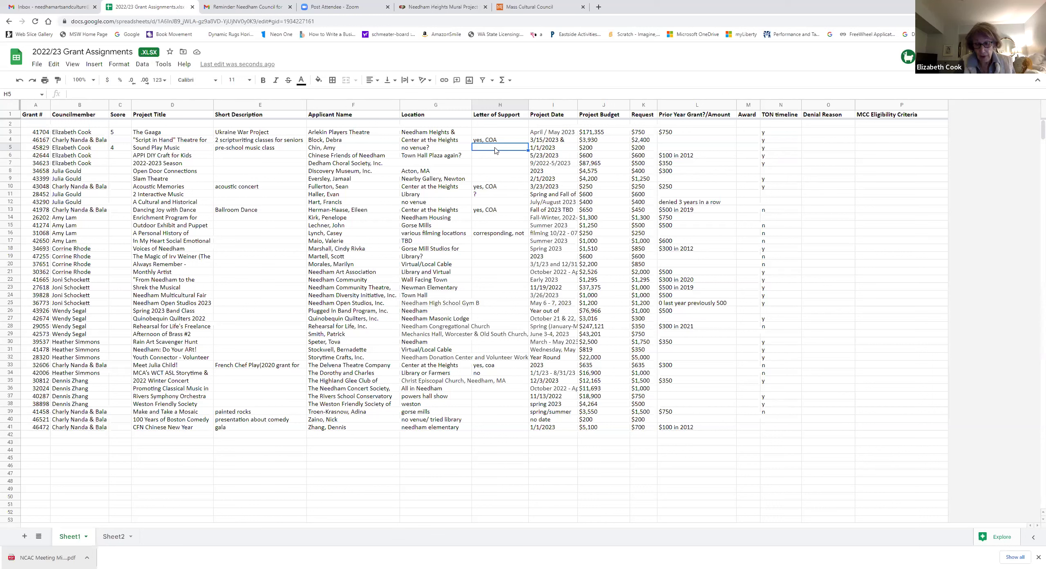
type("?")
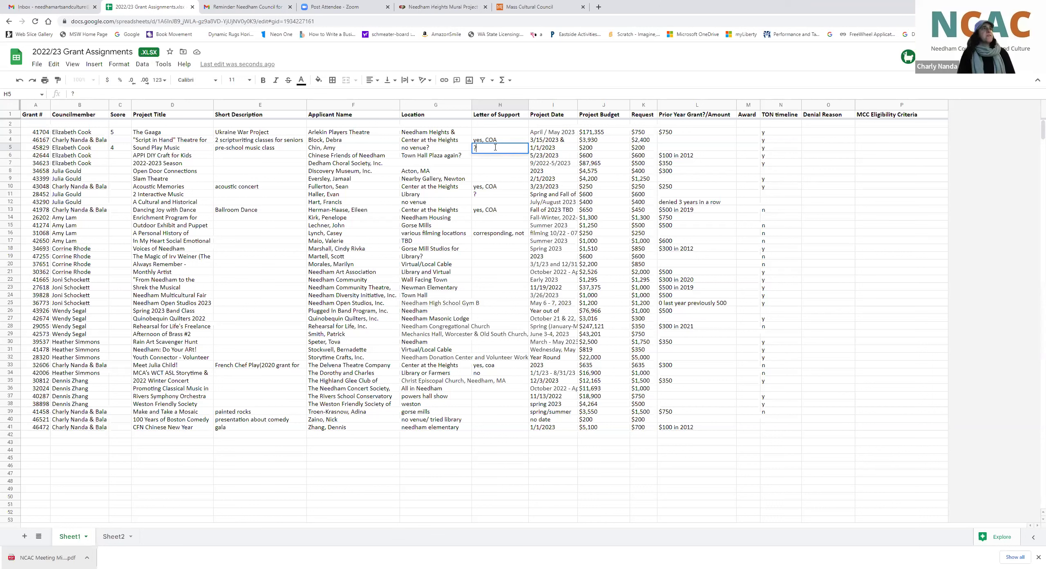
left_click(514, 156)
Step: Enter "crafts event" as the short description of APPI DIY Craft for Kids in row 6
left_click(294, 157)
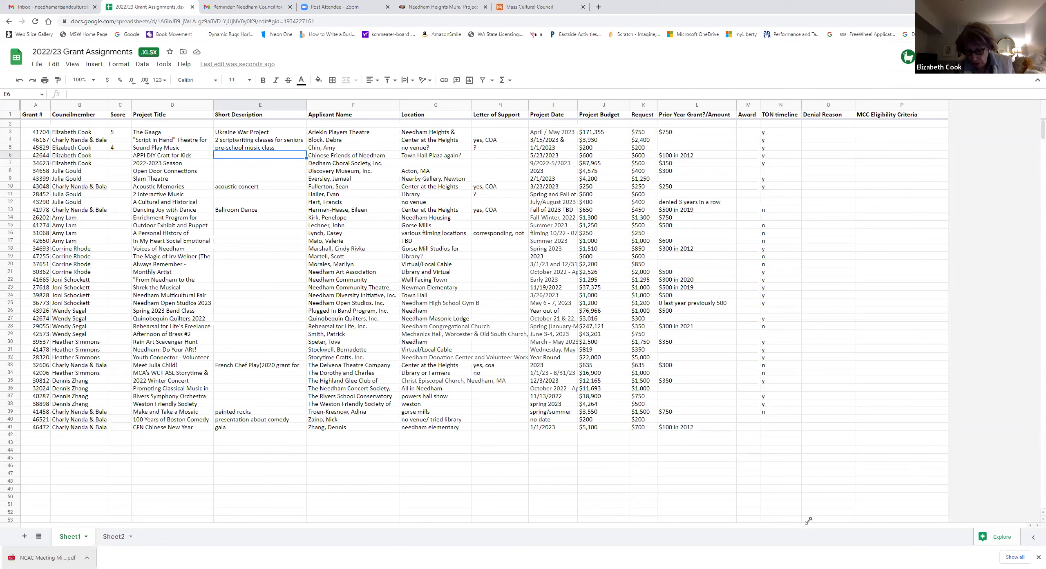
type("crafts at town hall")
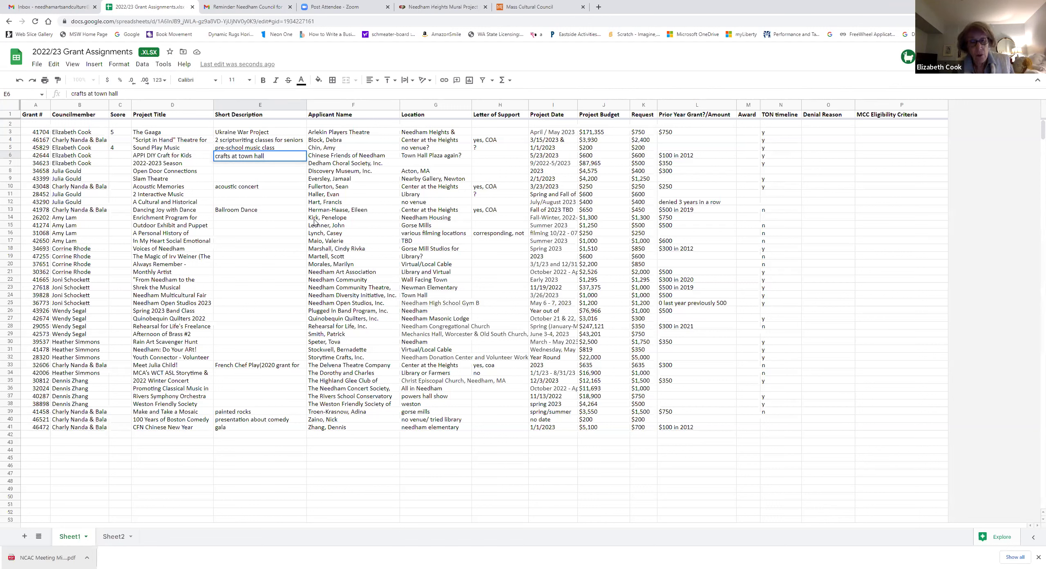
key("BackSpace")
key("BackSpace")
key("BackSpace")
key("BackSpace")
key("BackSpace")
key("BackSpace")
key("BackSpace")
key("BackSpace")
key("BackSpace")
key("BackSpace")
key("BackSpace")
key("BackSpace")
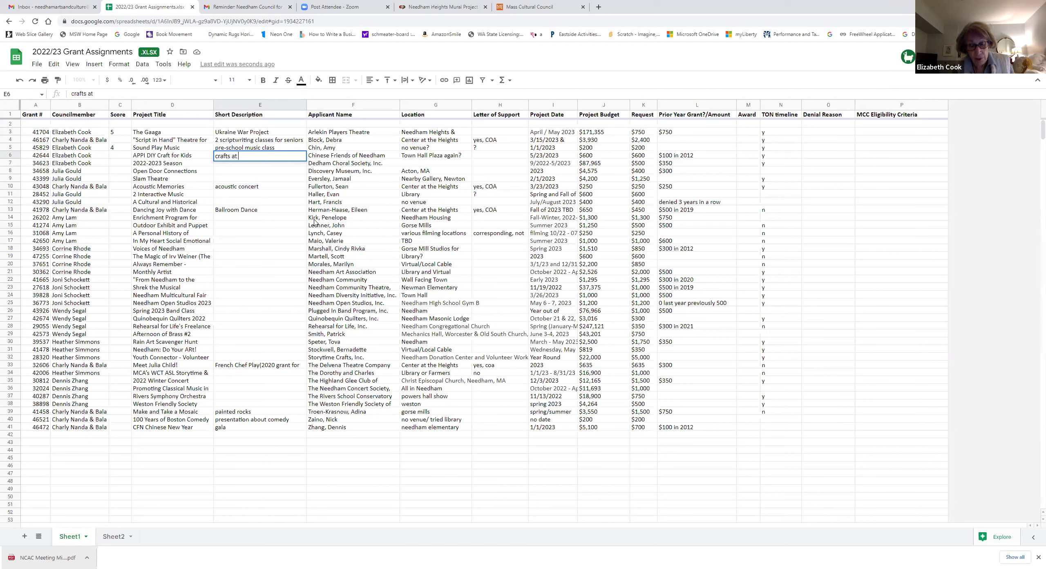
type("event")
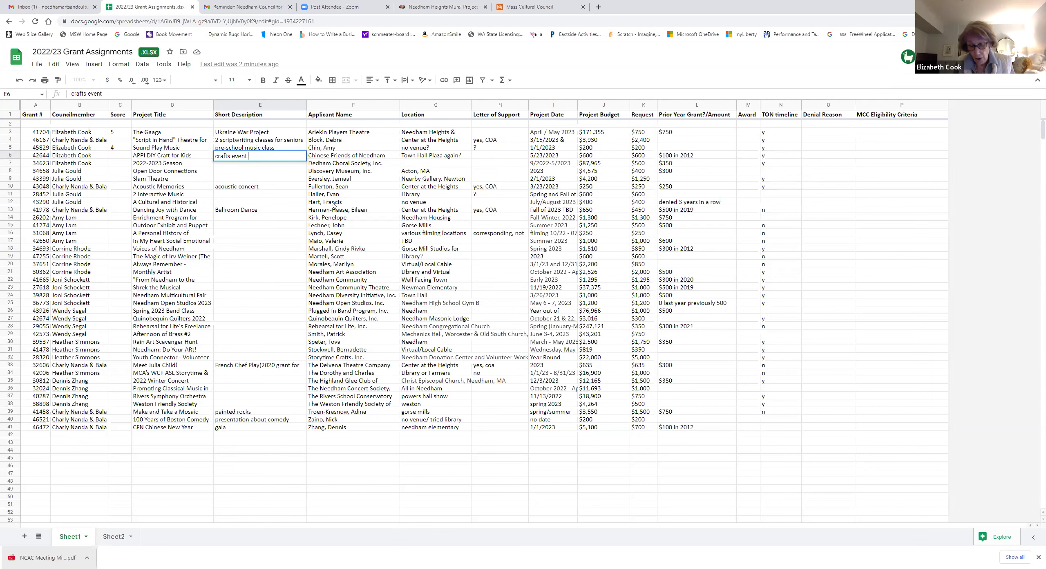
left_click(289, 163)
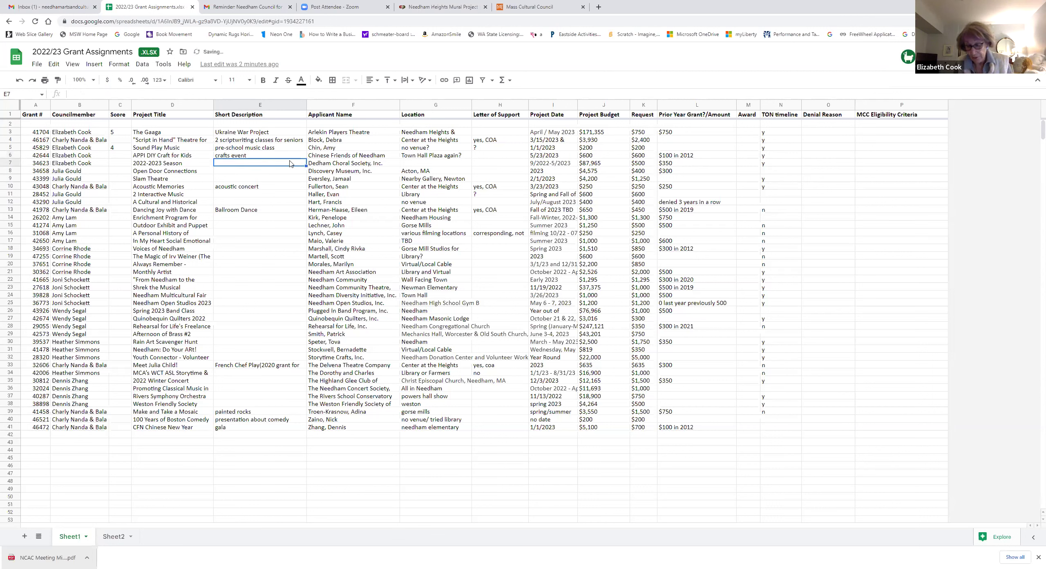
Step: Give APPI DIY Craft for Kids in row 6 a score of 4.5
left_click(116, 156)
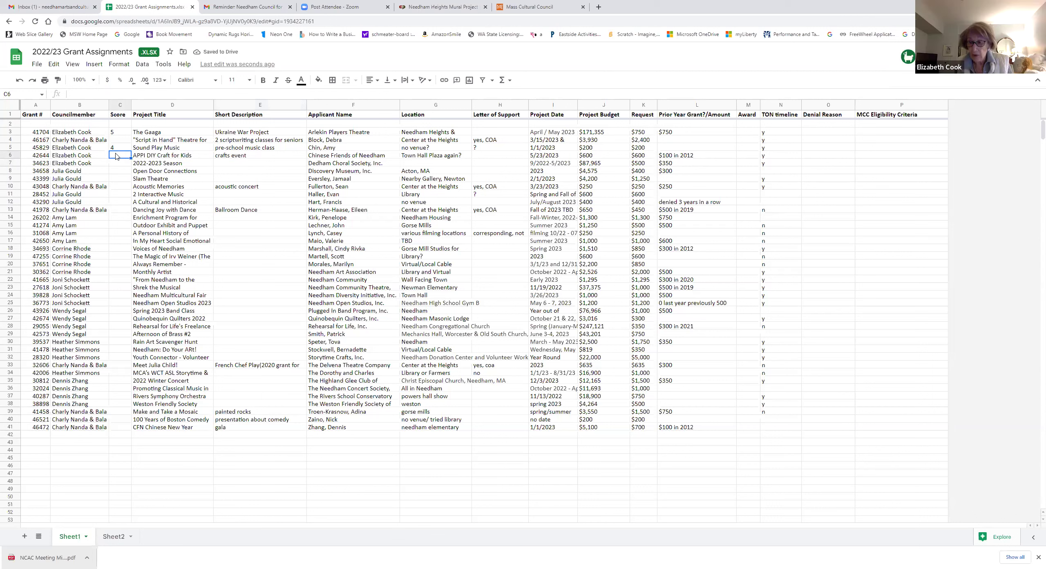
type("4.5")
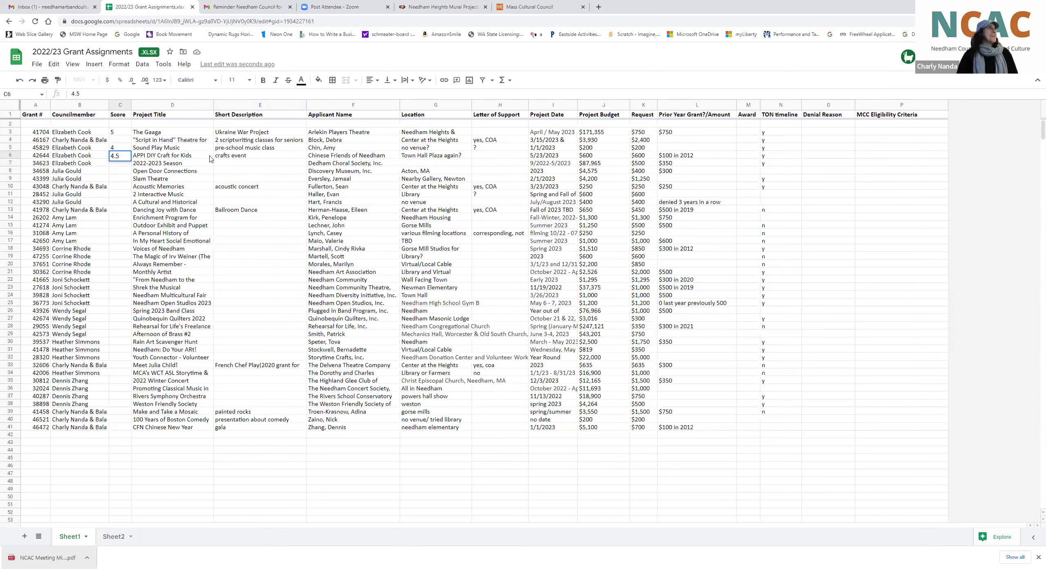
left_click(241, 164)
left_click(453, 158)
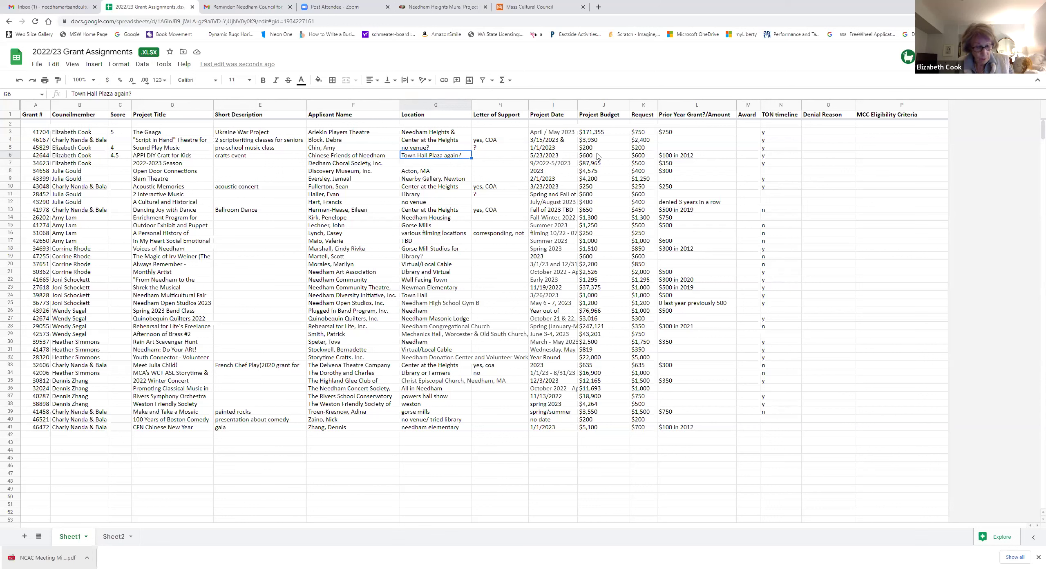
left_click(654, 157)
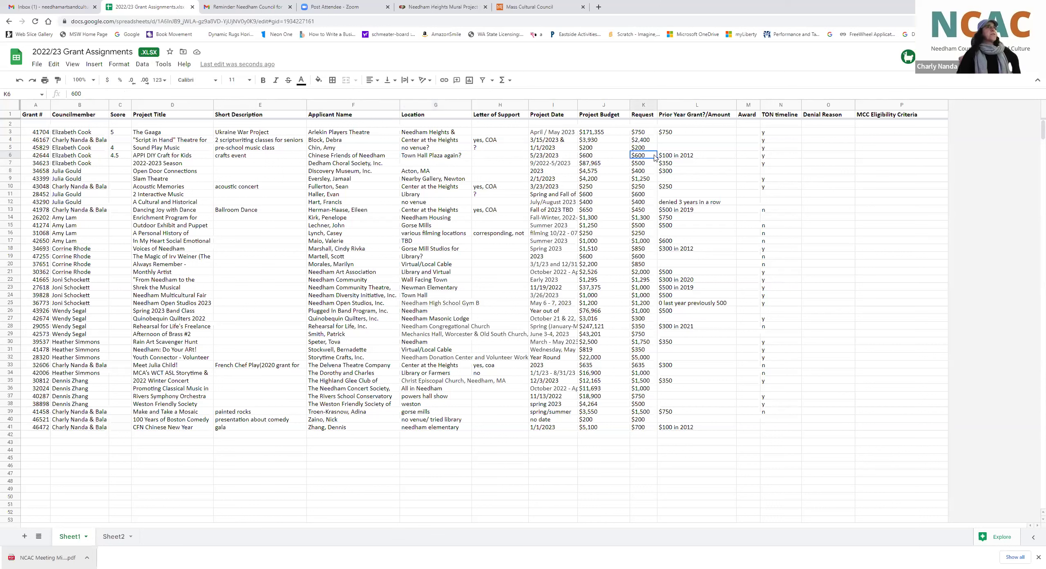
left_click(619, 157)
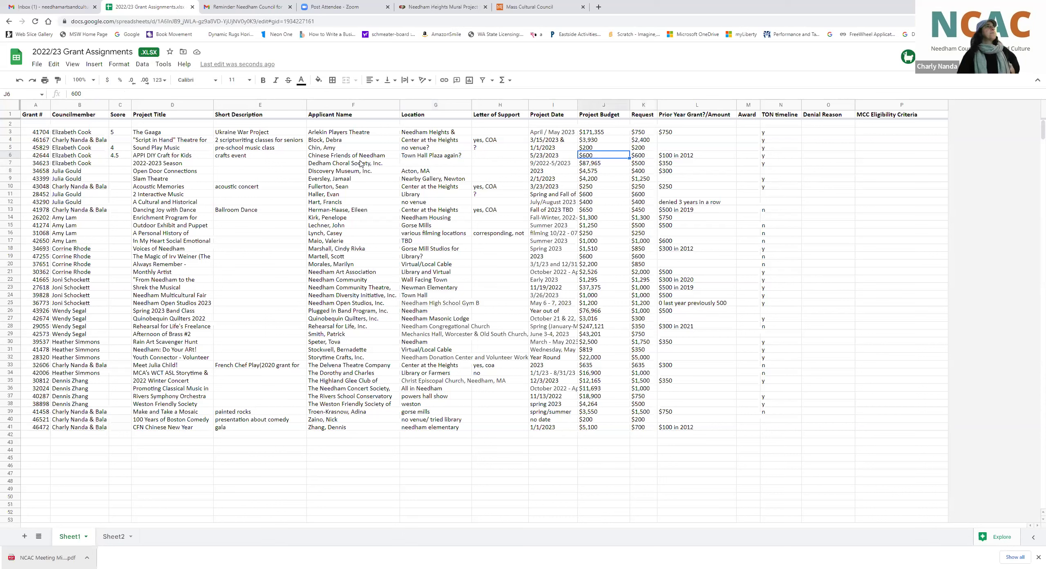
left_click(115, 165)
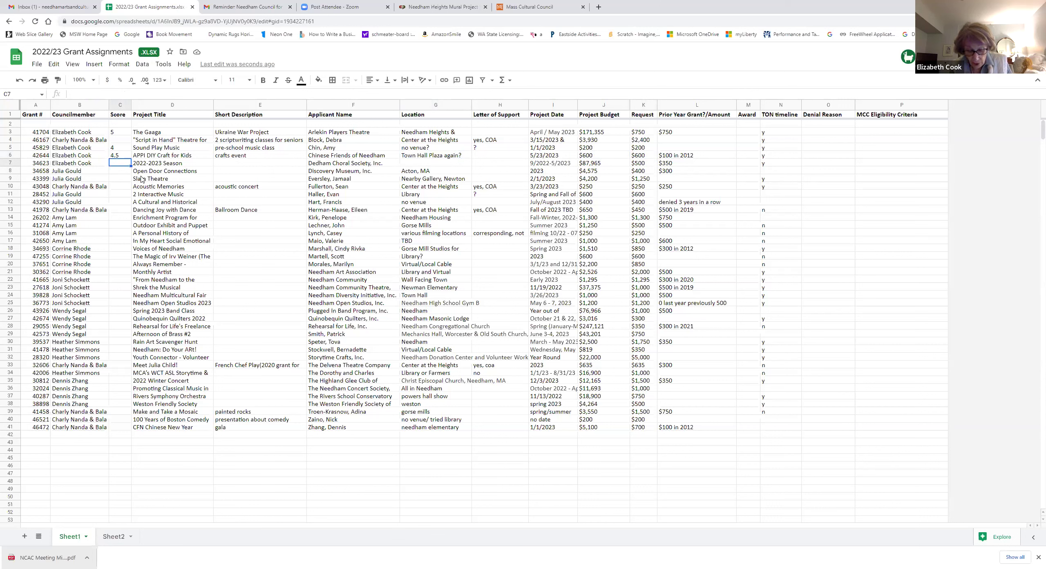
Step: Fill the Project Date cells of The Gaaga, Sound Play Music and APPI DIY Craft for Kids with bright green
left_click(552, 135)
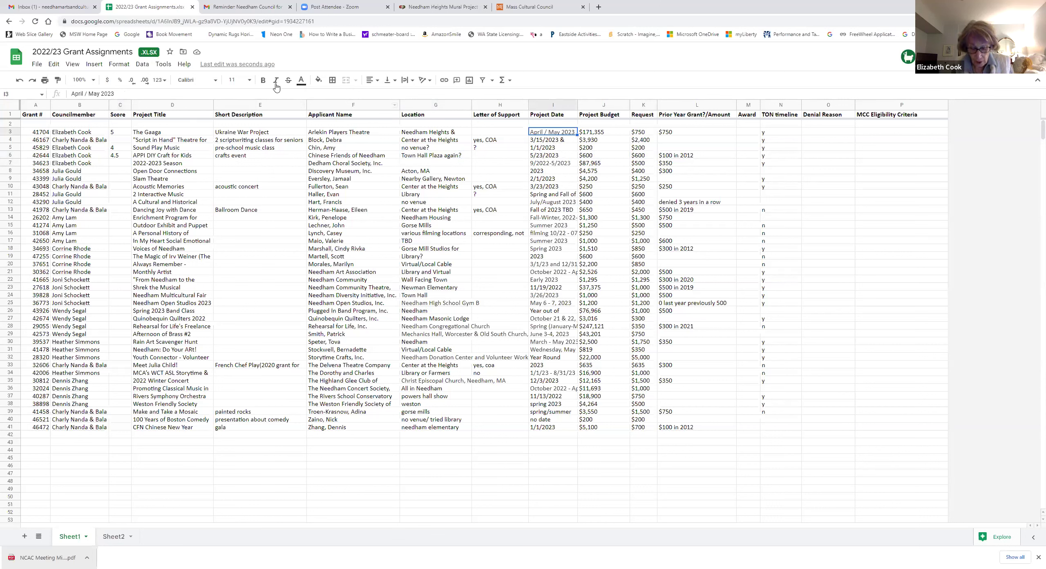
left_click(318, 80)
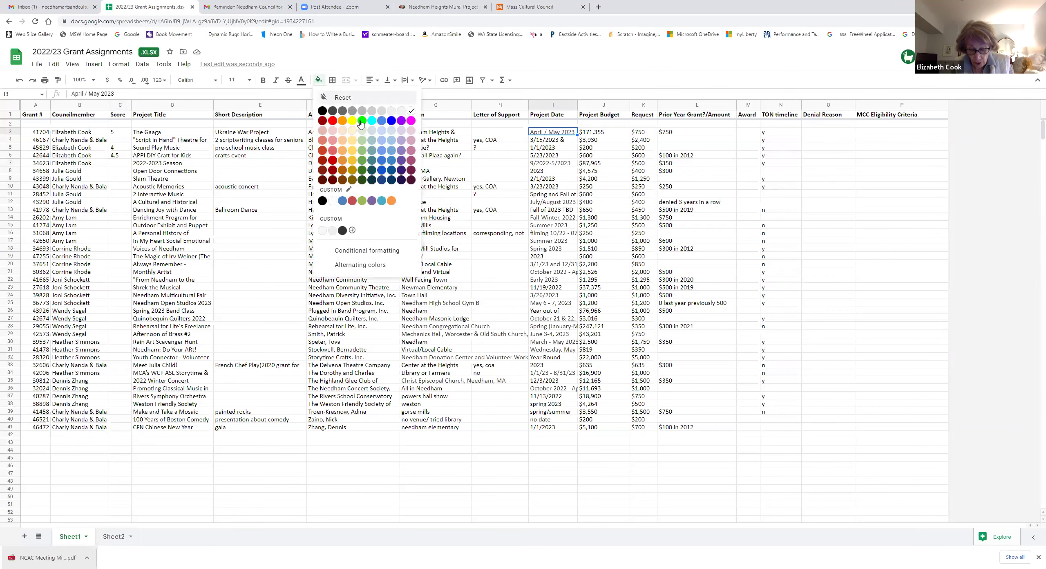
left_click(367, 122)
left_click(552, 147)
left_click(318, 79)
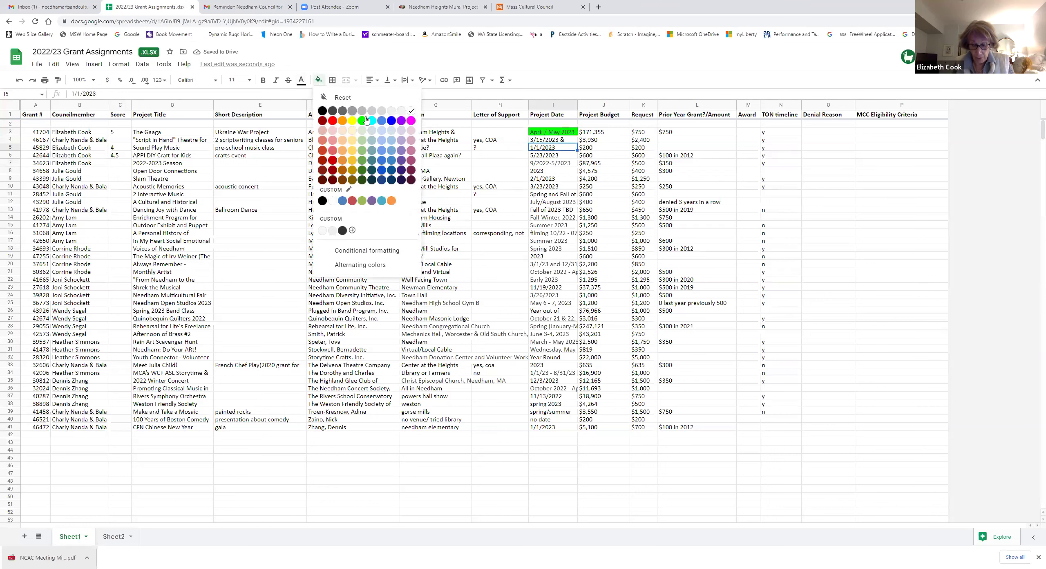
left_click(366, 123)
left_click(539, 157)
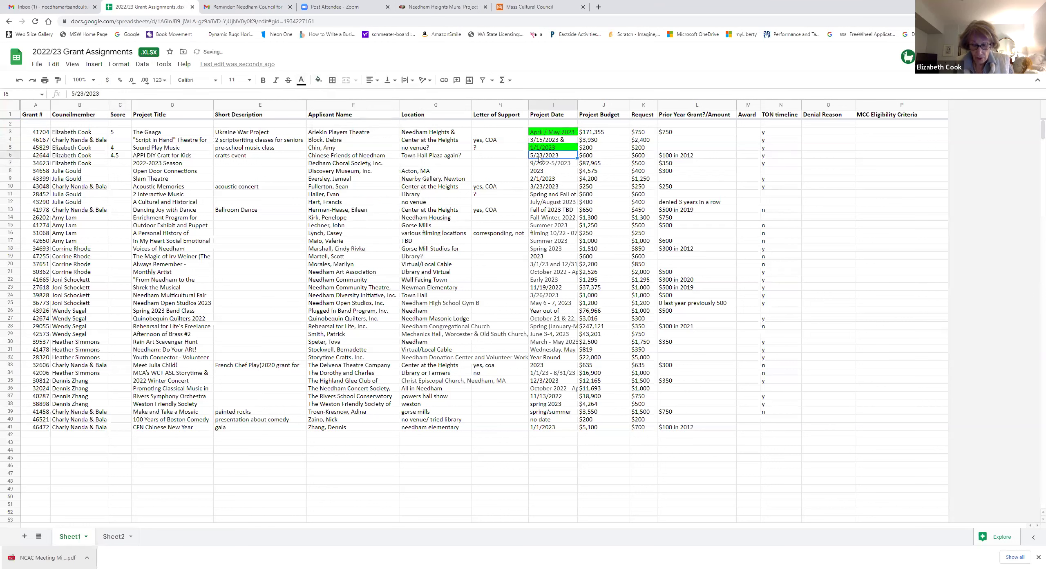
left_click(319, 80)
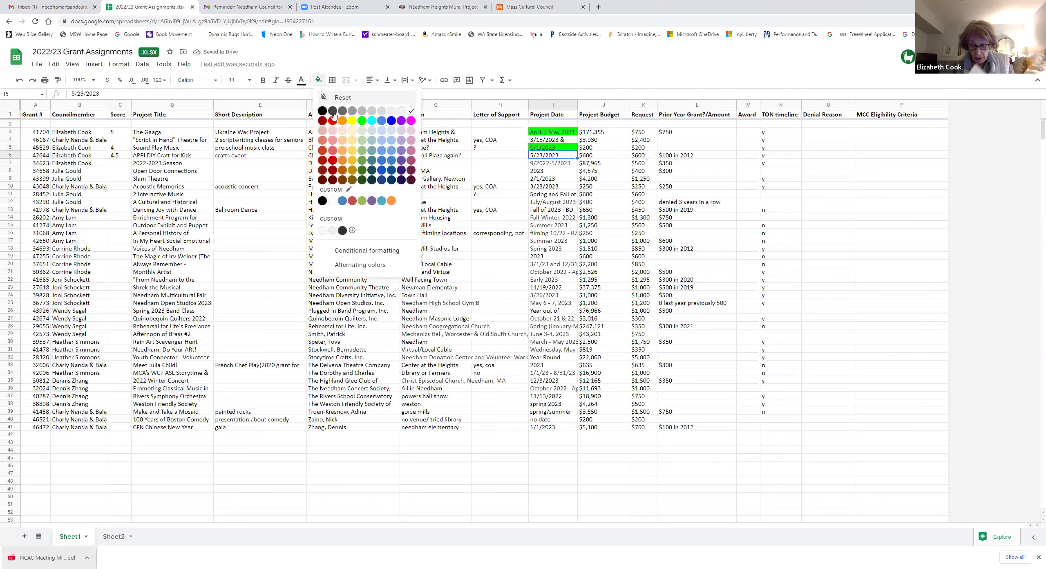
left_click(362, 121)
left_click(178, 171)
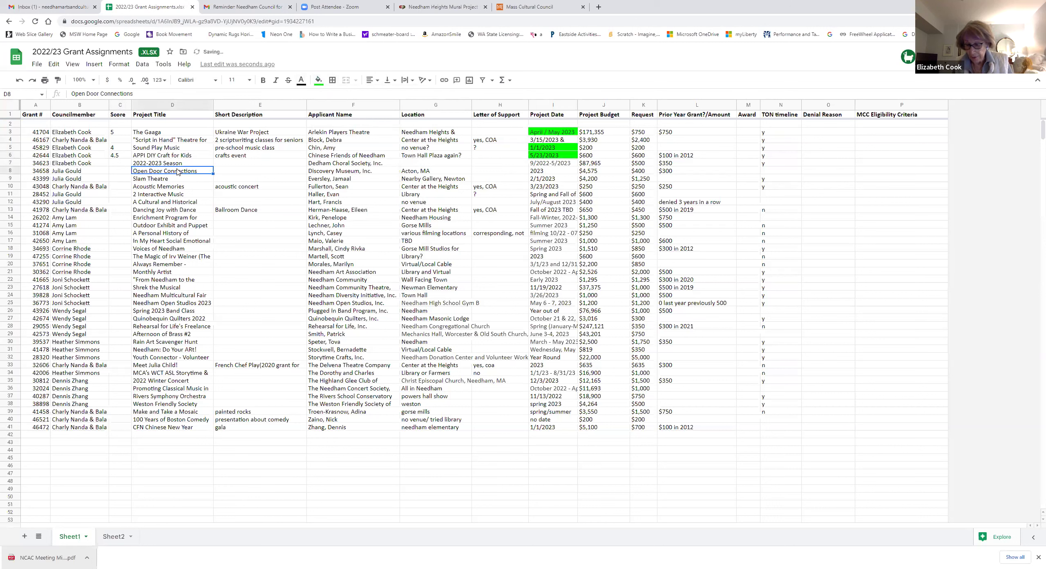
left_click(125, 164)
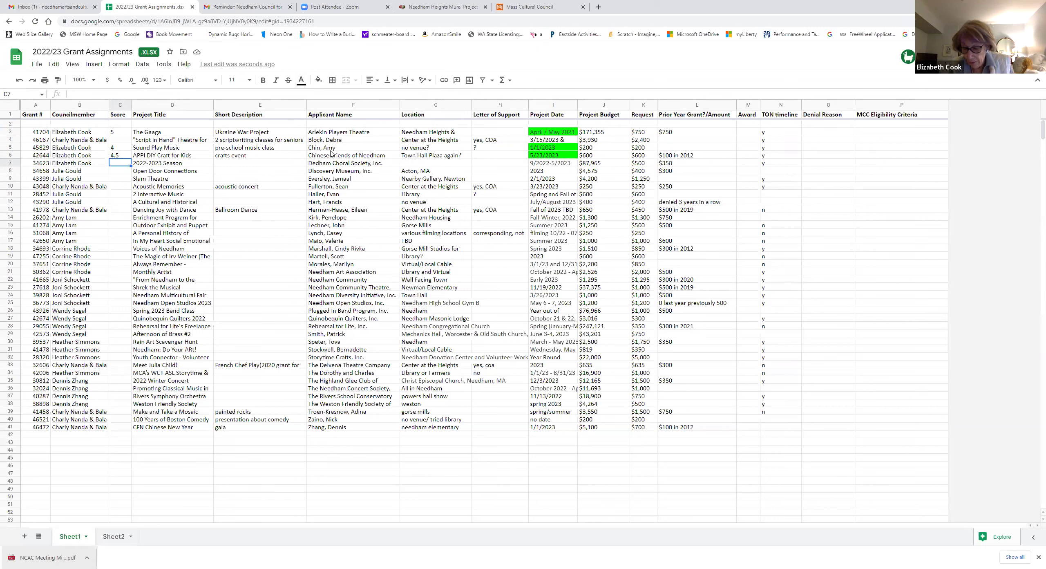
Step: Enter "Dedham & W. Roxbury" as the location of the 2022-2023 Season project in row 7
left_click(430, 165)
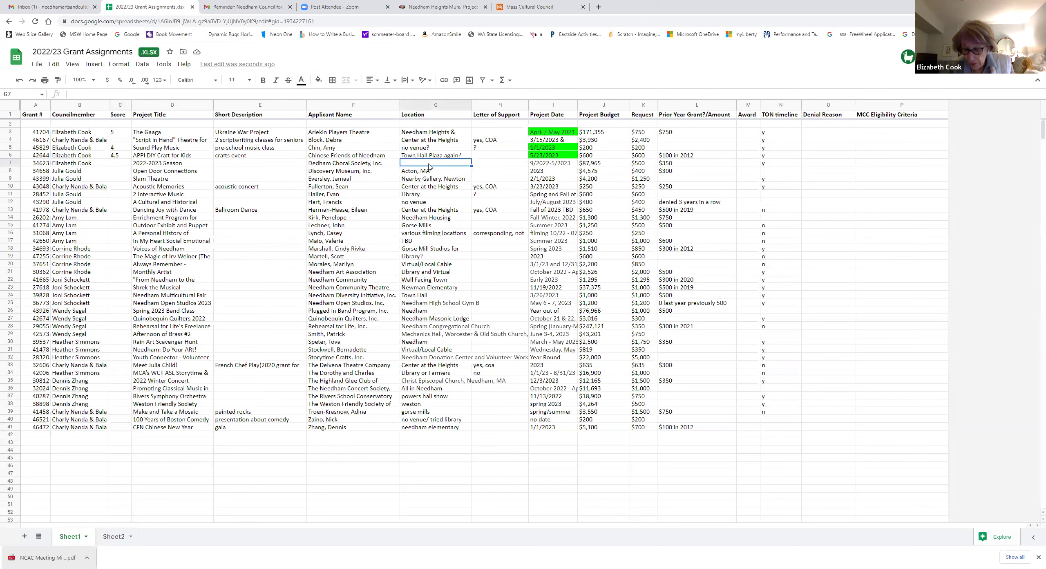
left_click(115, 163)
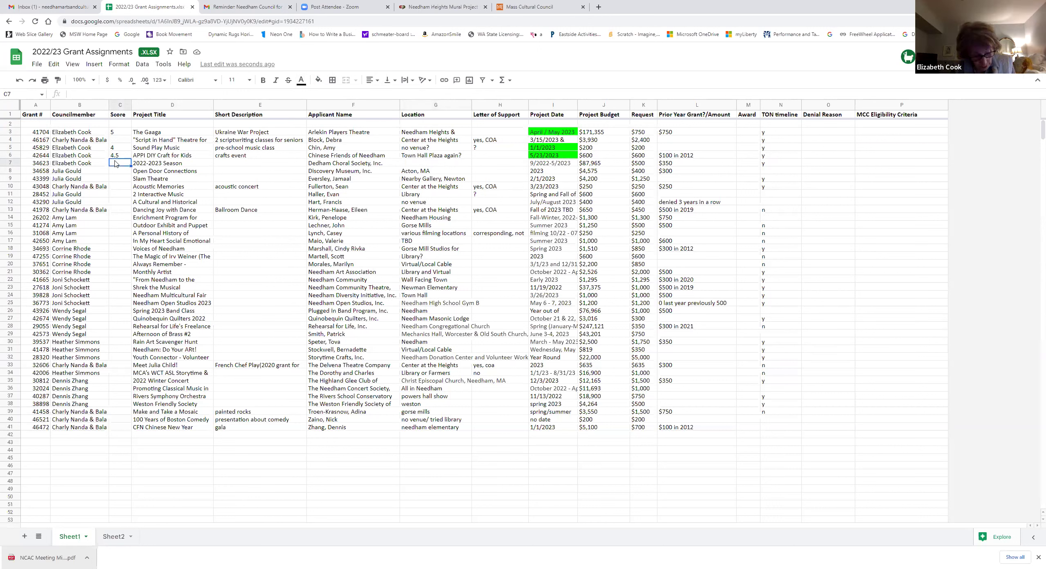
left_click(421, 164)
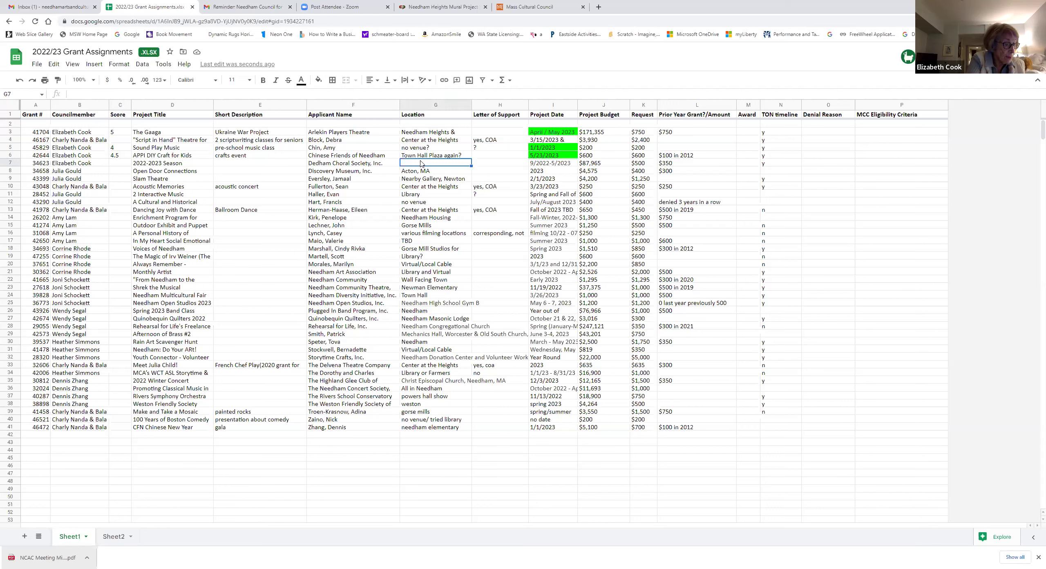
type("Dedham")
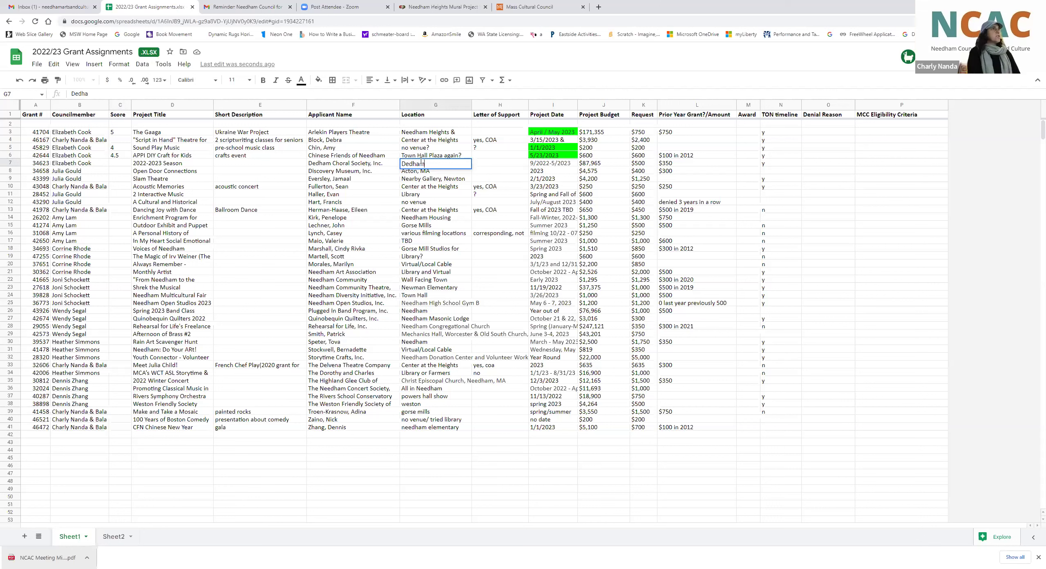
type(" & W. Rox")
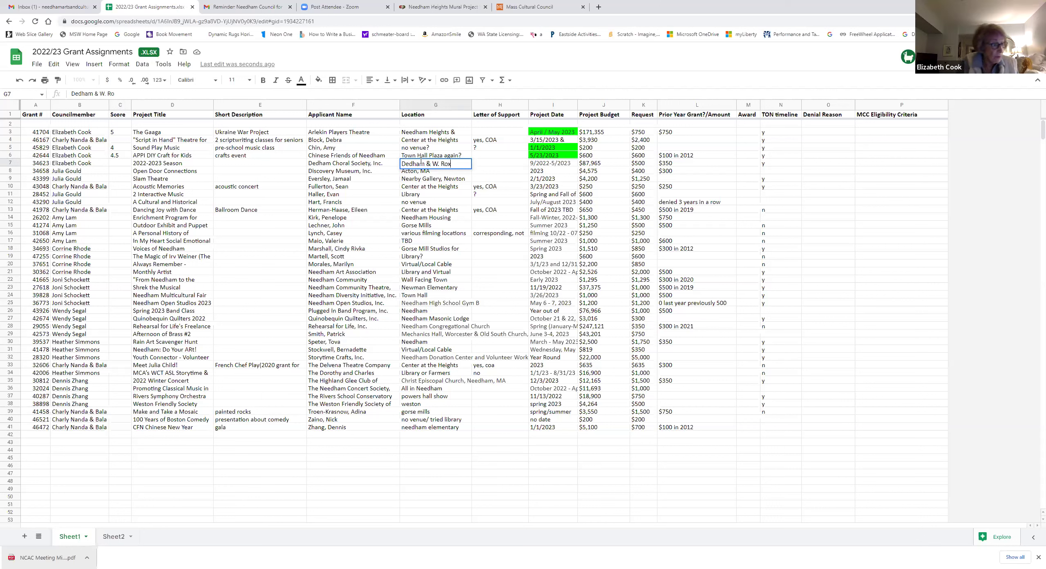
type("bury")
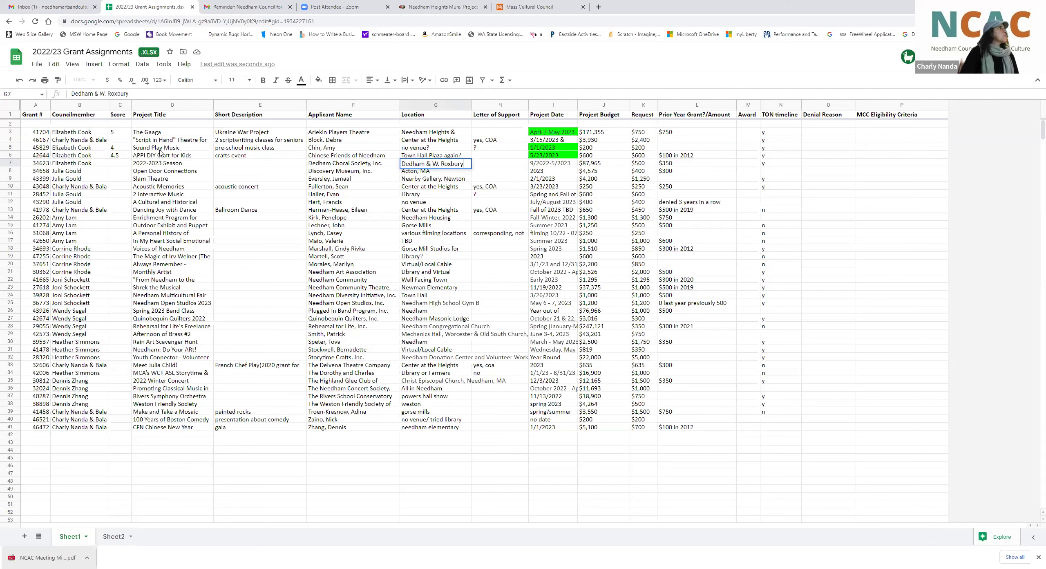
Step: Give the 2022-2023 Season project in row 7 a score of 3 and the short description "Full Season"
left_click(125, 163)
type("3")
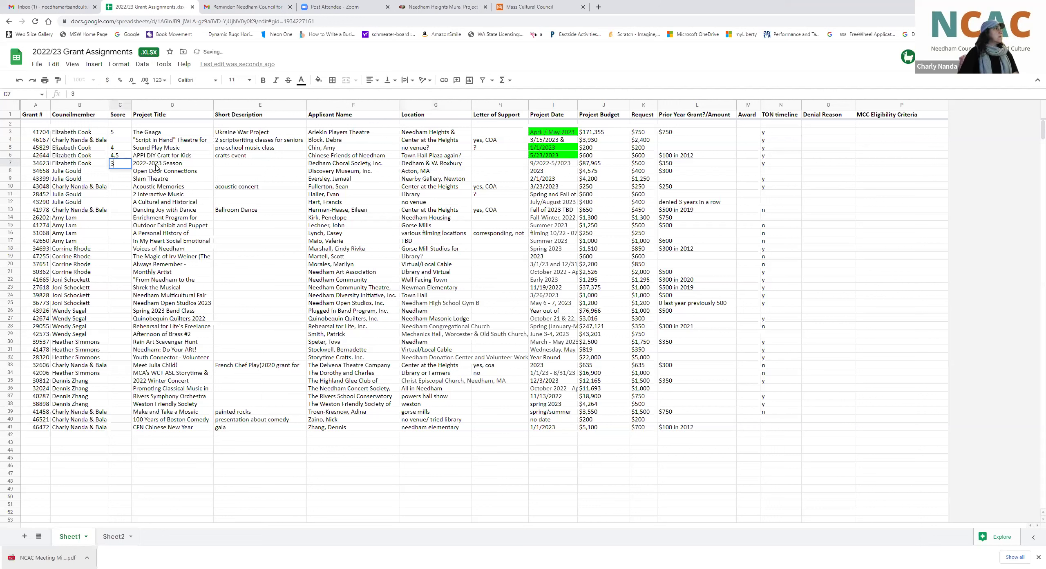
left_click(237, 167)
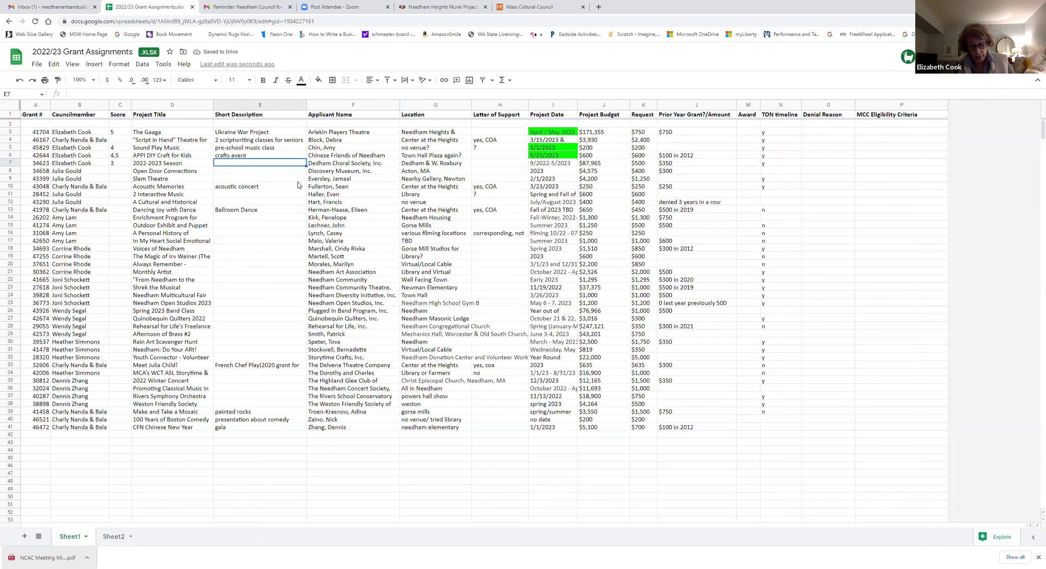
left_click(121, 171)
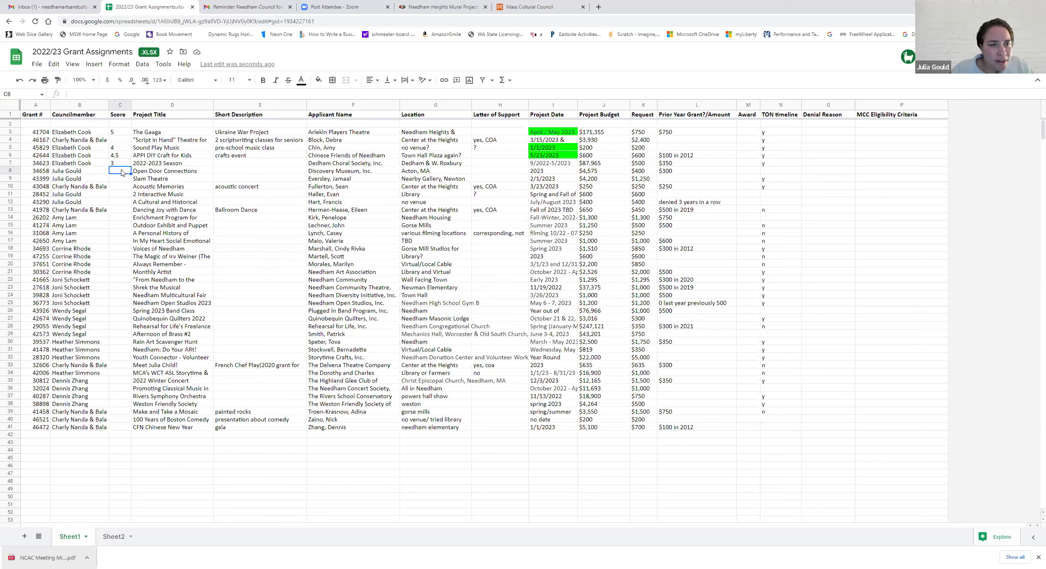
left_click(230, 164)
type("Full Season")
key("Return")
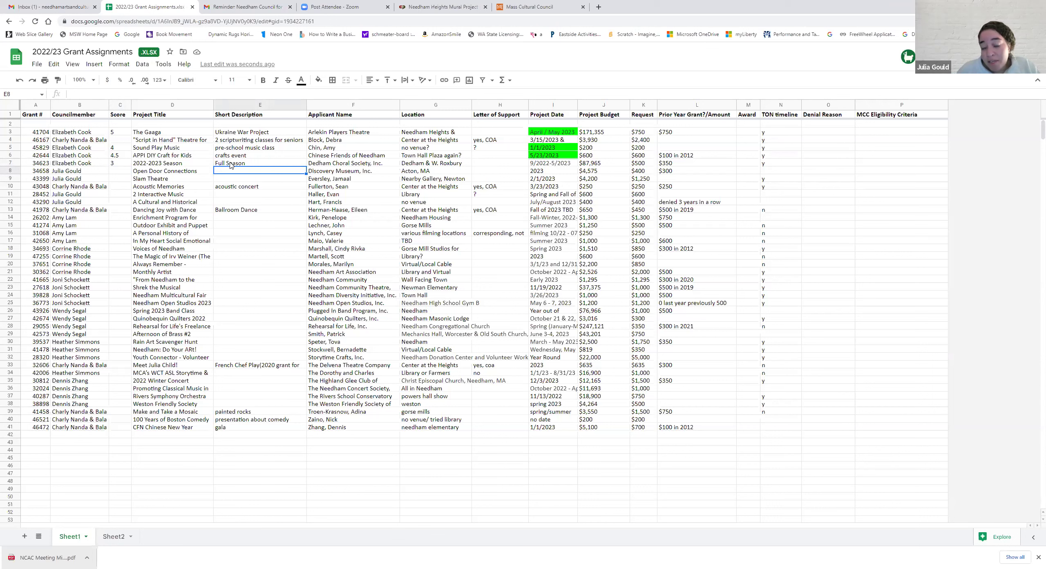
Step: Enter "Free Day for Special Needs Tickets" as the short description of Open Door Connections in row 8
key("Left")
key("Left")
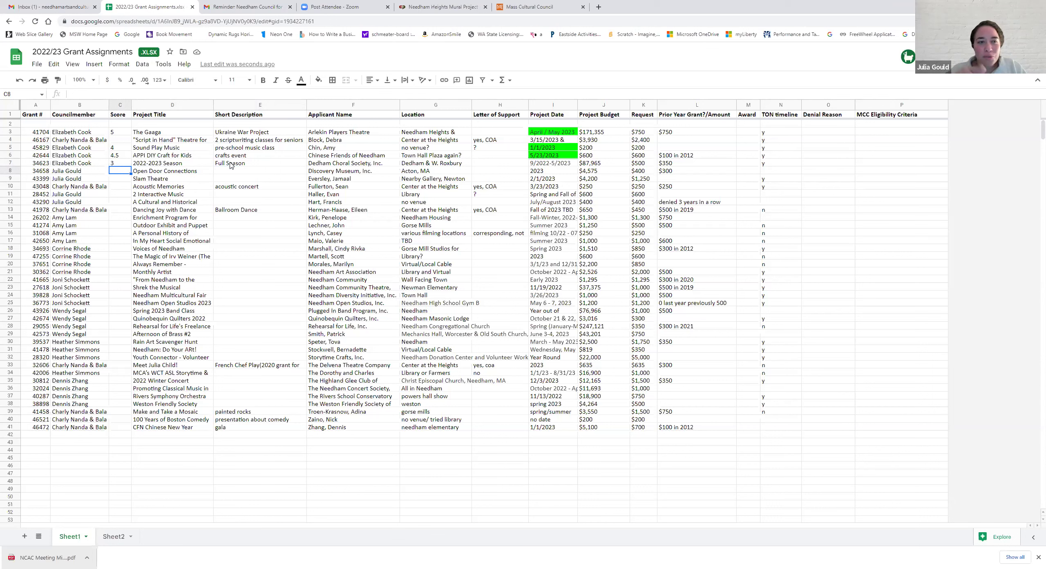
key("Right")
key("Right")
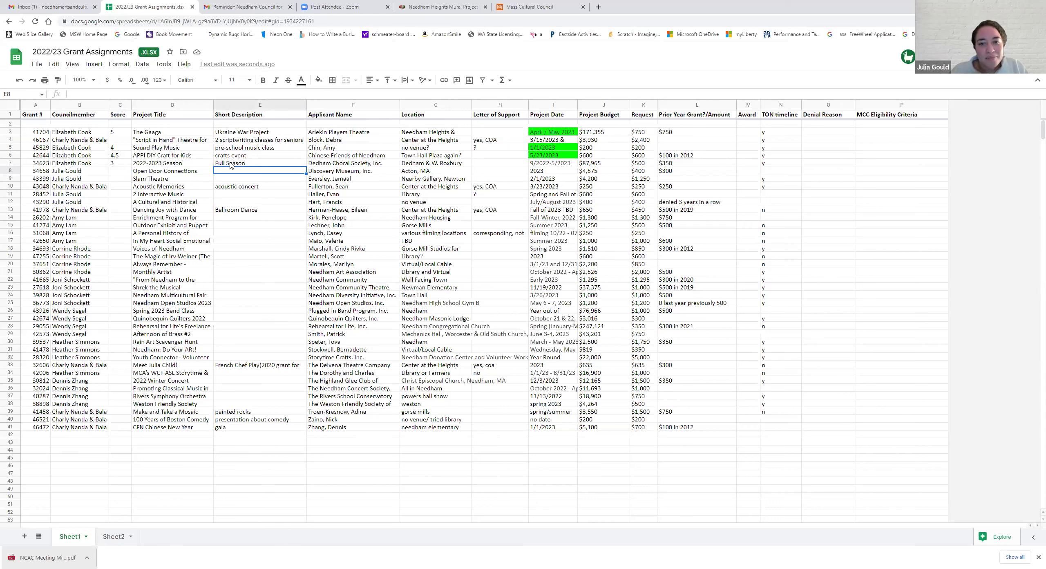
type("Free Day")
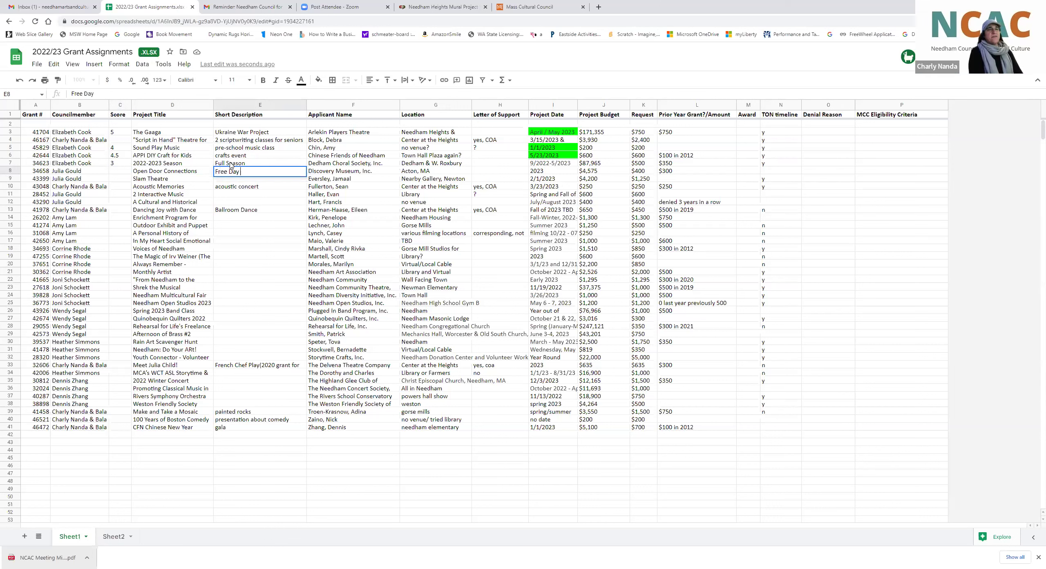
type(" for Spe")
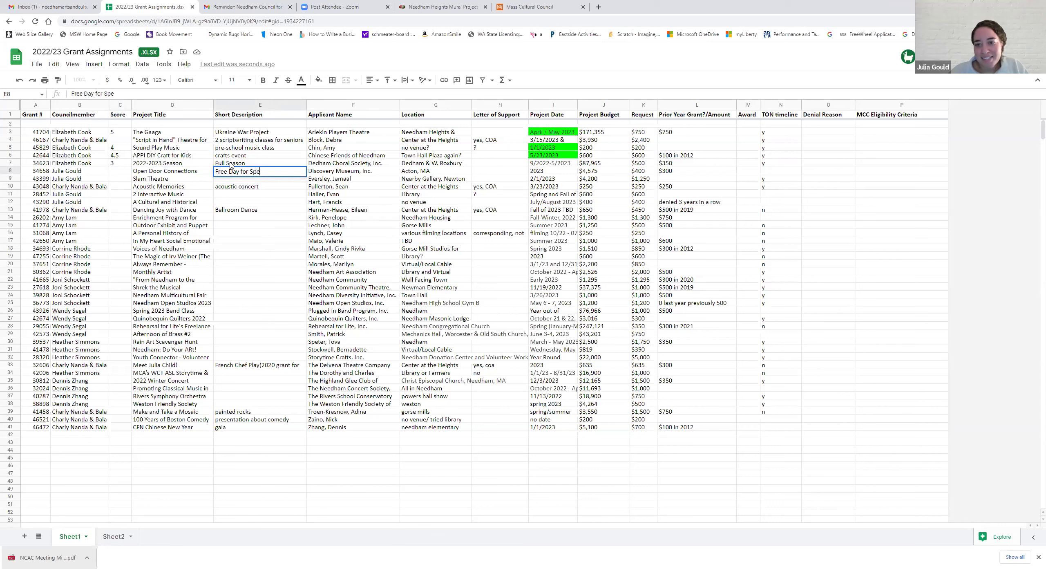
type("c")
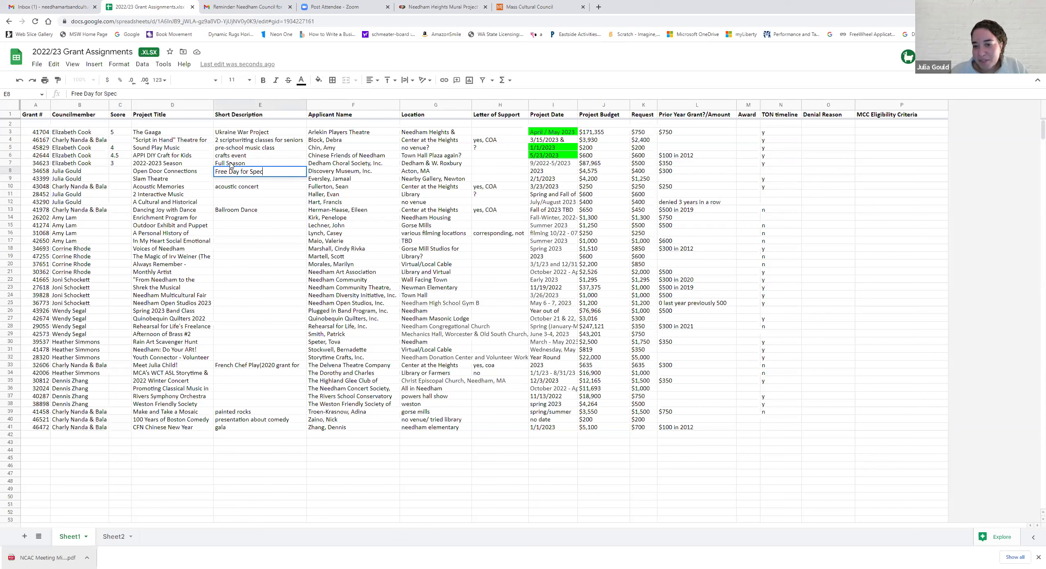
type("aial Needs Tickets")
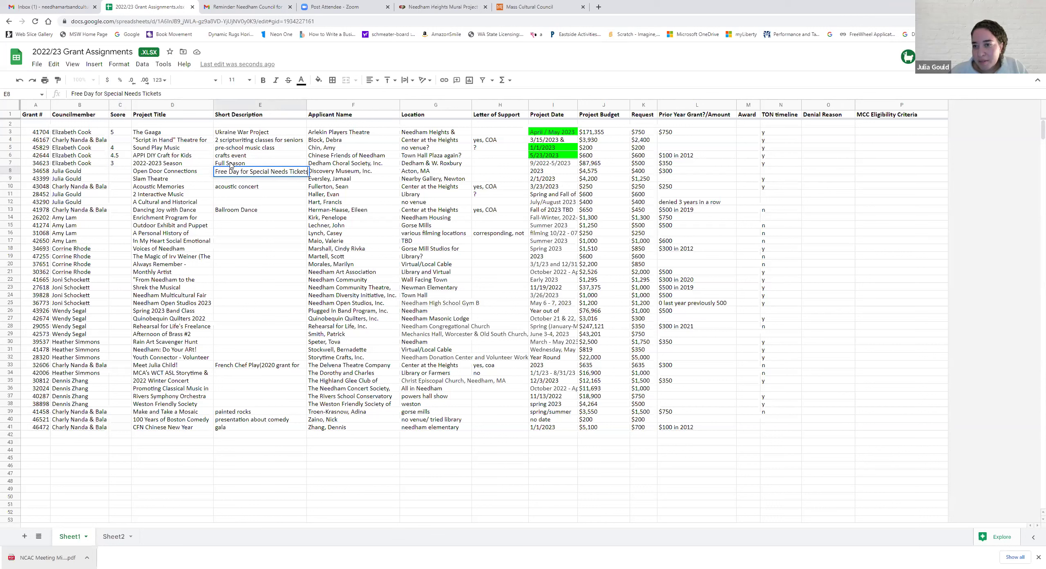
key("Return")
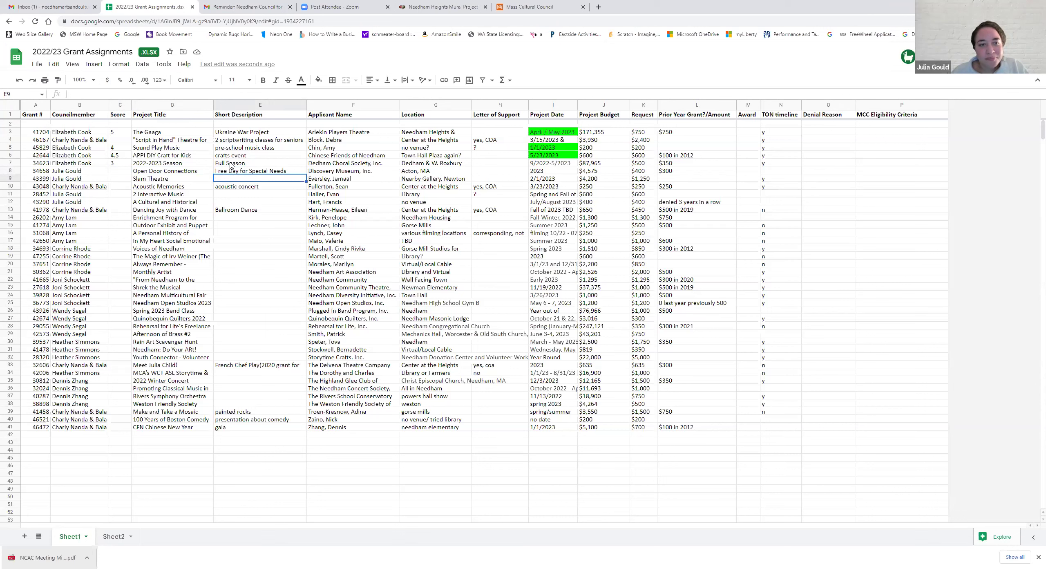
Step: Reword the short description of Open Door Connections in row 8 to "Free Day for Financial Barriers"
double_click(248, 172)
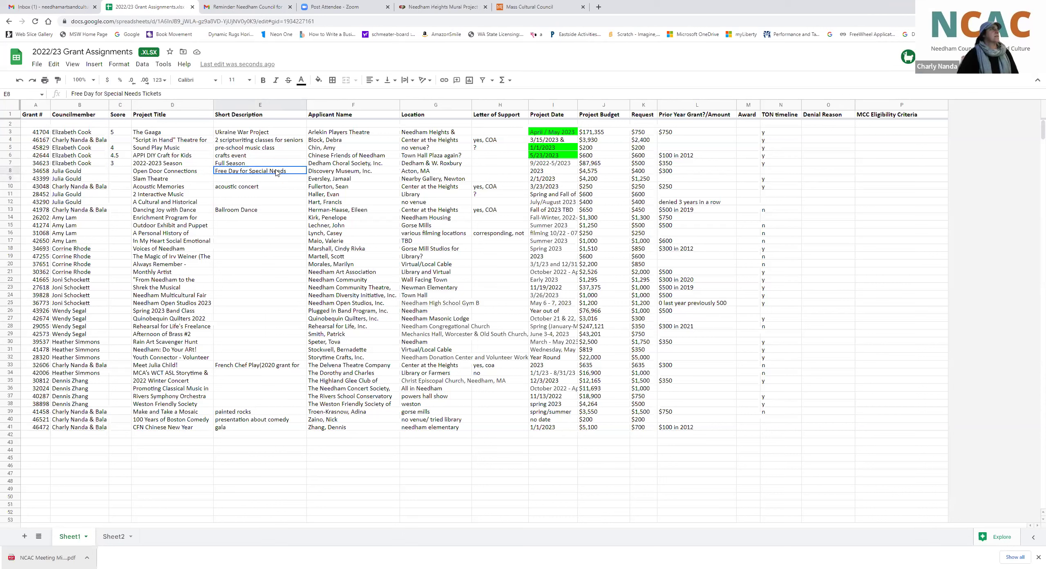
left_click_drag(248, 173, 331, 174)
type("Financial ")
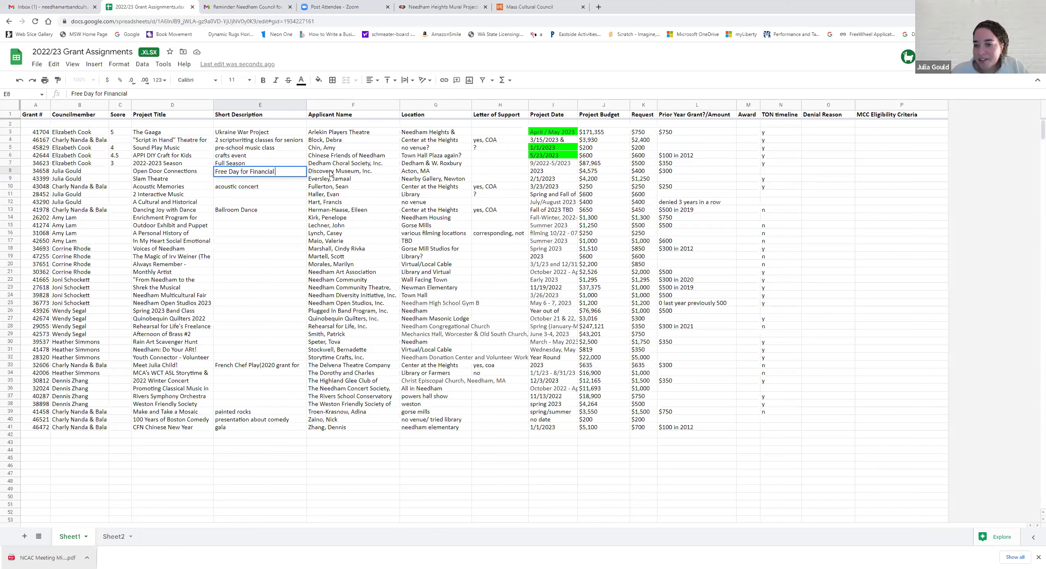
type("Barriers")
key("Return")
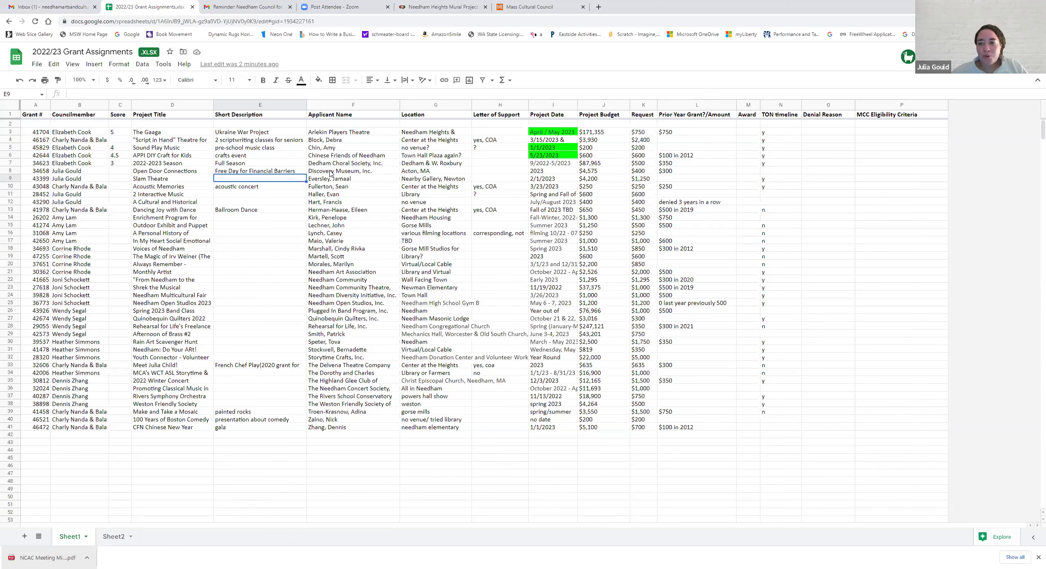
Step: Enter "4-6 10 min plays" as the short description of Slam Theatre in row 9
type("4-6 10 min play")
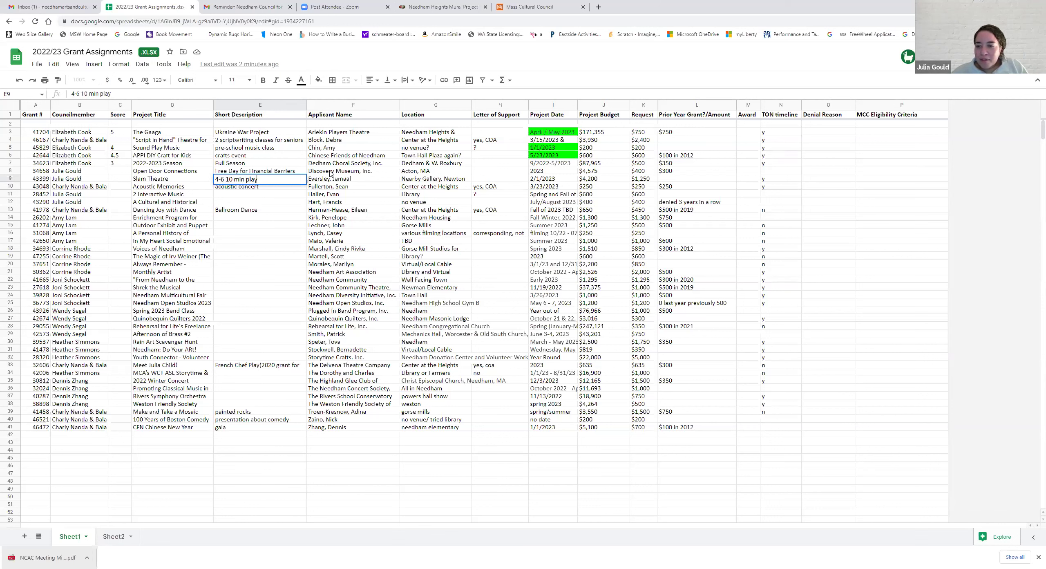
type("s")
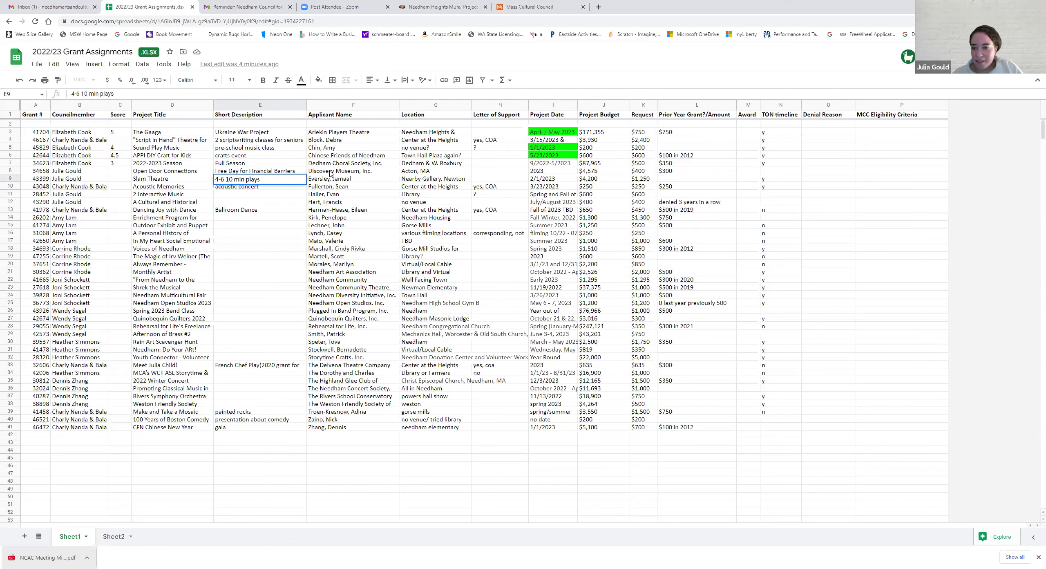
key("Return")
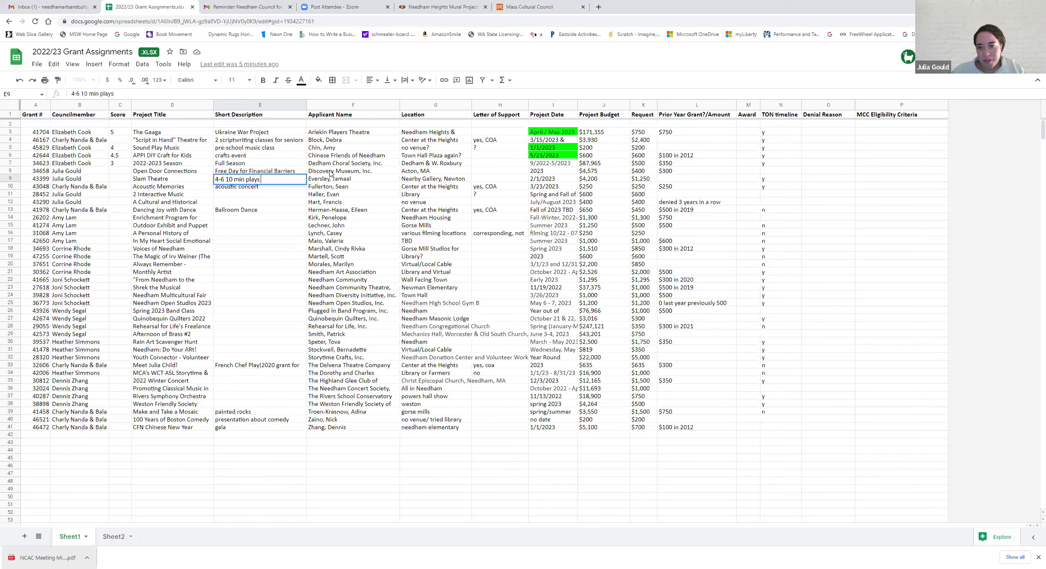
key("Return")
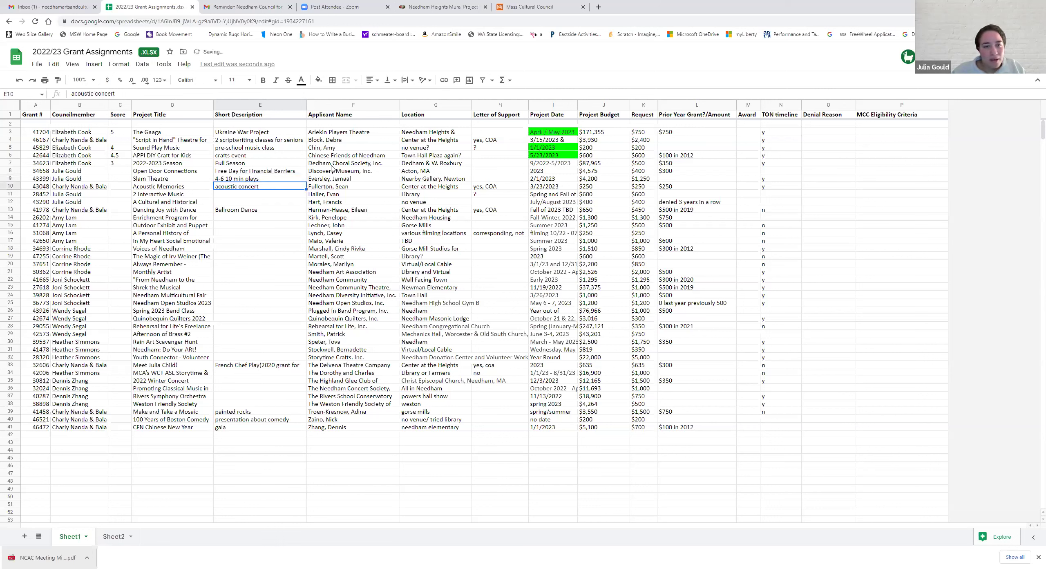
Step: Enter "2 45 min concerts" as the short description of the 2 Interactive Music project in row 11
left_click(115, 195)
left_click(252, 197)
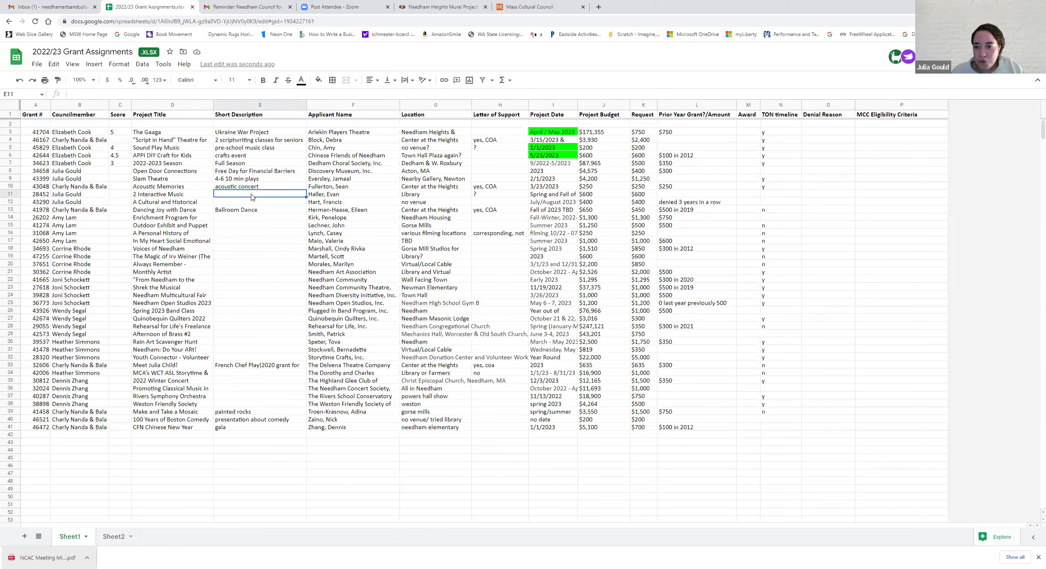
type("2")
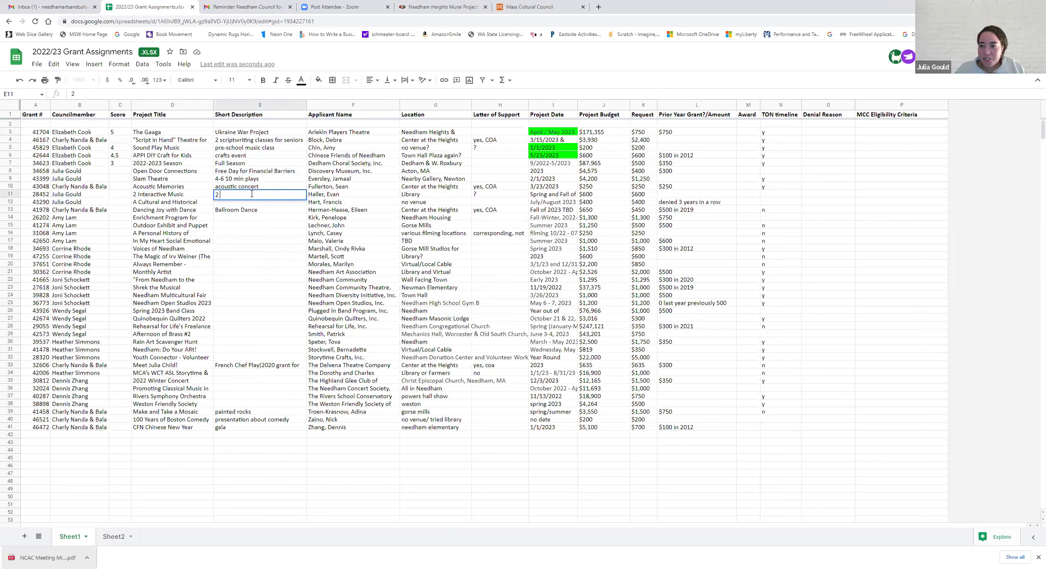
type(" 45 min concerts")
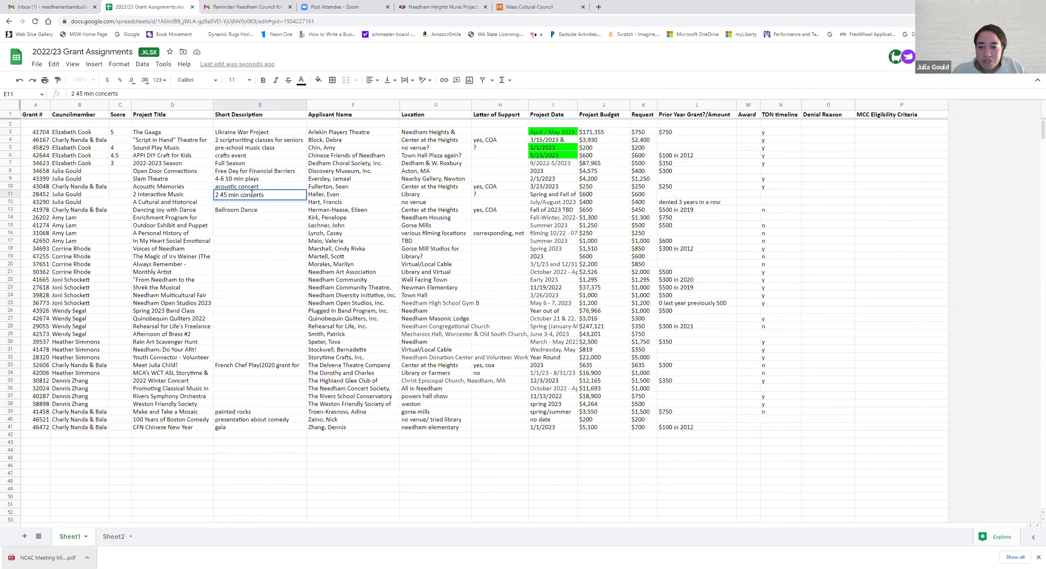
key("shift+Tab")
key("shift+Tab")
key("Tab")
key("Tab")
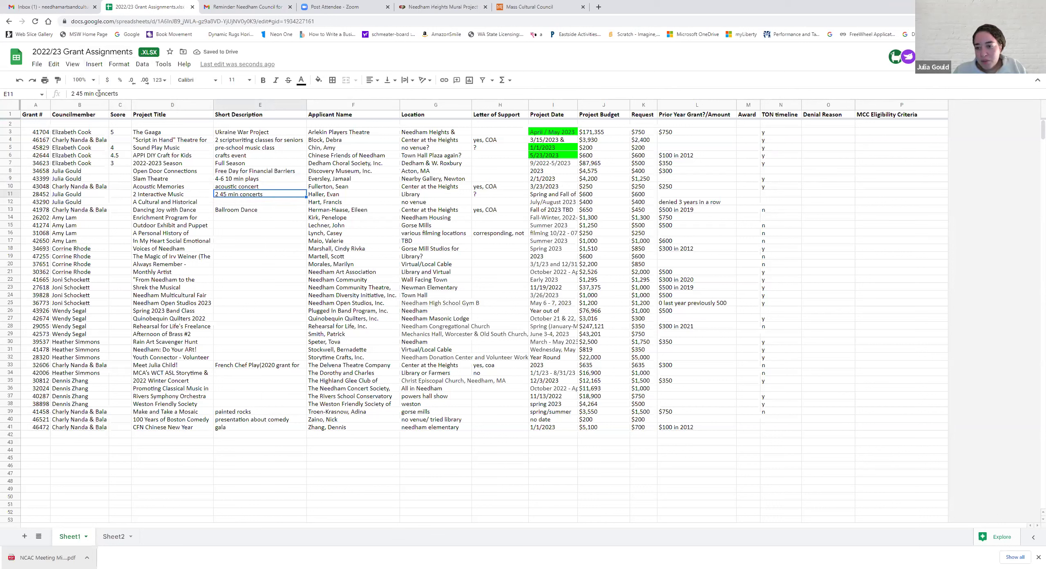
Step: Insert "childrens interactive" before "concerts" in the short description of the 2 Interactive Music project in row 11
left_click(96, 93)
type("childrens in")
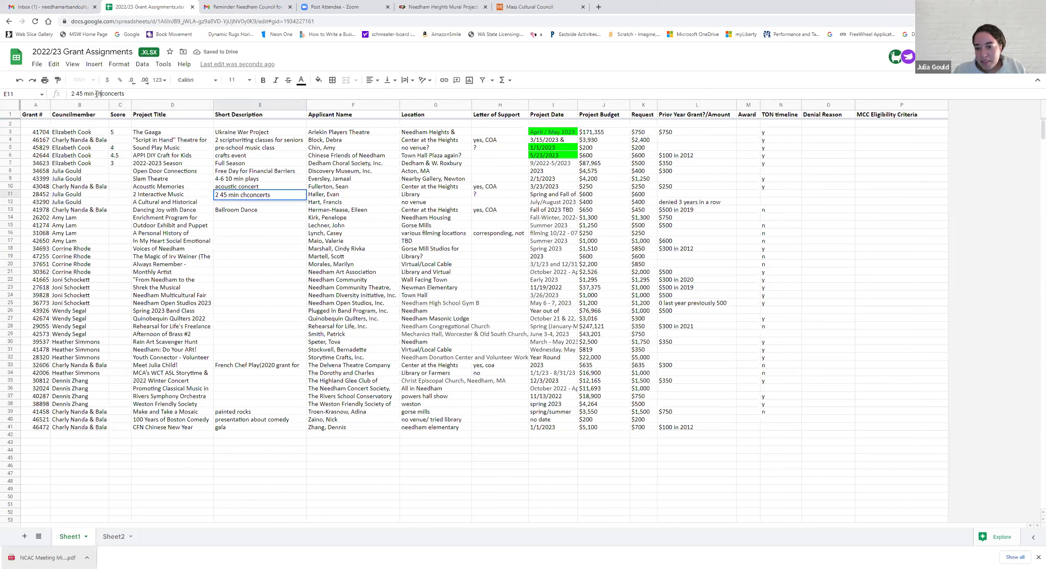
type("teractive")
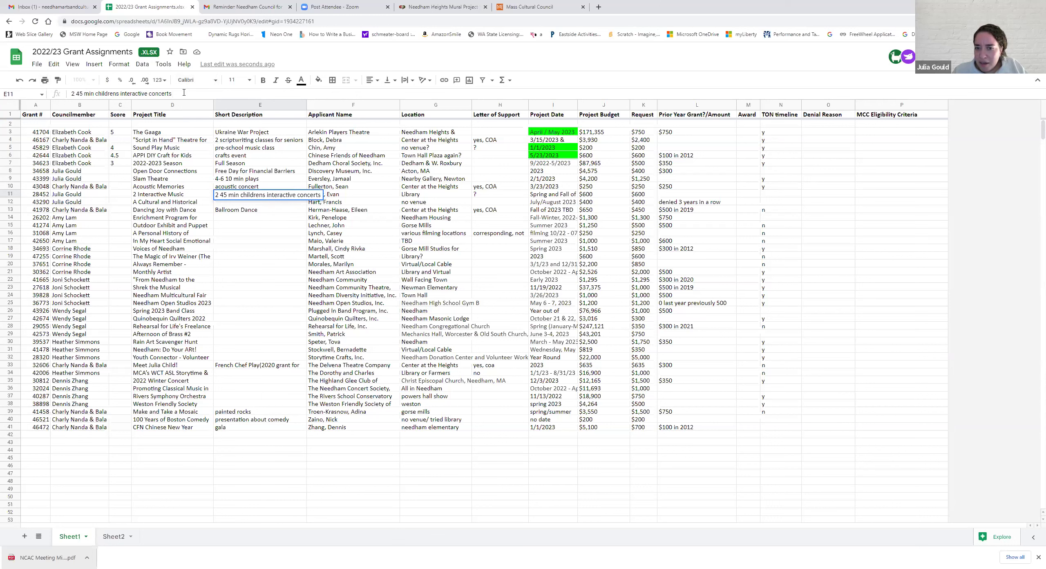
key("Return")
key("Up")
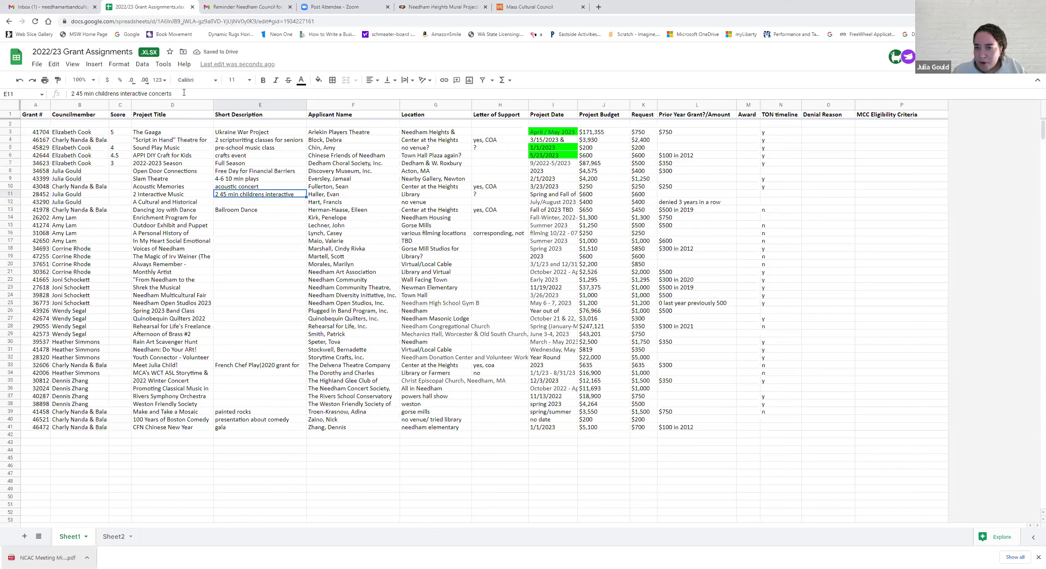
Step: Change the location of the 2 Interactive Music project in row 11 to "Library?"
key("Right")
key("Right")
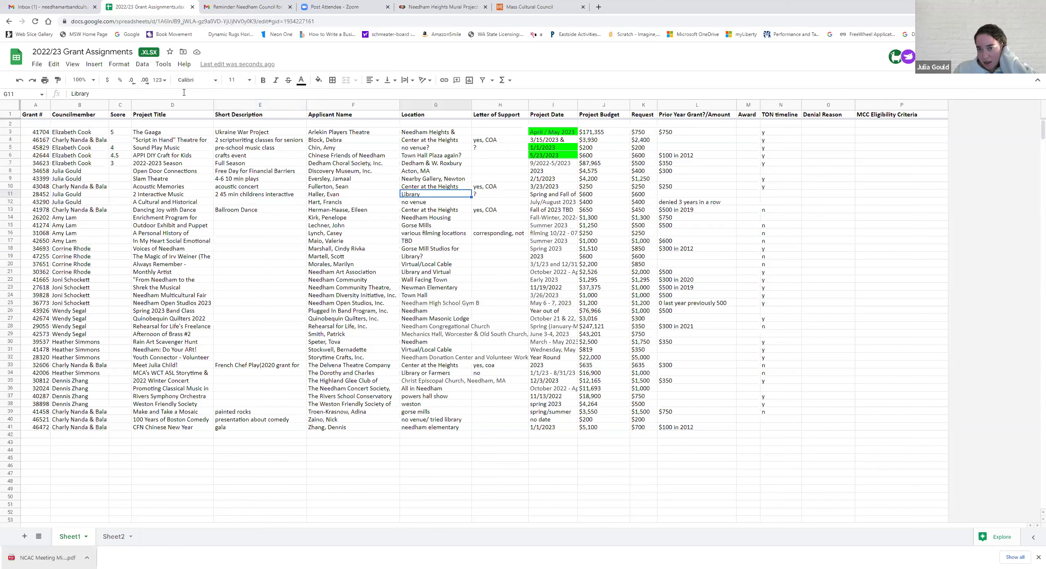
double_click(423, 195)
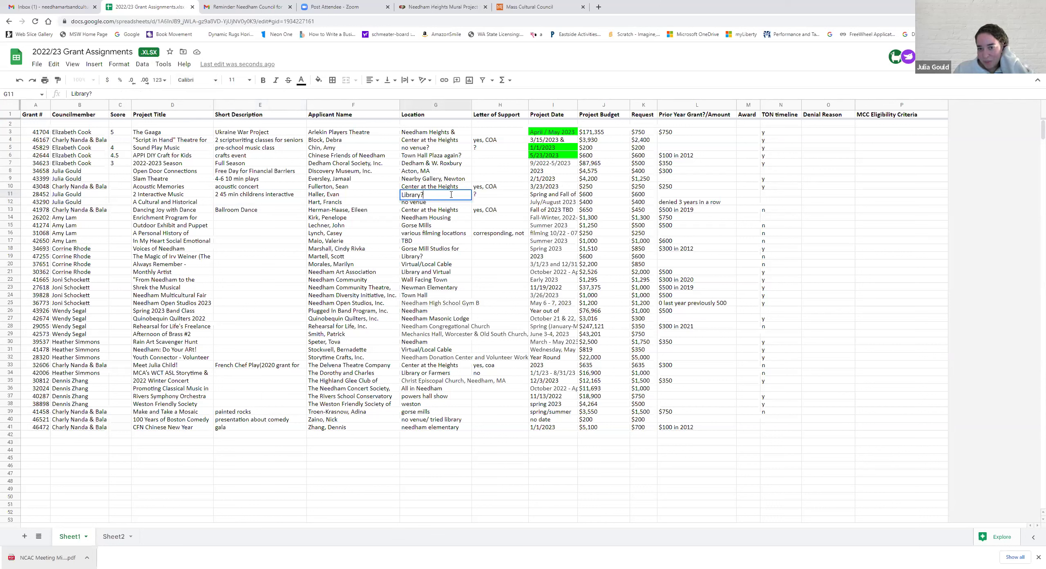
key("Return")
Step: Copy the "Library?" location from row 11 into the Location cell of Sound Play Music in row 5
left_click(439, 197)
key("ctrl+c")
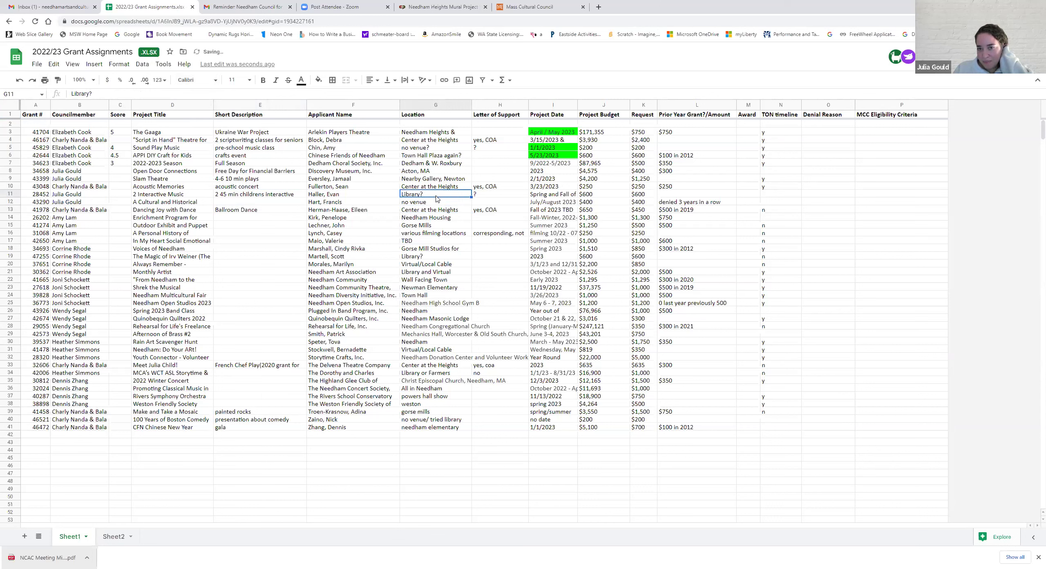
left_click(429, 150)
key("ctrl+v")
left_click(291, 196)
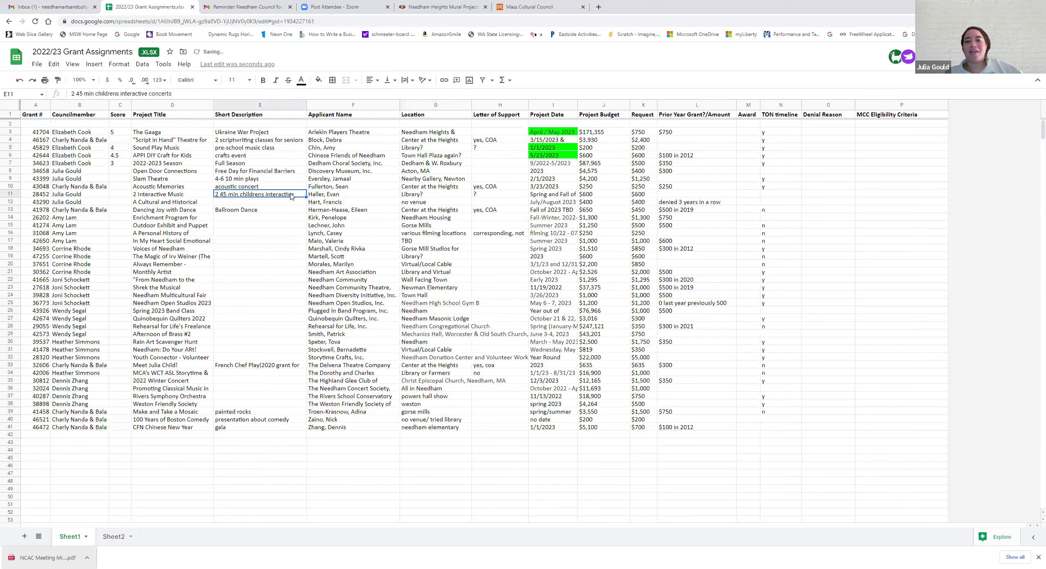
double_click(294, 196)
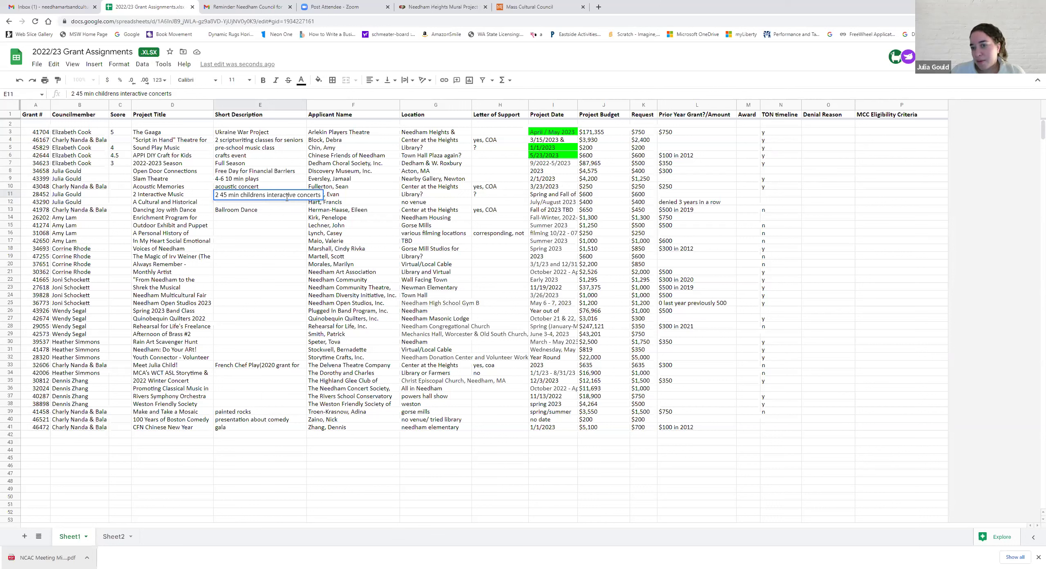
left_click(276, 226)
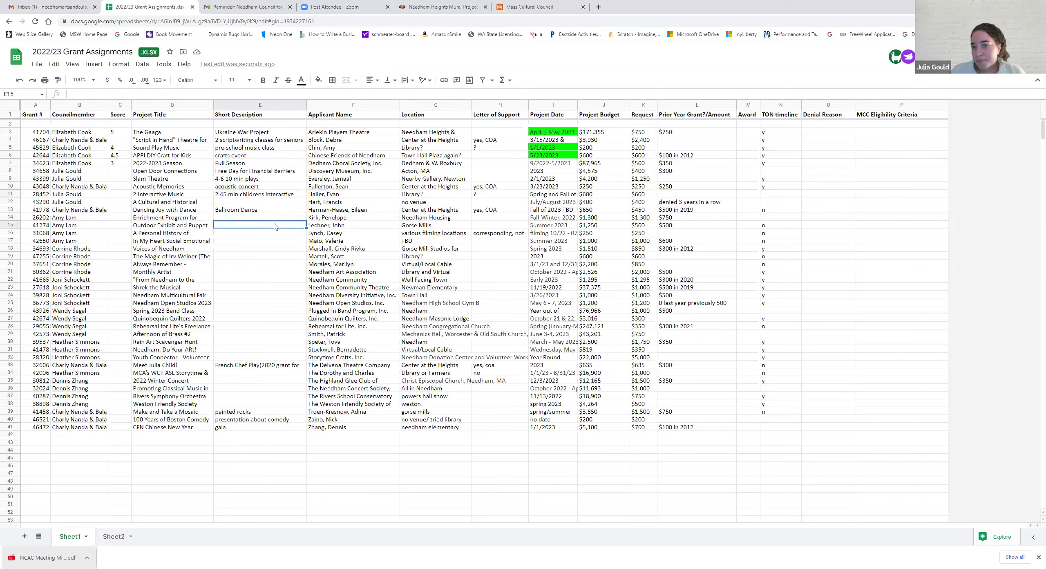
left_click(277, 203)
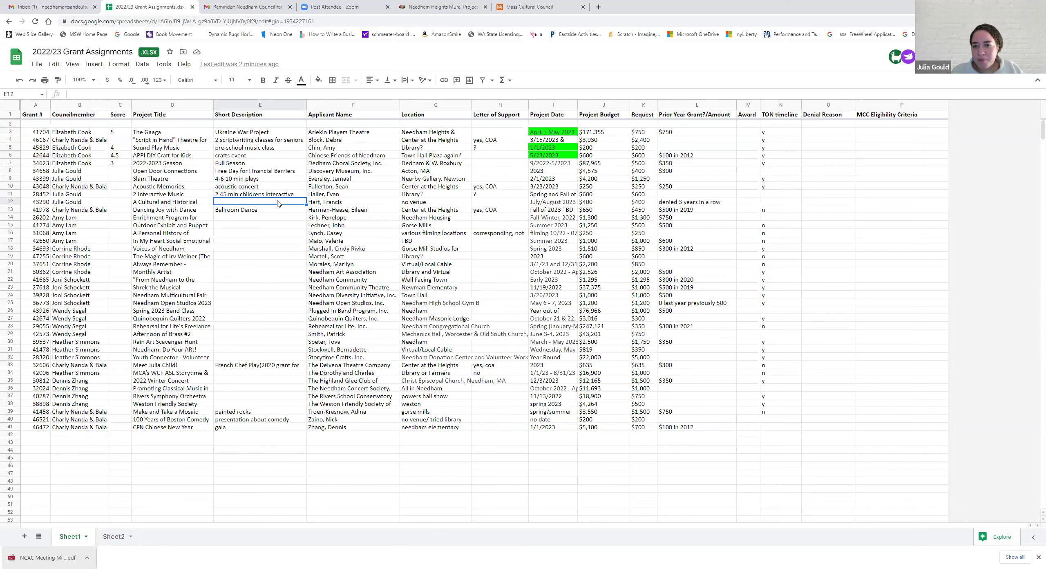
Step: Widen the Project Title column so that more of the long project titles fits
left_click(153, 203)
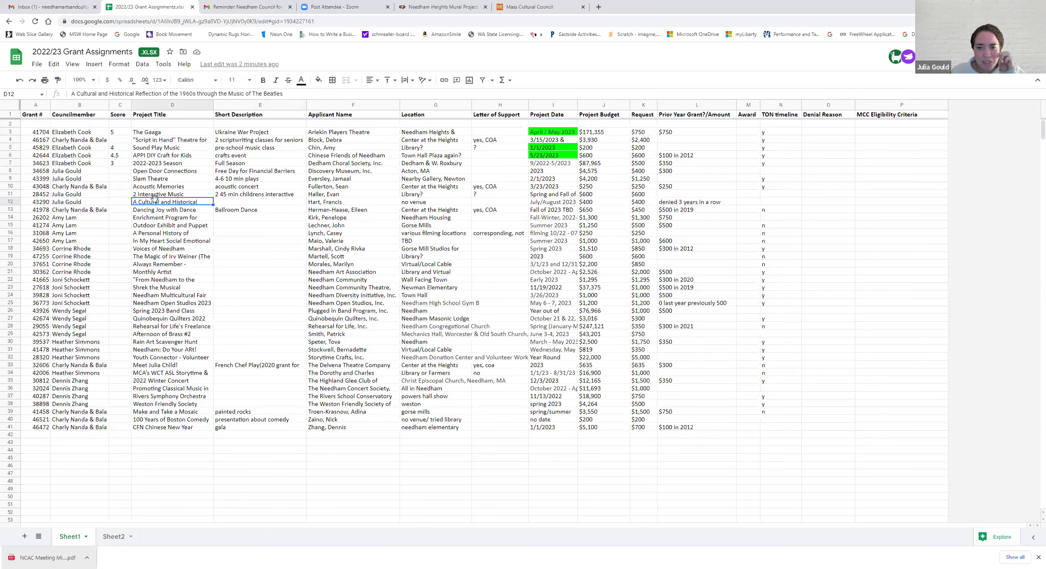
left_click_drag(224, 105, 266, 105)
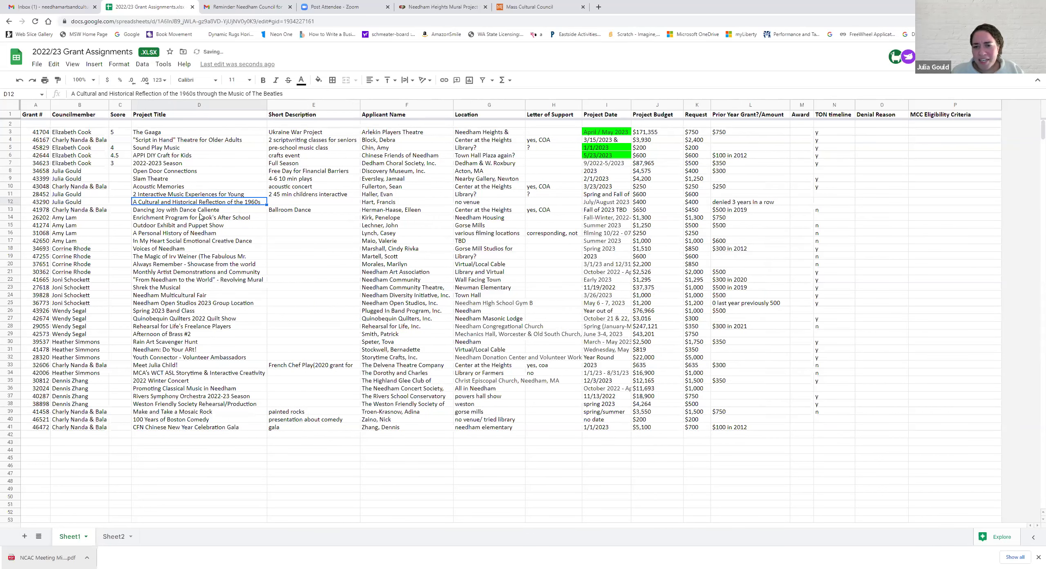
left_click(280, 204)
left_click(252, 204)
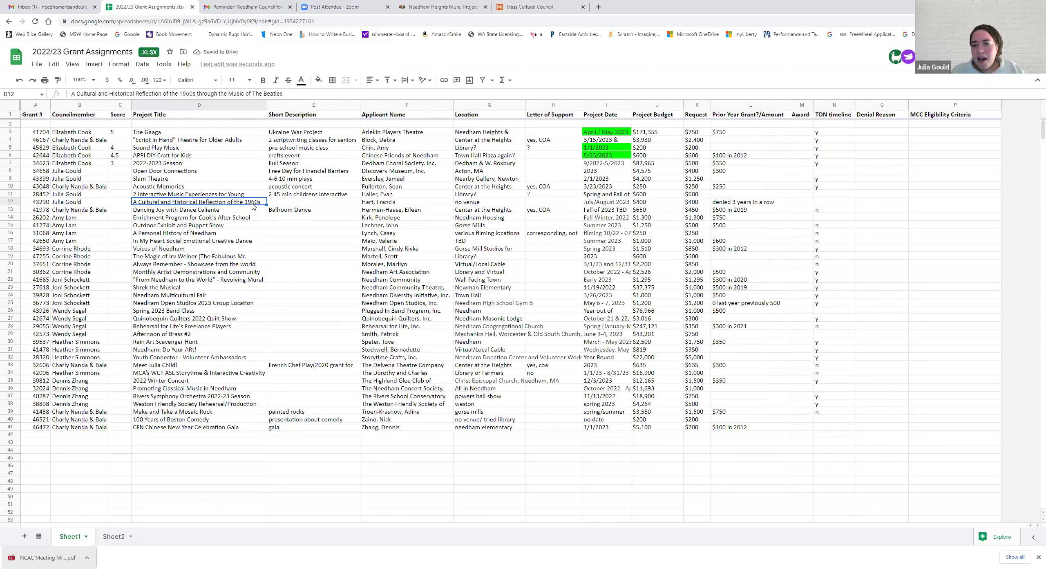
left_click(284, 204)
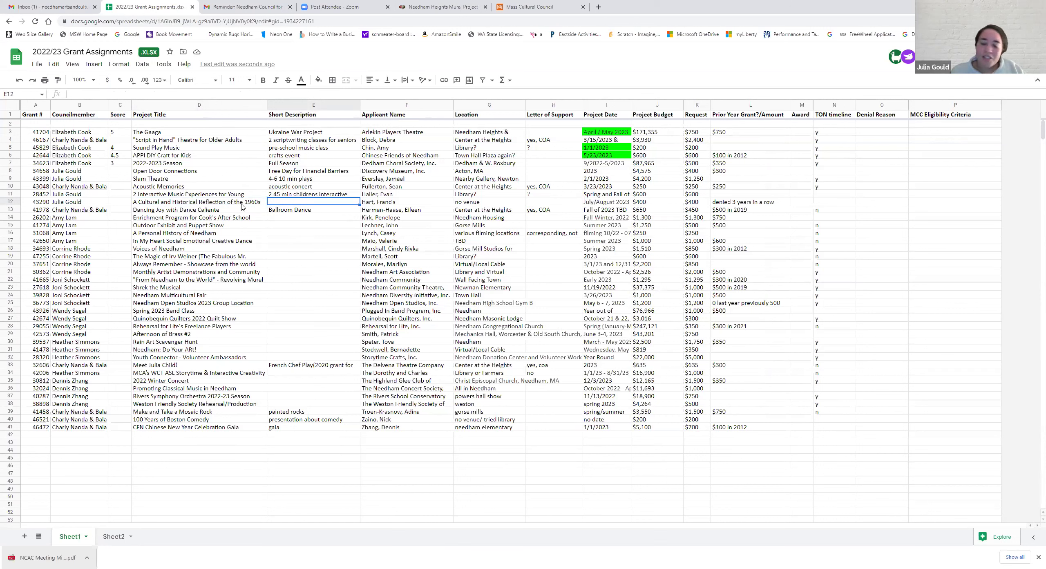
left_click(94, 203)
double_click(94, 202)
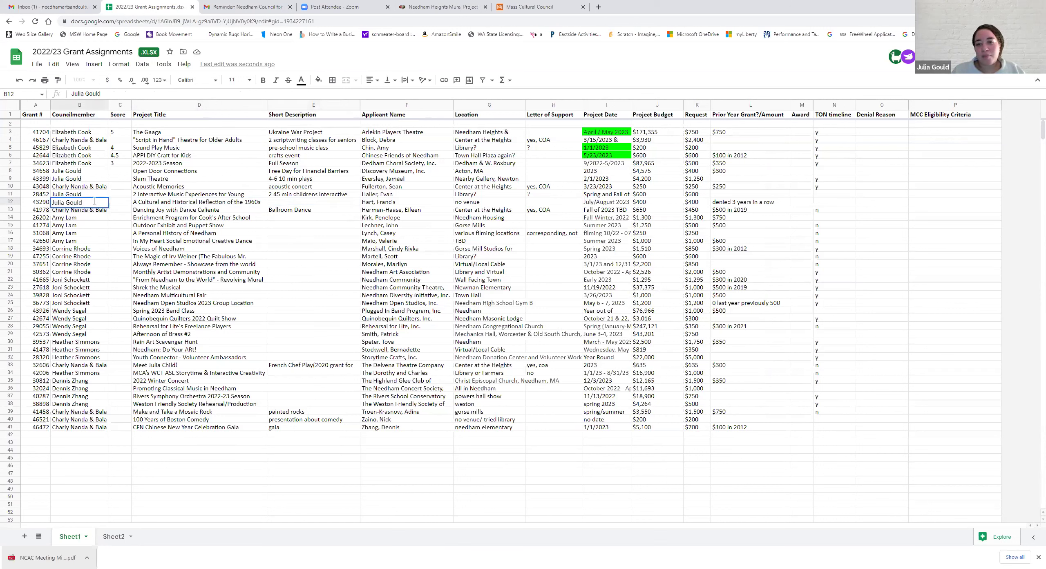
Step: Enter "musical review" as the short description of A Cultural and Historical Reflection of the 1960s in row 12
left_click(143, 204)
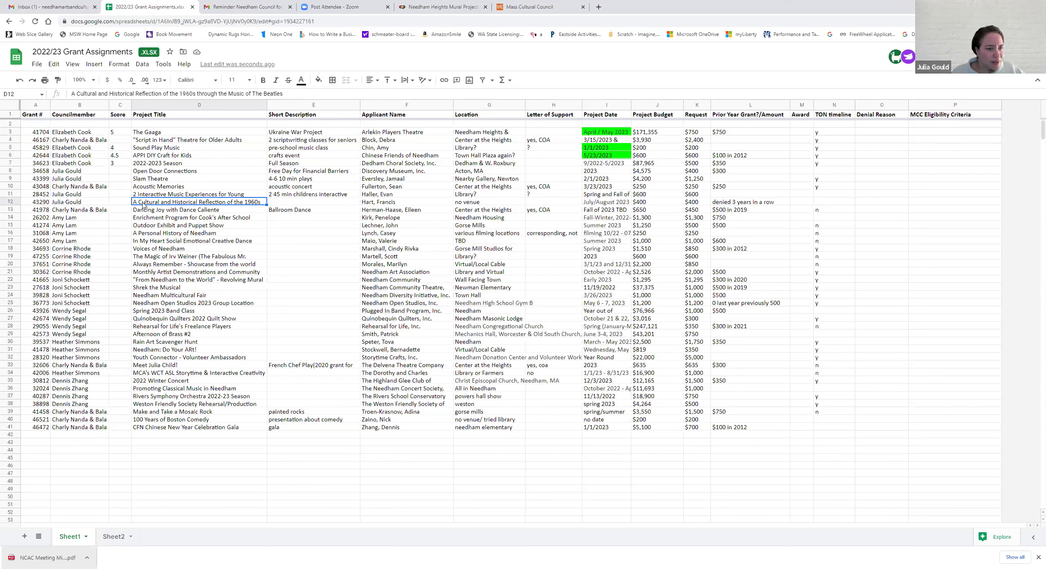
key("Right")
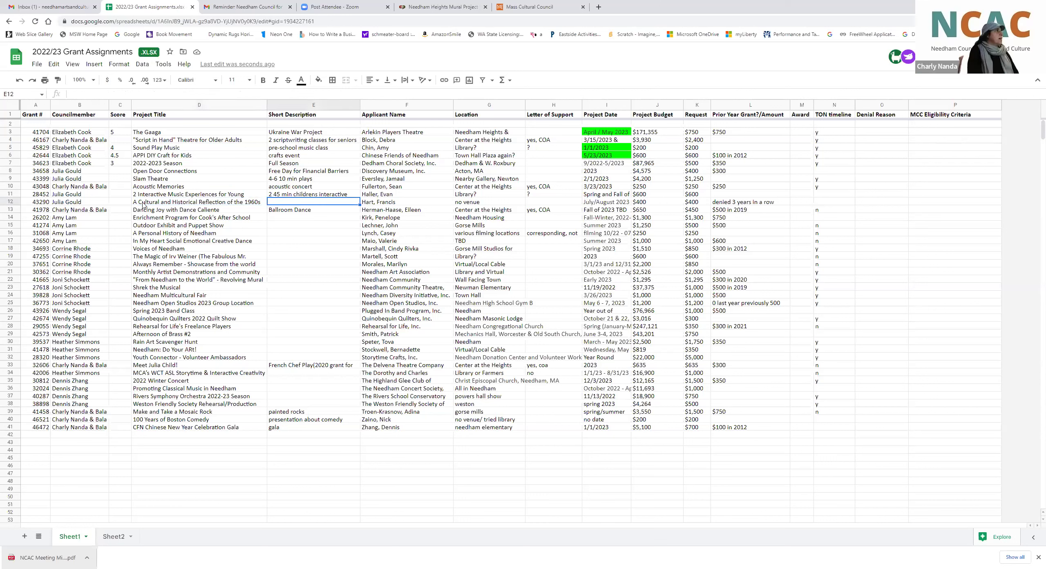
type("musi")
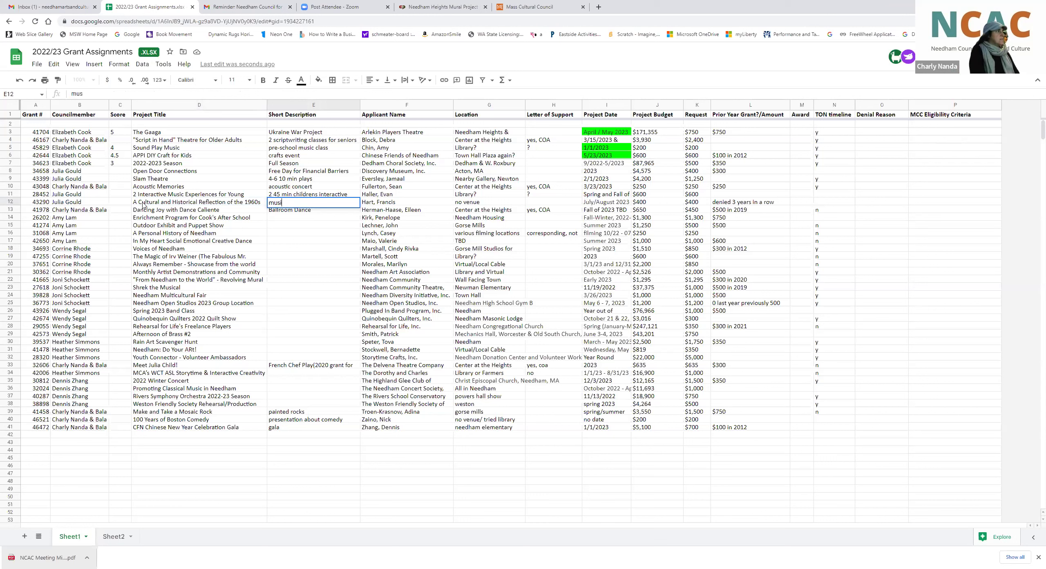
type("cal review")
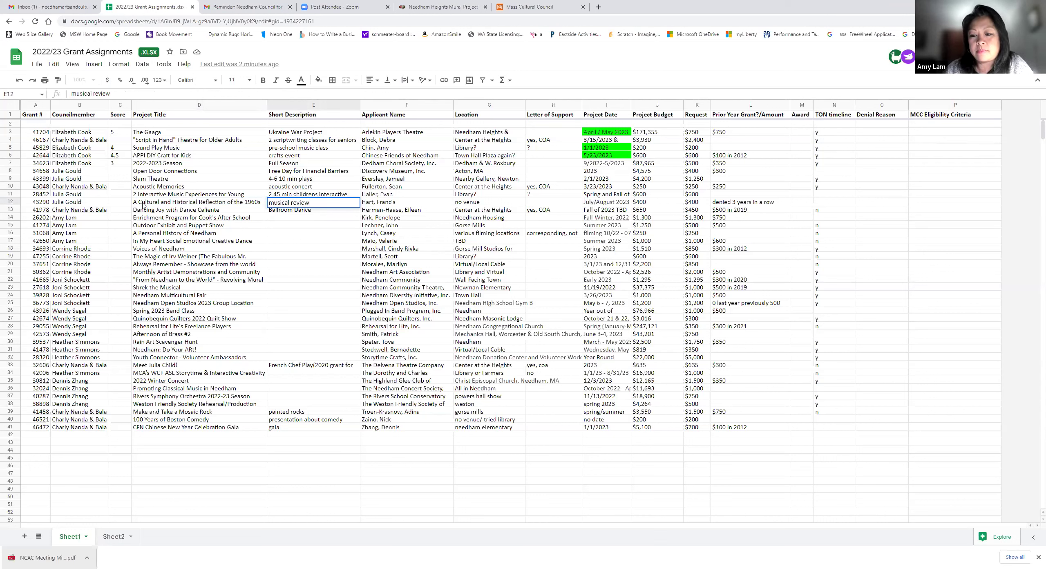
key("Return")
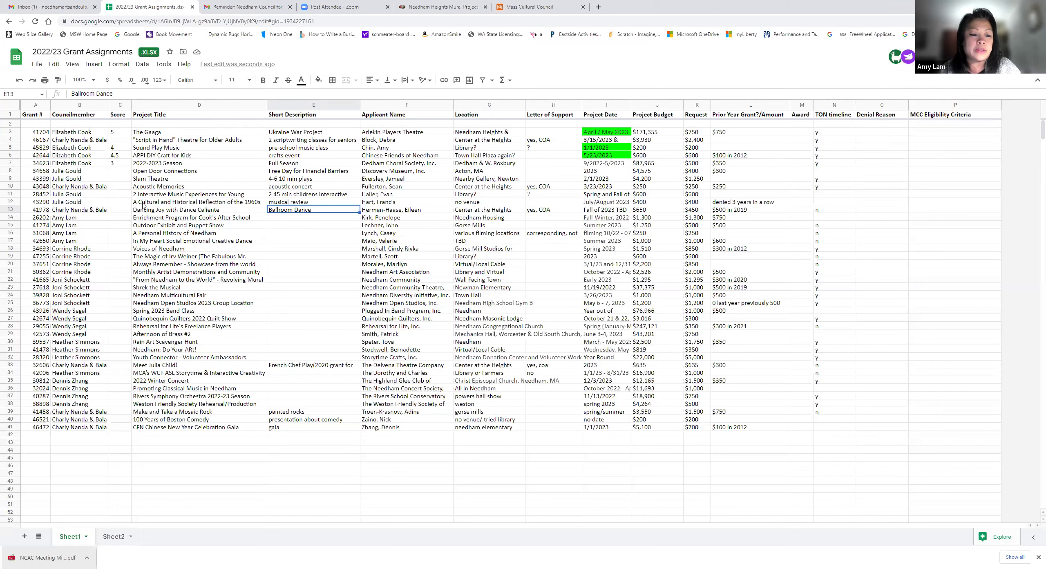
Step: Enter "after school class with literature & ceramics" as the short description in row 14 and widen the Short Description column to fit it
key("Return")
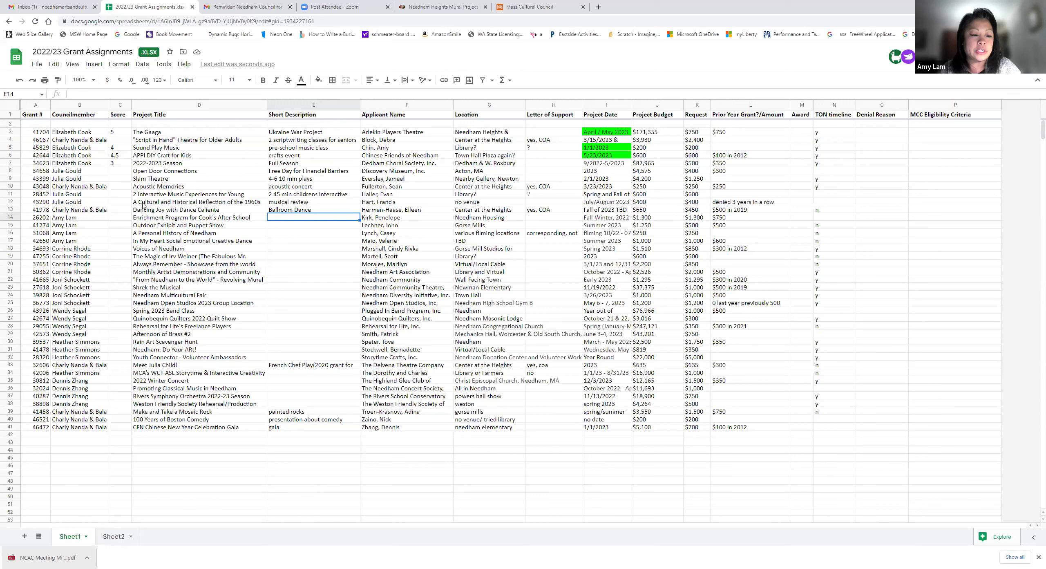
type("after school cal")
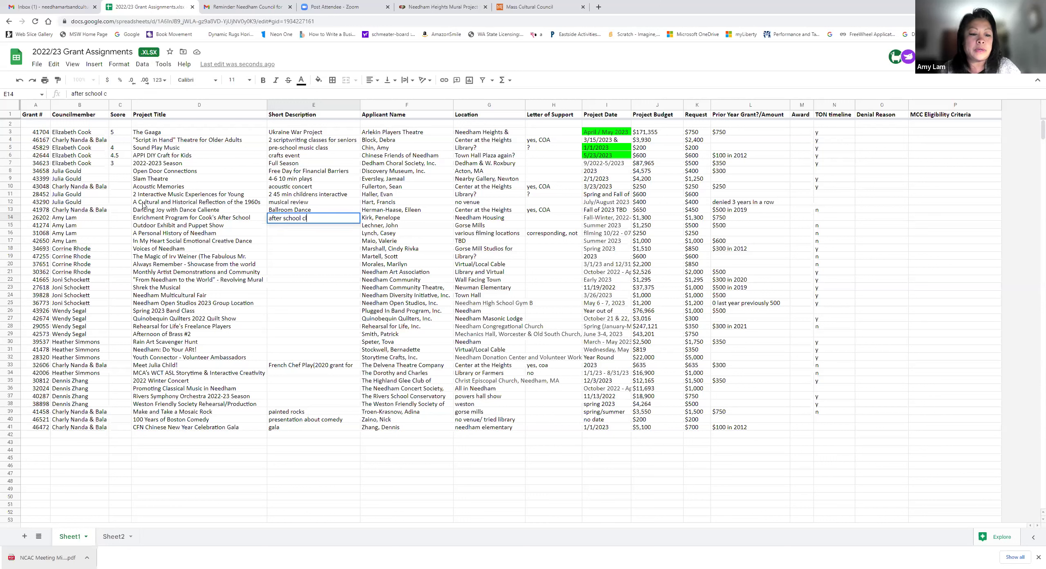
type("ass with litra")
key("BackSpace")
key("BackSpace")
type("erature")
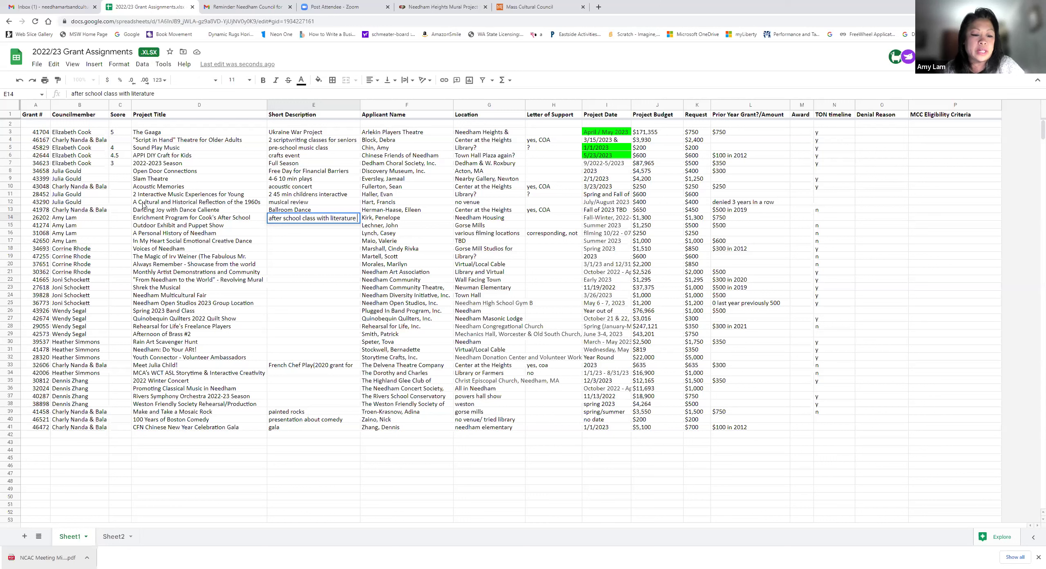
type(" & ceramics")
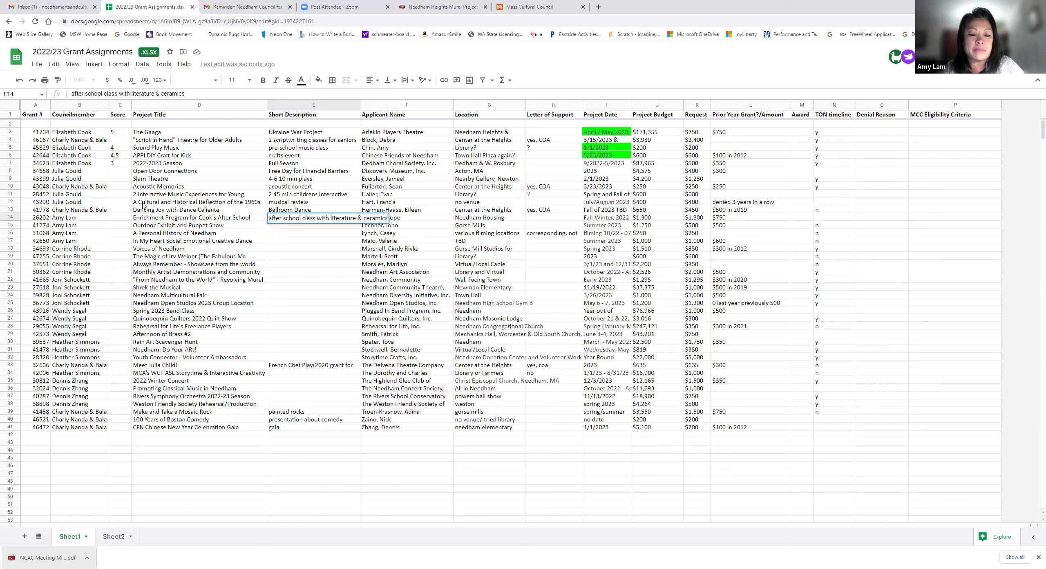
key("Return")
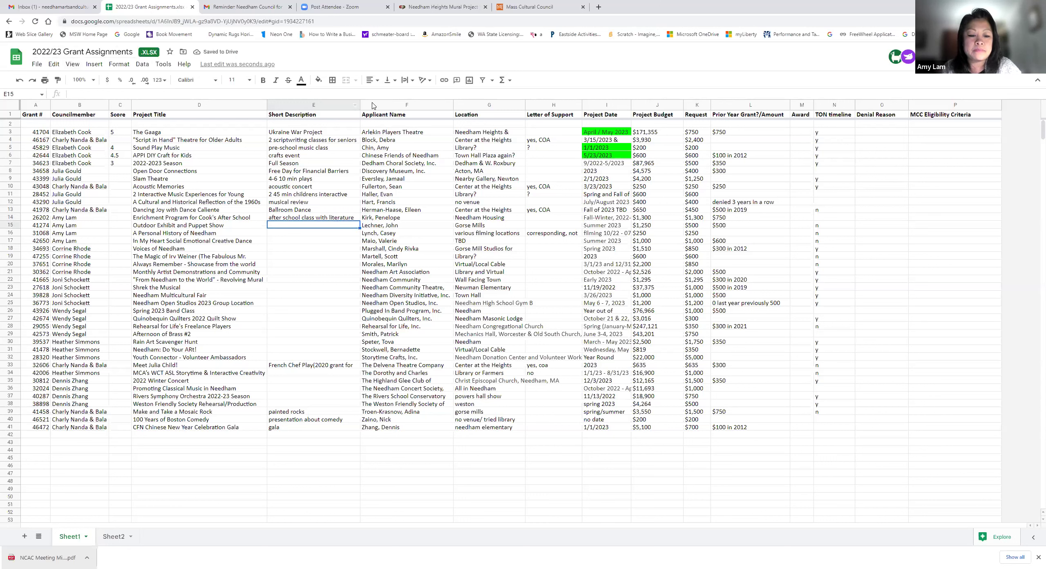
left_click_drag(360, 104, 388, 105)
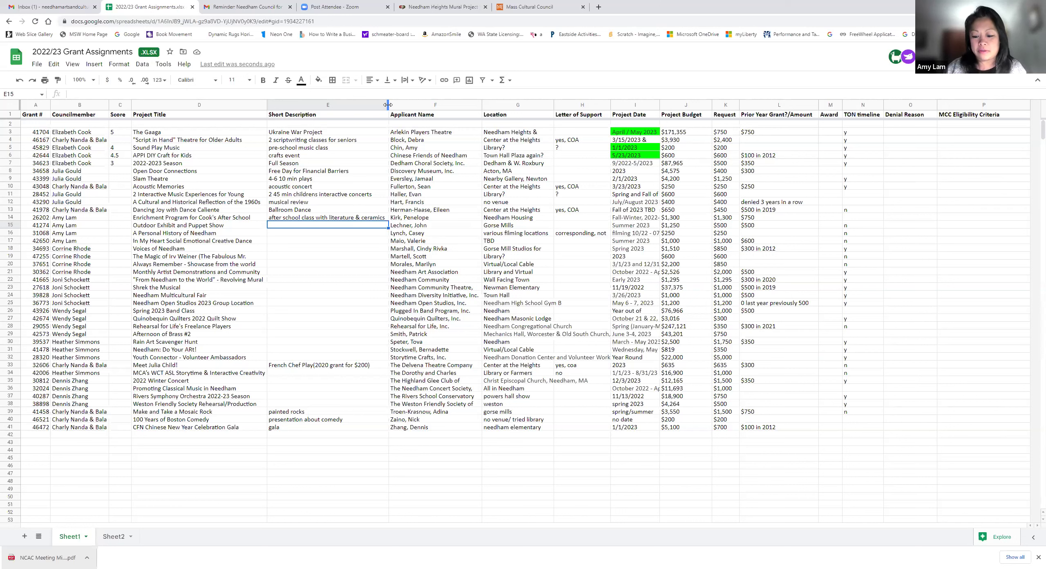
Step: Give the Enrichment Program for Cook's After School in row 14 a score of 5
key("Up")
key("Left")
key("Left")
type("5")
key("Return")
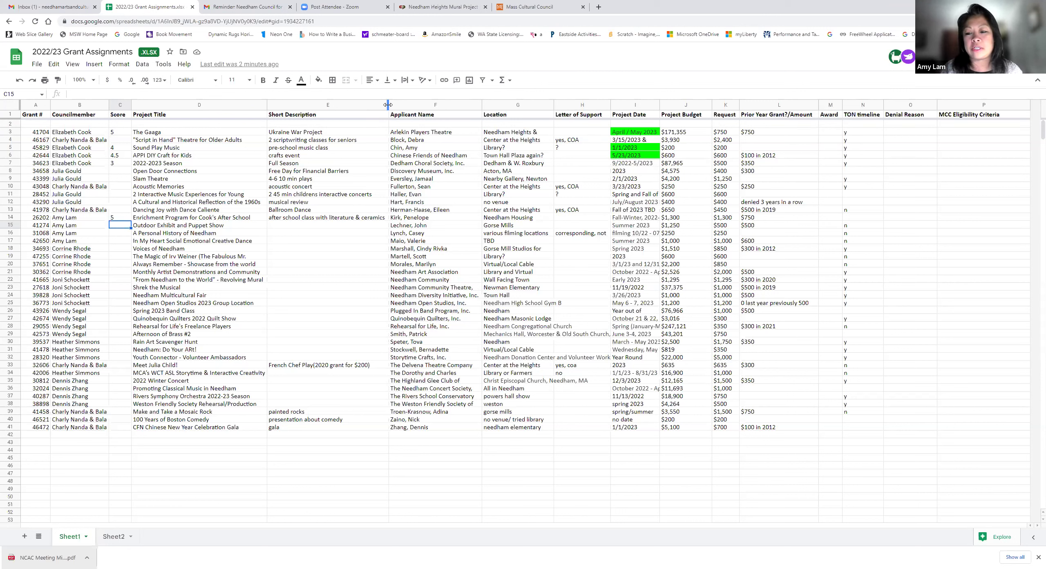
Step: Enter "puppet show" as the short description of the Outdoor Exhibit and Puppet Show project in row 15
key("Right")
key("Right")
type("pupper")
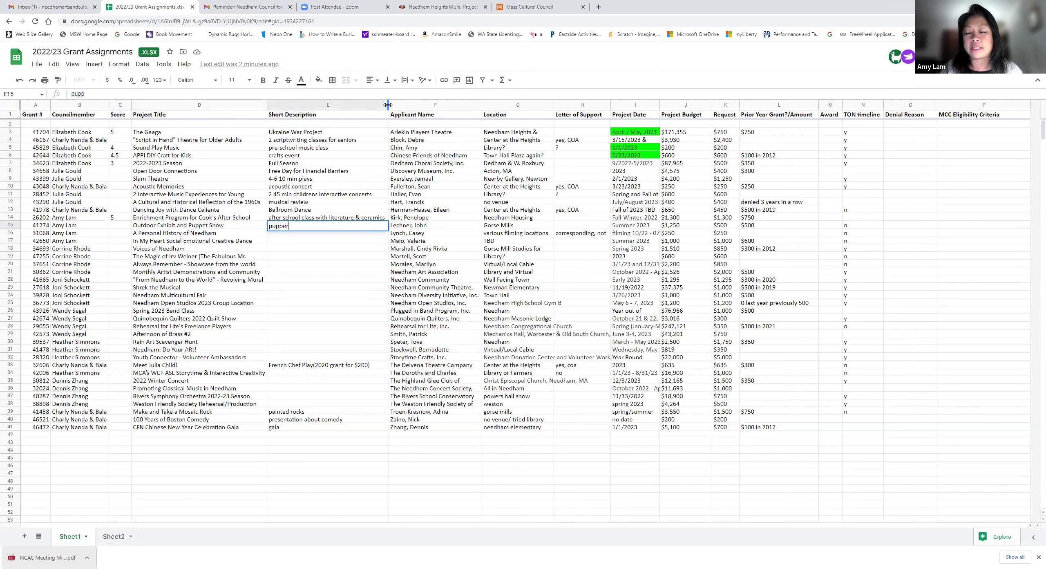
key("BackSpace")
type("t show")
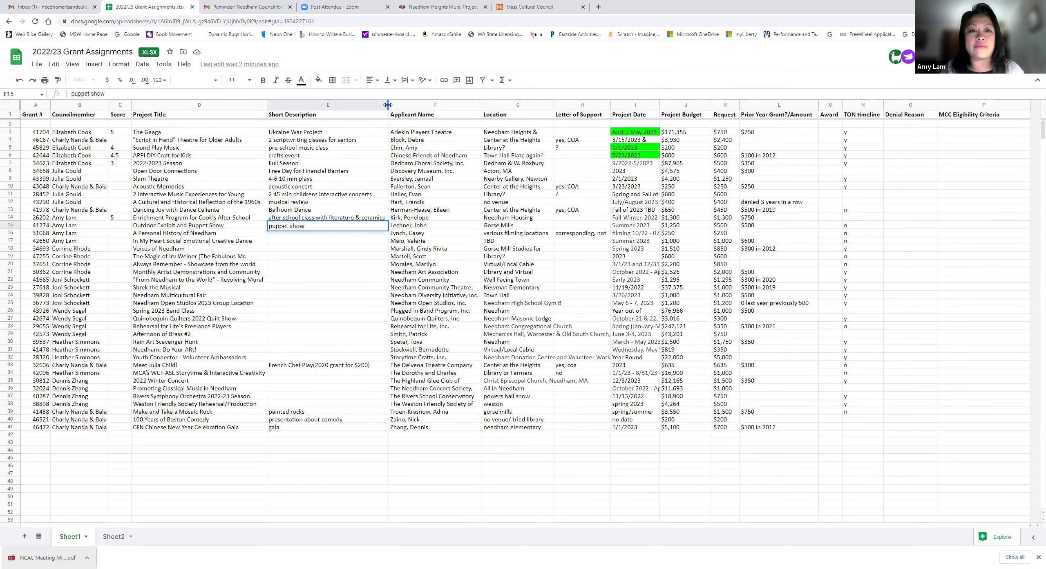
key("Return")
key("Up")
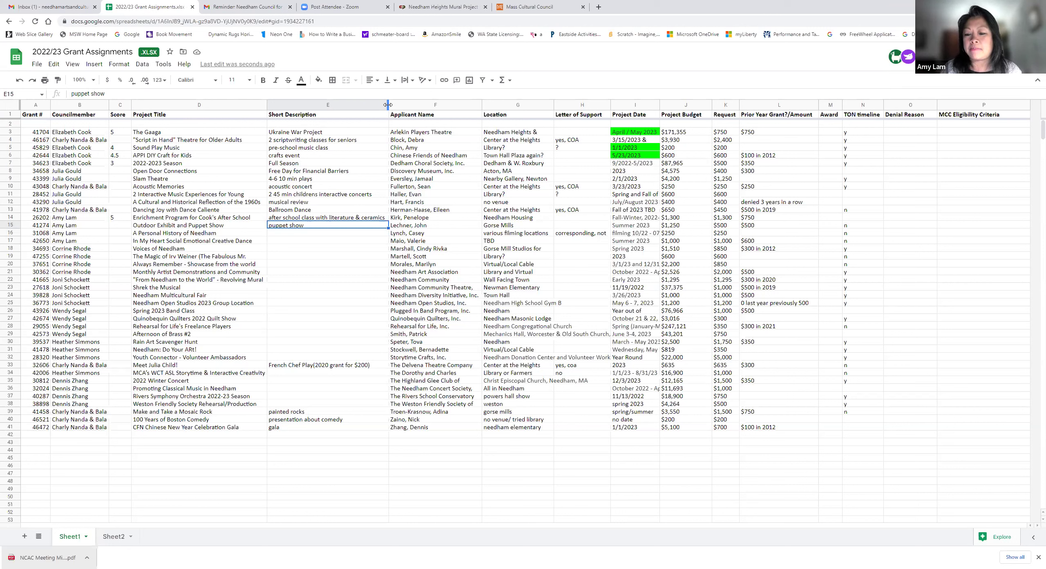
Step: Check the project dates of the grant applications in rows 14 and 15
left_click(647, 218)
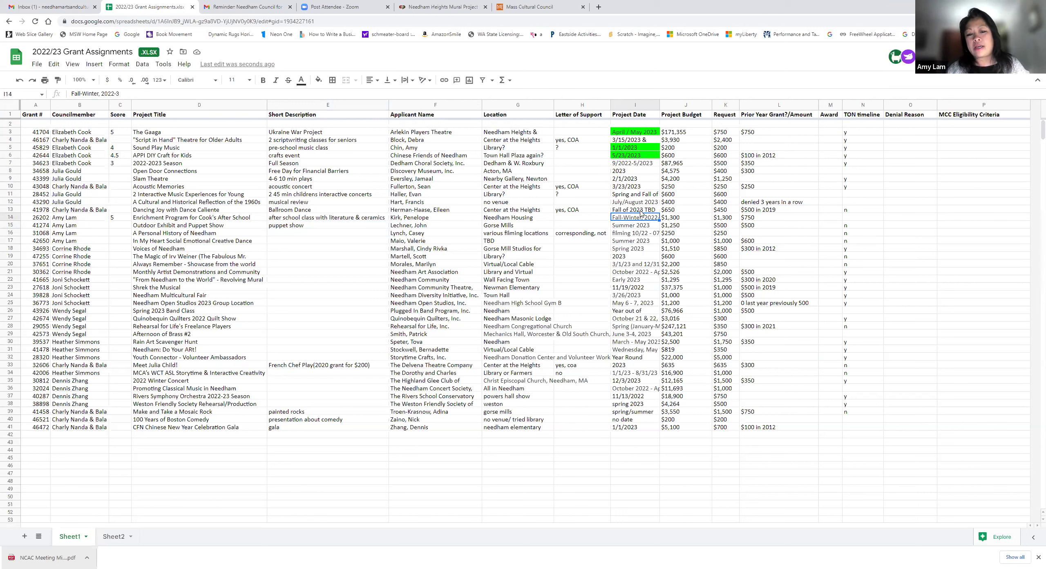
left_click(638, 227)
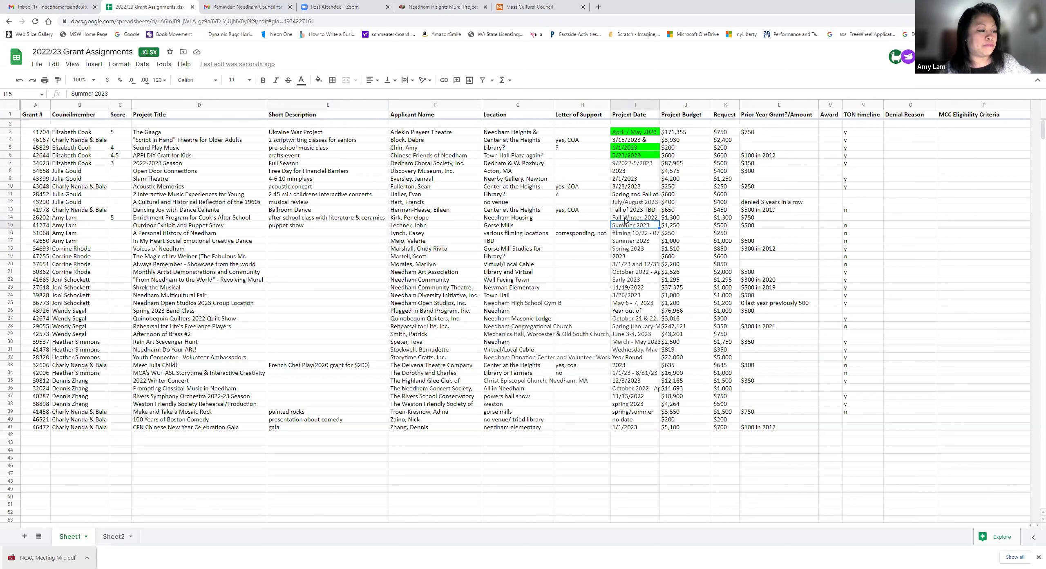
left_click(402, 226)
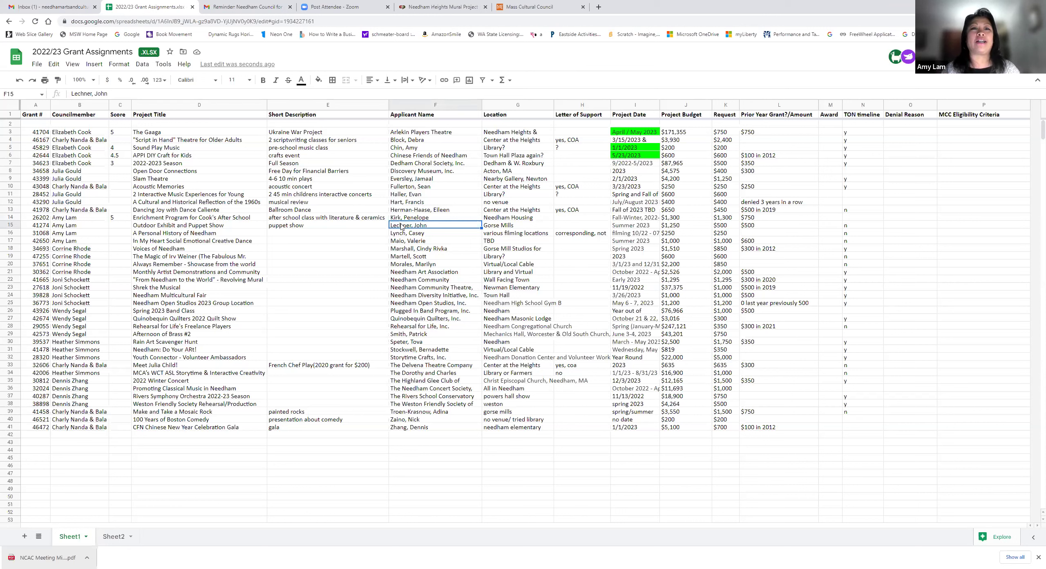
Step: Insert "environmental" before "puppet show" in the short description of the Outdoor Exhibit and Puppet Show project in row 15
left_click(273, 219)
left_click(273, 226)
double_click(273, 226)
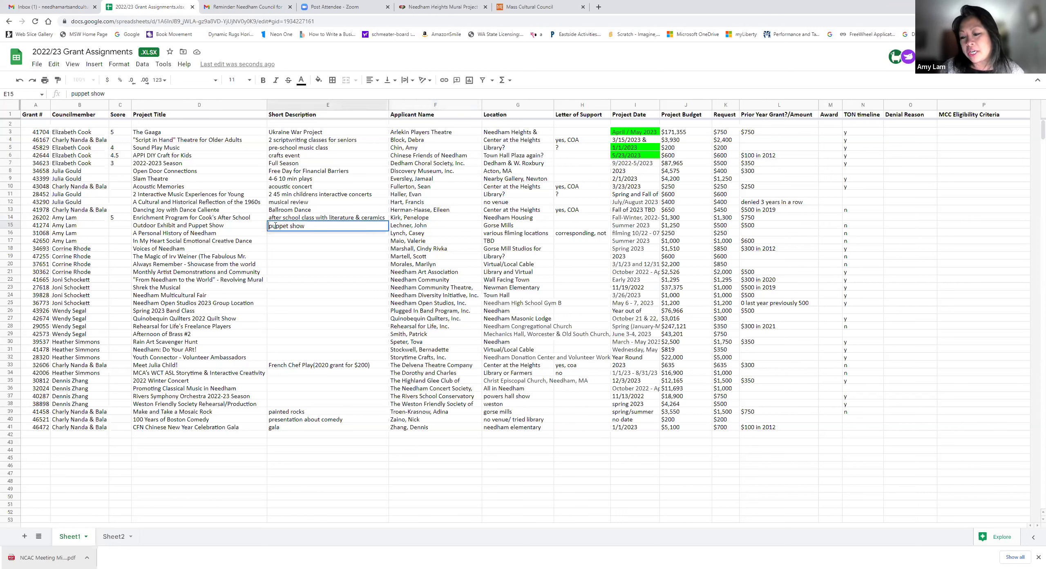
type("environme")
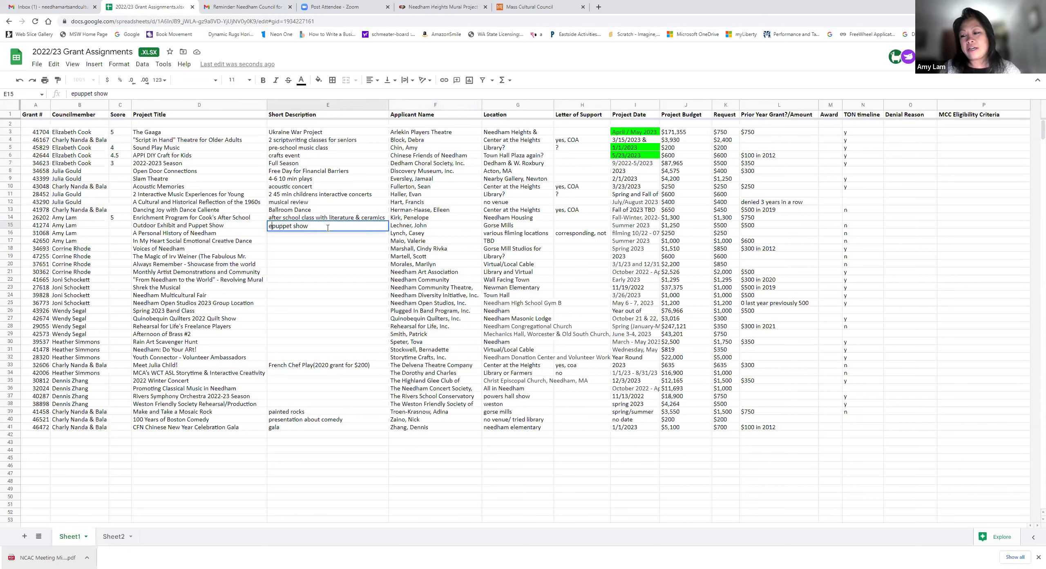
type("ntal")
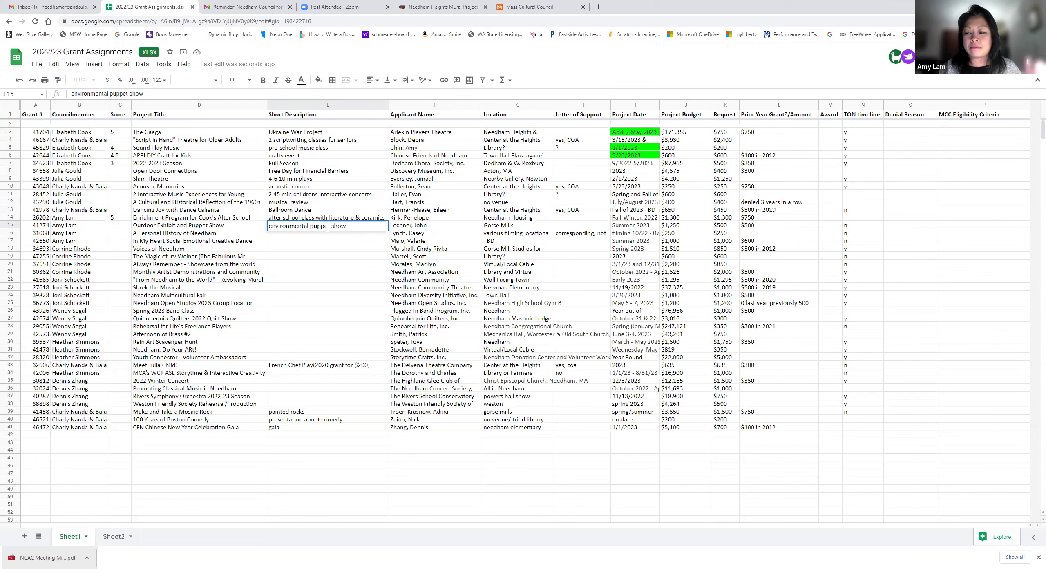
key("Return")
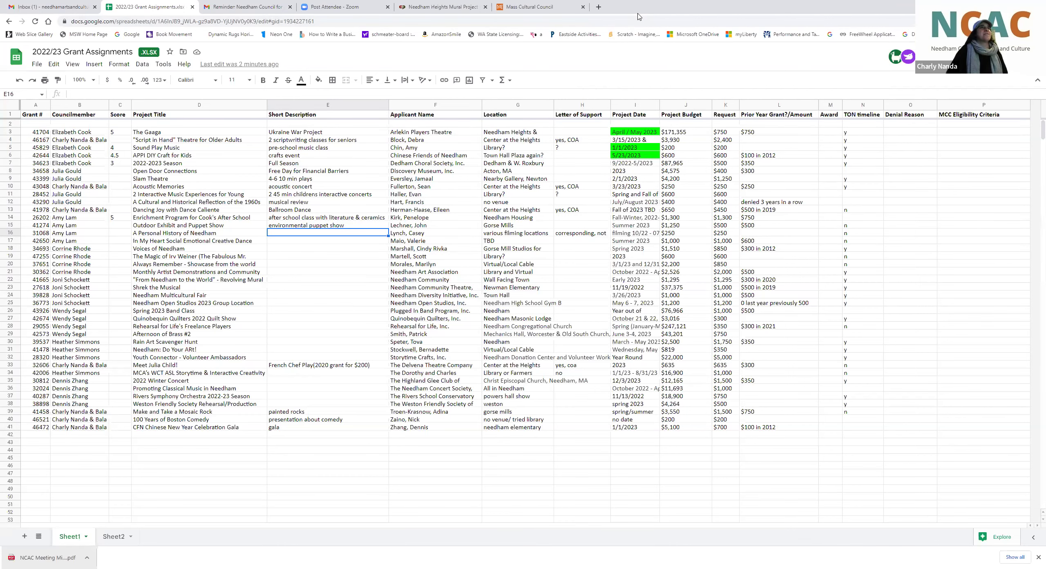
Step: Check the full location and letter of support entries of A Personal History of Needham in row 16
key("super+Down")
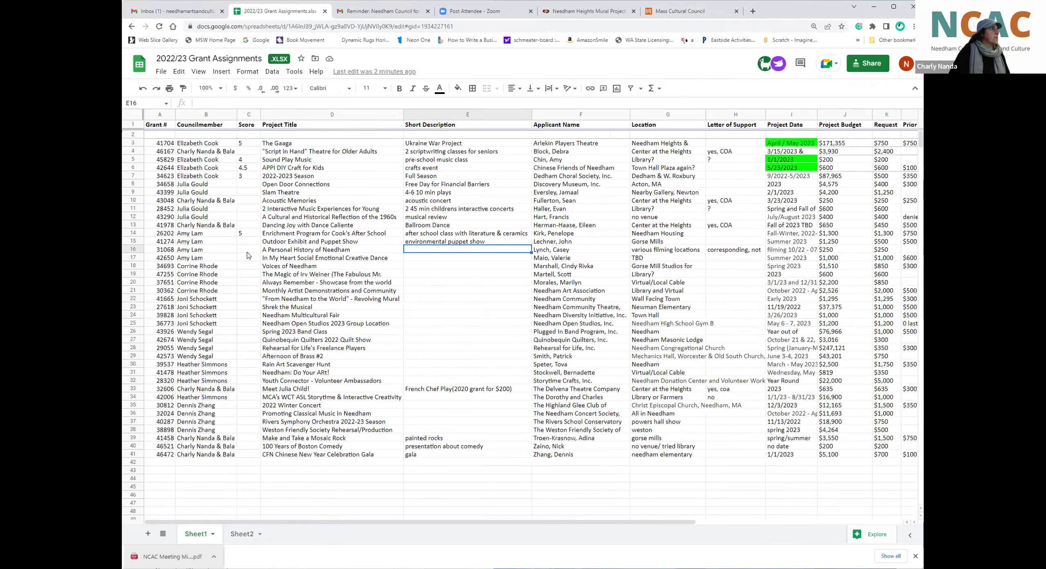
left_click(246, 251)
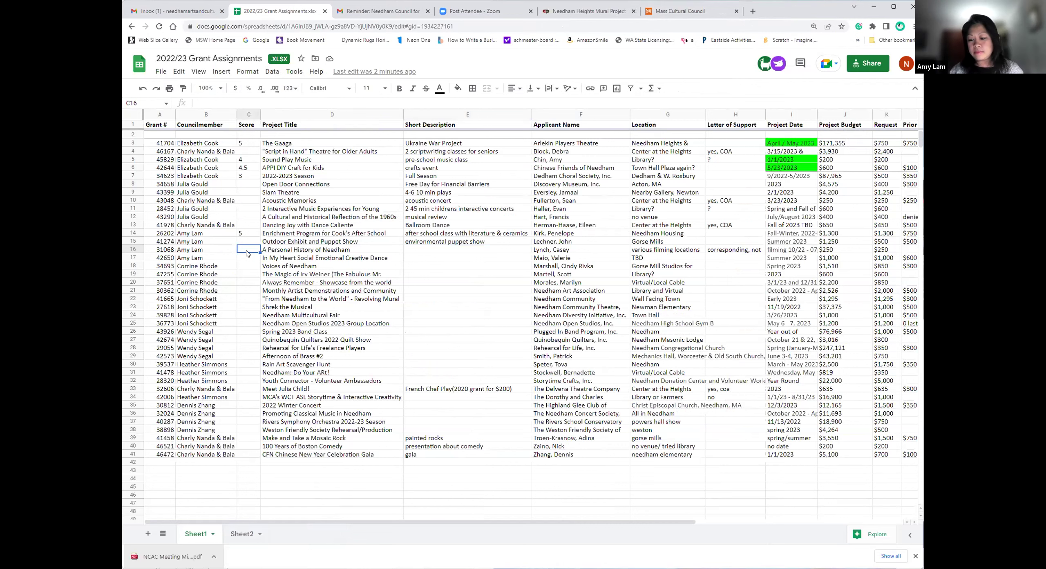
left_click(681, 251)
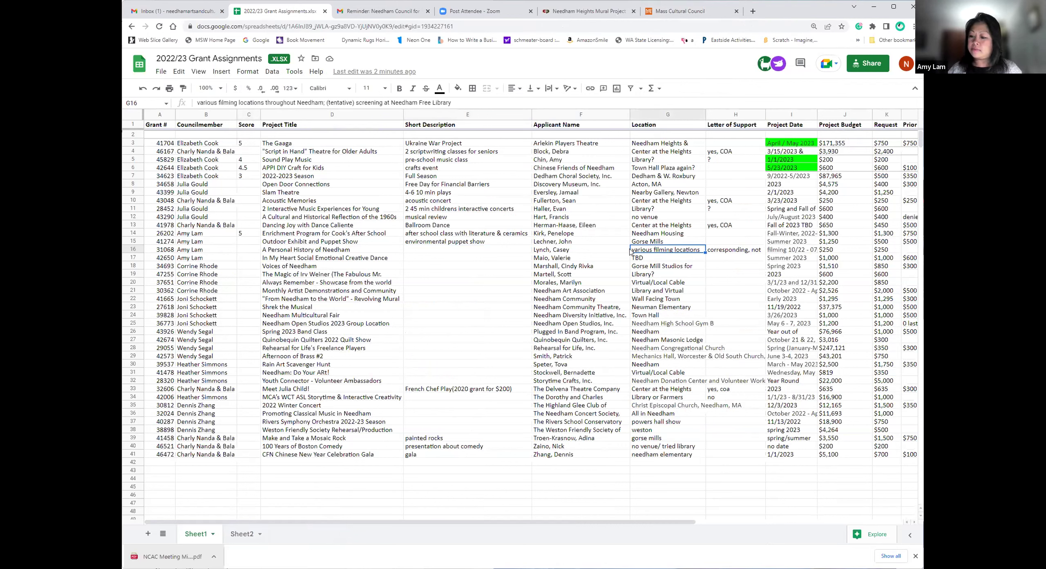
left_click(461, 250)
left_click(732, 252)
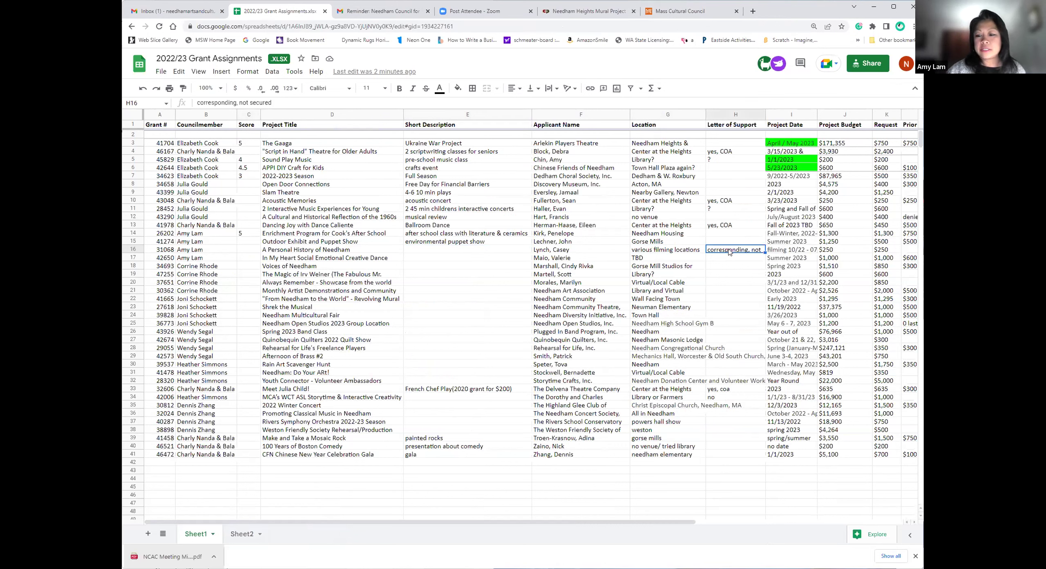
left_click(469, 253)
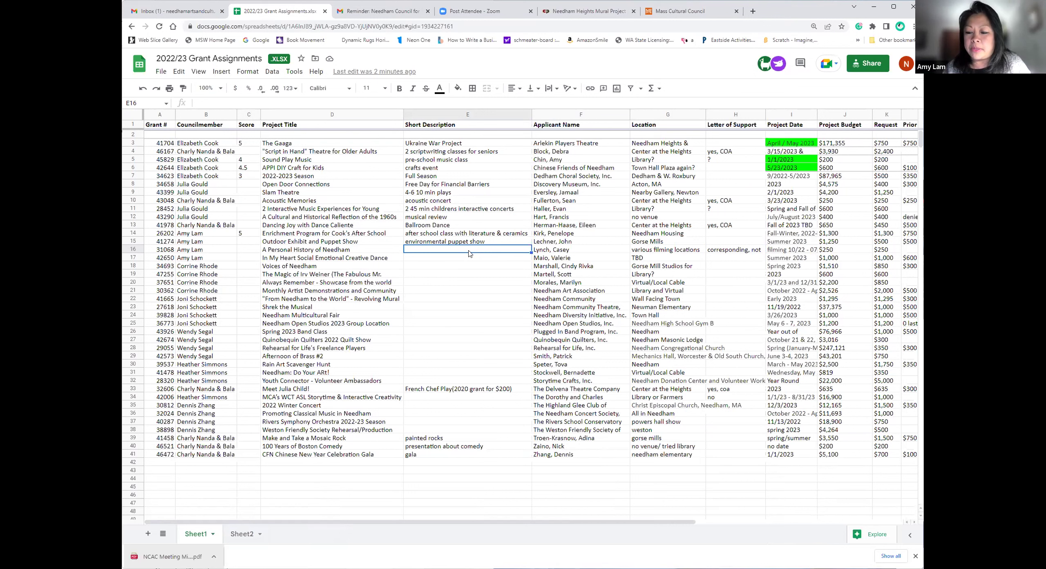
Step: Enter "interview needham residents" as the short description of A Personal History of Needham in row 16
left_click(670, 252)
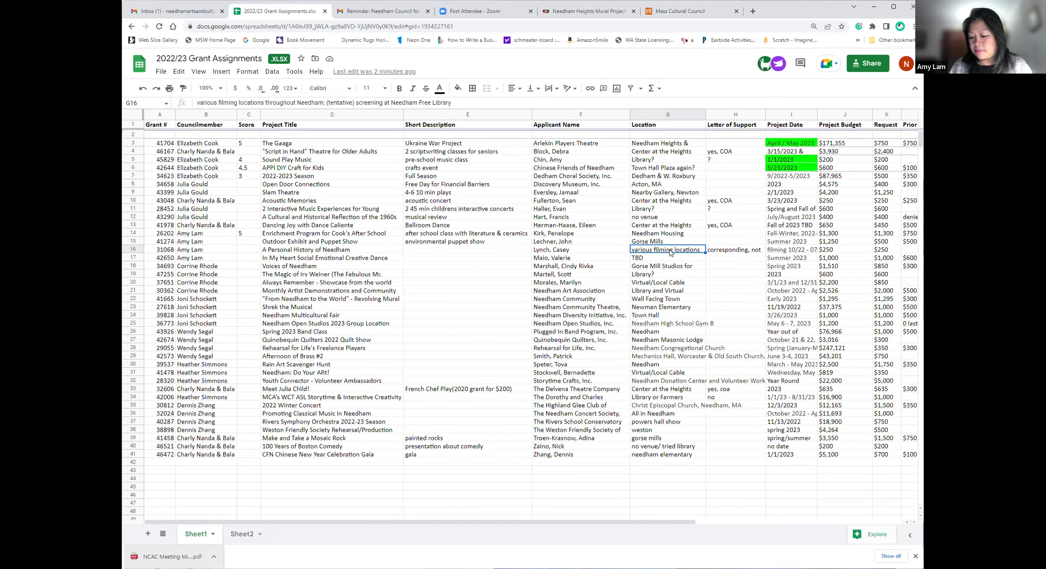
key("Right")
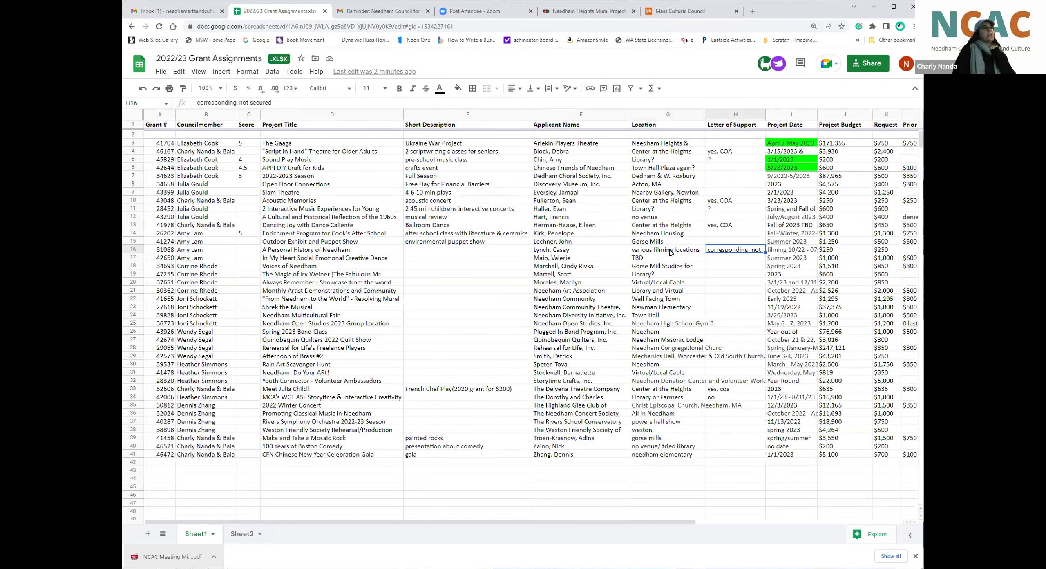
key("Left")
key("Left")
key("Left")
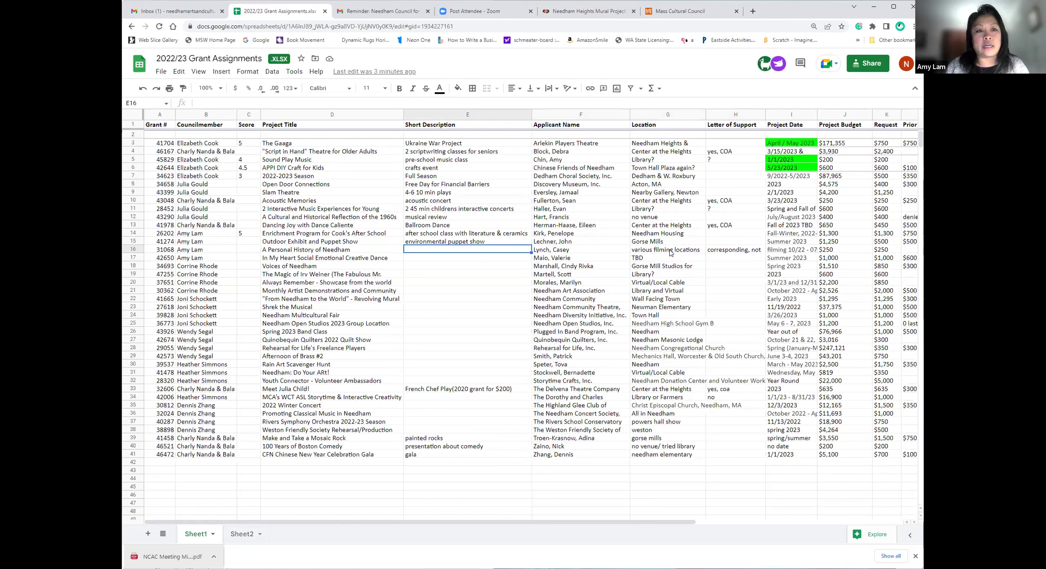
type("i")
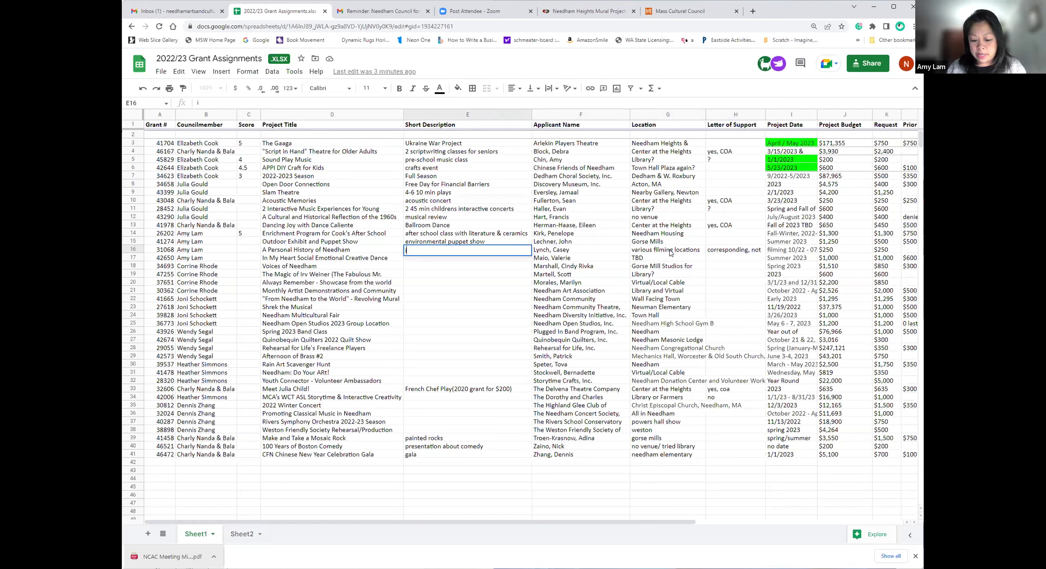
type("nterview nee")
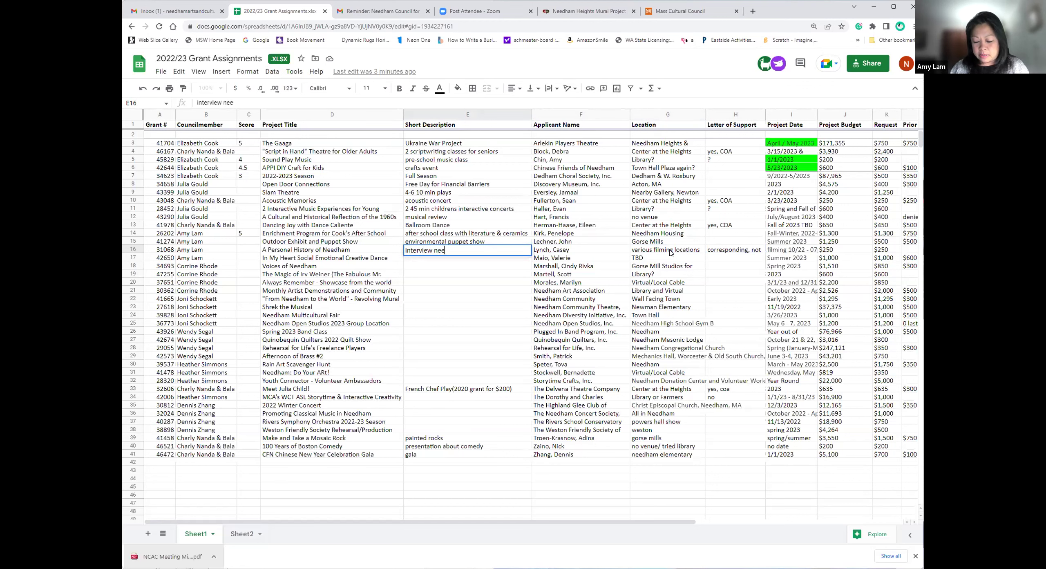
type("dham residents")
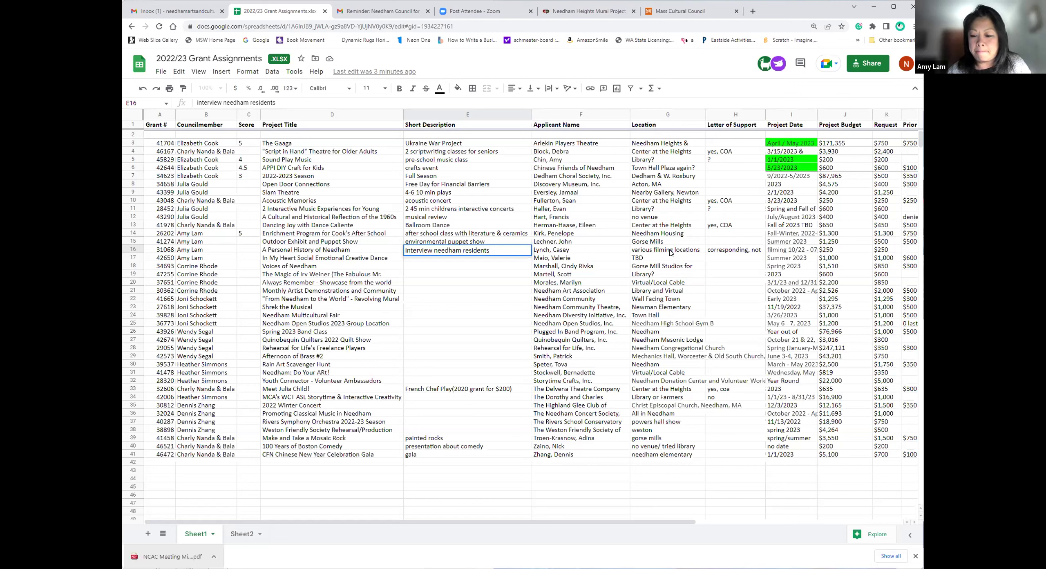
Step: Extend the short description of A Personal History of Needham in row 16 with ", technology & culture"
type(", technolo")
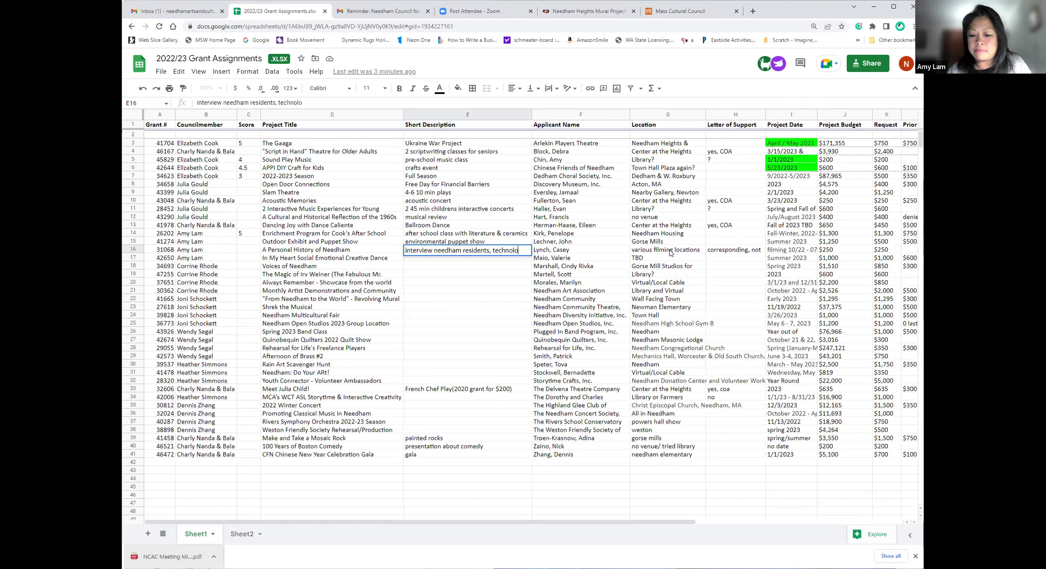
type("gy & C")
key("BackSpace")
type("cgh")
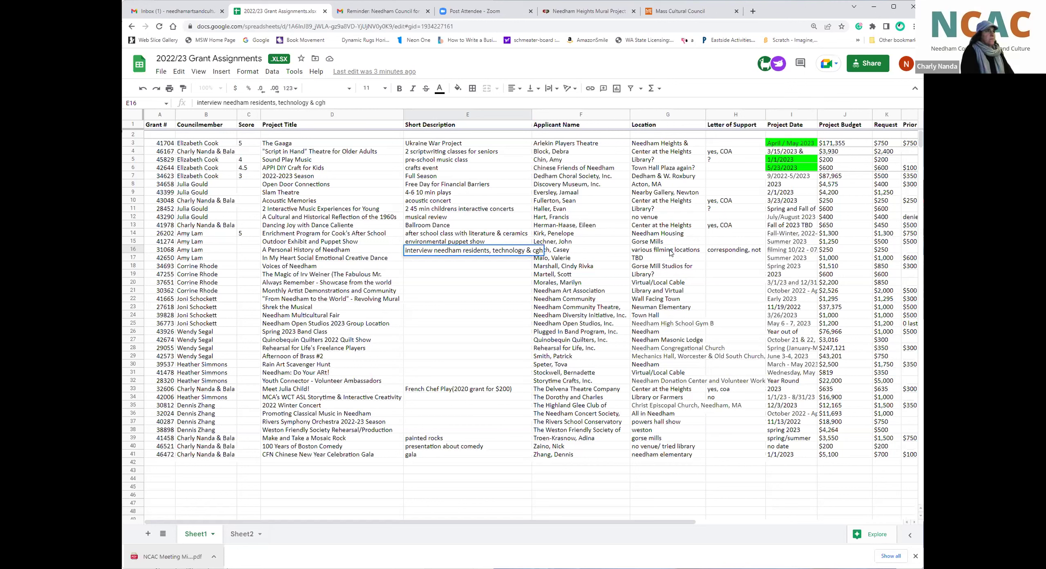
key("BackSpace")
type("ulture")
key("Return")
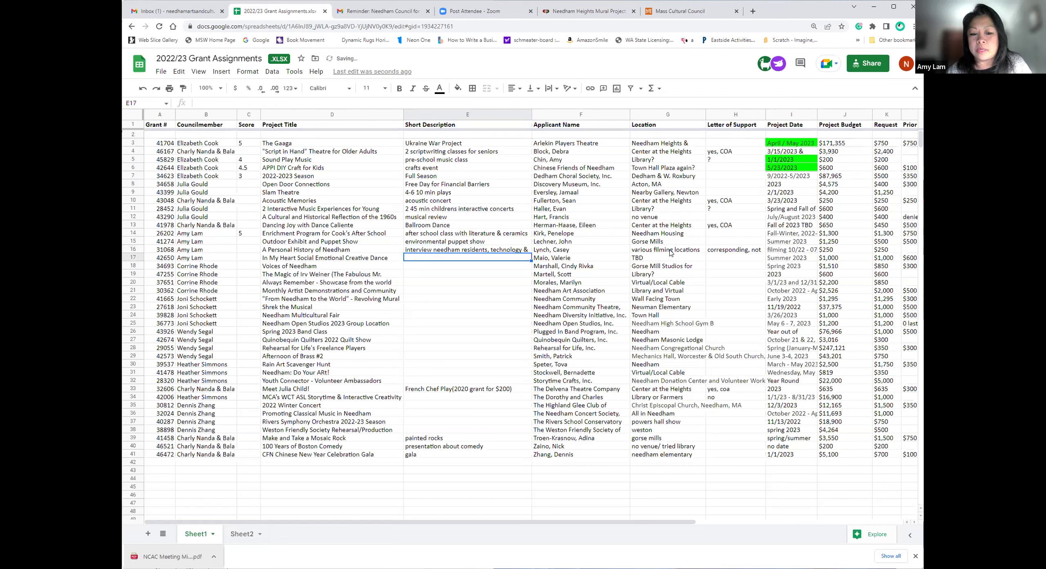
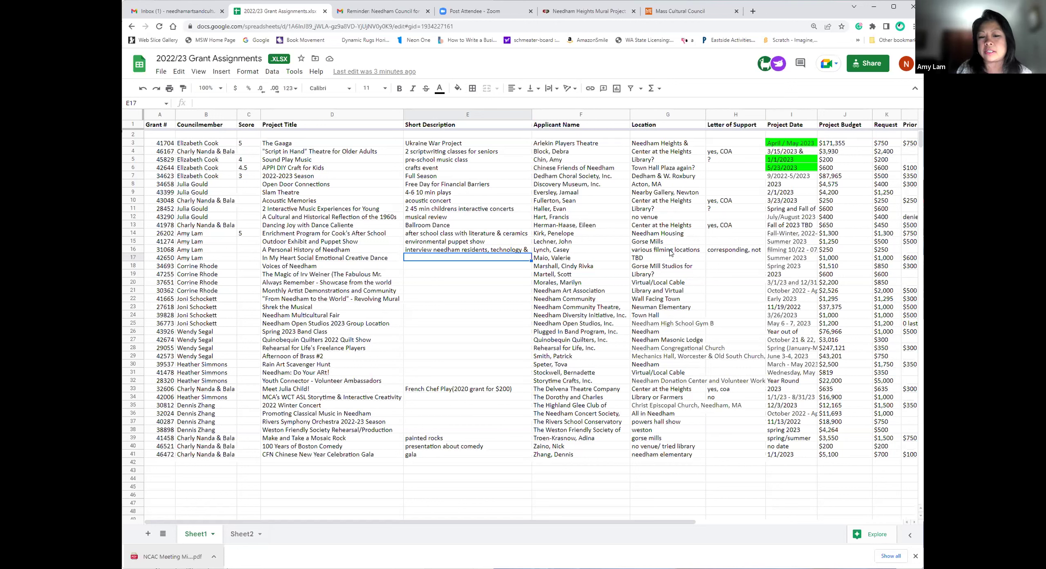
Step: Enter "15 3-6 year olds SEL dance" as the short description of In My Heart Social Emotional Creative Dance in row 17
type("15 ")
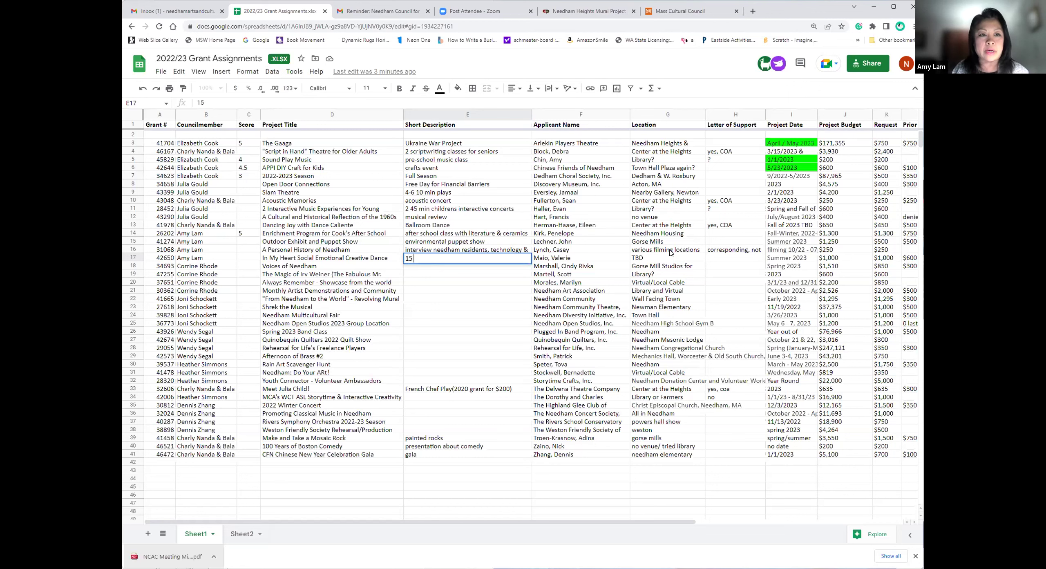
type("3-6 year olds")
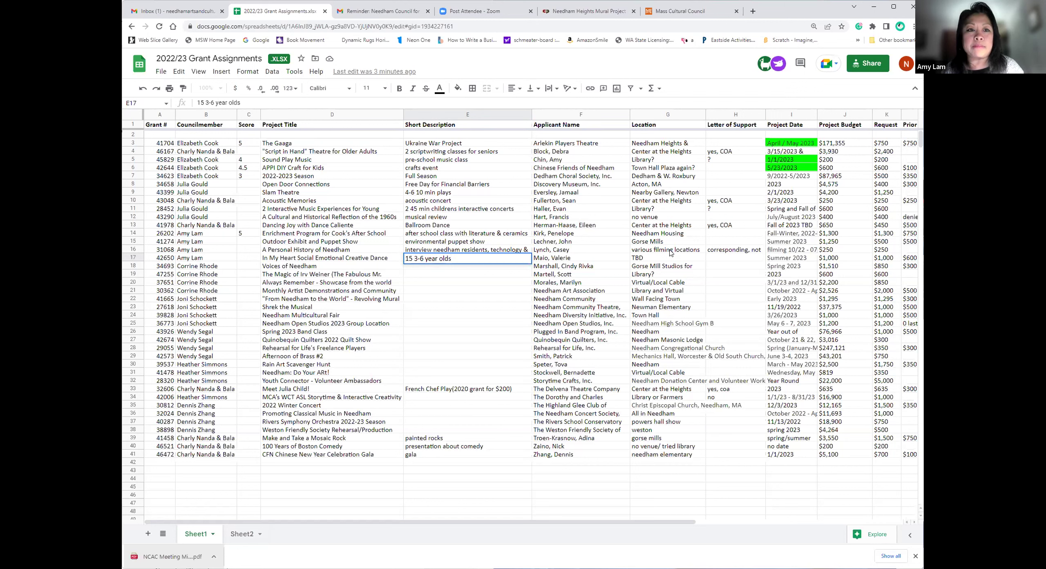
type("SEL dance")
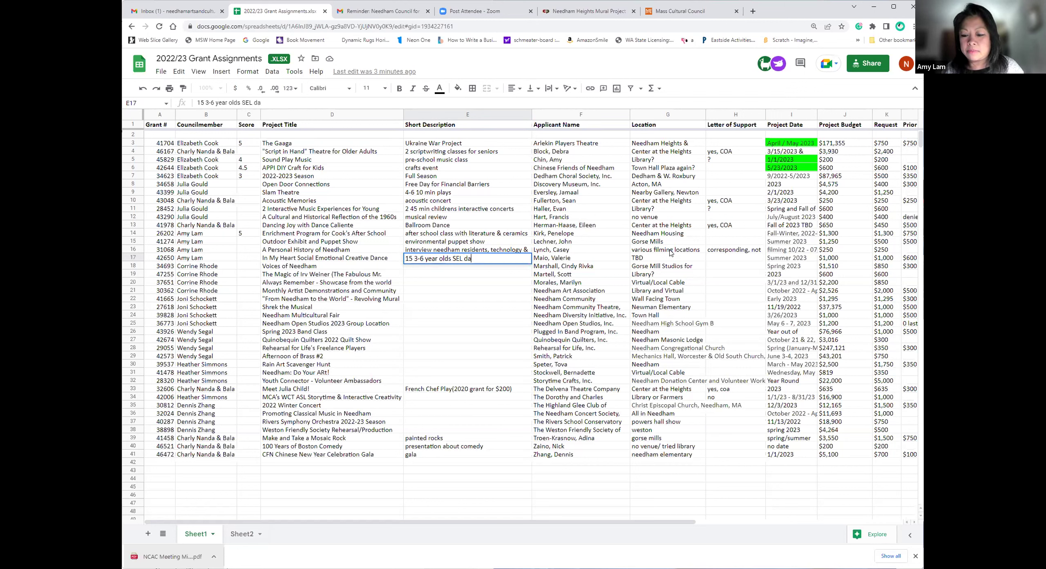
key("Return")
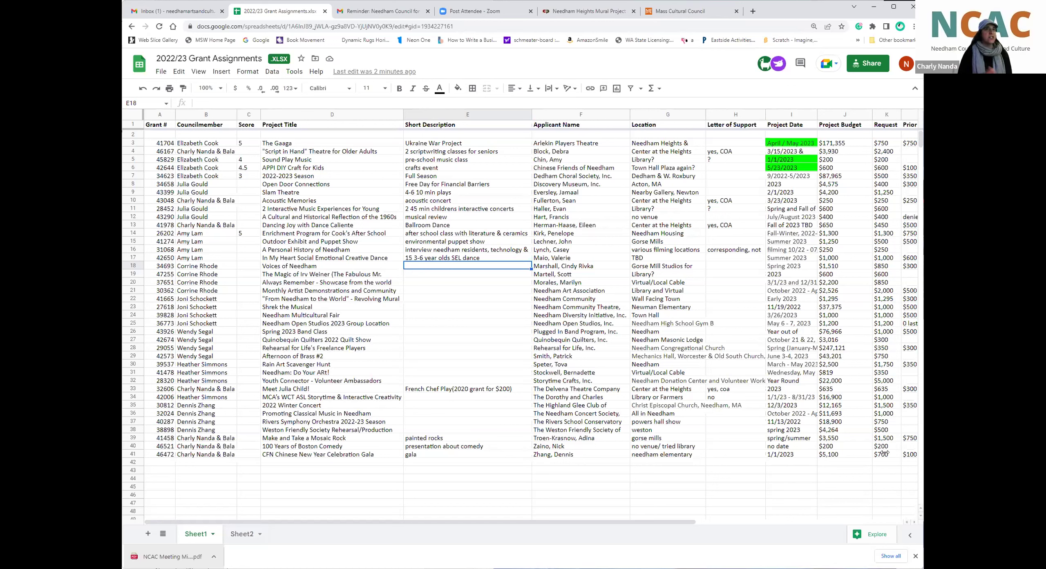
Step: Examine the request amount, project title and full location entries of Voices of Needham in row 18
key("Right")
key("Right")
key("Right")
key("Right")
key("Right")
key("Right")
key("Right")
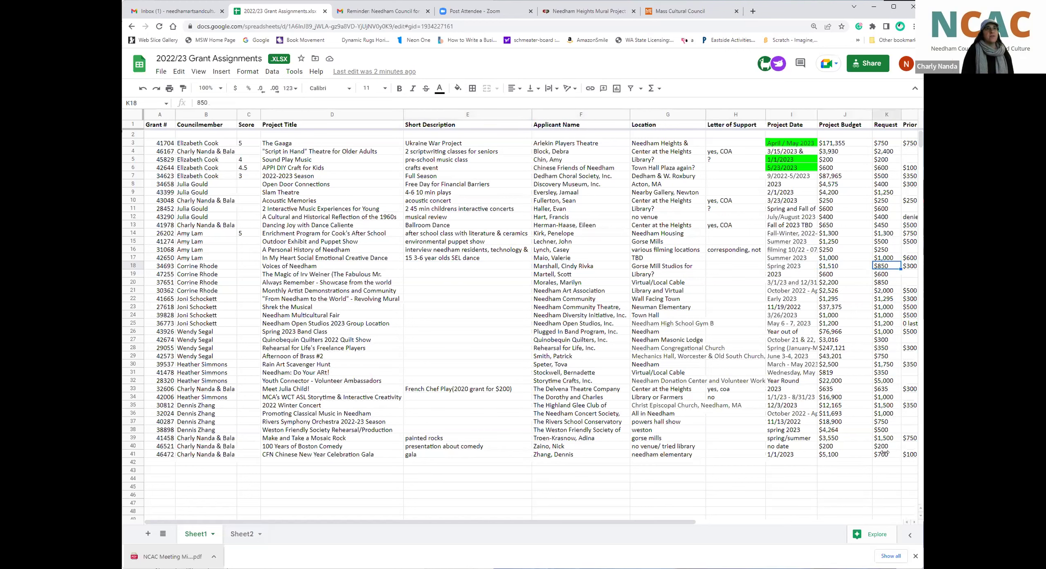
key("Left")
key("Left")
key("Left")
key("Left")
key("Left")
key("Left")
key("Left")
key("Left")
key("Left")
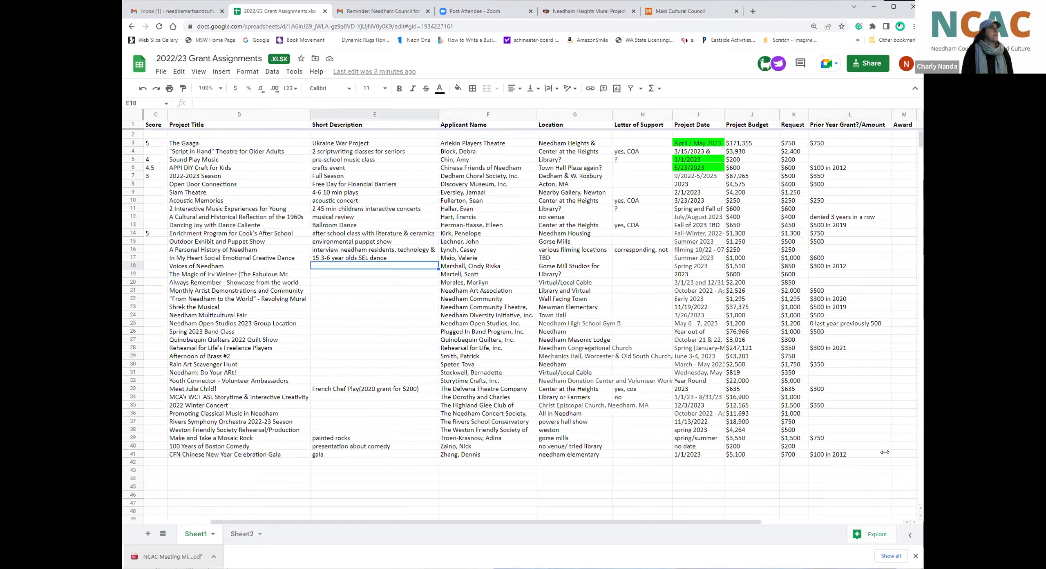
key("Left")
key("Right")
key("Right")
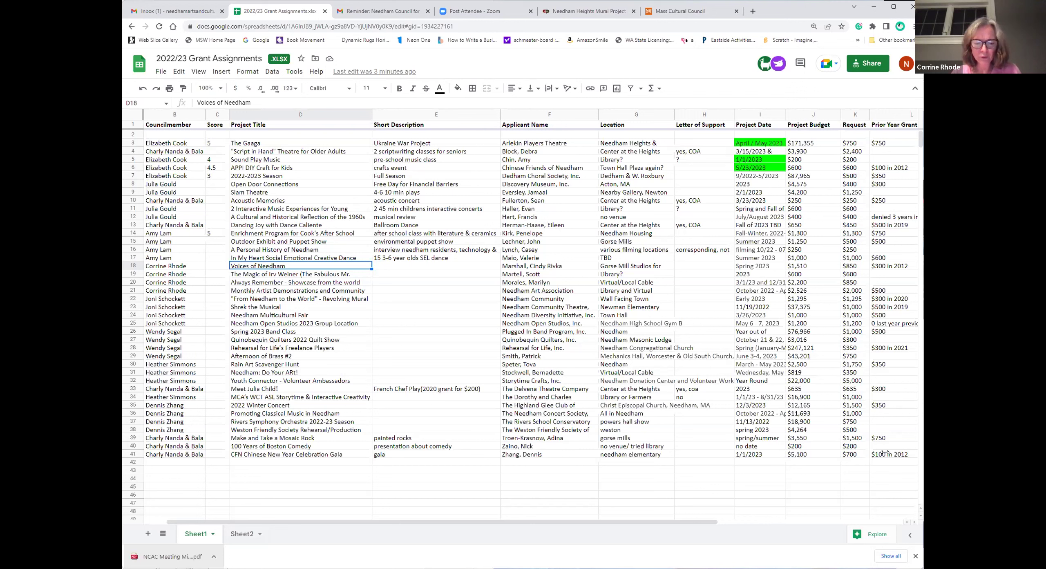
key("Right")
key("Right")
key("Right")
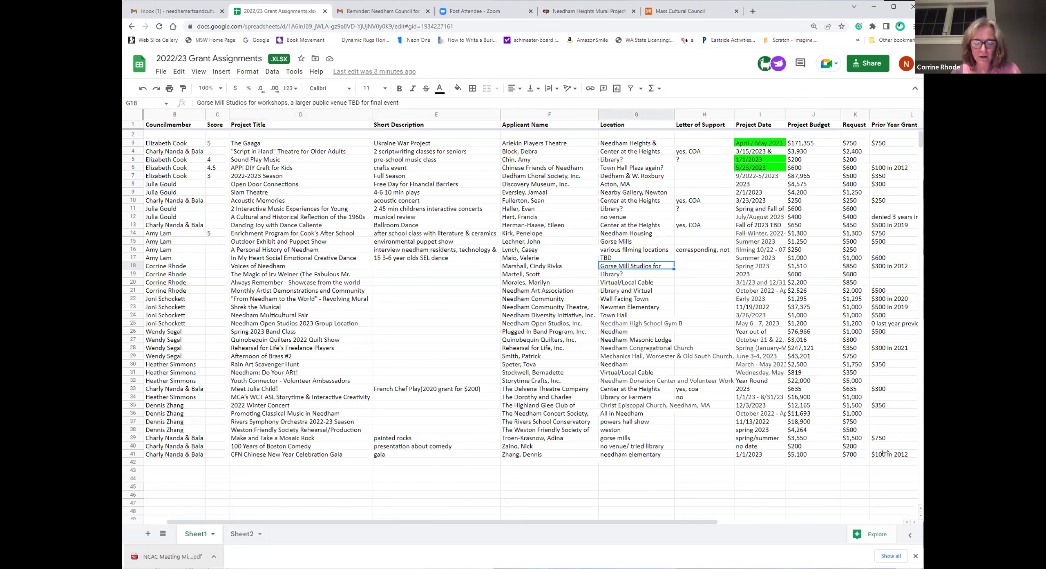
Step: Enter "Storytelling Workshops for marginalized populations" as the short description of Voices of Needham in row 18
key("Left")
key("Left")
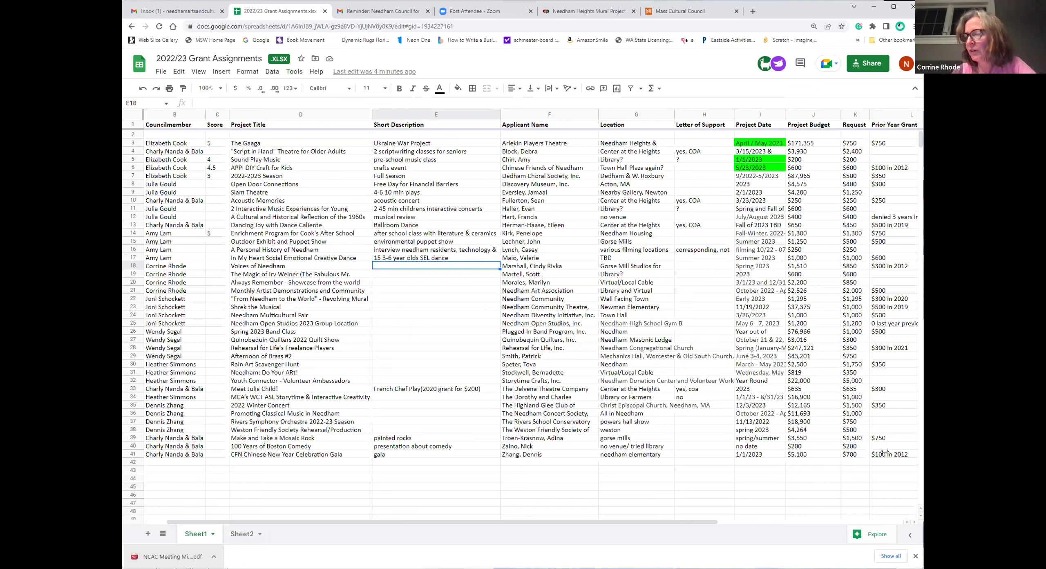
type("Works")
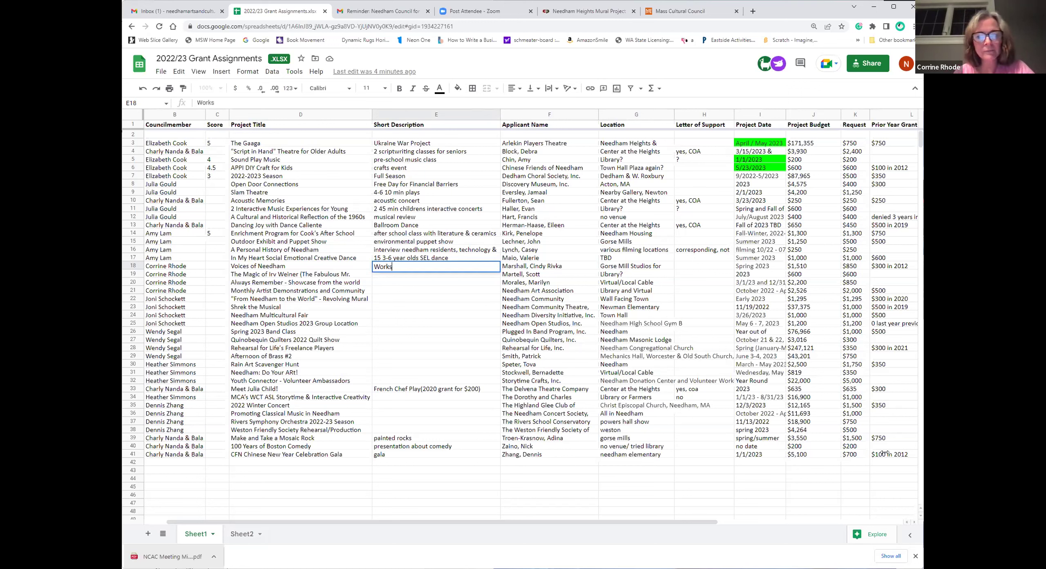
key("BackSpace")
key("BackSpace")
key("BackSpace")
type("S")
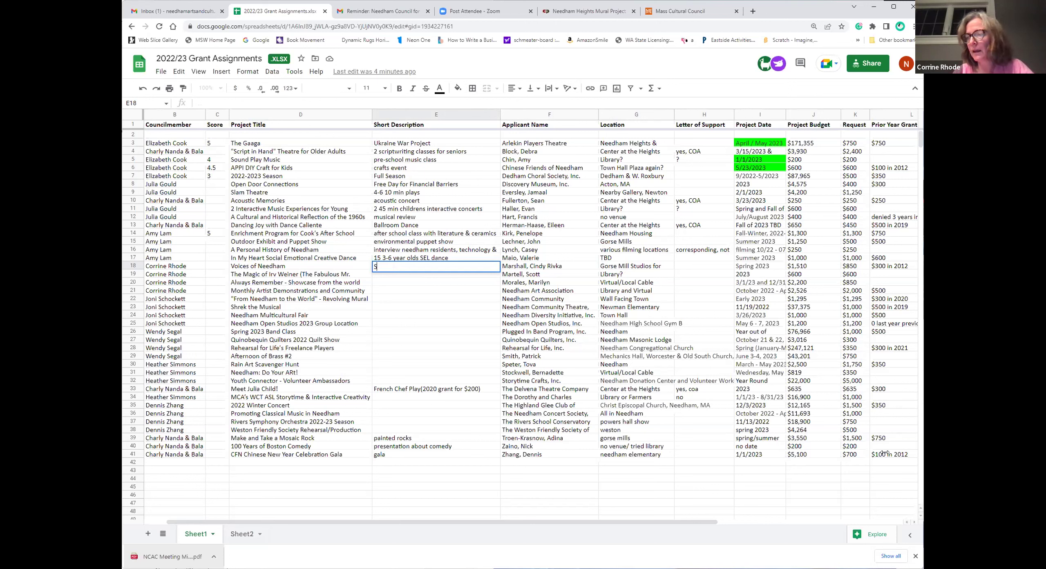
type("torytellin")
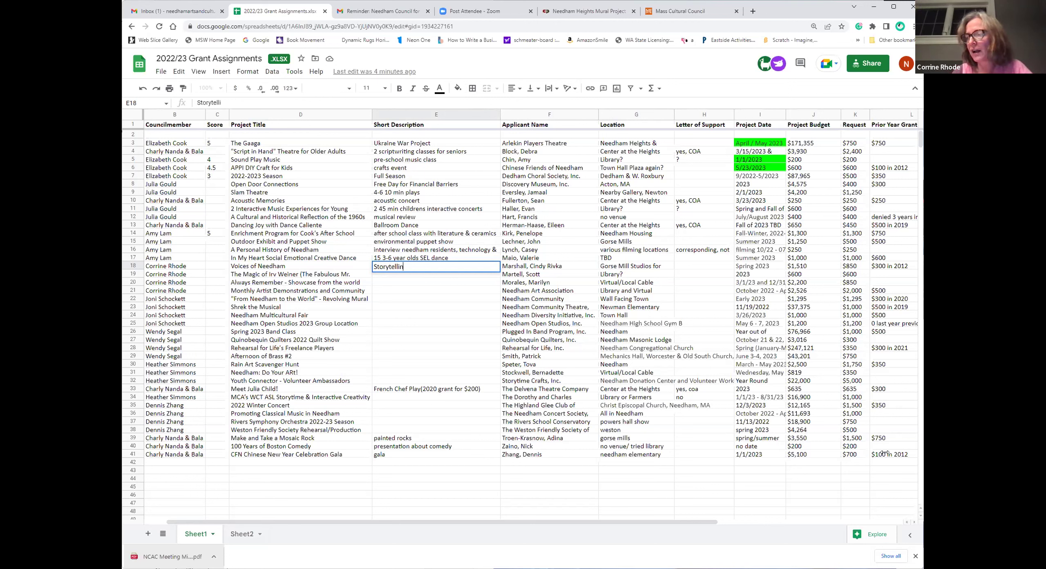
type("g Workshops")
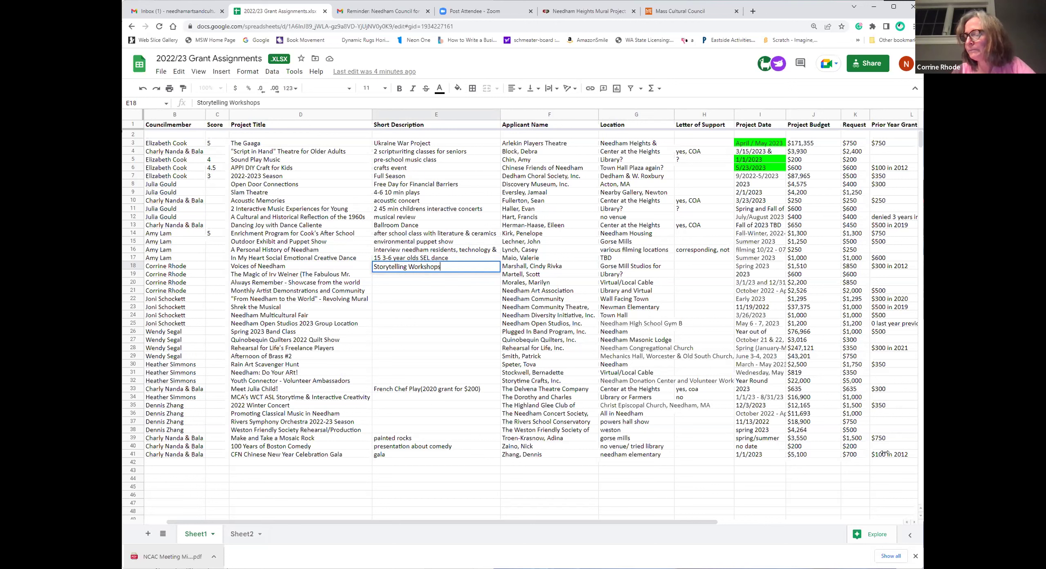
type(" for margina")
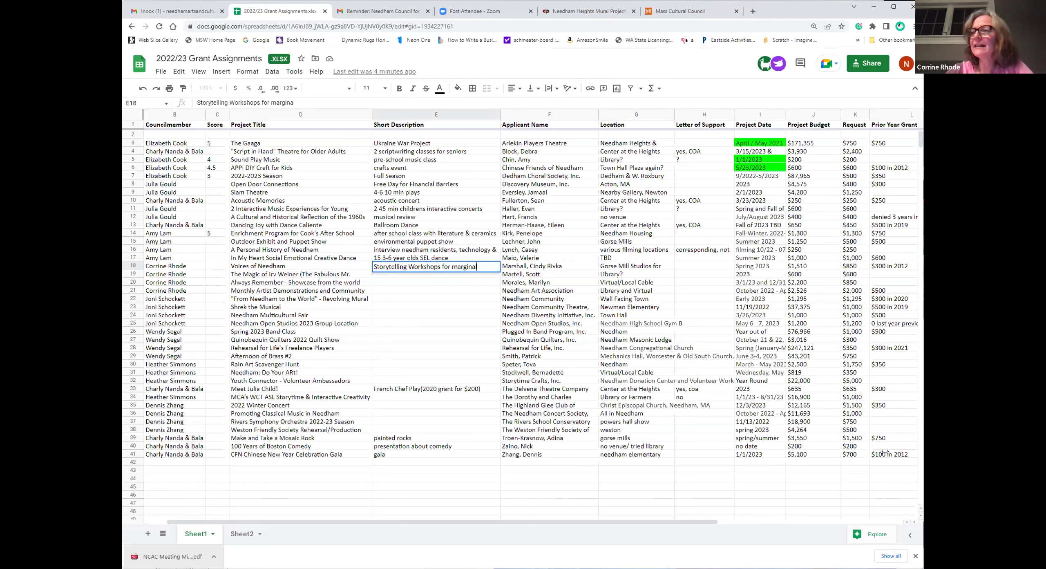
type("lized p")
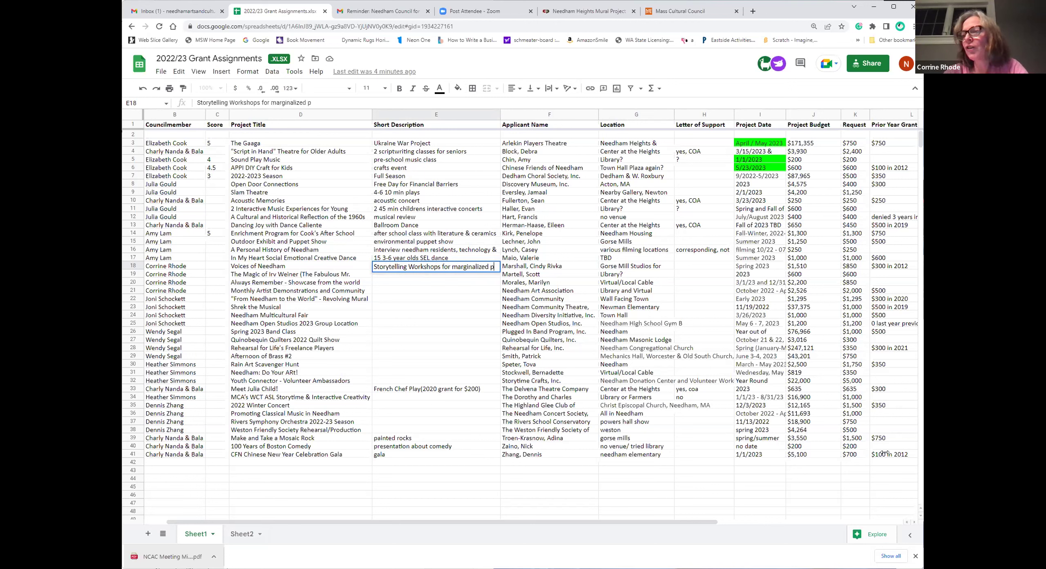
type("opulations")
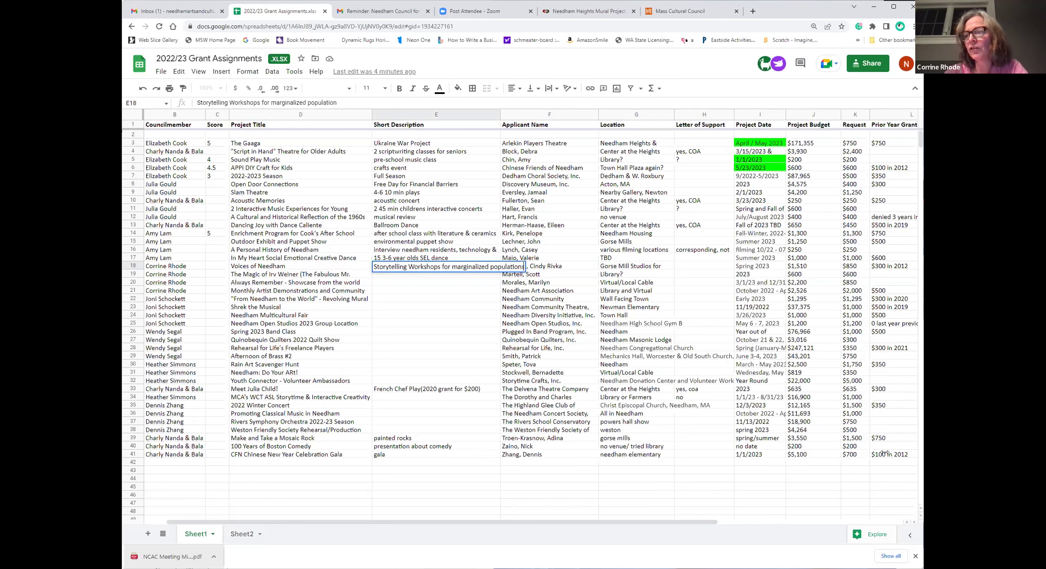
key("Return")
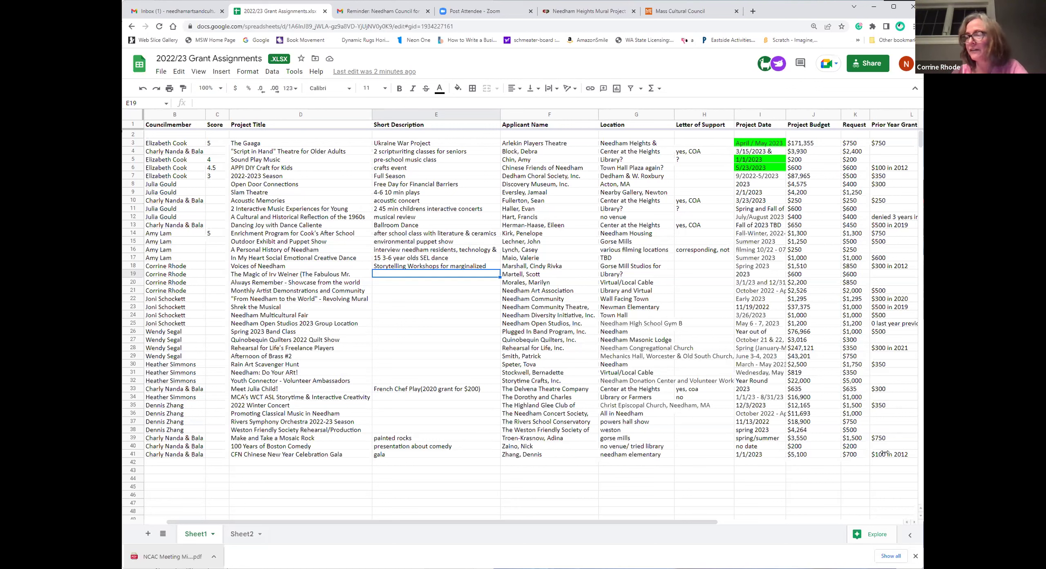
Step: Enter a score of 4.5 for the Voices of Needham application in row 18
key("Up")
key("Left")
key("Left")
type("4.5")
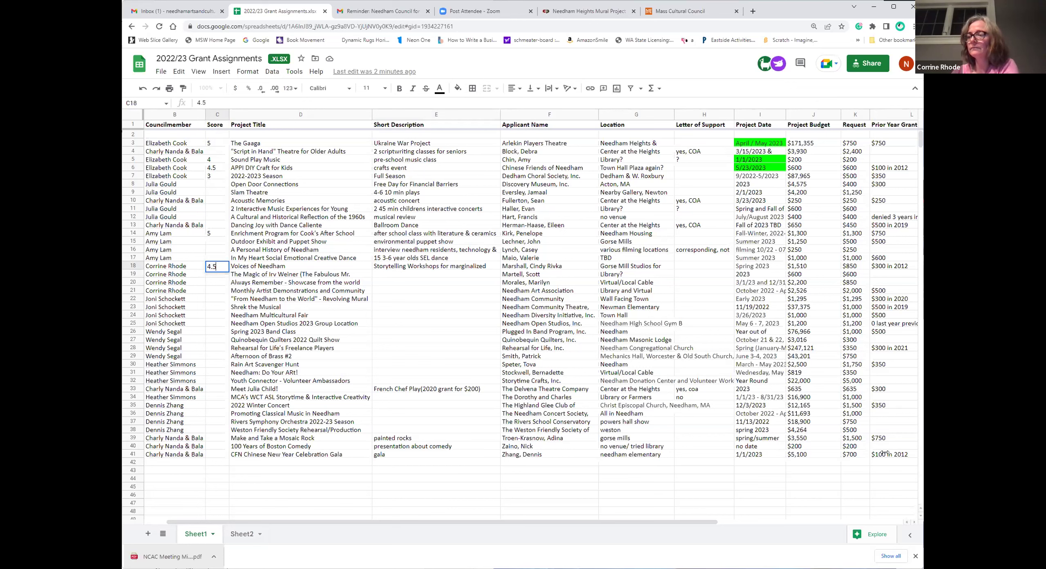
key("Return")
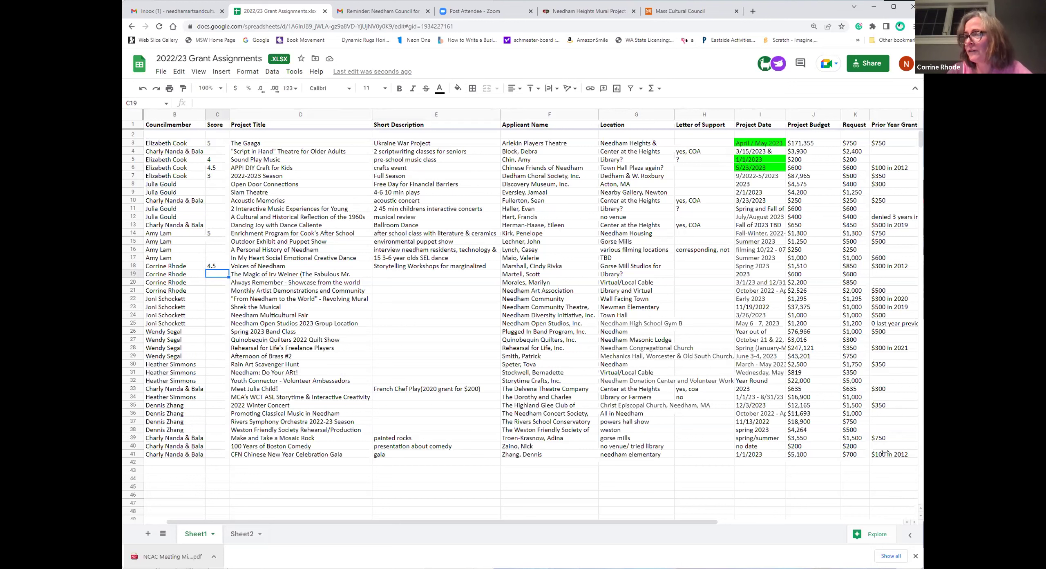
Step: Enter "Lecture about The Fabulous Mr. Fingers a legend in Needham" as the short description of the magic project in row 19
key("Right")
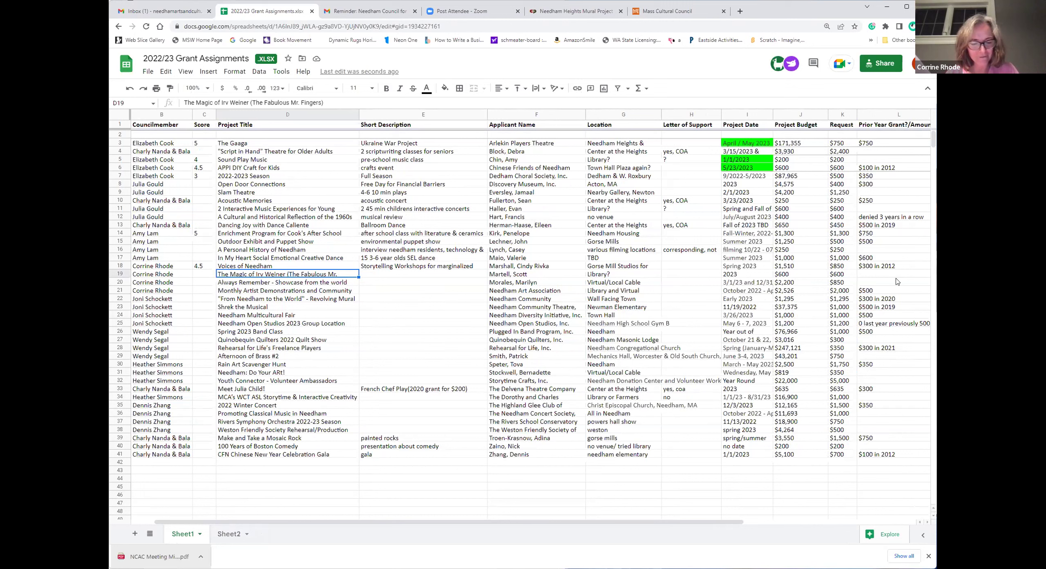
key("Right")
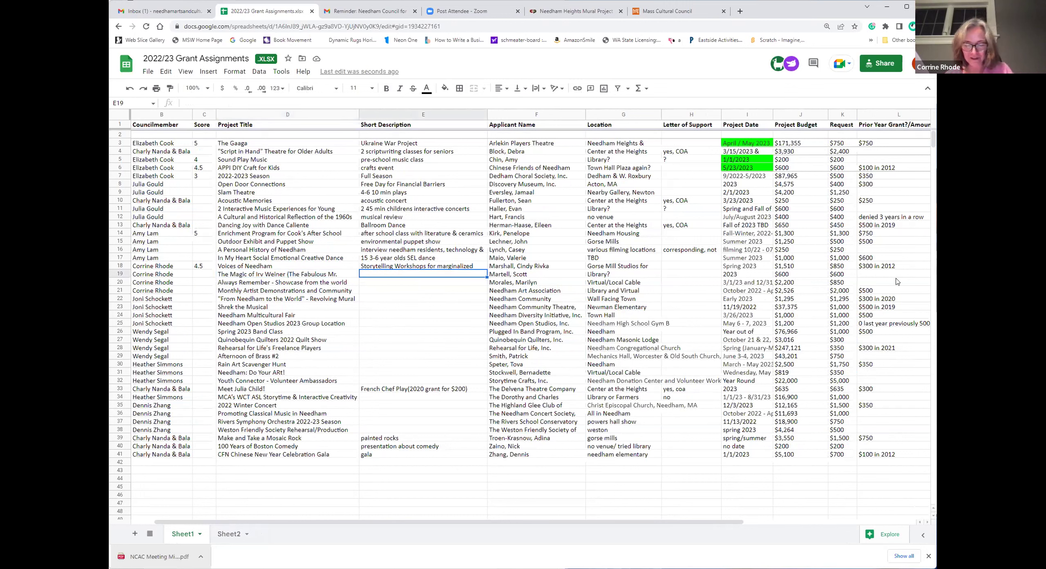
type("Lectur")
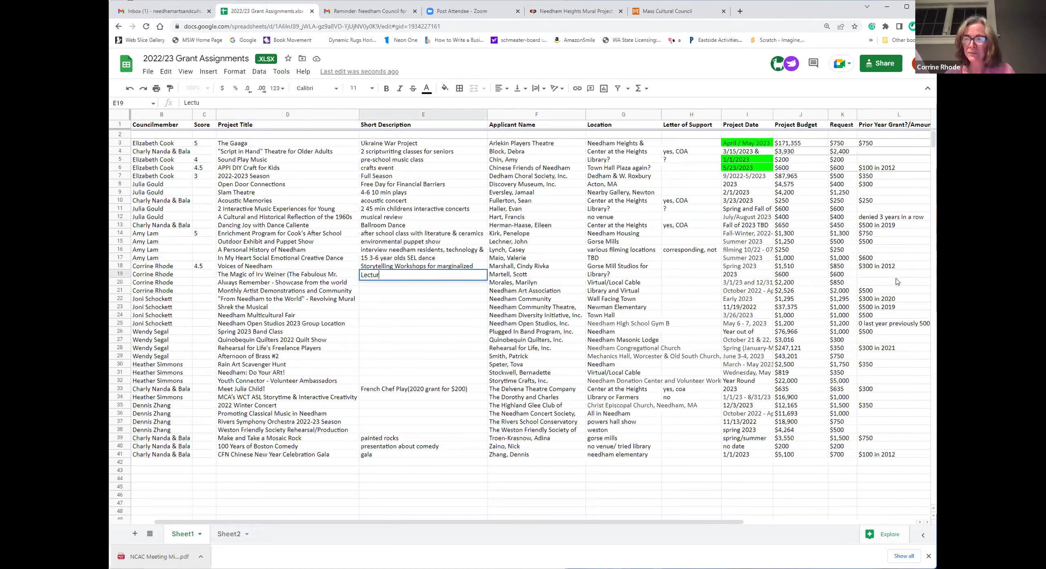
type("e about Mr")
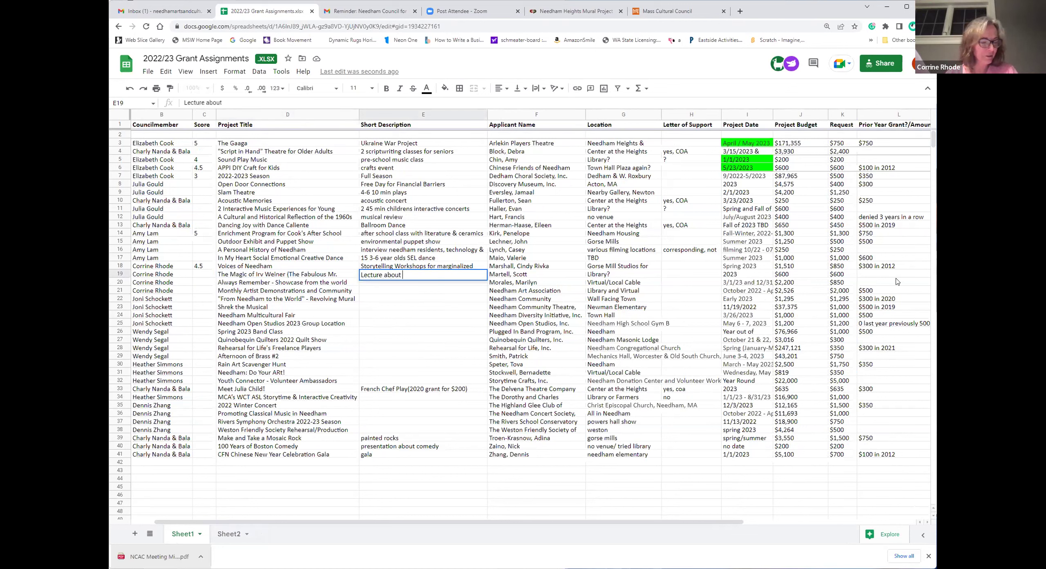
key("BackSpace")
key("BackSpace")
type("The Fabulo")
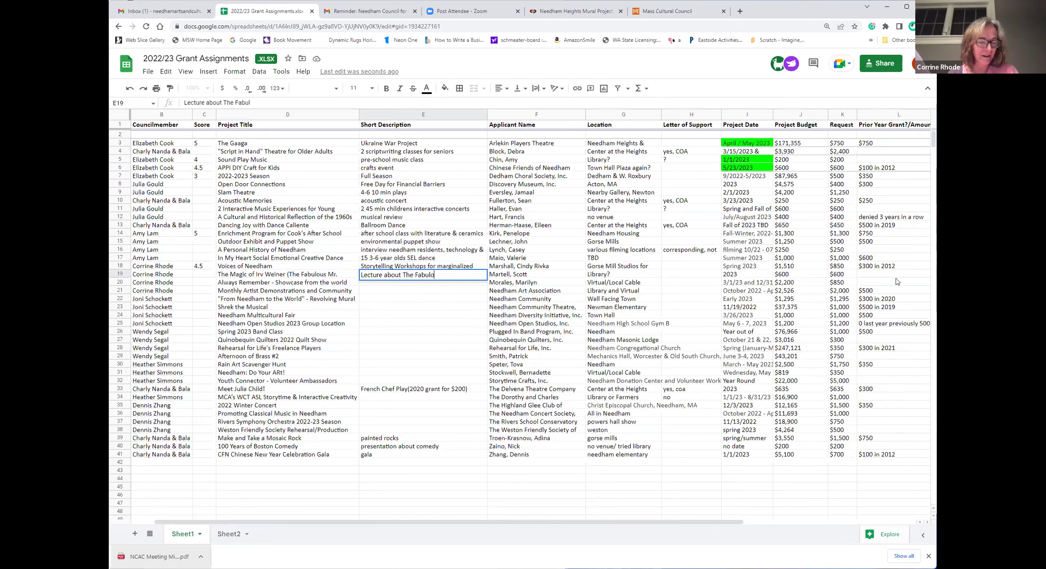
type("us Mr. Fingers")
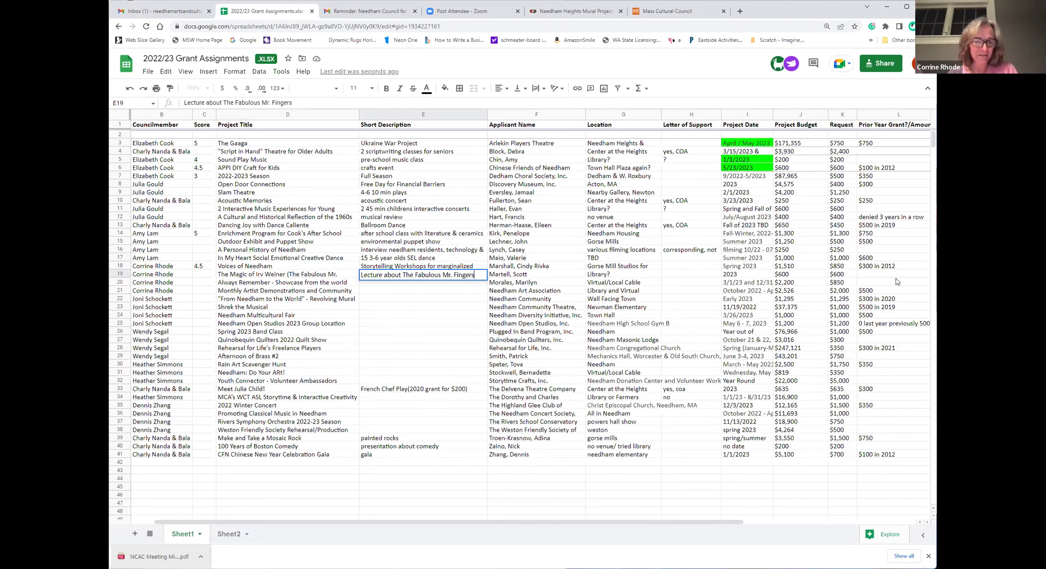
type("a le")
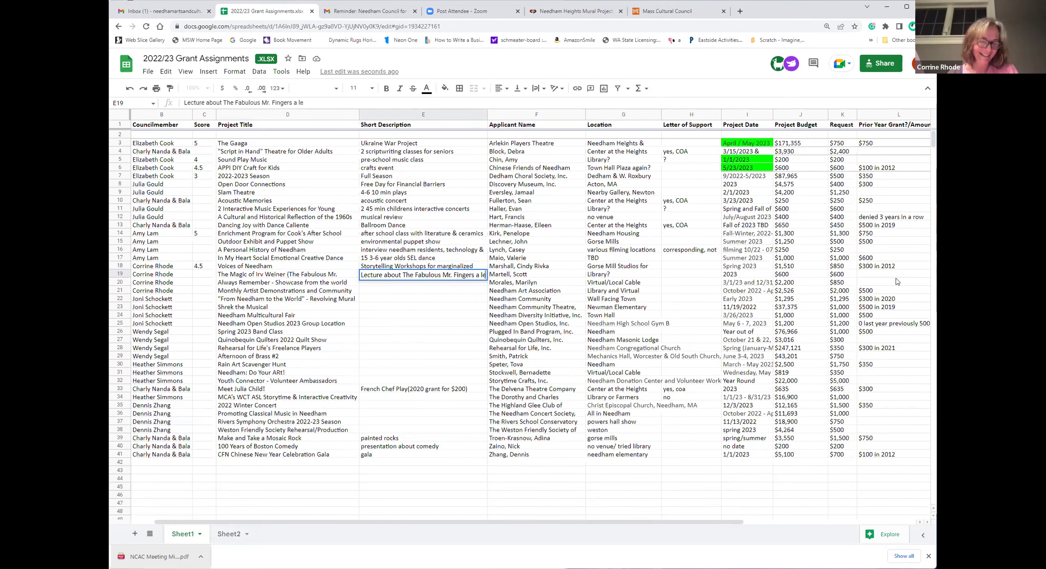
type("gend in Needham")
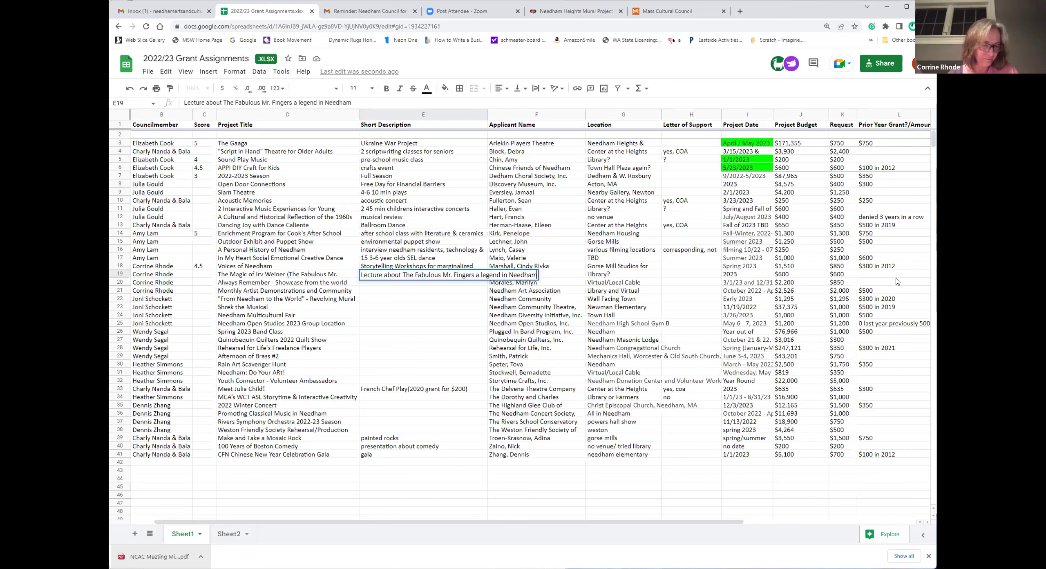
key("Return")
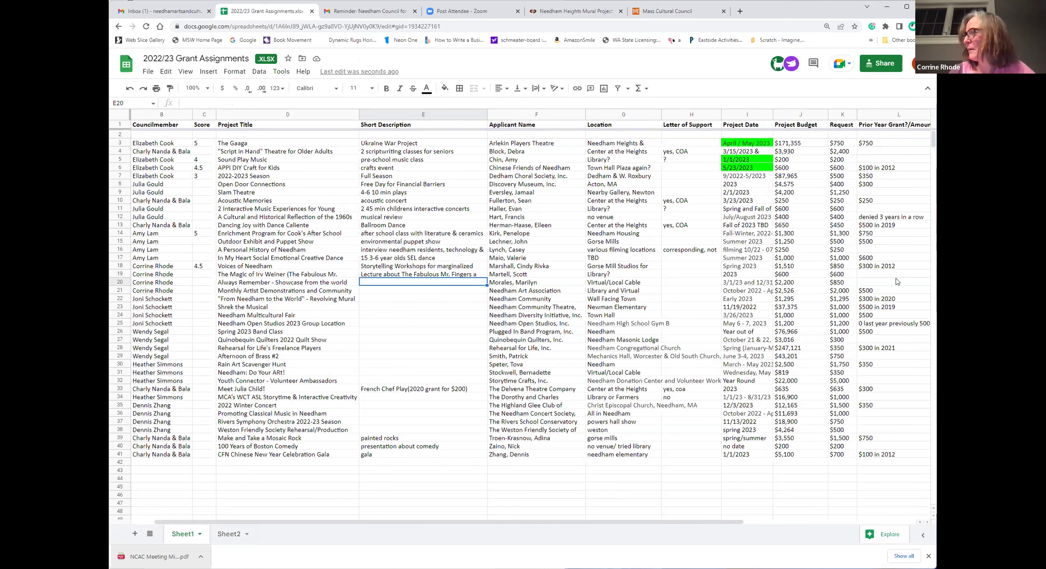
Step: Enter a score of 4 for The Fabulous Mr. Fingers application in row 19
key("Up")
key("Left")
key("Left")
type("4")
key("Return")
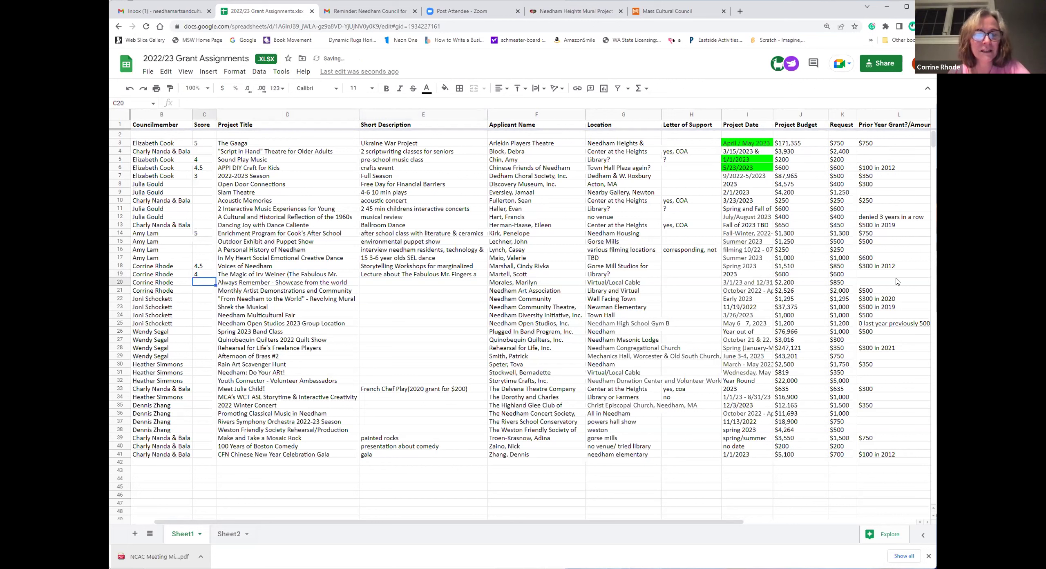
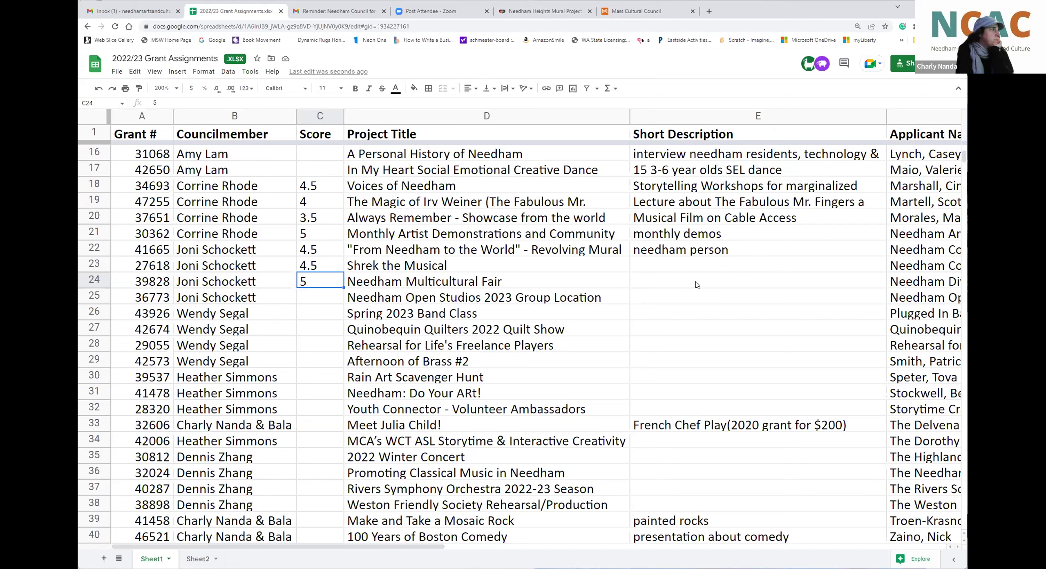
Step: Enter a score of 5 for Needham Open Studios 2023 Group Location in row 25 and fill its project date cell with green
key("Return")
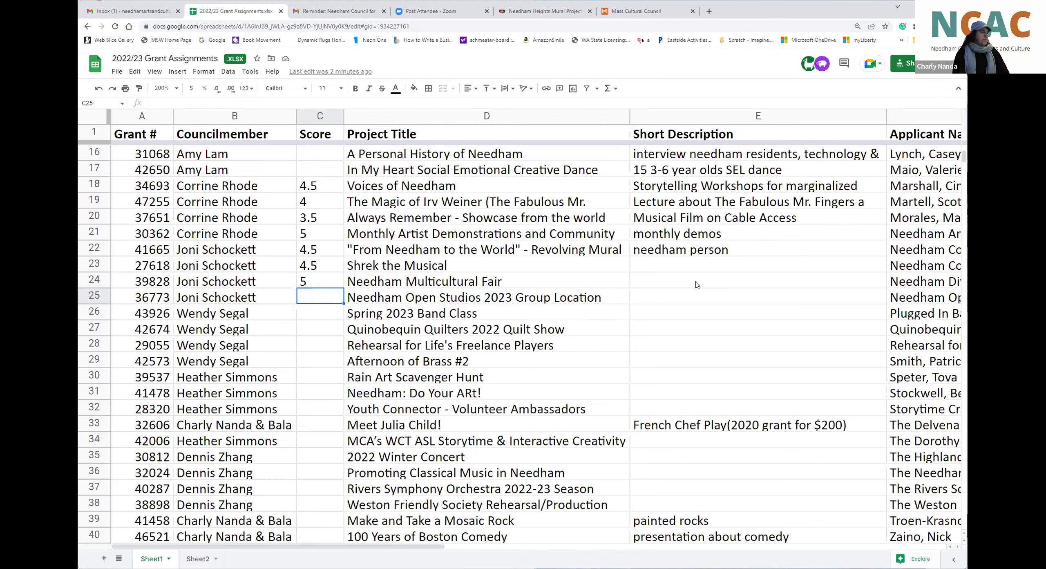
type("5")
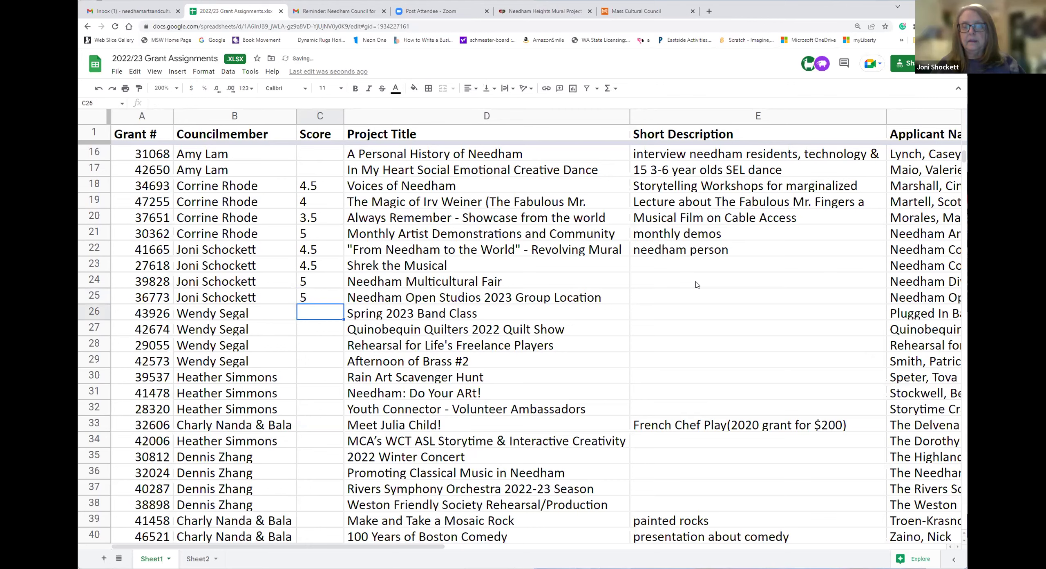
key("Tab")
key("Tab")
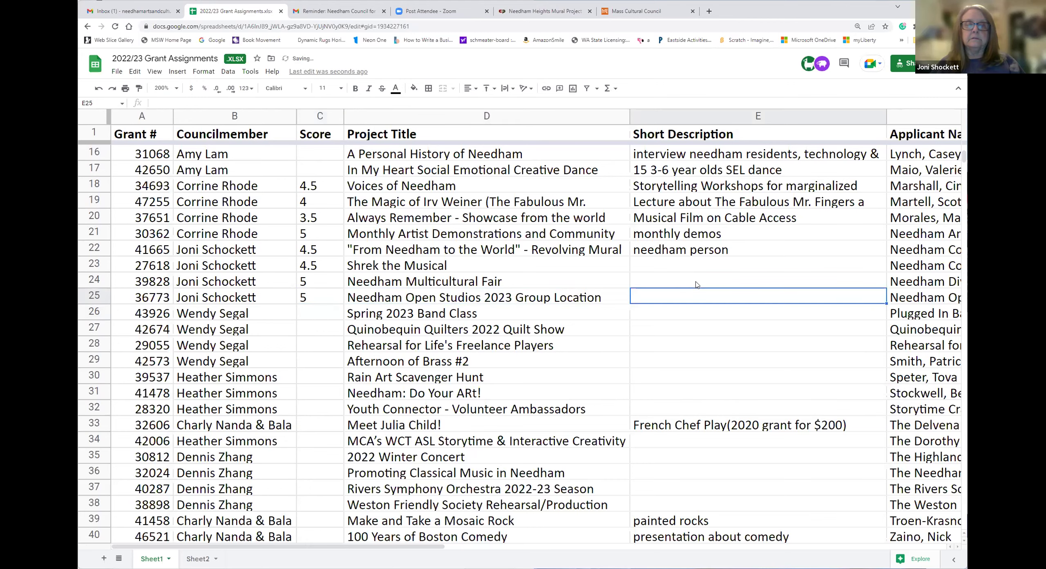
key("Tab")
key("Tab")
key("Tab")
key("Tab")
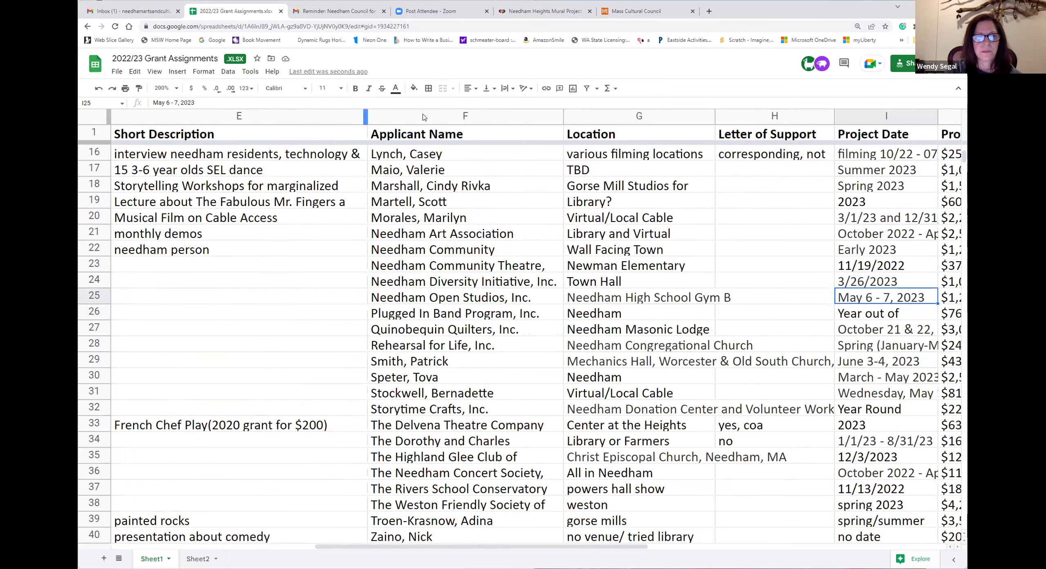
left_click(414, 89)
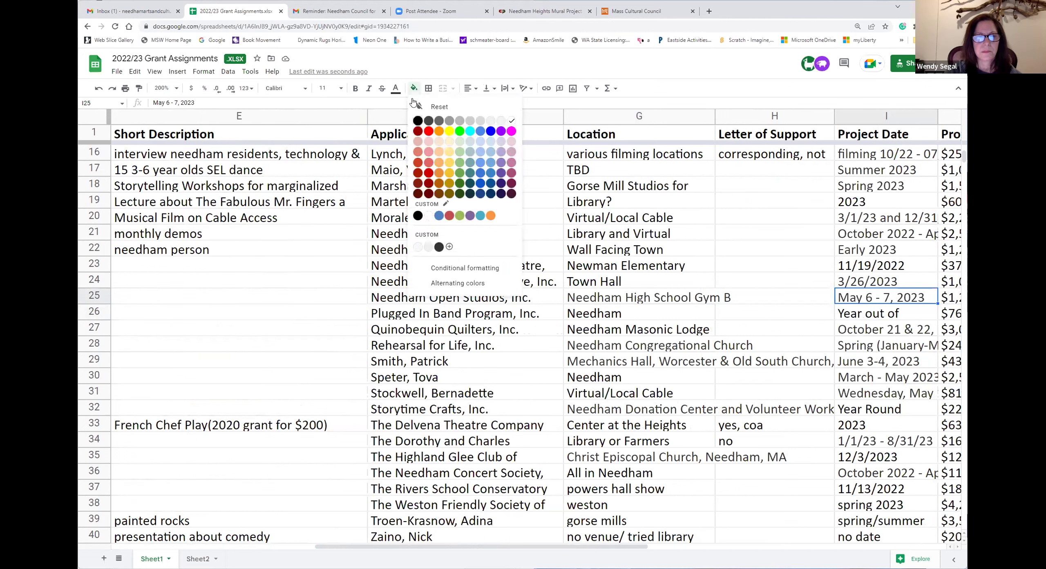
left_click(459, 131)
Step: Examine the location, project date, budget, request and prior year grant entries of Spring 2023 Band Class in row 26
key("Left")
key("Left")
key("Left")
key("Left")
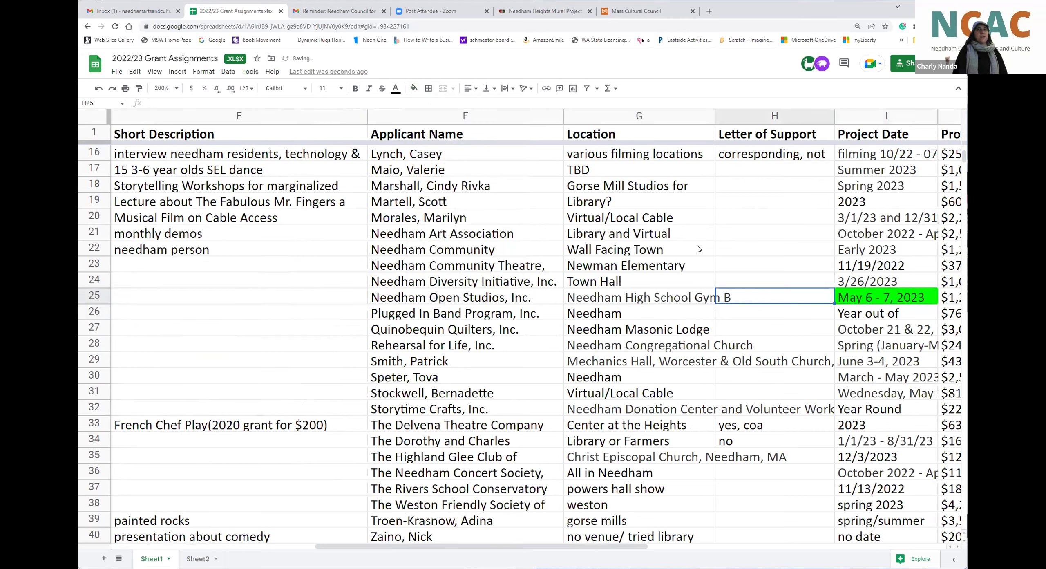
key("Left")
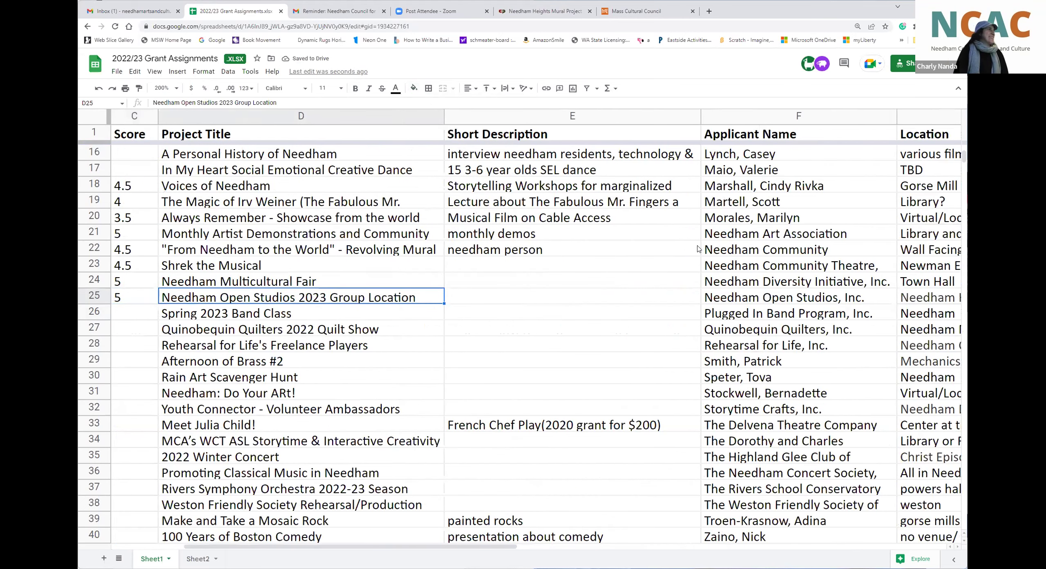
key("Left")
key("Left")
key("Left")
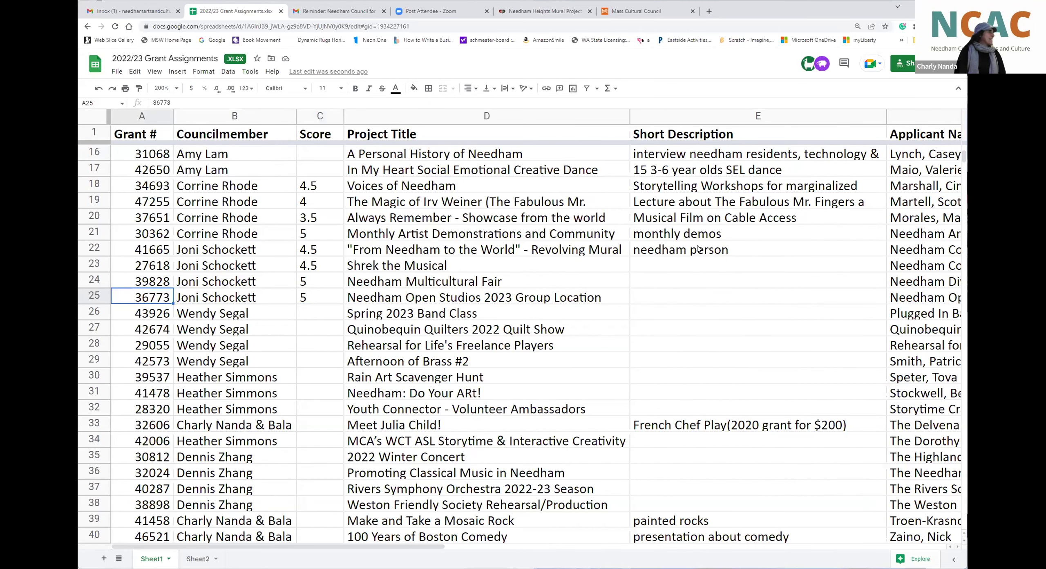
key("Down")
key("Right")
key("Right")
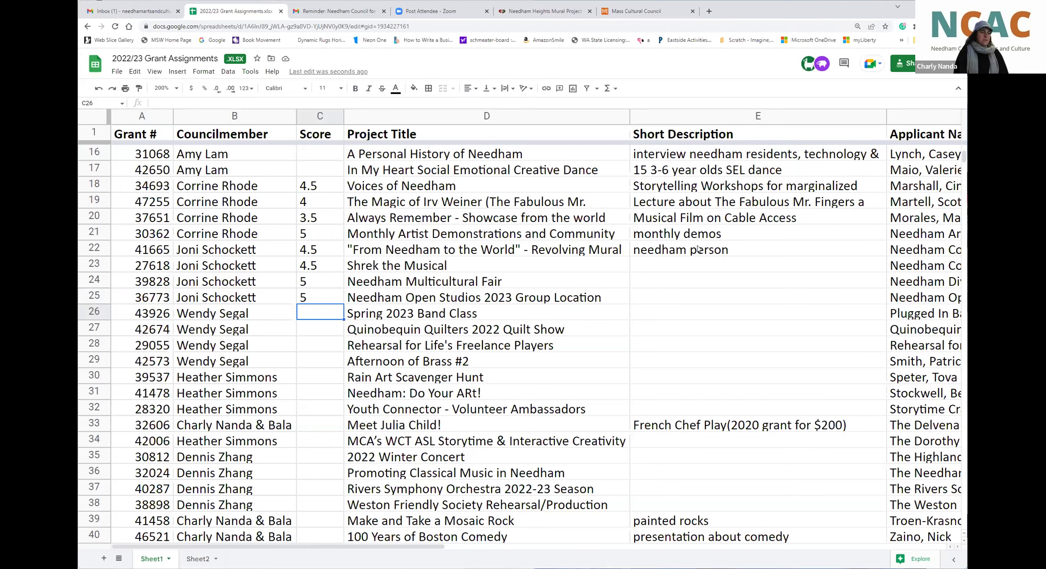
key("Right")
key("Right")
key("Right")
key("Right")
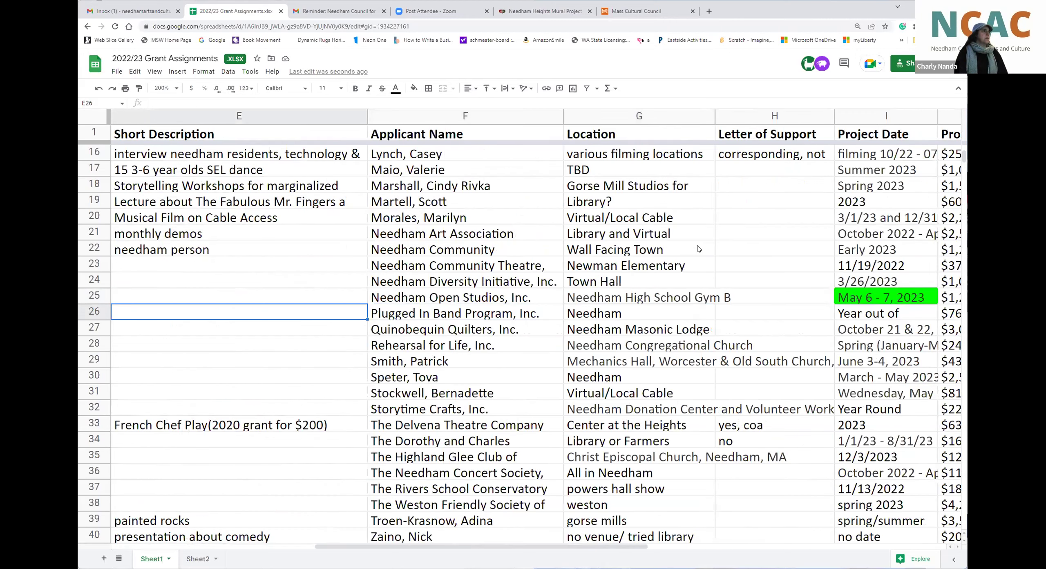
key("Left")
key("Left")
key("Left")
key("Left")
key("Right")
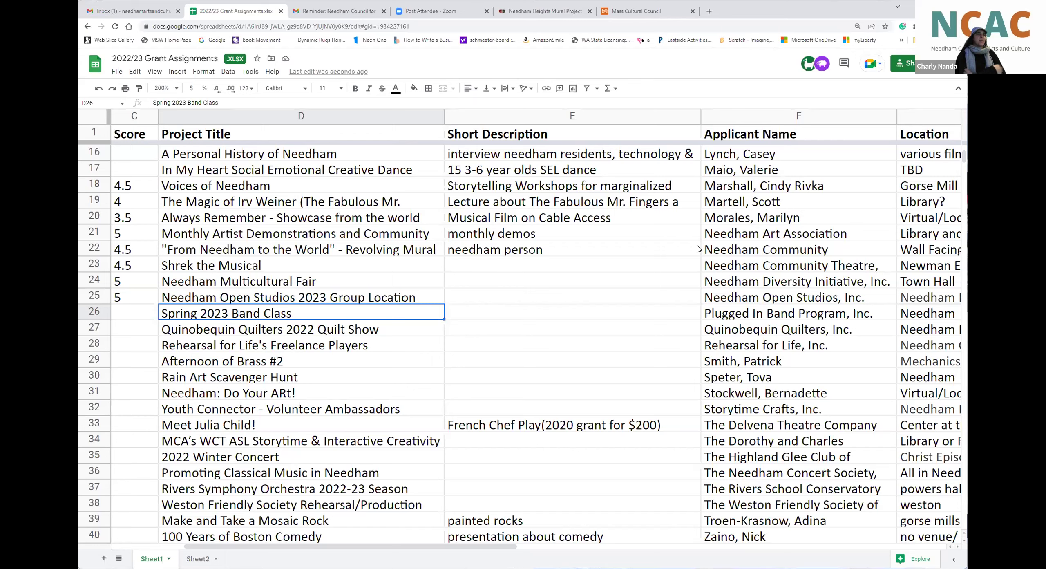
key("Right")
key("Right")
key("Right")
key("Right")
key("Right")
key("Right")
key("Right")
key("Right")
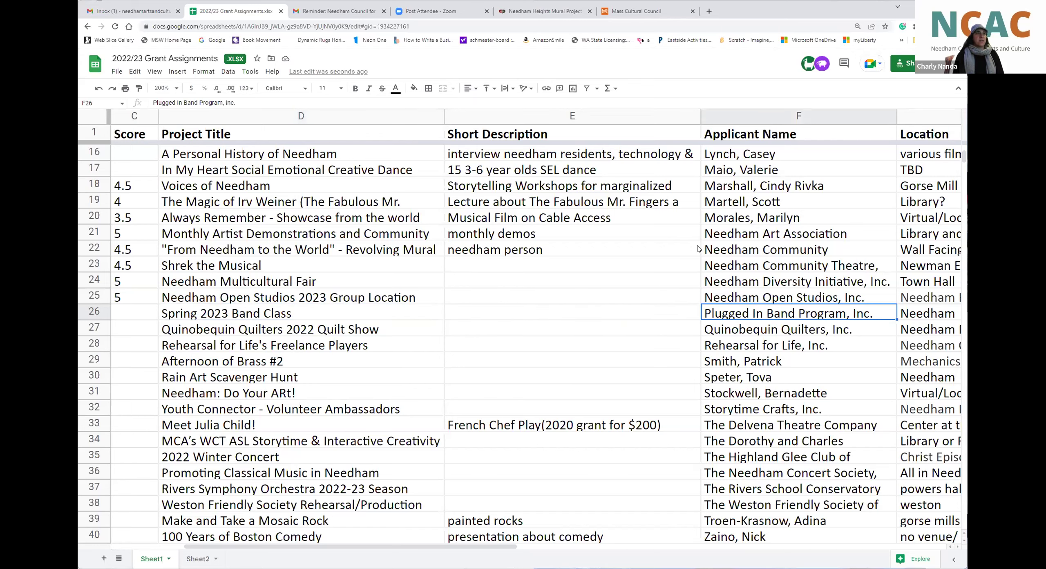
key("Left")
key("Left")
key("Left")
key("Left")
key("Left")
key("Left")
key("Left")
key("Left")
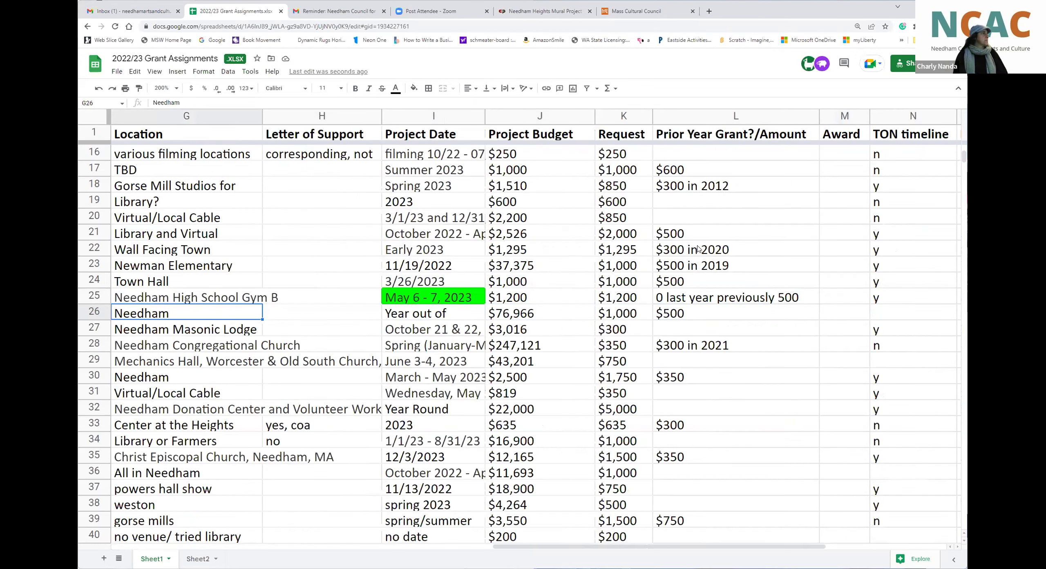
key("Left")
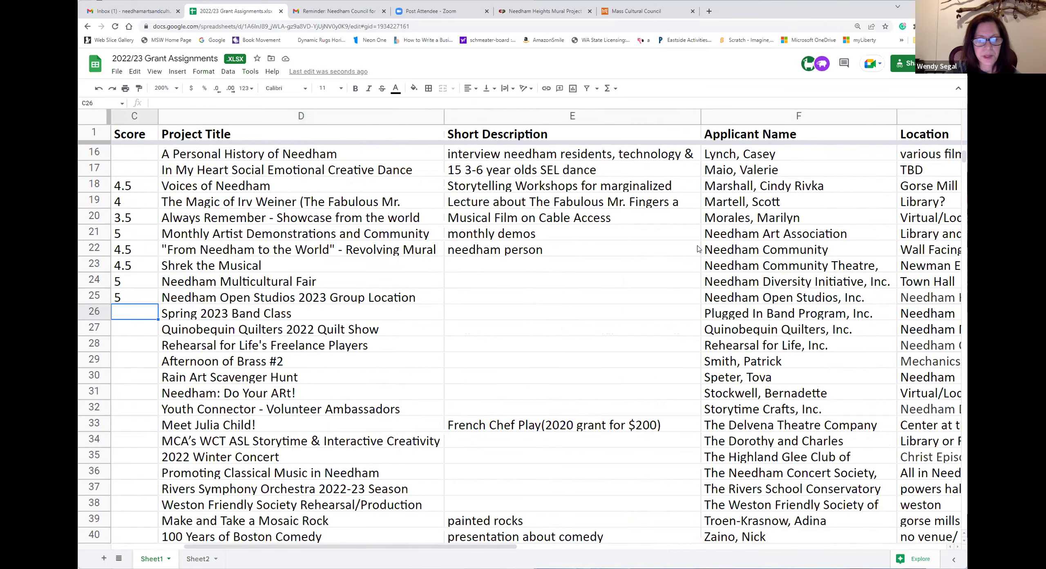
Step: Enter "Space" as the short description of Needham Open Studios 2023 Group Location in row 25
key("Right")
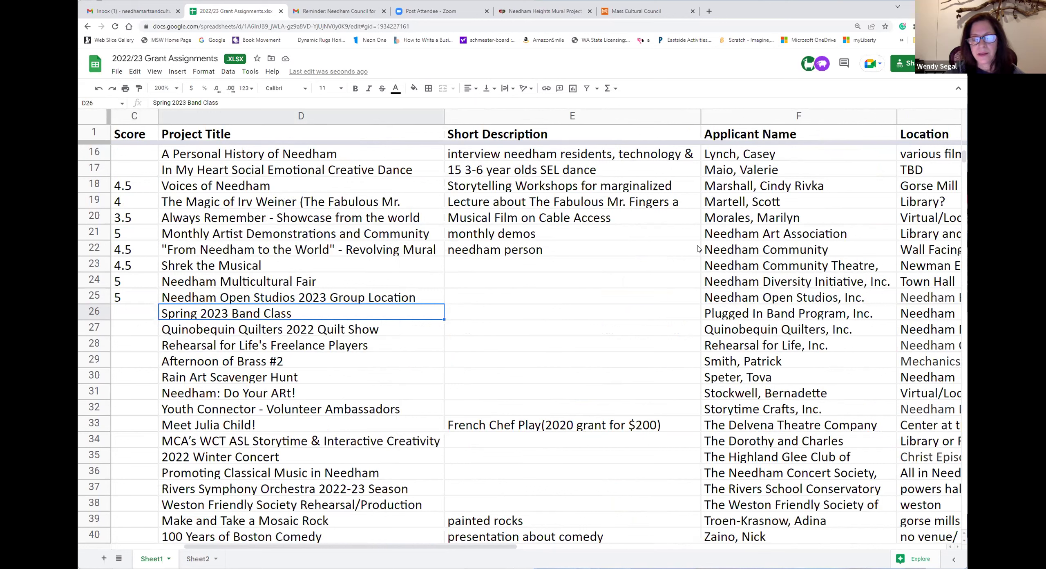
key("Right")
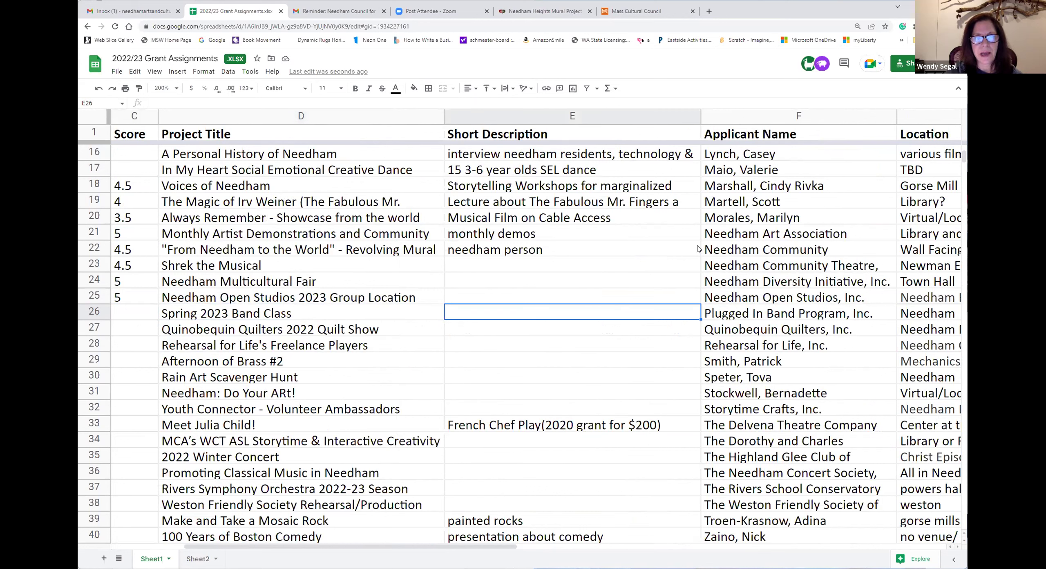
key("Up")
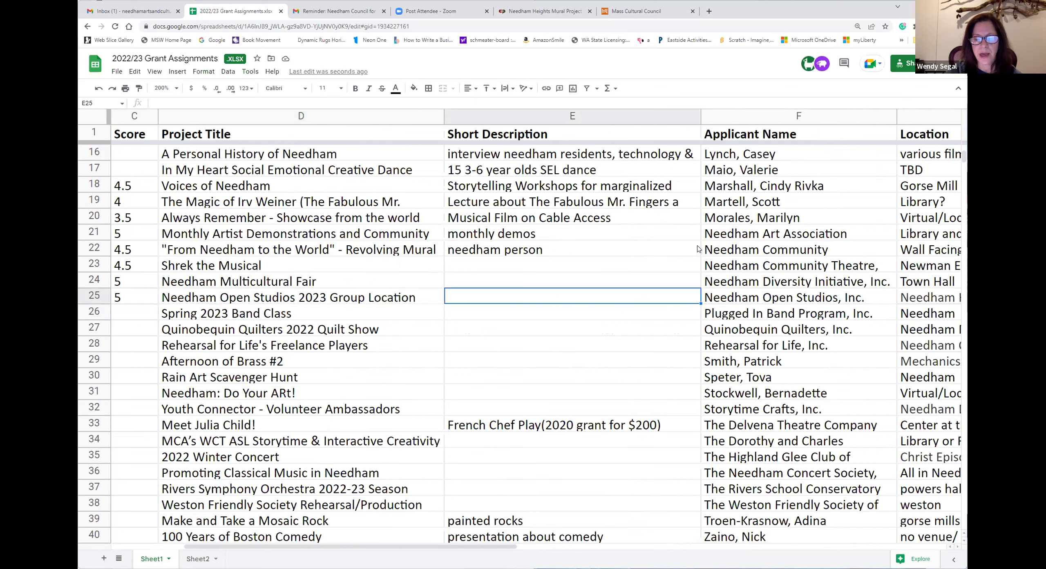
type("Space")
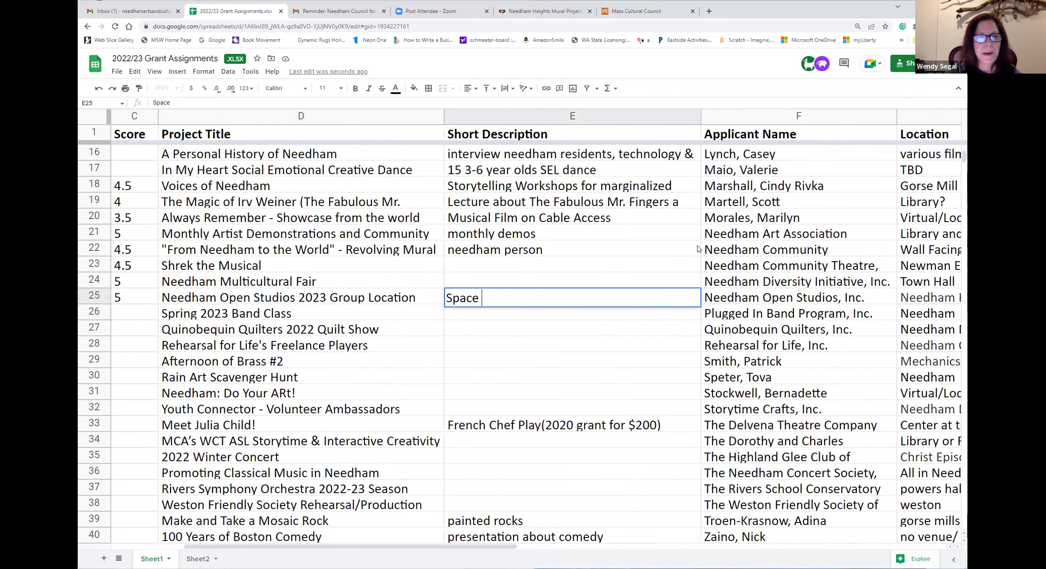
key("Return")
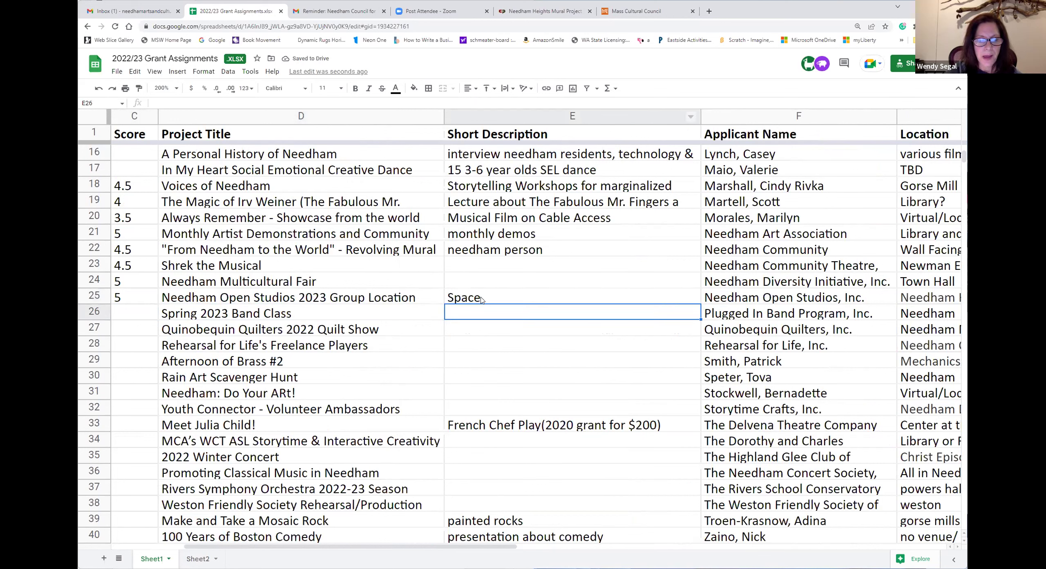
Step: Enter "Artist fees etc for fair" as the short description of Needham Multicultural Fair in row 24
left_click(469, 279)
type("Arti")
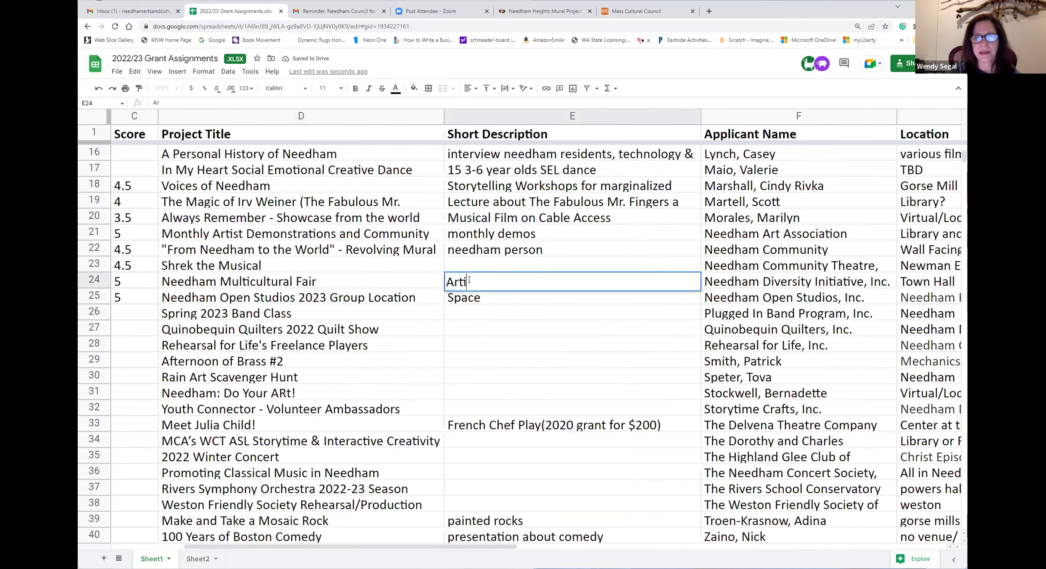
type("st fees et")
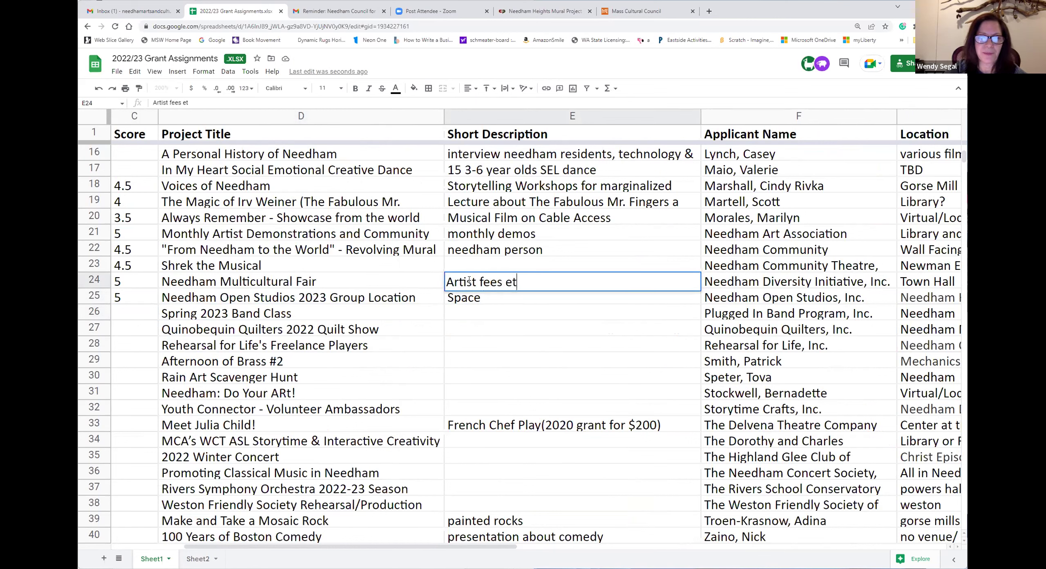
type("c for fai")
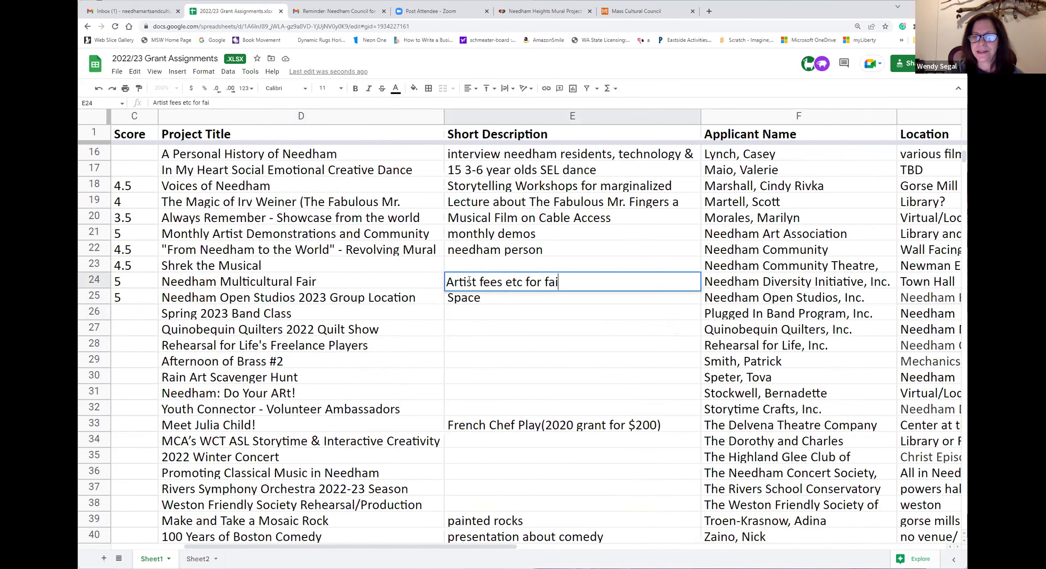
type("r")
key("Return")
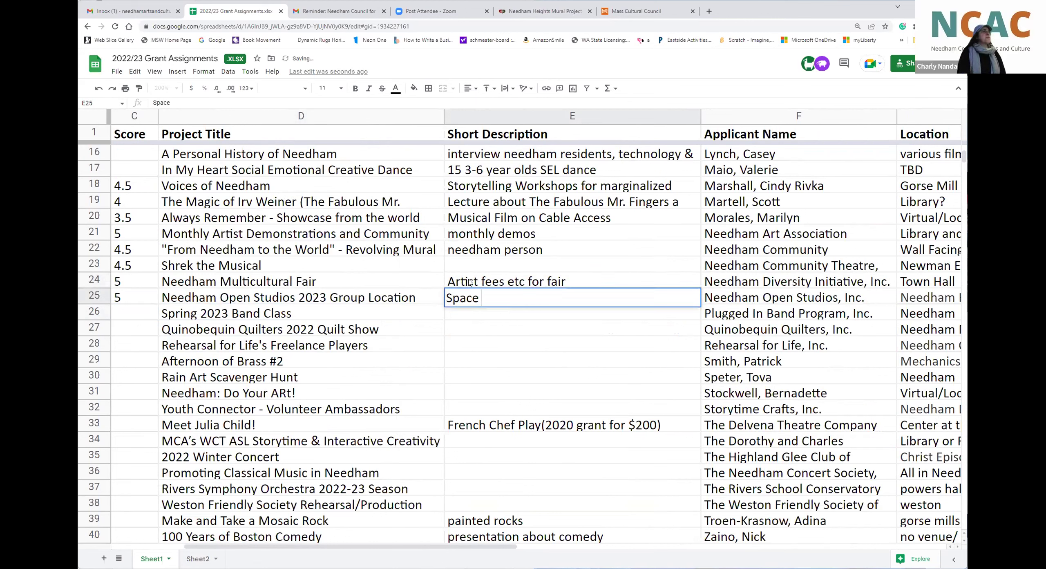
key("Return")
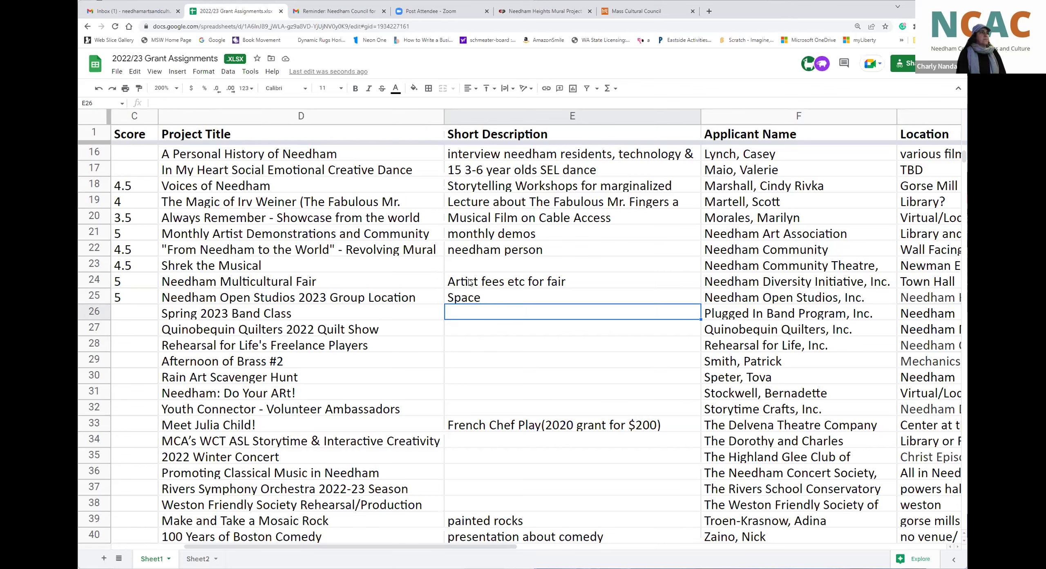
Step: Fill the project date cell of Quinobequin Quilters 2022 Quilt Show in row 27 with green
key("Down")
key("Up")
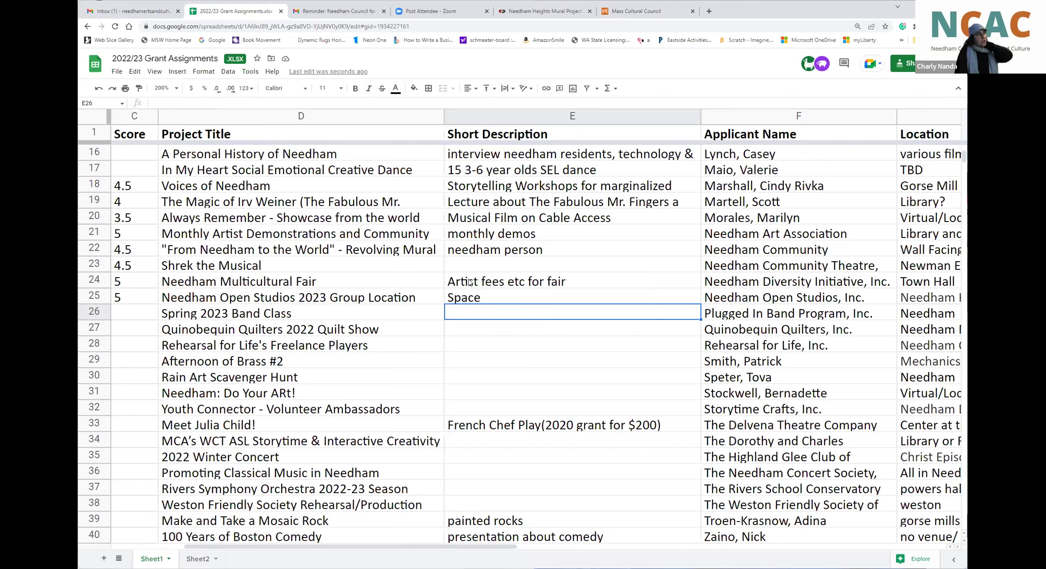
key("Down")
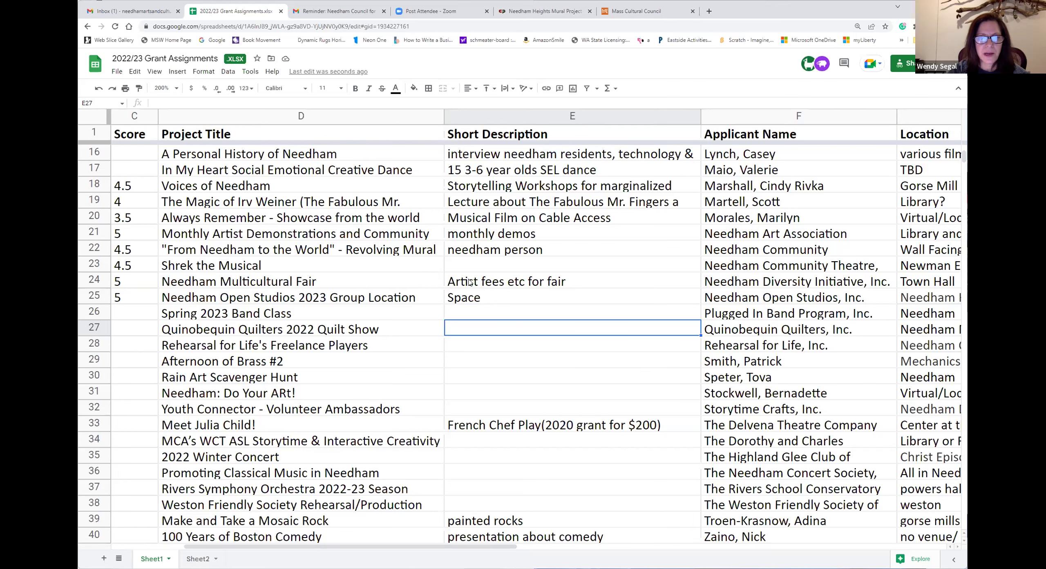
key("Right")
key("Right")
key("Right")
key("Right")
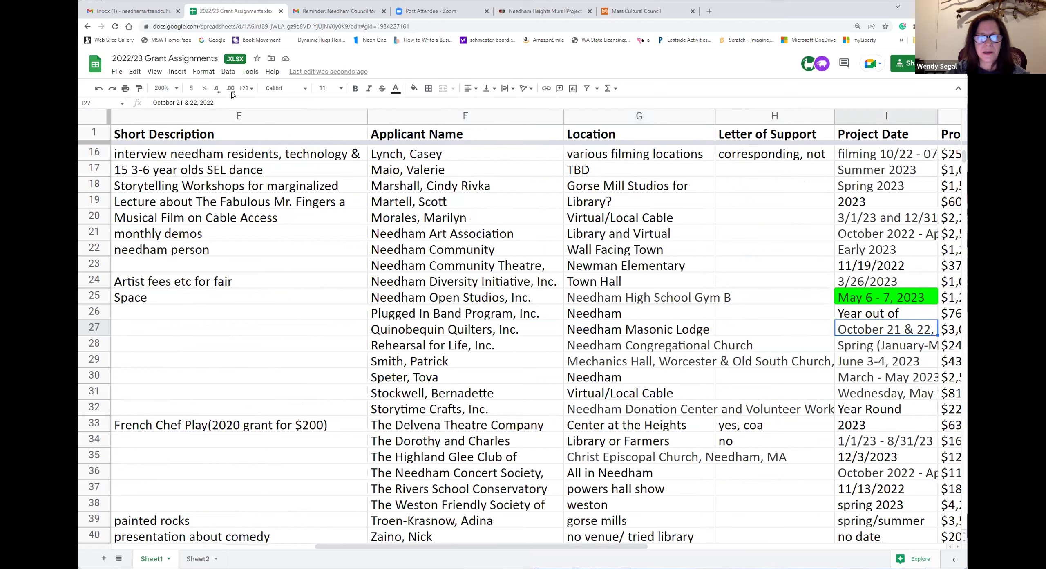
left_click(413, 88)
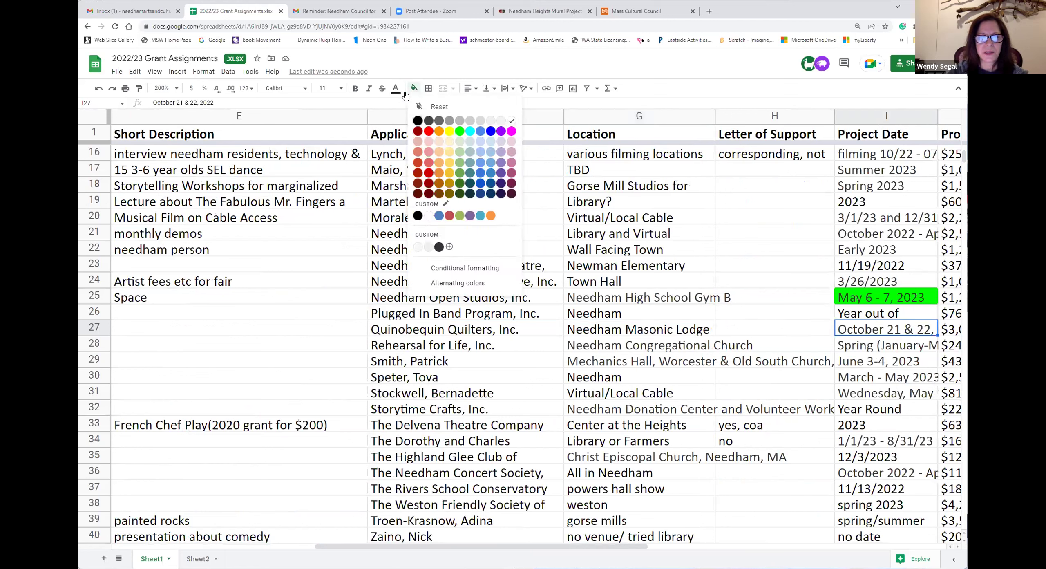
left_click(460, 131)
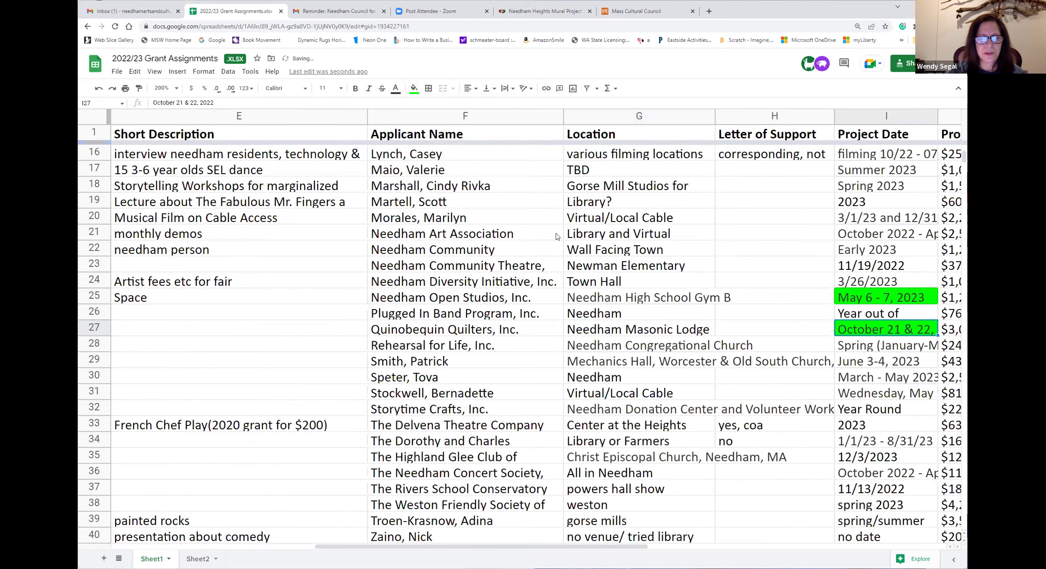
Step: Examine the location, project date, budget and request entries of Quinobequin Quilters 2022 Quilt Show in row 27
key("Left")
key("Left")
key("Left")
key("Left")
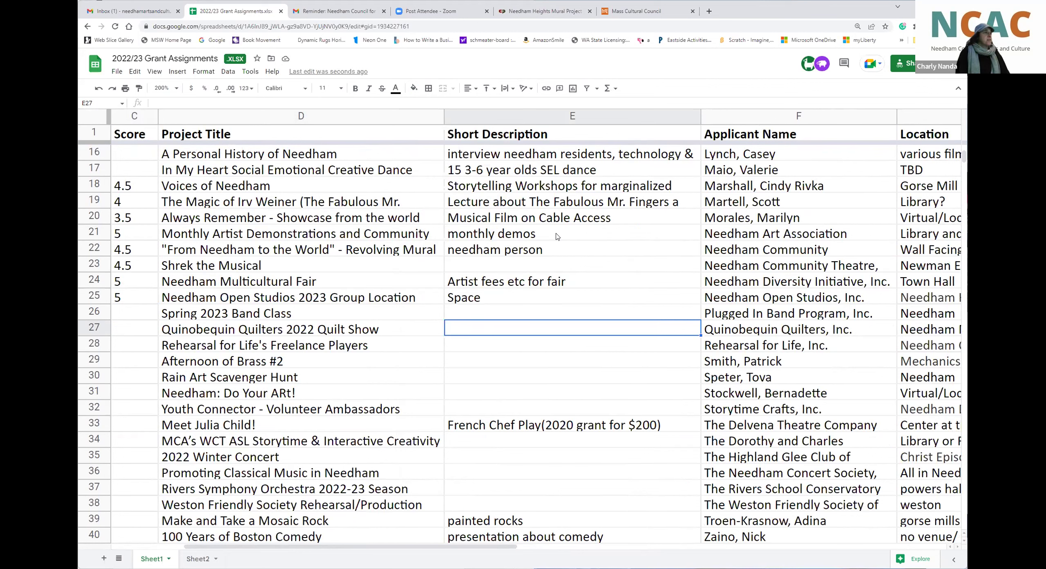
key("Right")
key("Right")
key("Right")
key("Right")
key("Right")
key("Right")
key("Right")
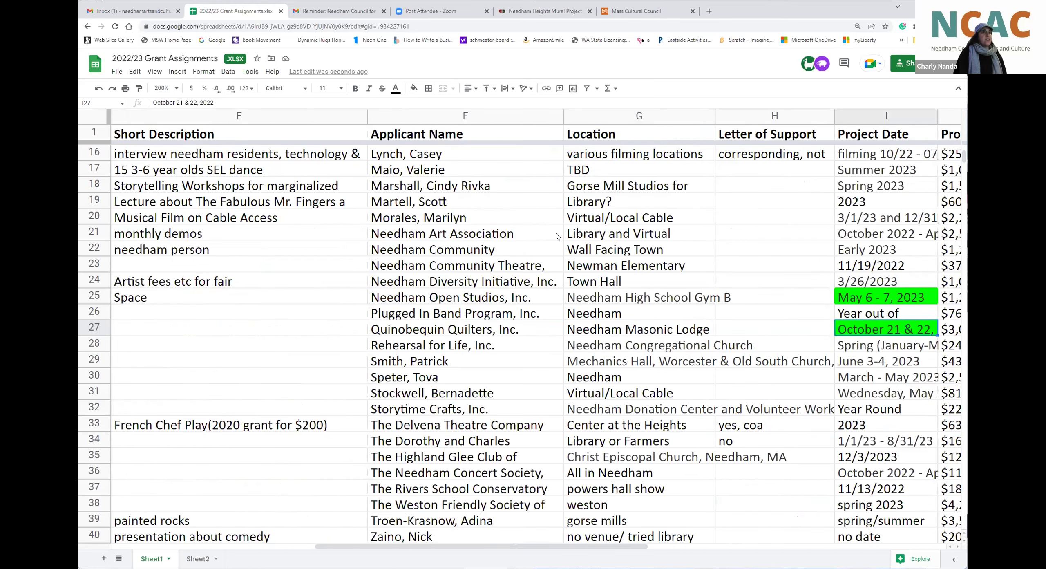
key("Left")
key("Left")
key("Left")
key("Left")
key("Left")
key("Left")
key("Left")
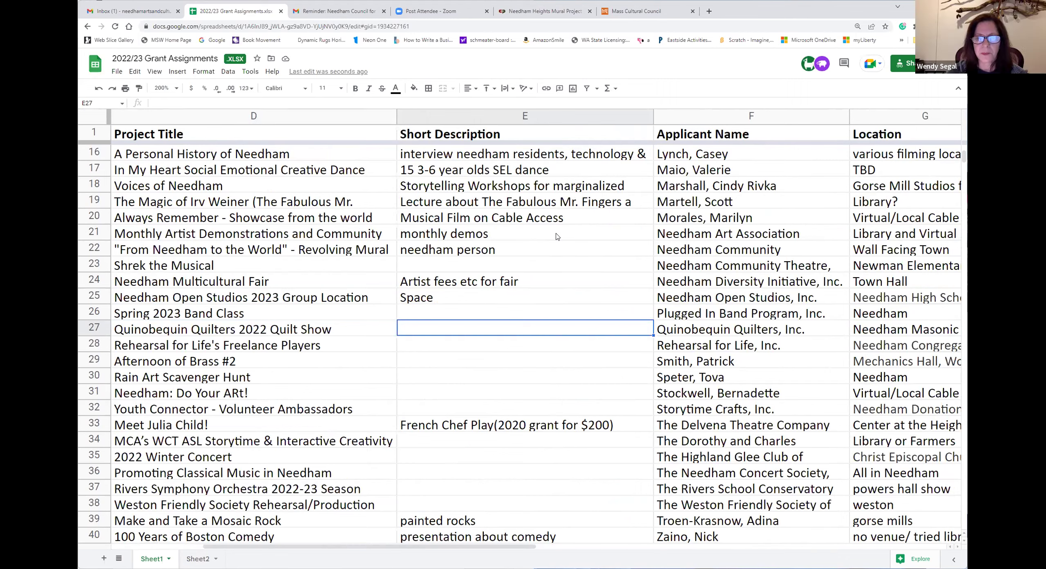
Step: Enter "Quilt Show" as the short description of Quinobequin Quilters 2022 Quilt Show in row 27
key("Up")
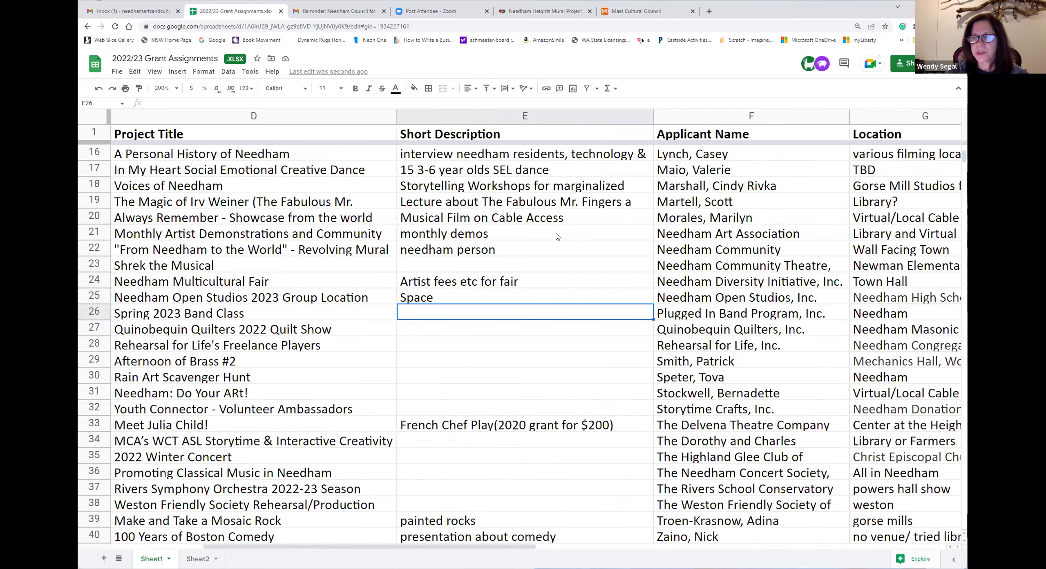
key("Down")
type("W")
key("BackSpace")
type("Quilt Show")
key("Return")
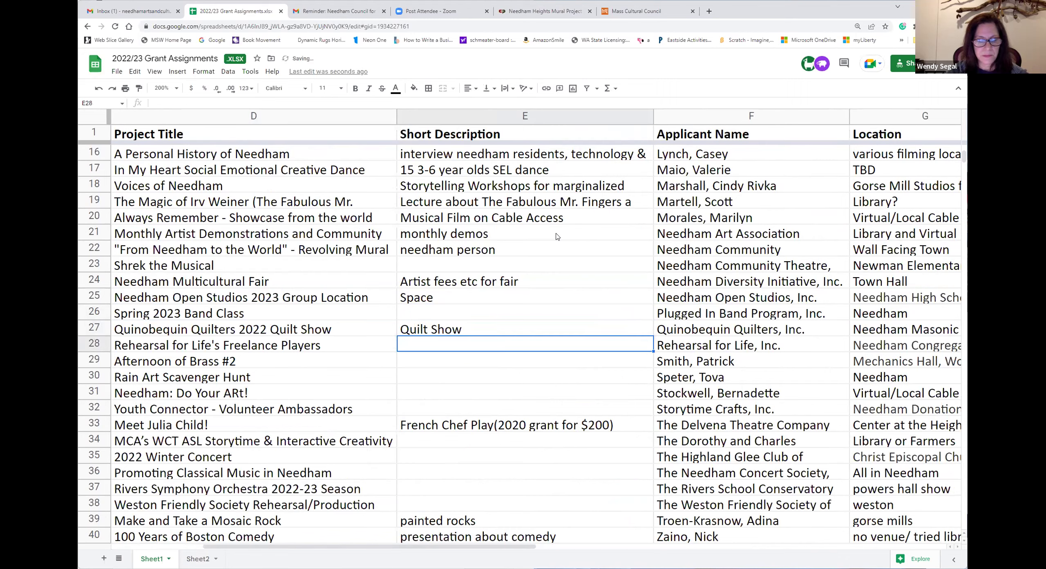
Step: Examine the location, project date, budget, request and prior year grant entries of Rehearsal for Life's Freelance Players in row 28
key("Up")
key("Up")
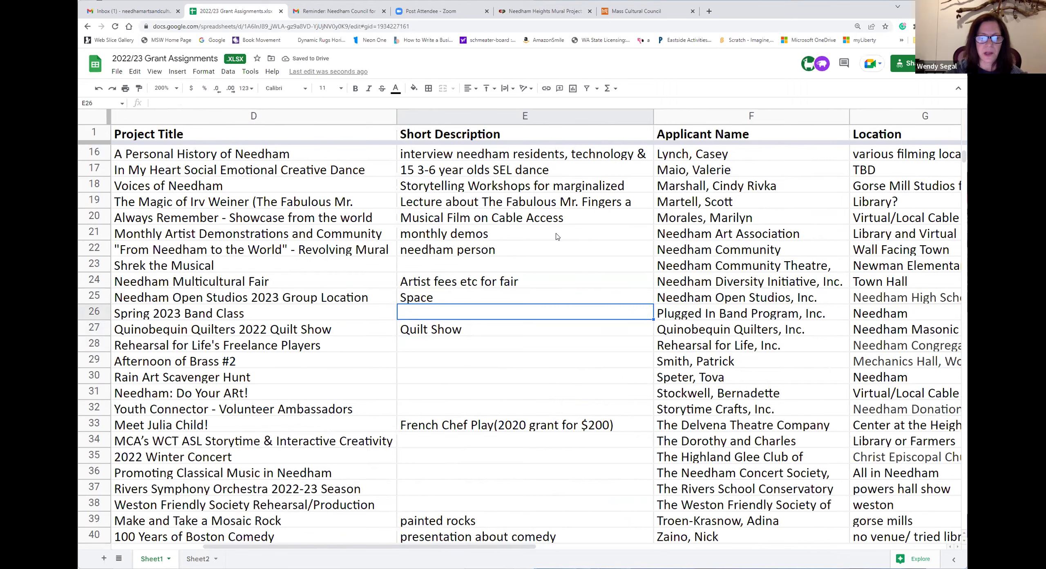
key("Down")
key("Down")
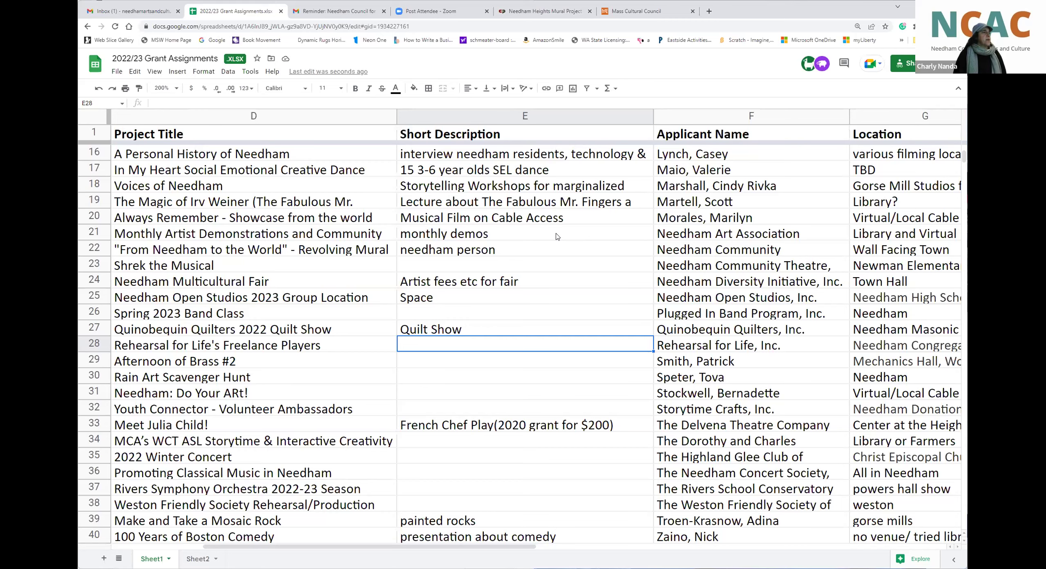
key("Right")
key("Right")
key("Right")
key("Right")
key("Right")
key("Right")
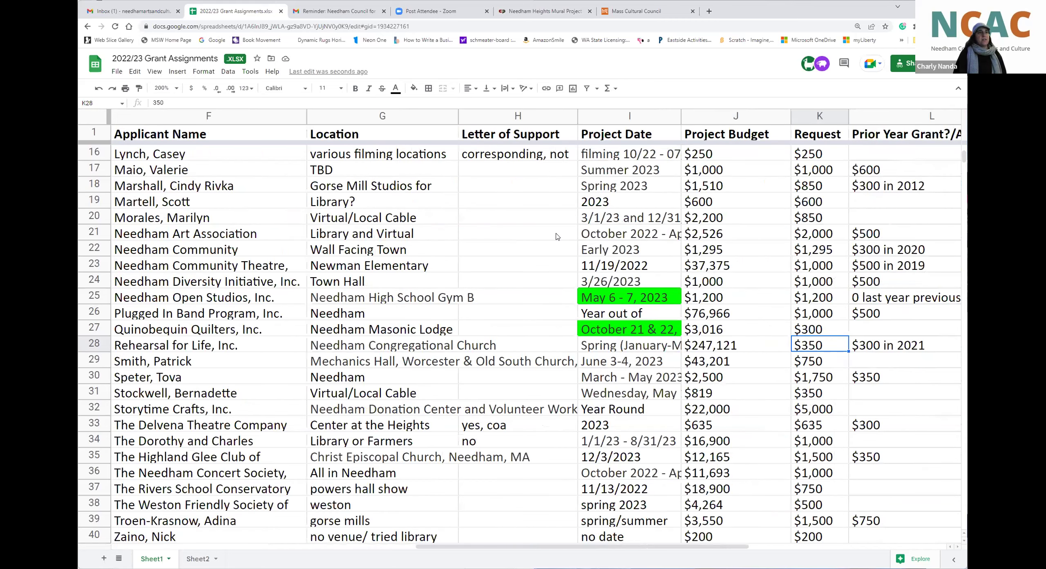
key("Right")
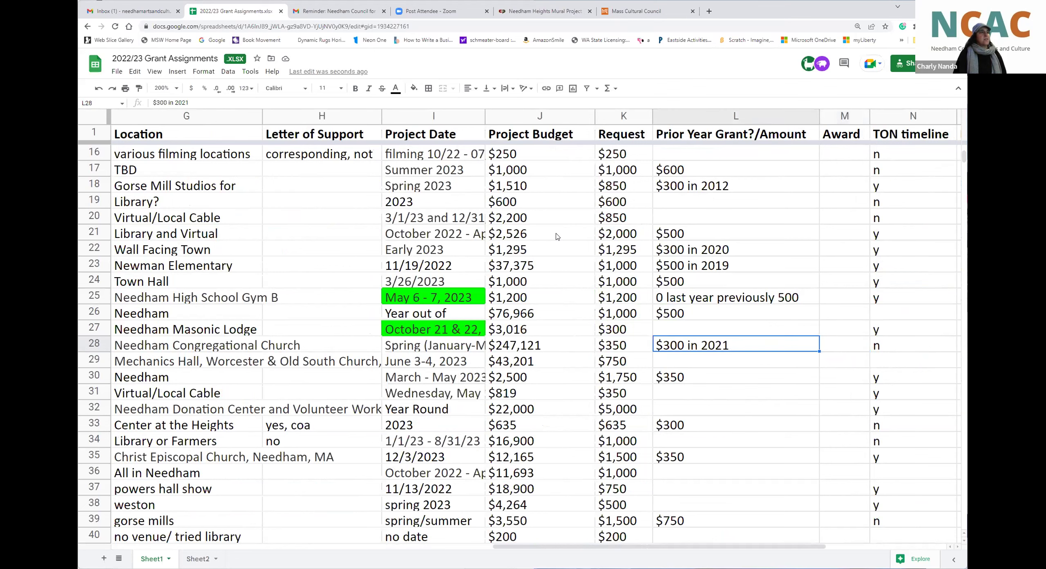
key("Left")
key("Left")
key("Left")
key("Left")
key("Left")
key("Left")
key("Left")
key("Left")
key("Left")
key("Left")
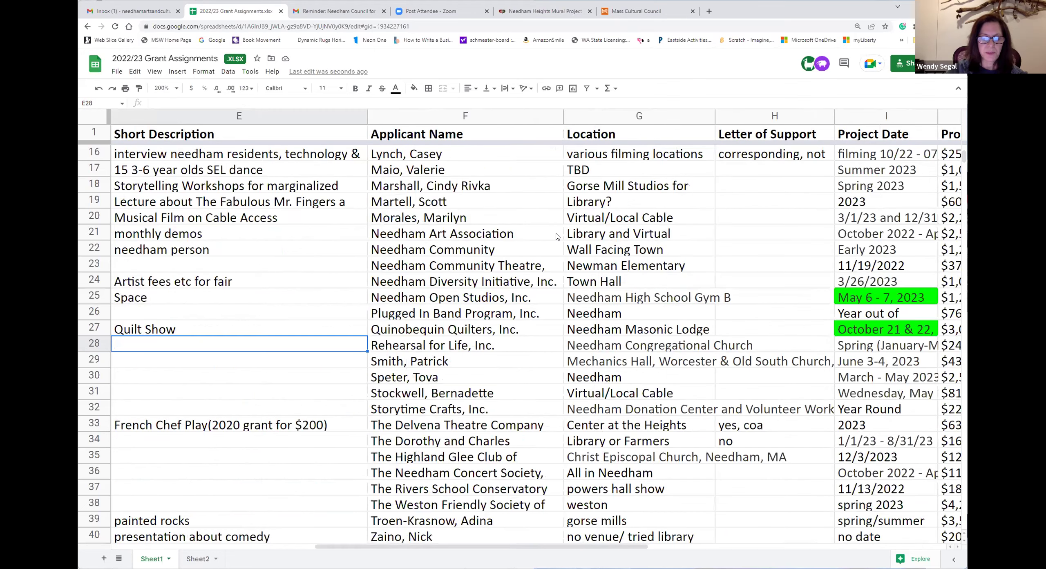
key("Right")
key("Right")
key("Right")
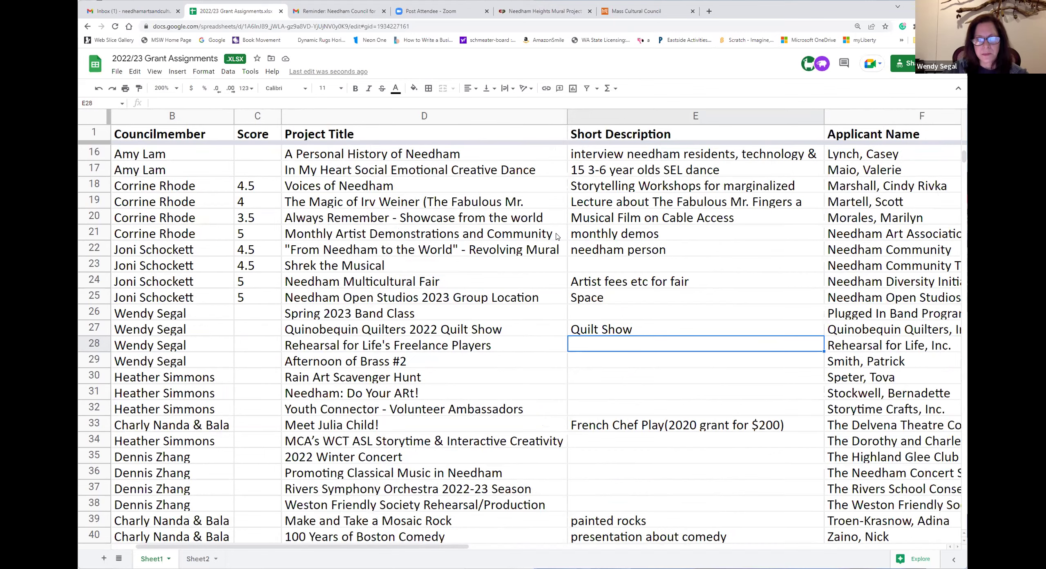
Step: Examine the location, project date, budget, request, prior year grant and award entries of Afternoon of Brass #2 in row 29
key("Down")
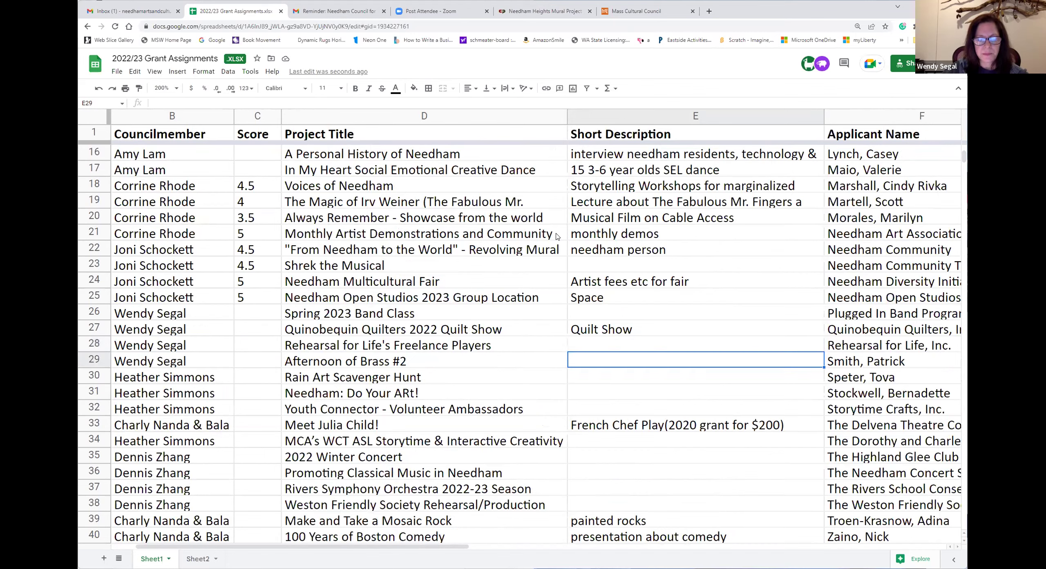
key("Left")
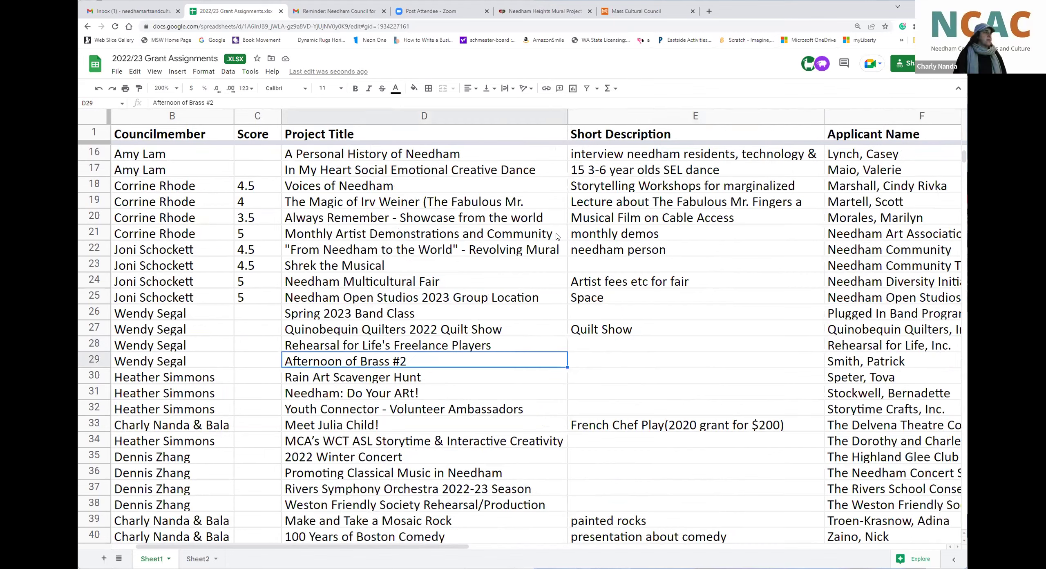
key("Right")
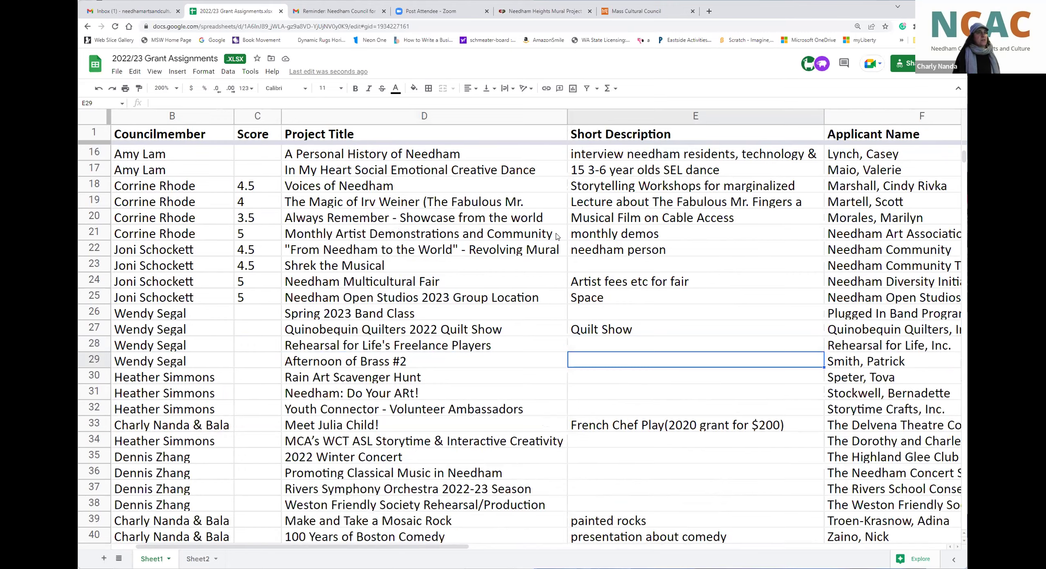
key("Right")
key("Right")
key("Right")
key("Left")
key("Left")
key("Left")
key("Left")
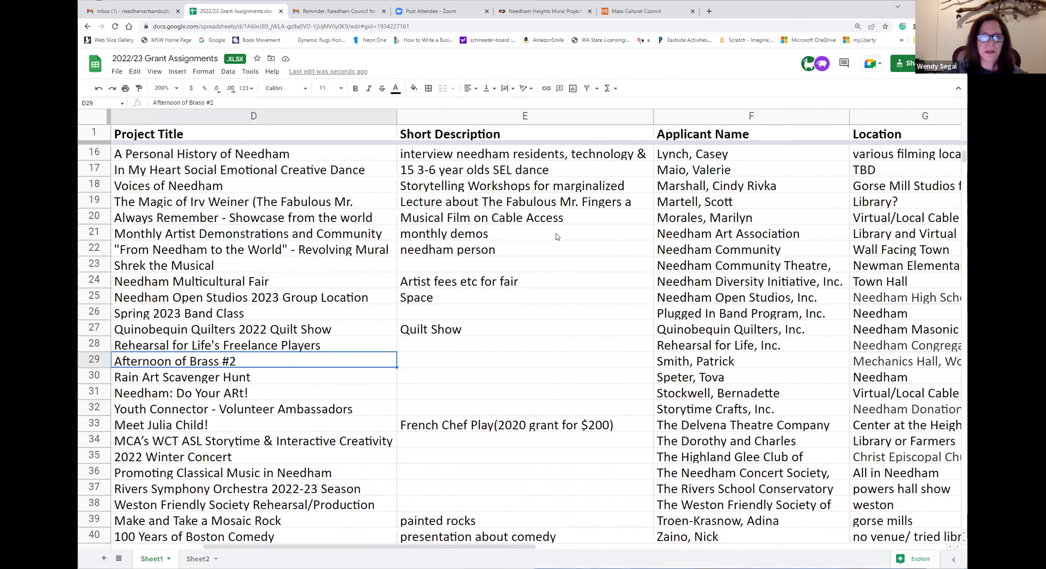
key("Right")
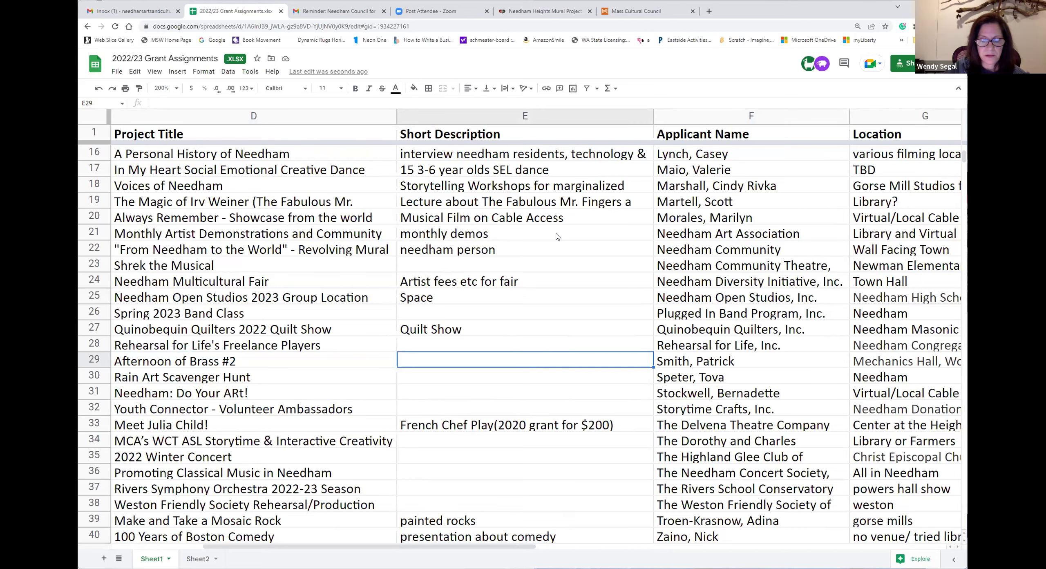
key("Right")
key("Right")
key("Right")
key("Right")
key("Right")
key("Right")
key("Right")
key("Left")
key("Left")
key("Left")
key("Left")
key("Left")
key("Left")
key("Left")
key("Left")
key("Left")
key("Left")
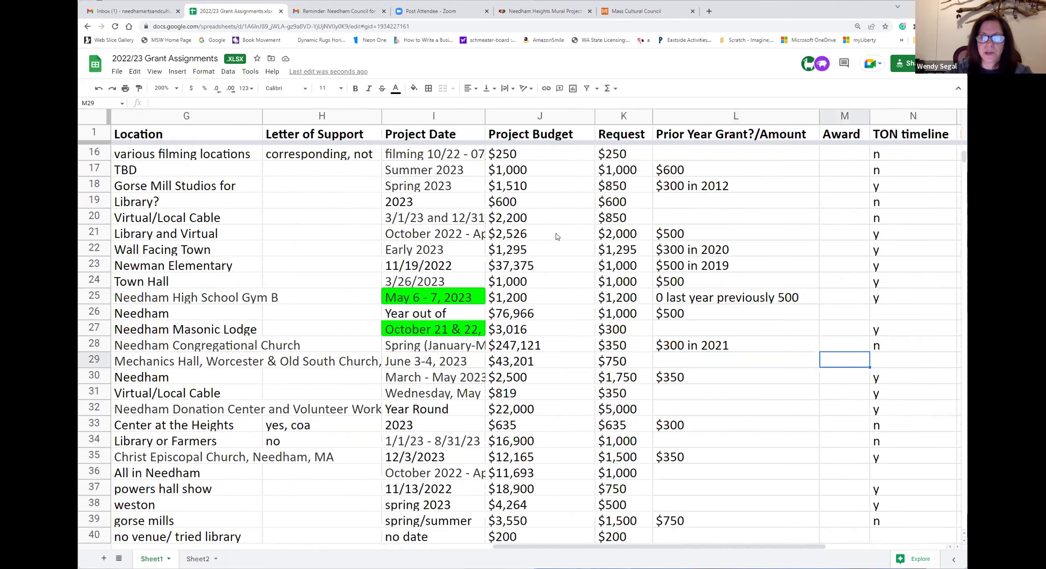
key("Right")
key("Right")
key("Right")
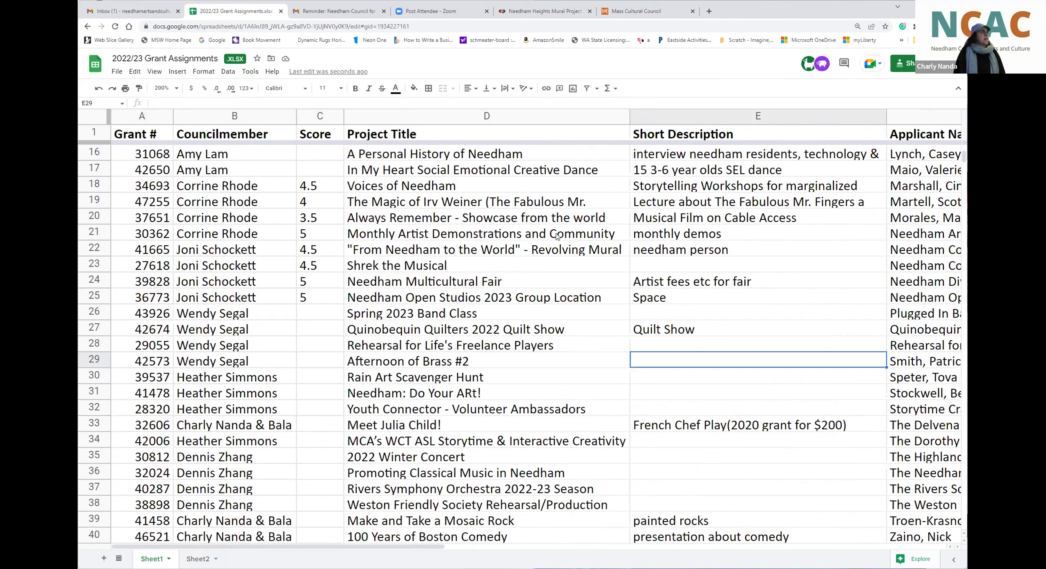
key("Left")
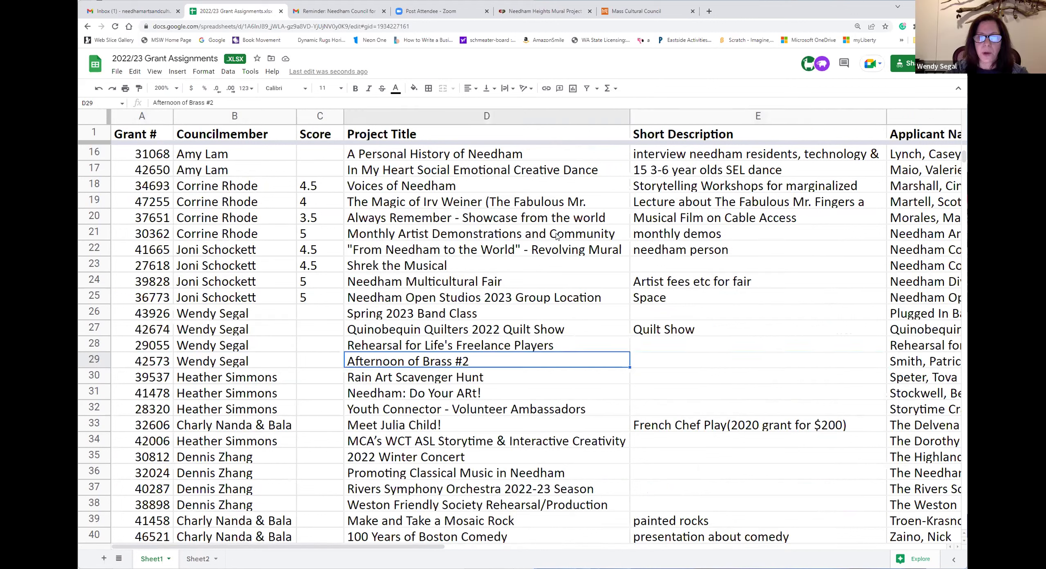
key("Right")
Step: Check the councilmember, score and project title entries of Rain Art Scavenger Hunt in row 30
key("Return")
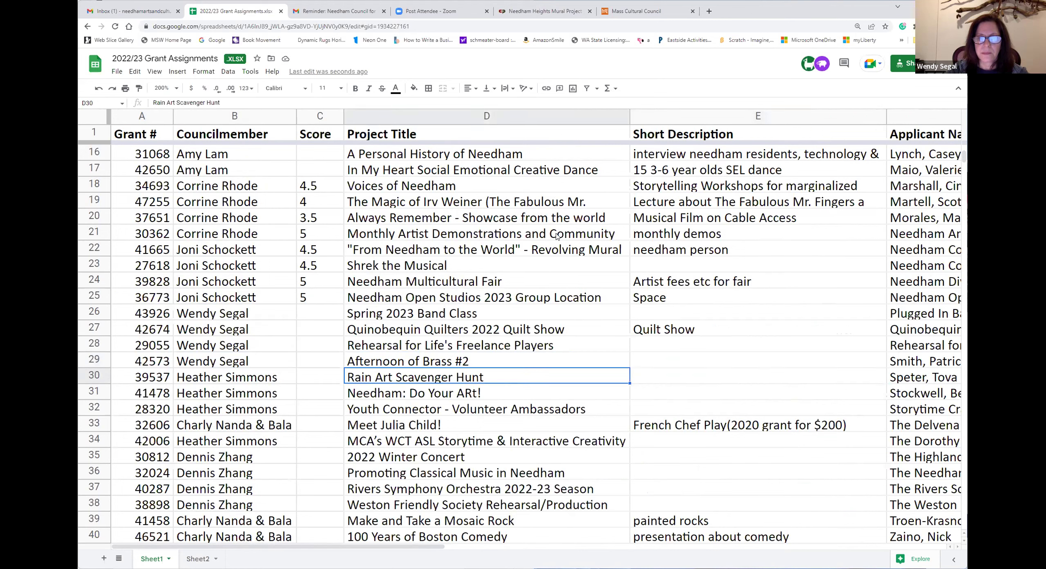
key("Left")
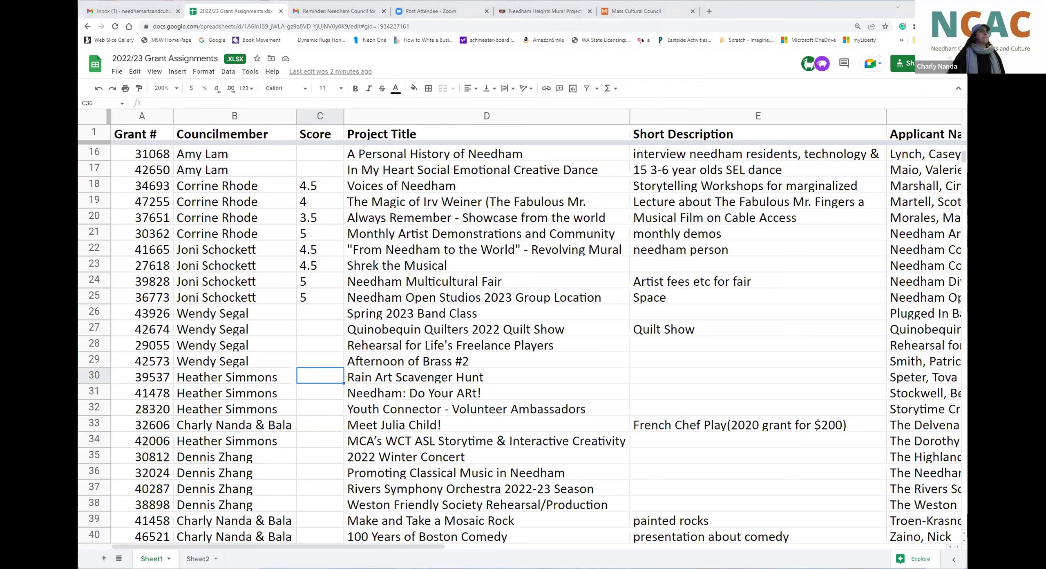
left_click(373, 380)
left_click(265, 379)
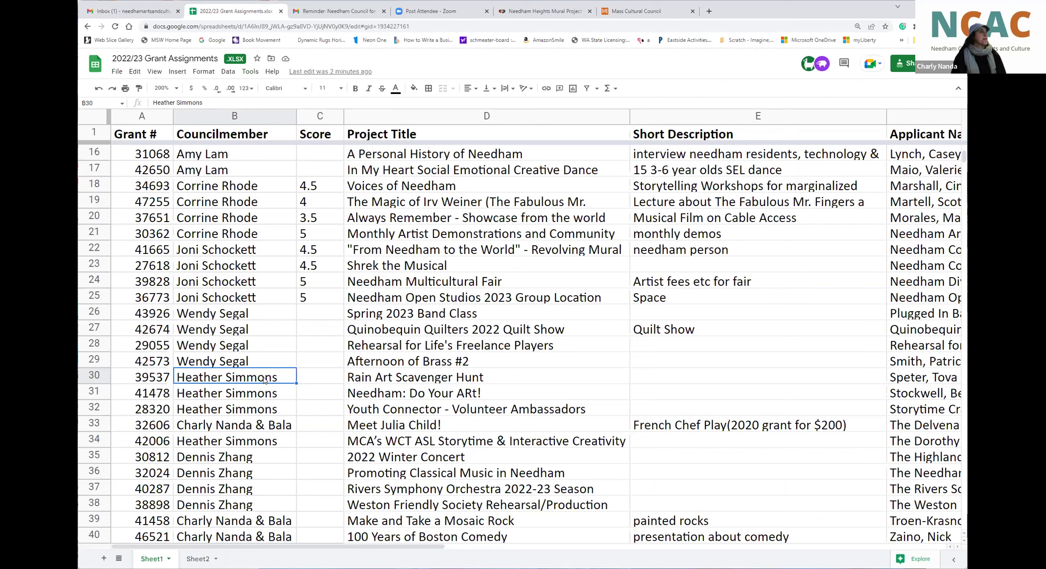
key("Right")
key("Right")
key("Left")
key("Left")
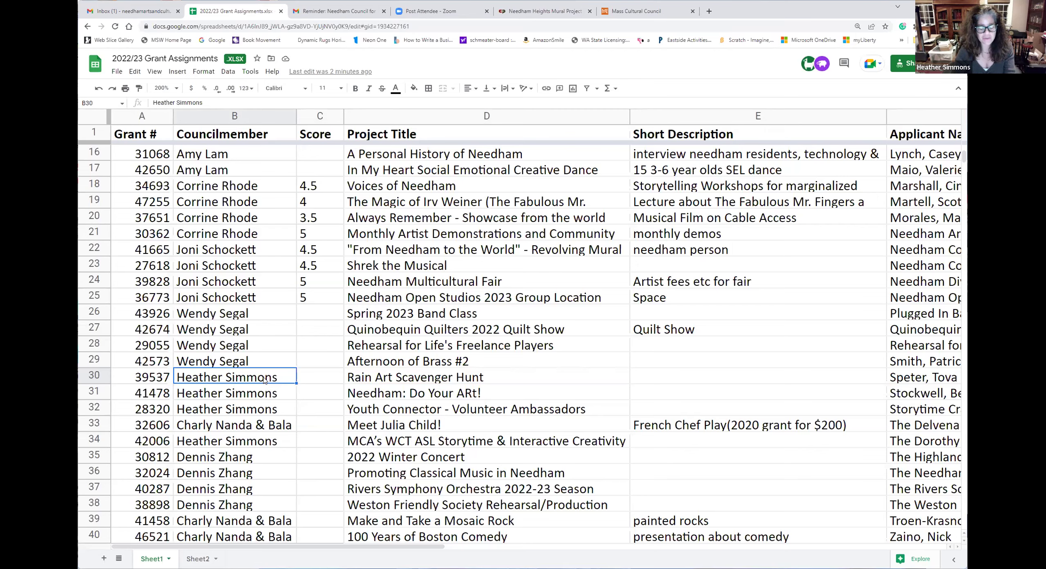
Step: Examine the location, project date, budget, request and prior year grant entries of Rain Art Scavenger Hunt in row 30
key("Right")
key("Right")
key("Right")
key("Right")
key("Right")
key("Right")
key("Right")
key("Right")
key("Right")
key("Right")
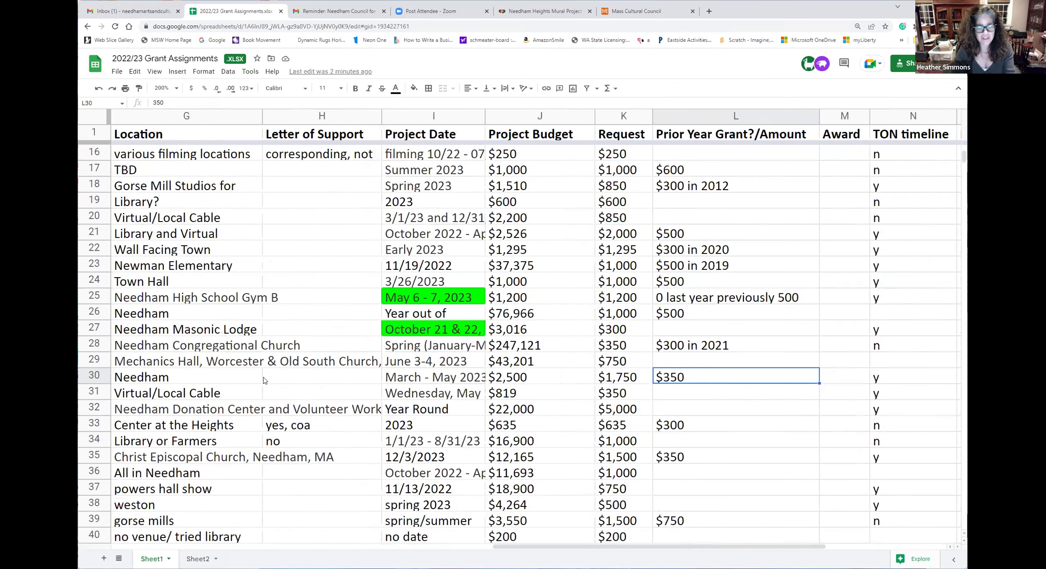
key("Left")
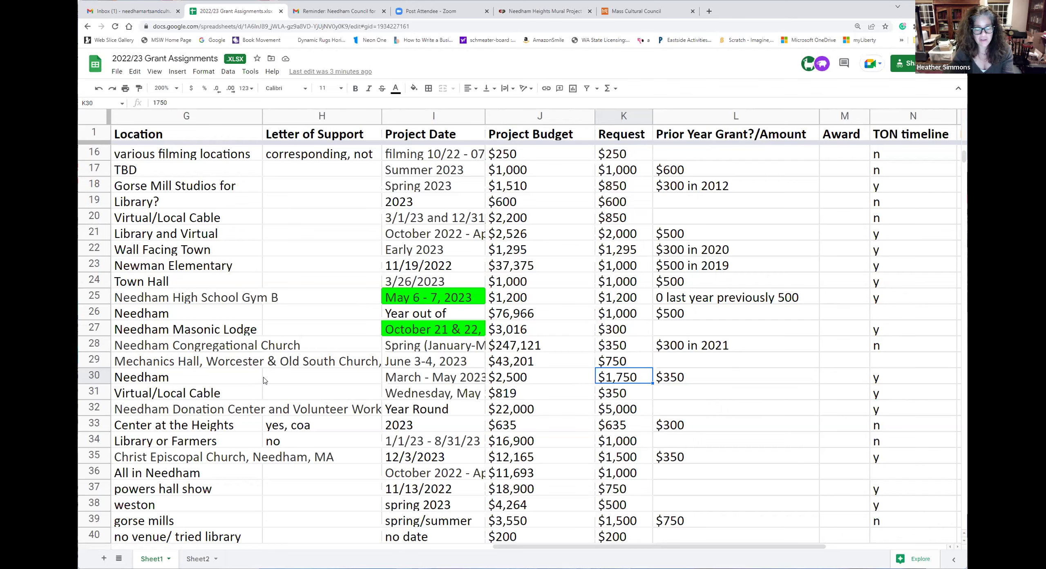
key("Left")
key("Left")
key("Left")
key("Left")
key("Left")
key("Left")
key("Left")
key("Left")
key("Left")
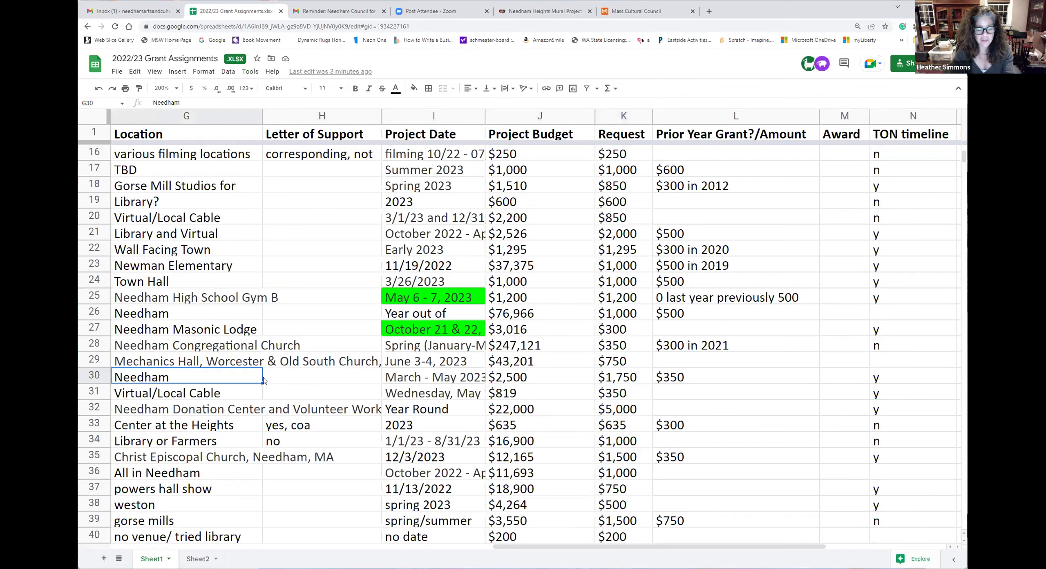
Step: Review the project budget of Rain Art Scavenger Hunt in row 30 again and return to its project title
scroll(263, 380, "left", 1)
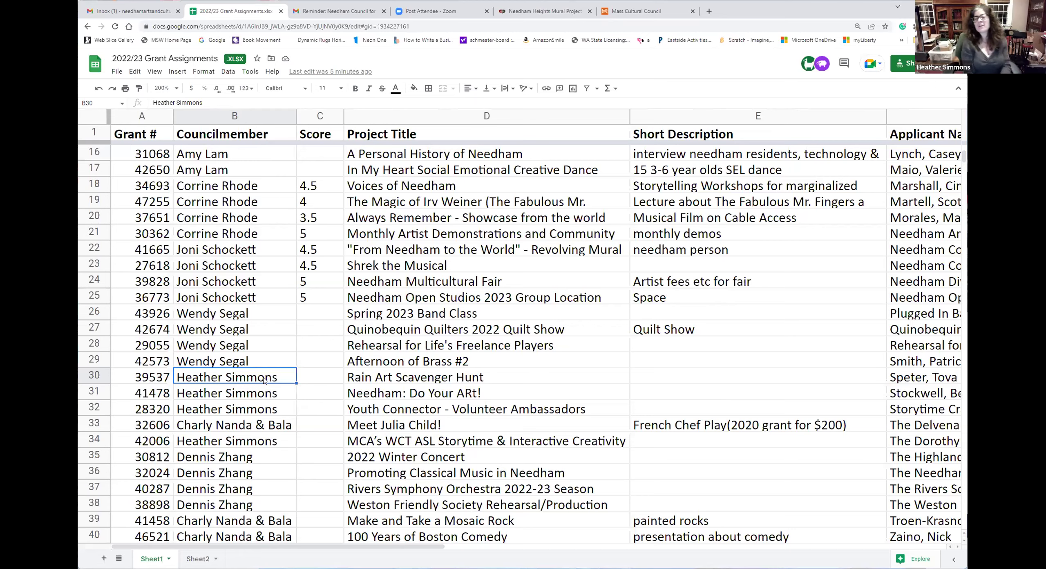
key("Right")
key("Right")
key("Right")
scroll(264, 380, "right", 10)
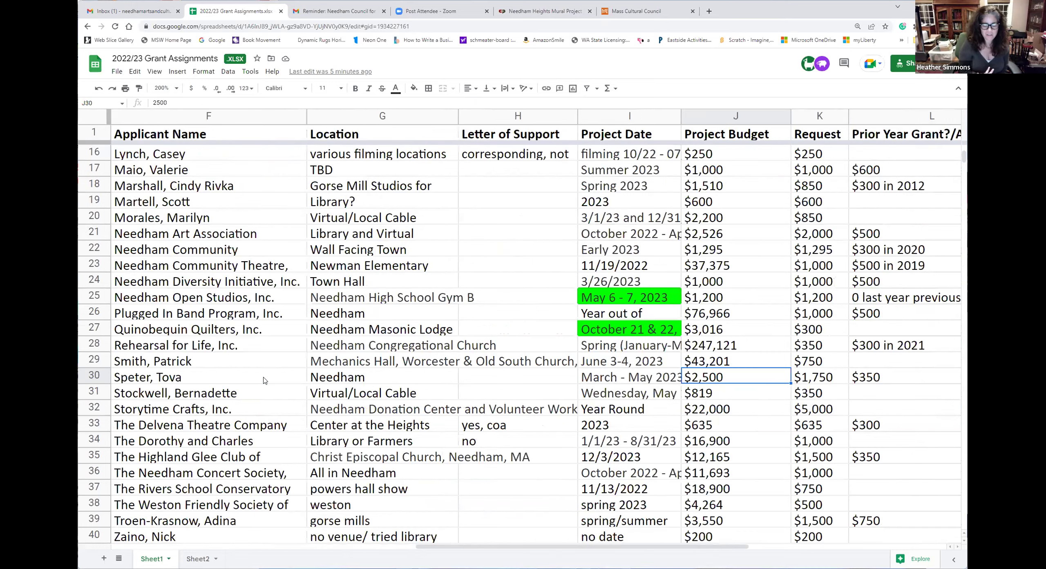
scroll(264, 380, "left", 3)
scroll(263, 380, "left", 5)
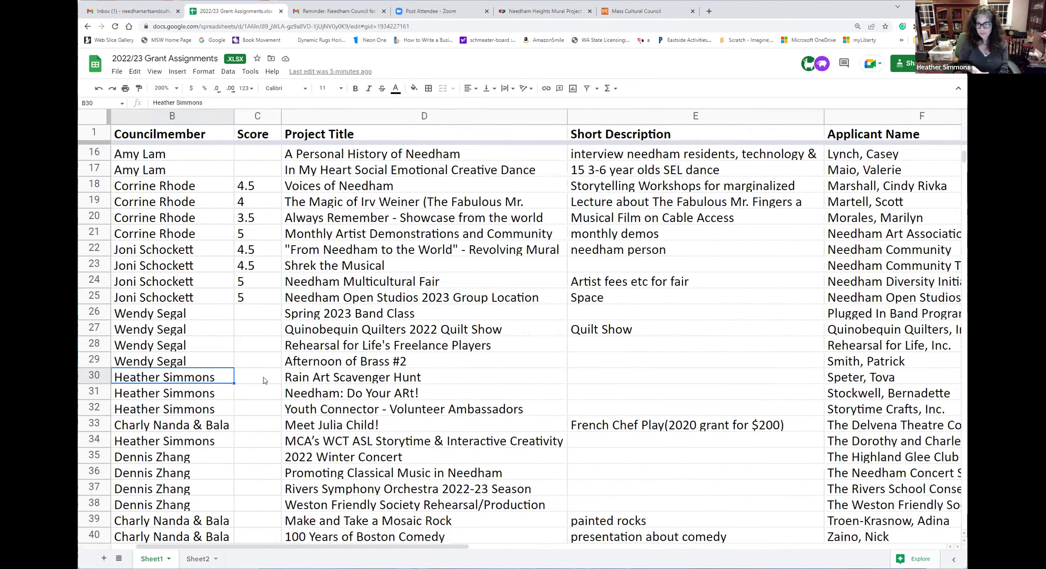
left_click(263, 380)
key("Right")
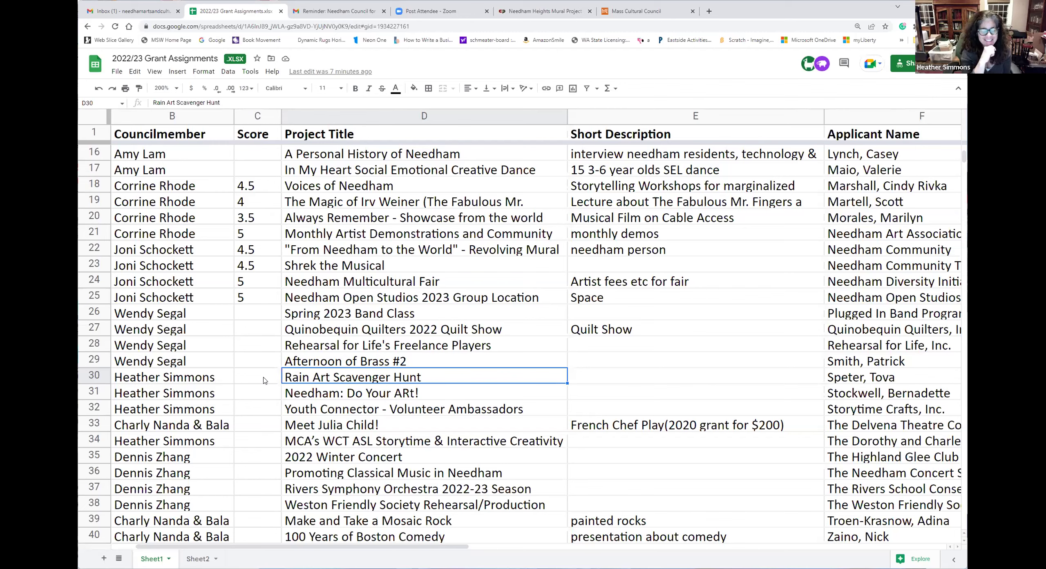
Step: Check the score, project title and short description entries of Needham: Do Your ARt! in row 31
key("Down")
key("Left")
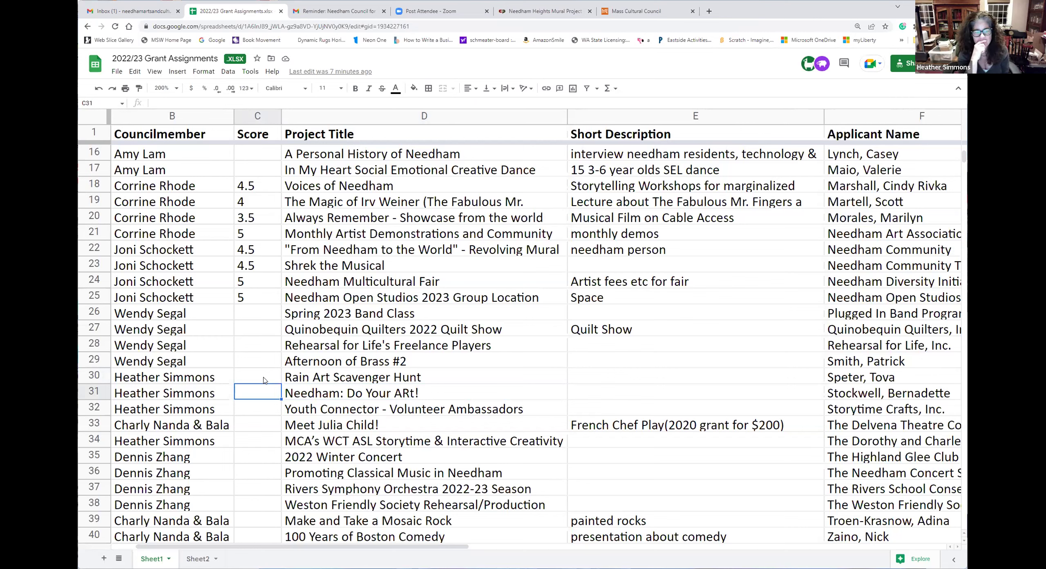
key("Right")
key("Right")
key("Right")
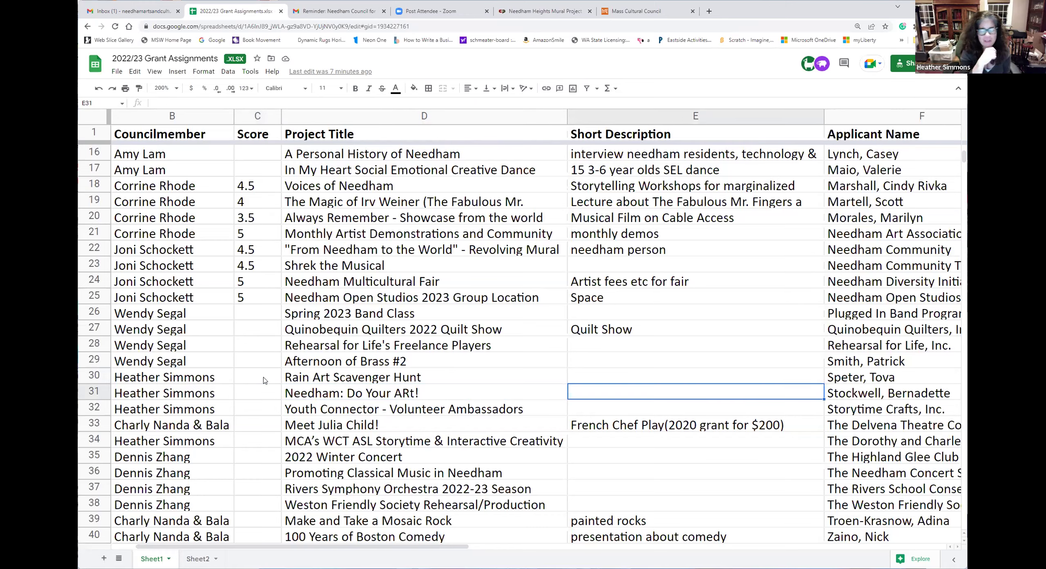
key("Left")
key("Left")
key("Left")
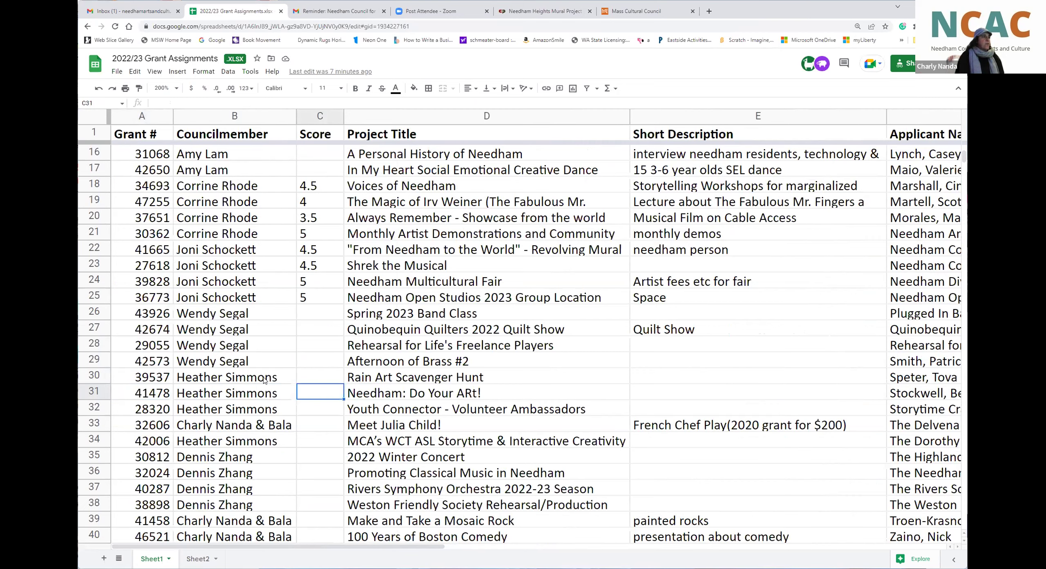
Step: Look across row 31 from the score through the letter of support and return to the project title
key("Right")
key("Right")
key("Right")
key("Right")
key("Right")
key("Right")
key("Left")
key("Left")
key("Left")
key("Left")
key("Left")
key("Left")
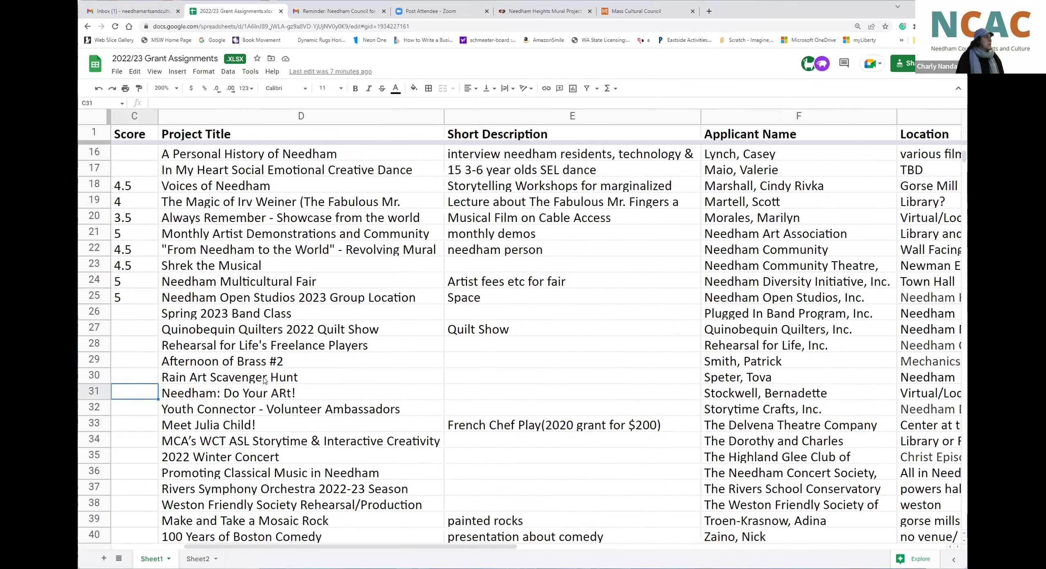
key("Left")
key("Right")
key("Right")
key("Right")
key("Left")
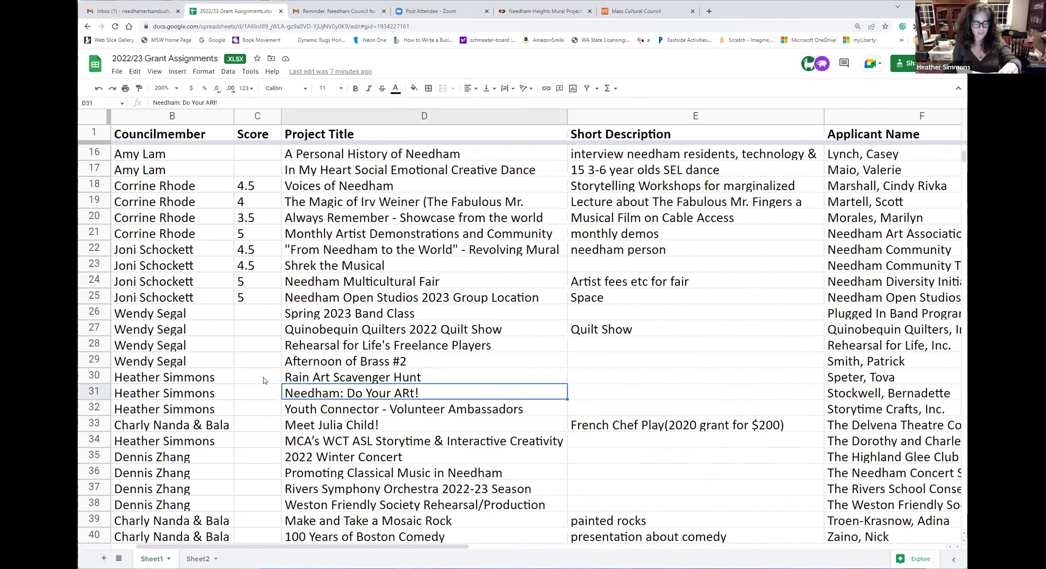
Step: Examine the location, project date, budget, request and prior year grant entries of Needham: Do Your ARt! in row 31
key("Right")
key("Right")
key("Right")
key("Right")
key("Right")
key("Right")
key("Right")
key("Right")
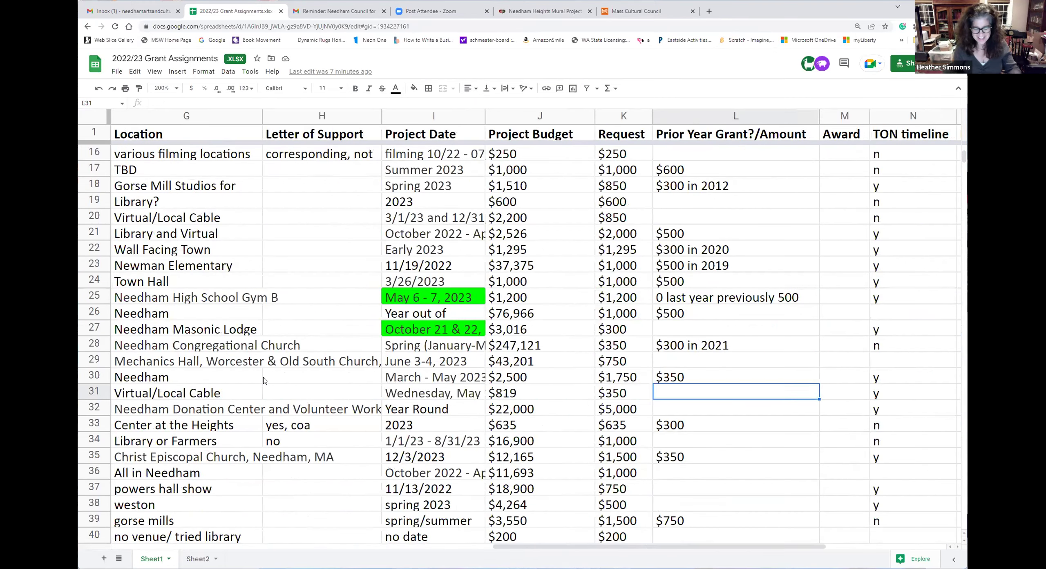
key("Left")
key("Left")
key("Left")
key("Left")
key("Left")
key("Left")
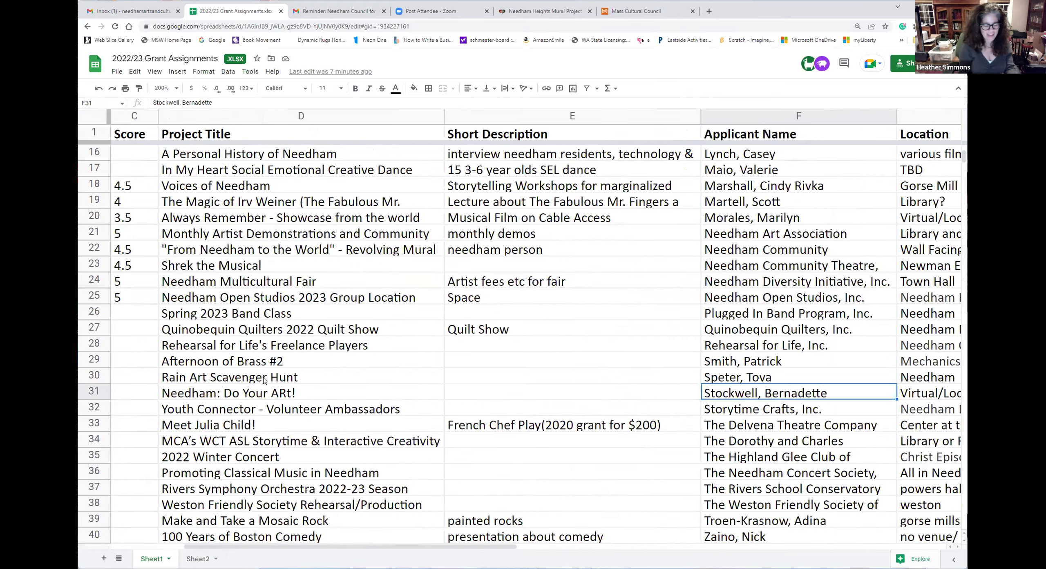
Step: Read the full project date of Needham: Do Your ARt! in row 31 and go back to its grant number
key("Right")
key("Right")
key("Right")
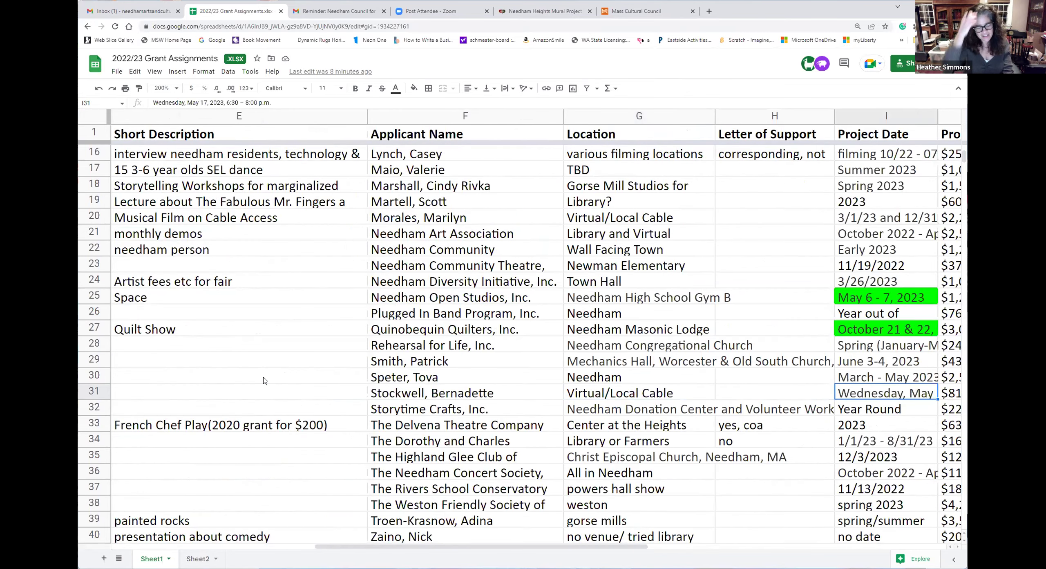
key("Left")
key("Left")
key("Left")
key("Left")
key("Left")
key("Left")
key("Left")
key("Left")
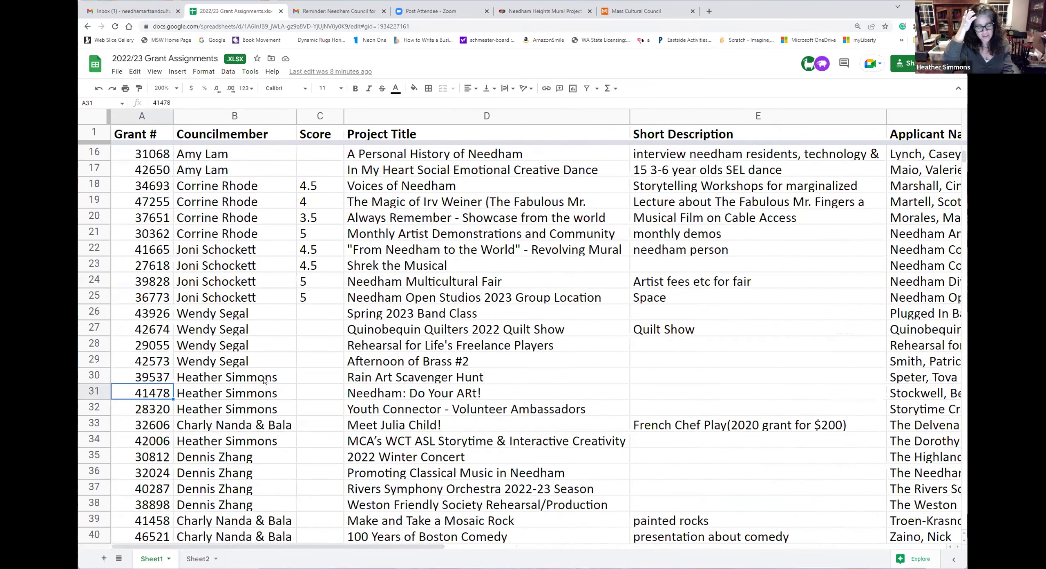
Step: Enter "Virtual Art Class" as the short description of Needham: Do Your ARt! in row 31
key("Right")
key("Right")
key("Right")
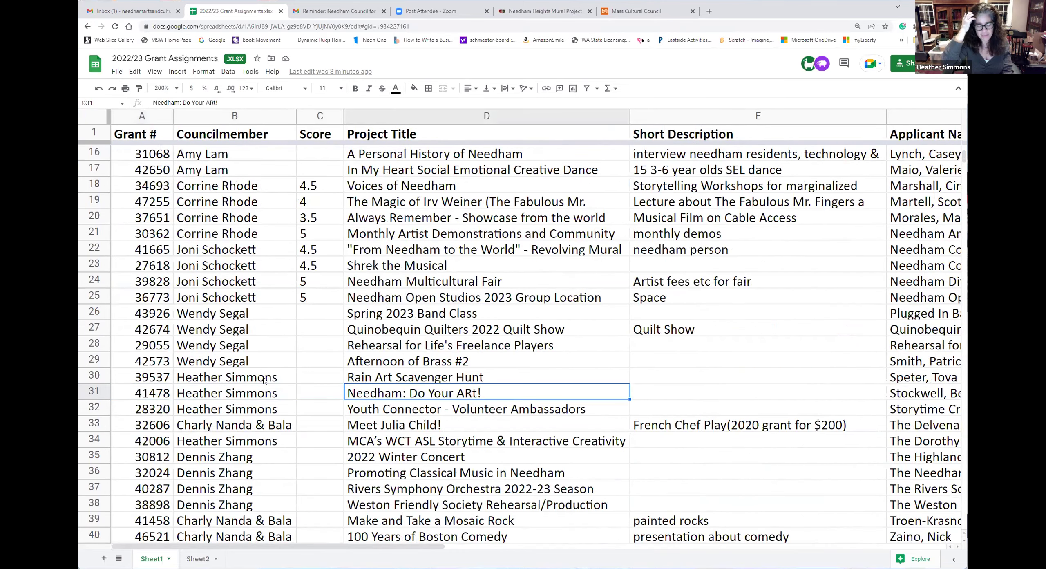
key("Right")
key("Right")
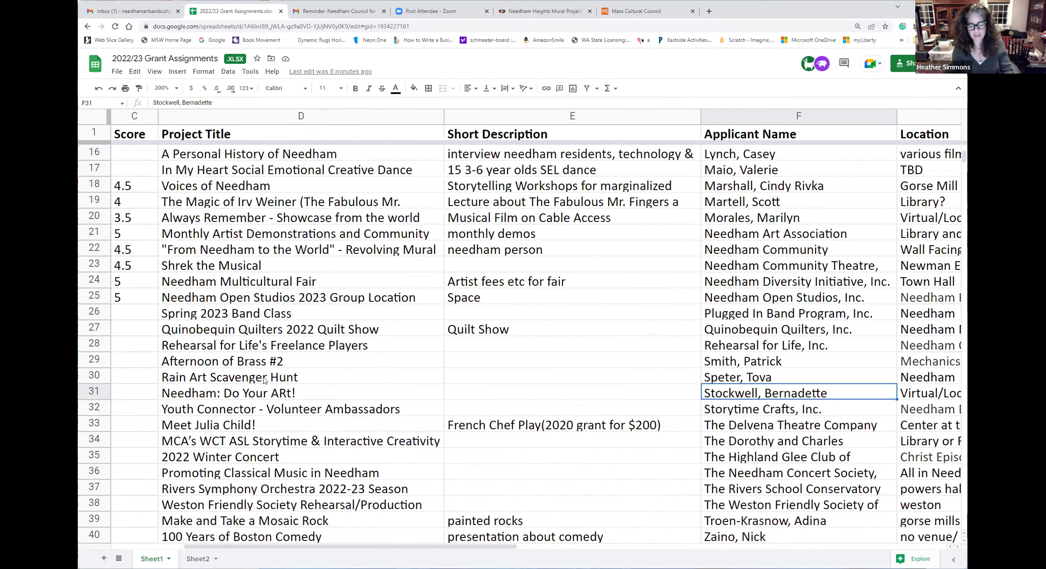
key("Left")
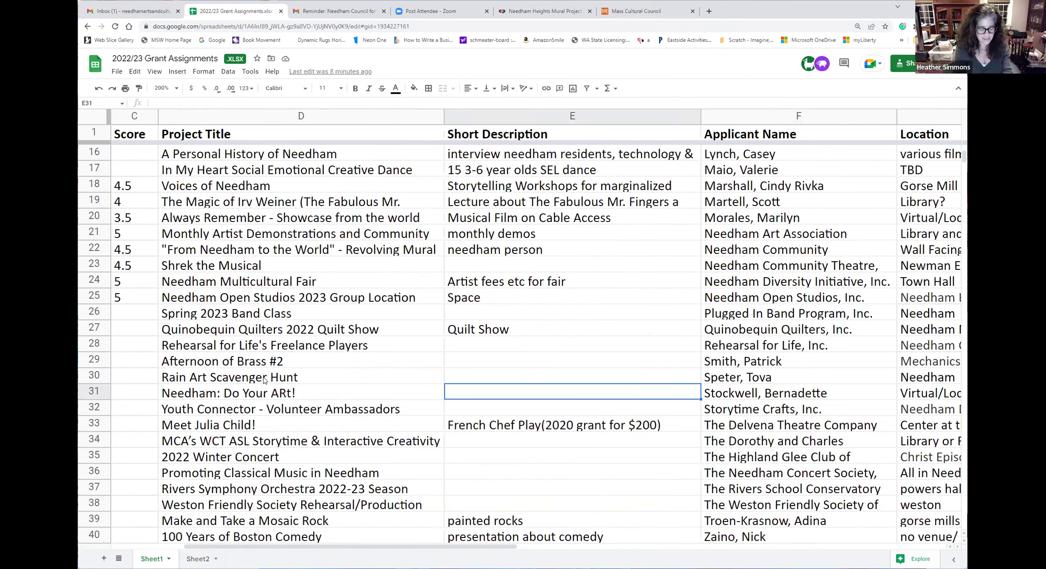
type("Virtual ")
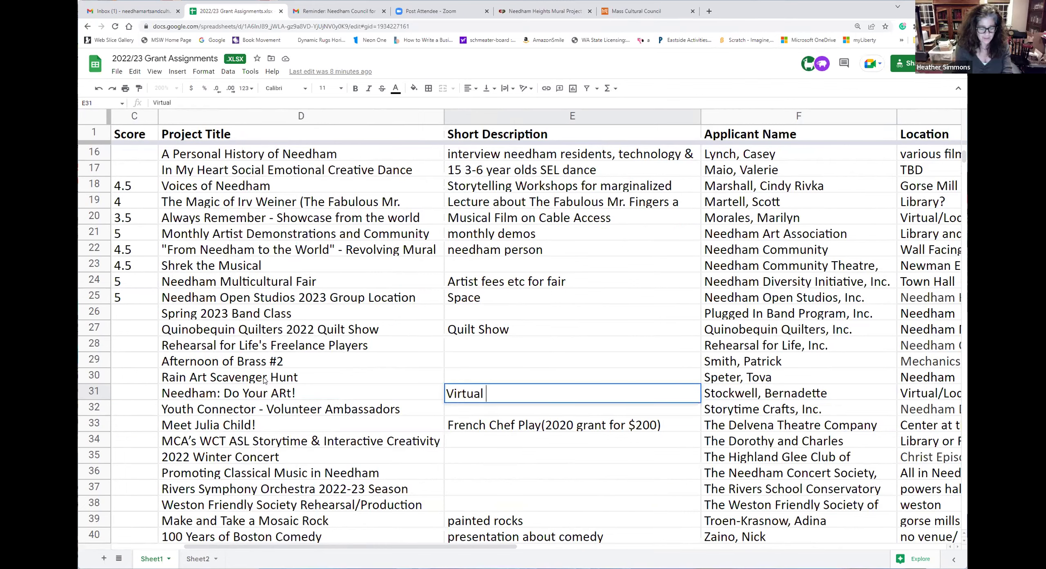
type("Art Class")
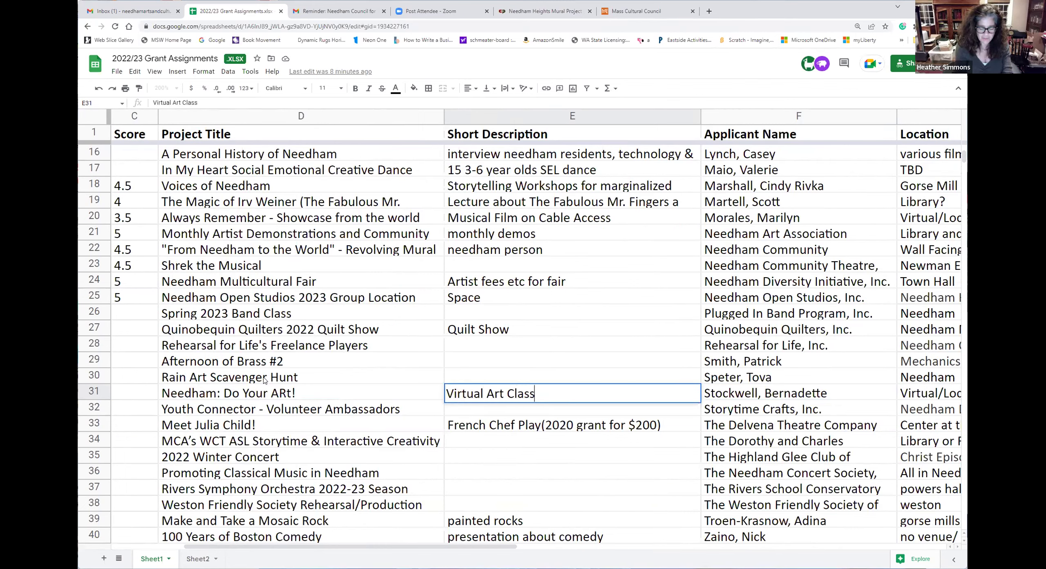
key("Return")
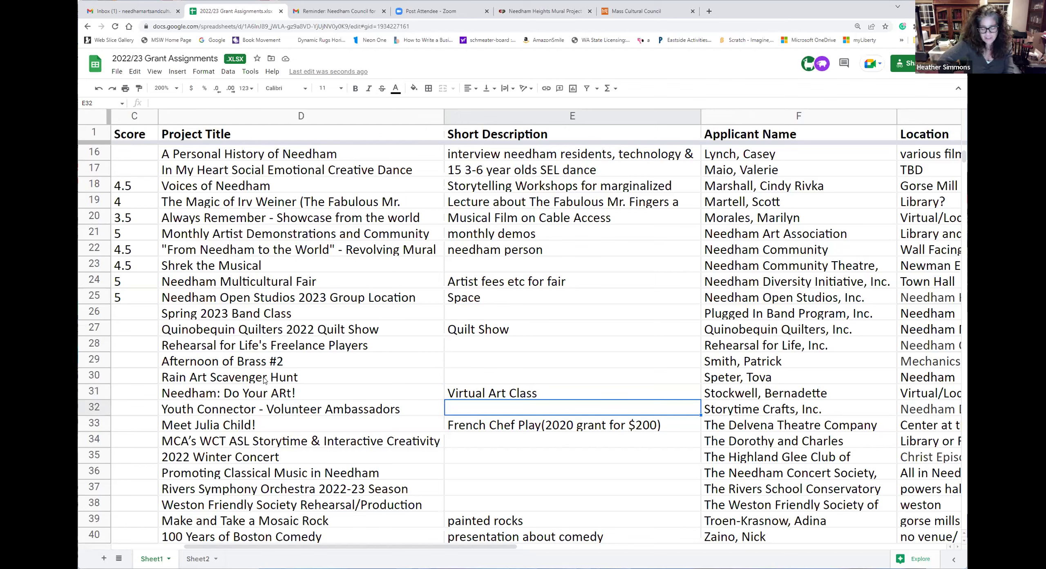
Step: Review the project date, budget and request of Needham: Do Your ARt! in row 31 and return to its short description
key("Up")
key("Right")
key("Right")
key("Right")
key("Right")
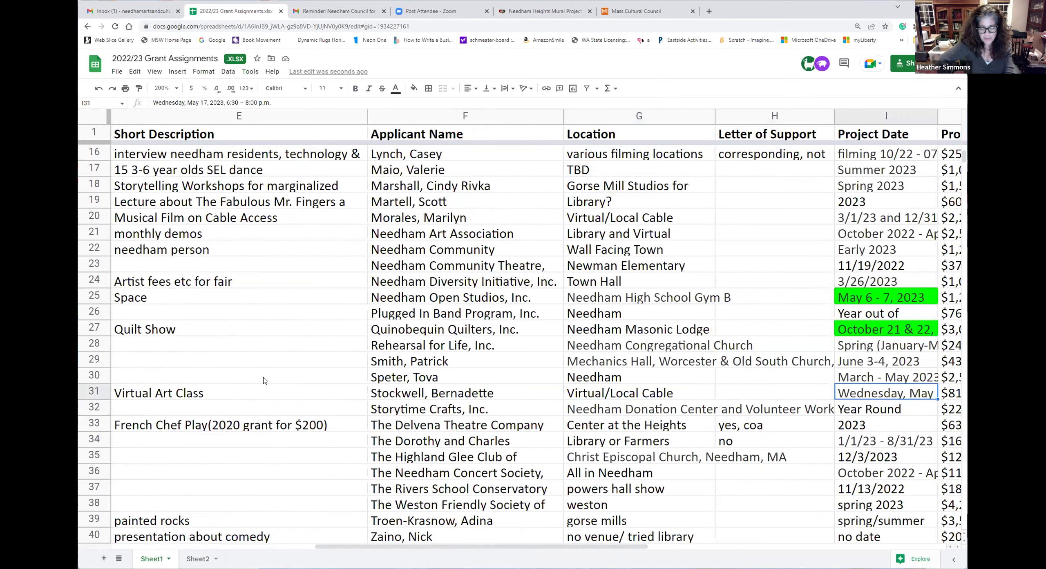
scroll(265, 380, "right", 2)
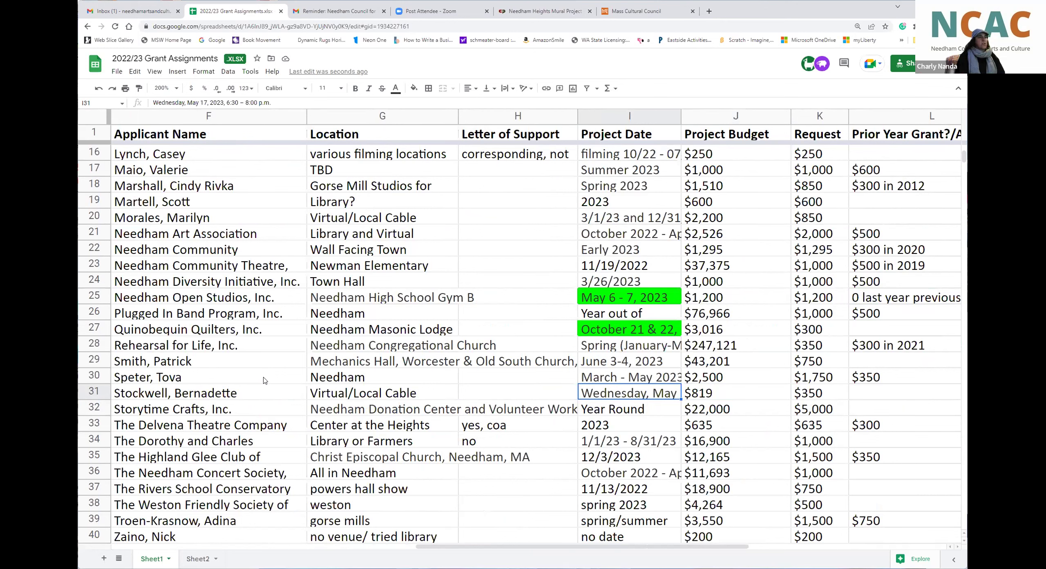
key("Left")
key("Left")
key("Left")
key("Left")
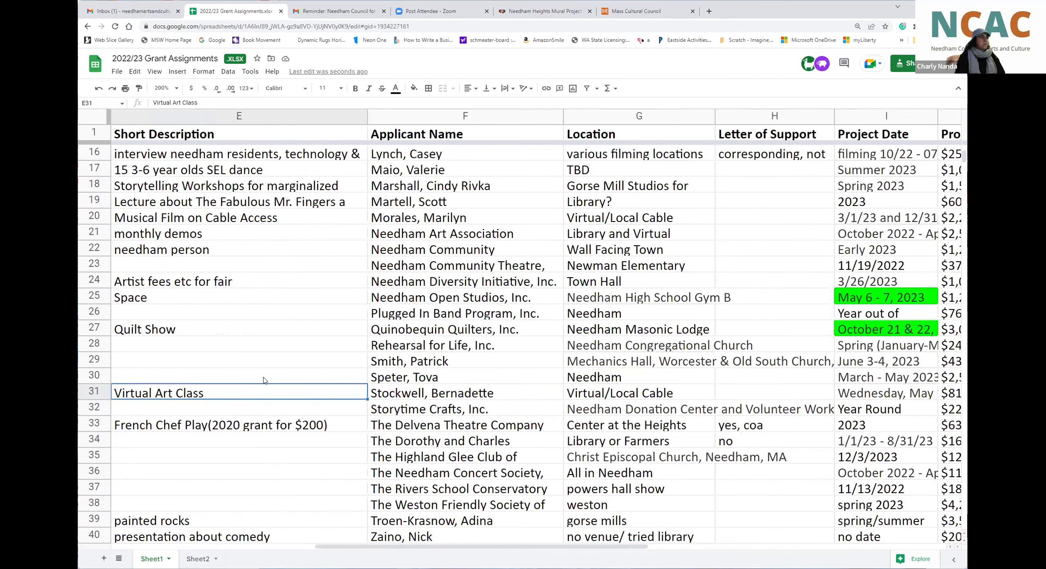
Step: Check the letter of support entry of Needham: Do Your ARt! in row 31, followed by its score and grant number
key("Left")
key("Right")
key("Right")
key("Right")
key("Right")
key("Right")
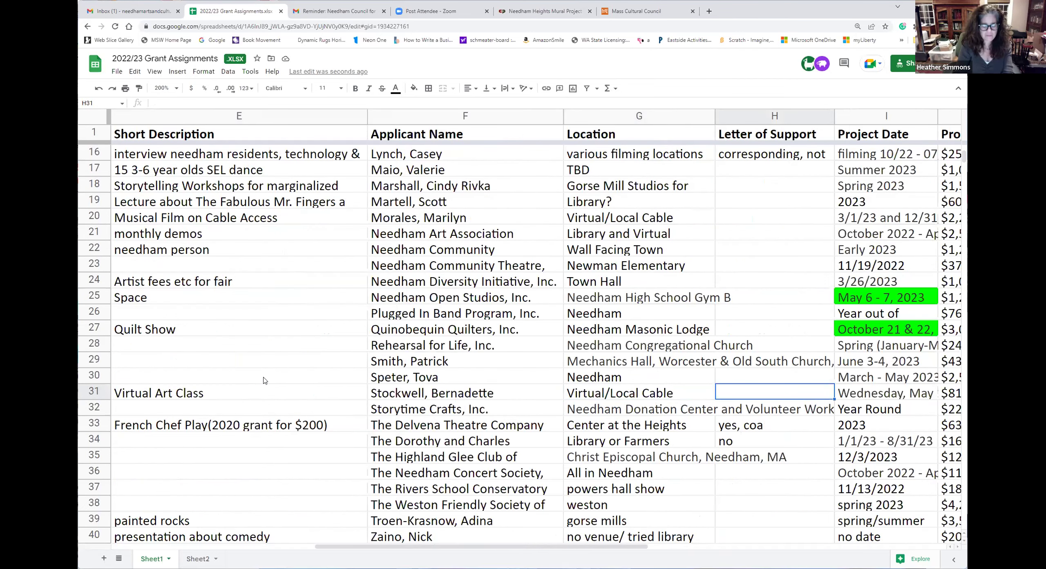
key("Left")
key("Left")
key("Left")
key("Left")
key("Left")
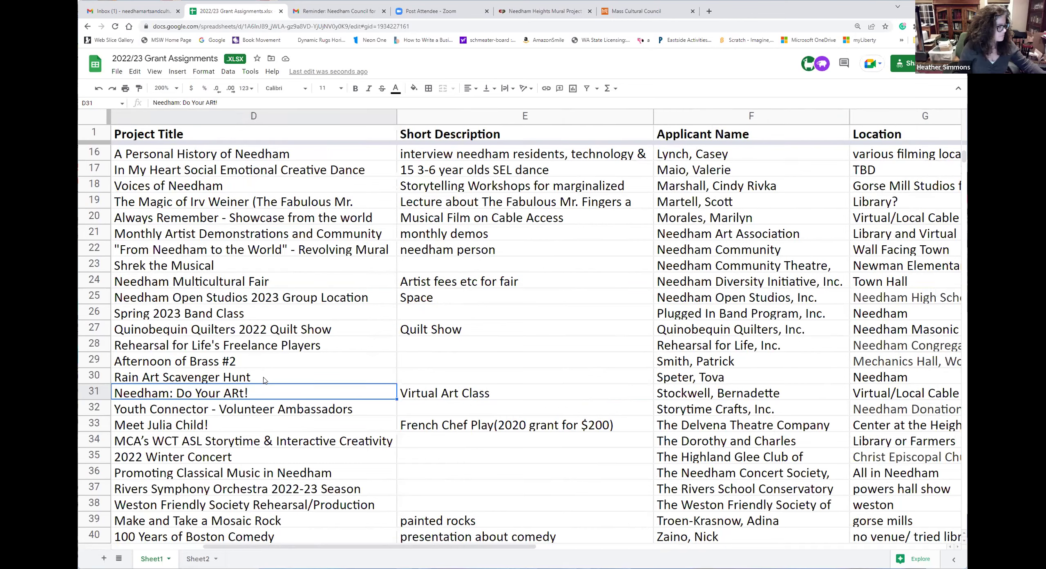
key("Left")
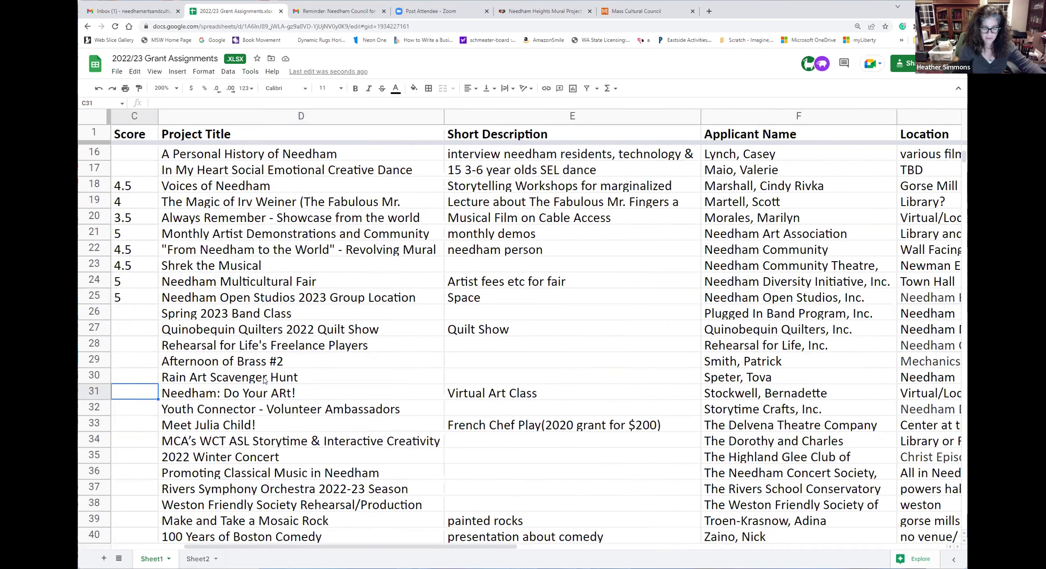
key("Left")
key("Left")
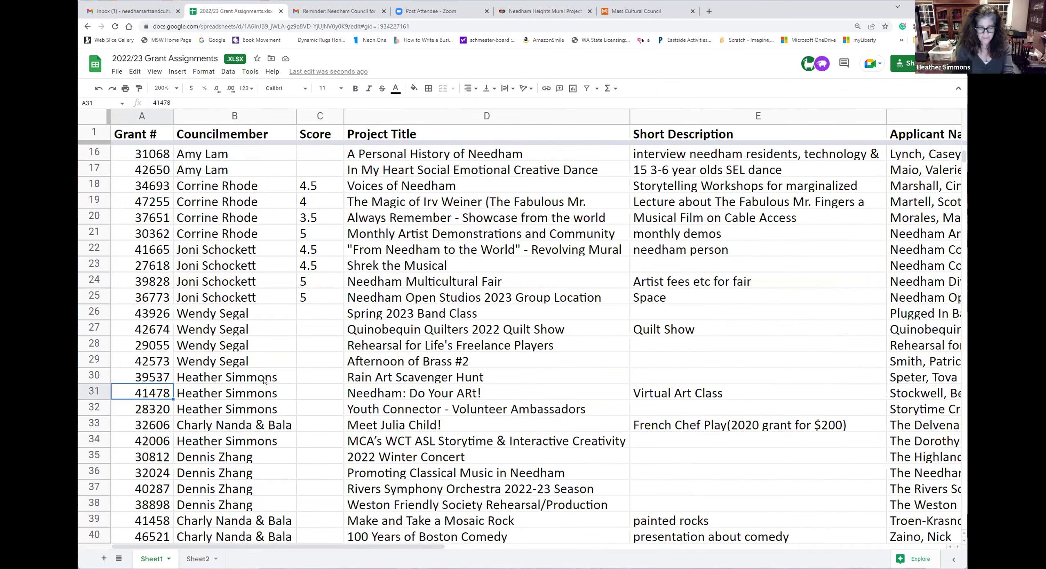
Step: Review the requested amount of Needham: Do Your ARt! in row 31 again and return to the start of the row
key("Right")
key("Right")
key("Right")
key("Right")
key("Right")
key("Right")
key("Right")
key("Right")
key("Right")
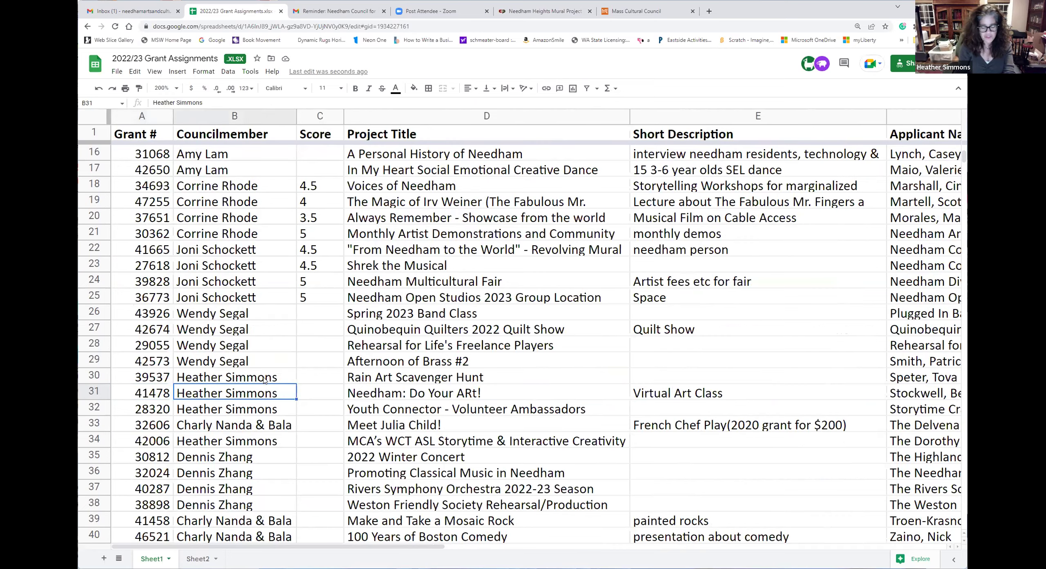
key("Right")
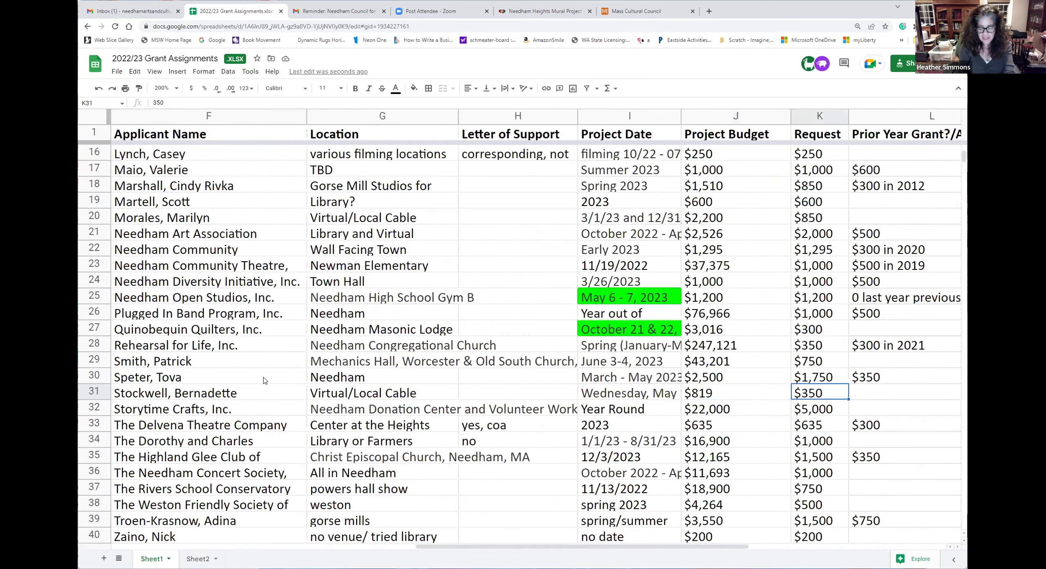
key("Left")
key("Left")
key("Left")
key("Left")
key("Left")
key("Left")
key("Left")
key("Left")
key("Left")
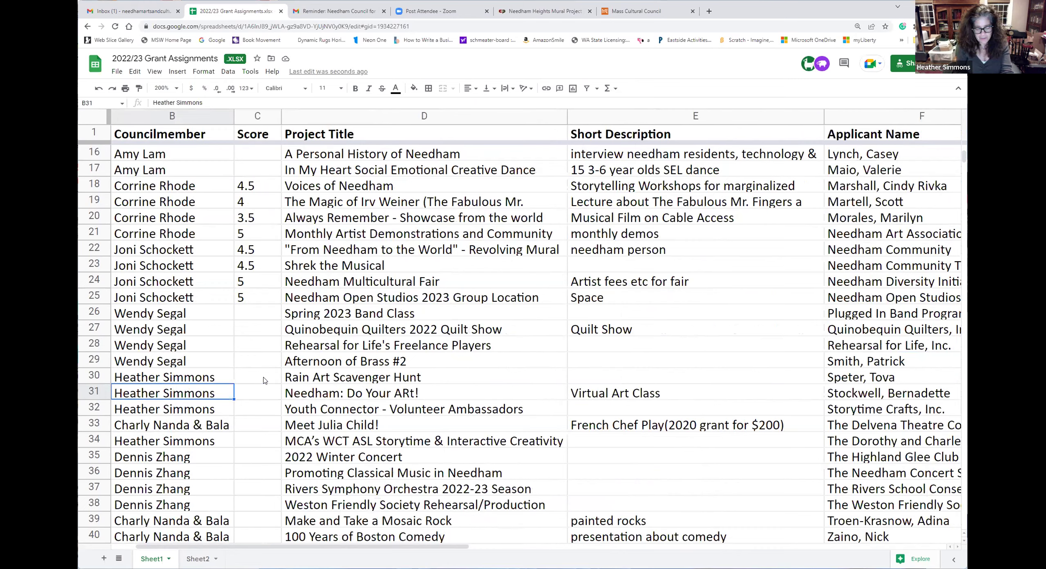
key("Left")
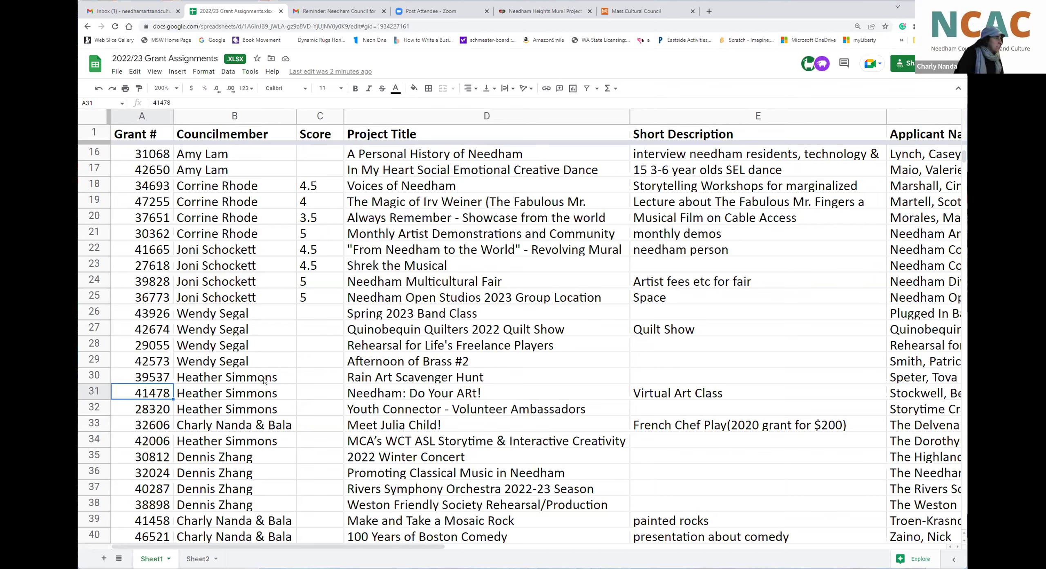
Step: Look over the project title, applicant and project date entries of Youth Connector - Volunteer Ambassadors in row 32
key("Down")
key("Right")
key("Right")
key("Right")
key("Right")
key("Right")
key("Right")
key("Right")
key("Right")
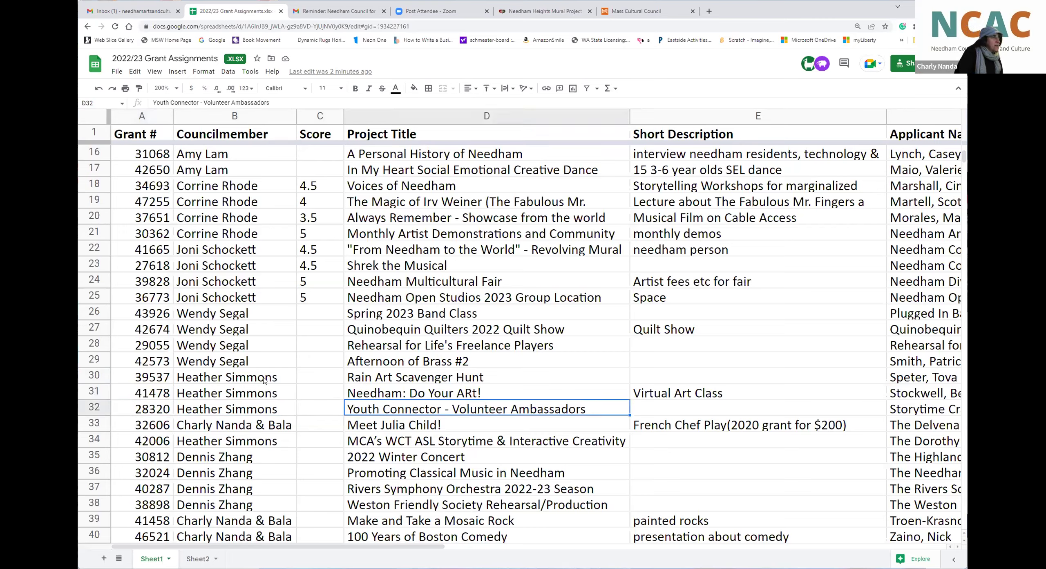
key("Left")
key("Left")
key("Left")
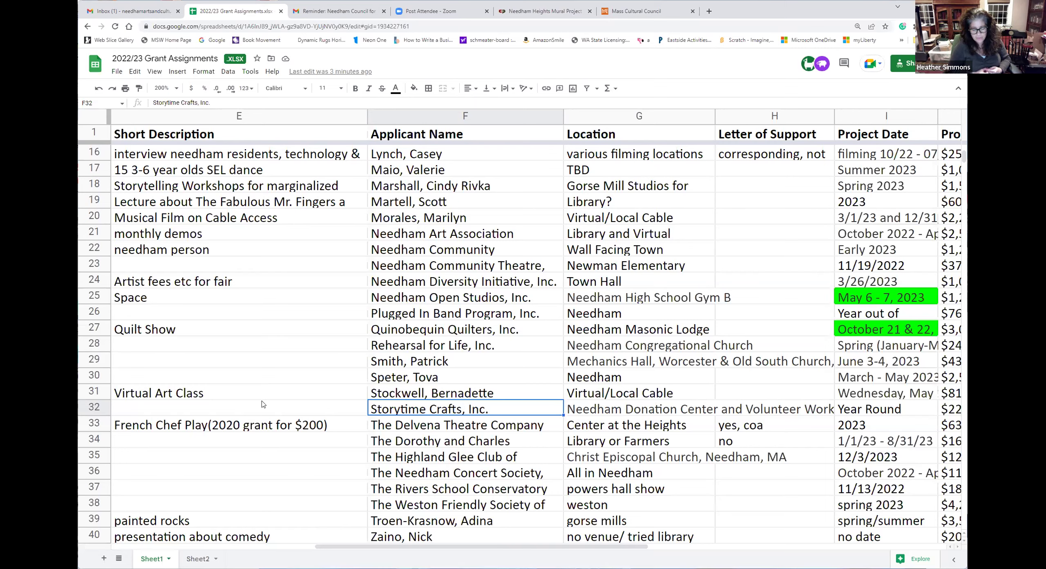
Step: Examine the project budget, location and short description entries of Youth Connector - Volunteer Ambassadors in row 32
key("Right")
key("Right")
key("Right")
key("Right")
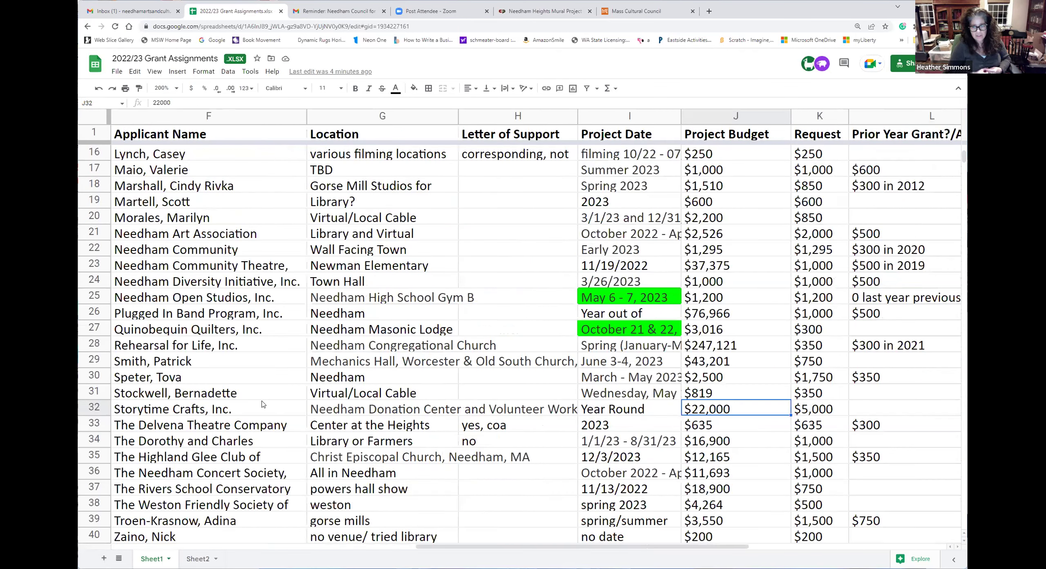
key("Left")
key("Left")
key("Left")
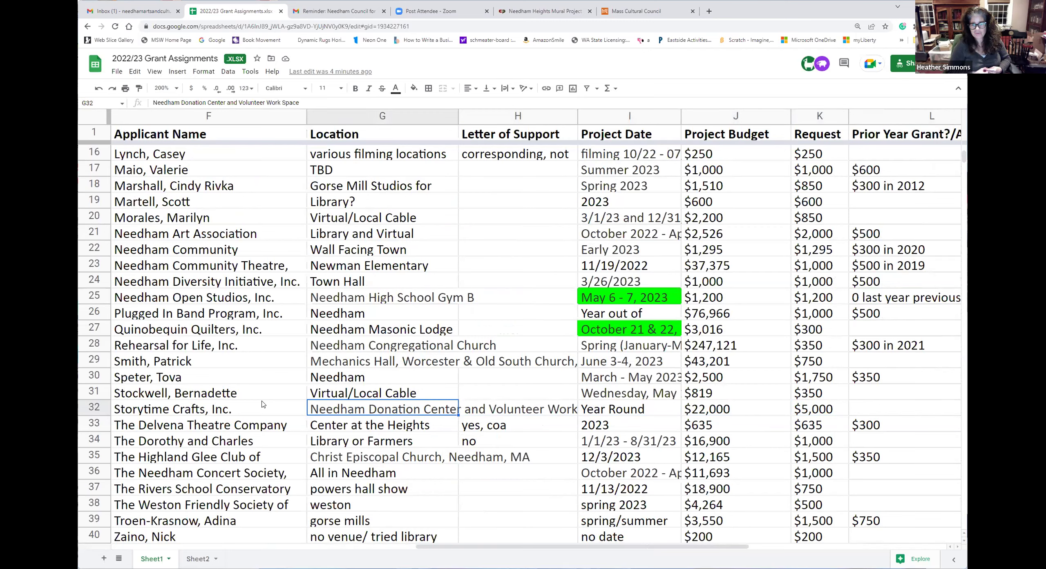
key("Left")
key("Left")
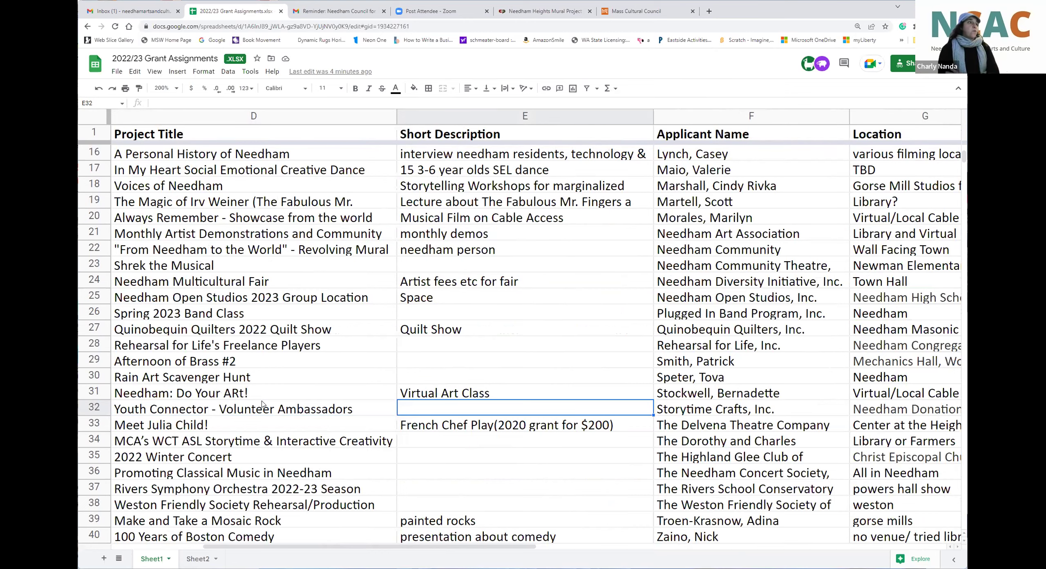
Step: Check the letter of support, location and applicant entries of Youth Connector - Volunteer Ambassadors in row 32
key("Right")
key("Right")
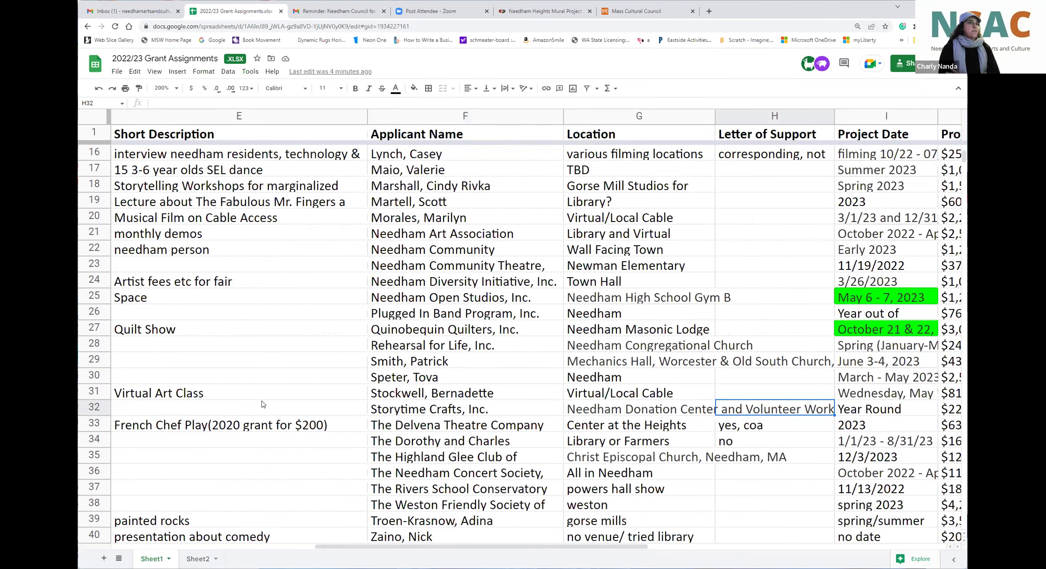
key("Left")
key("Left")
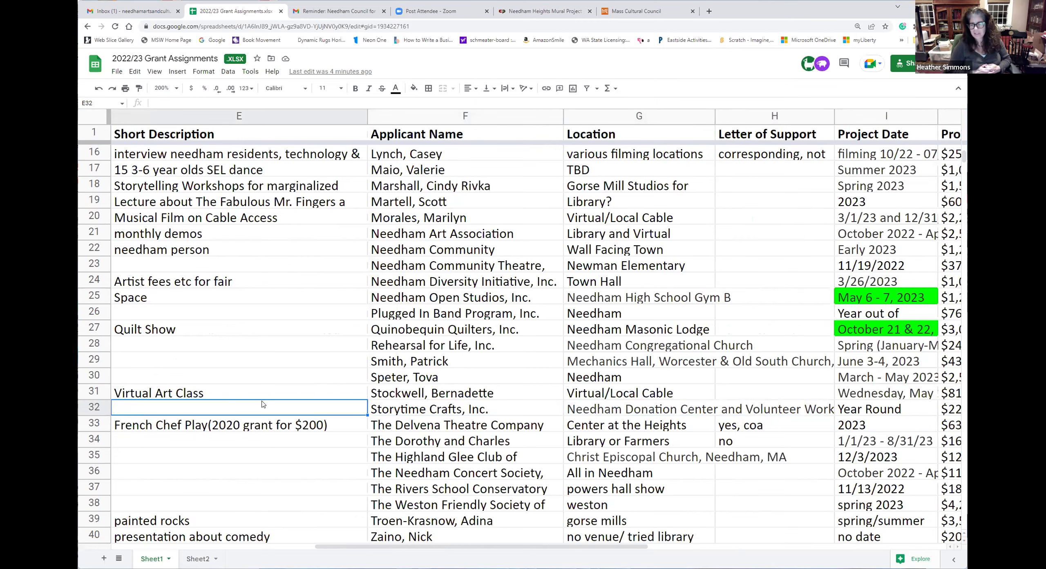
key("Right")
key("Right")
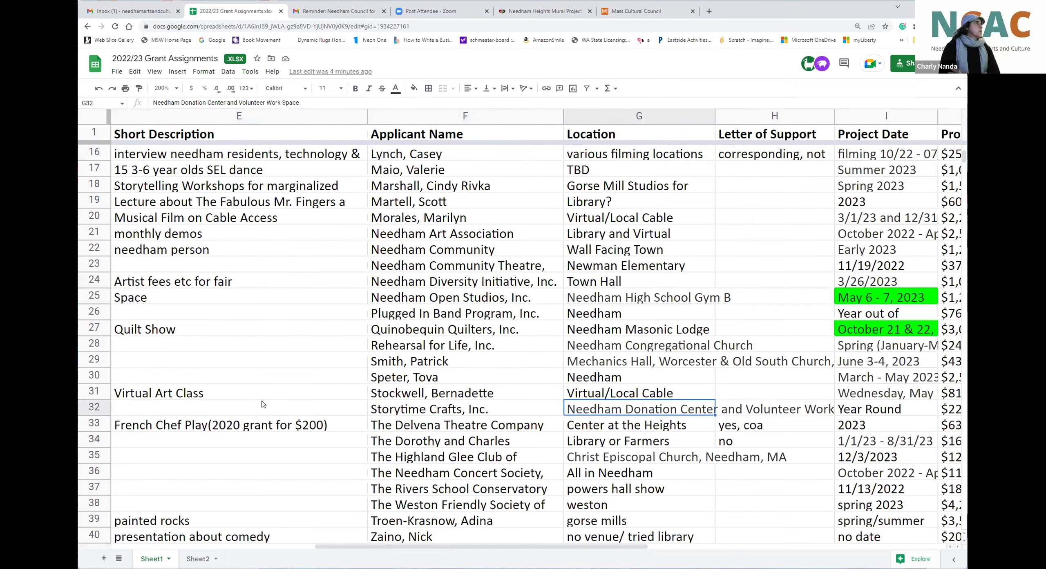
key("Left")
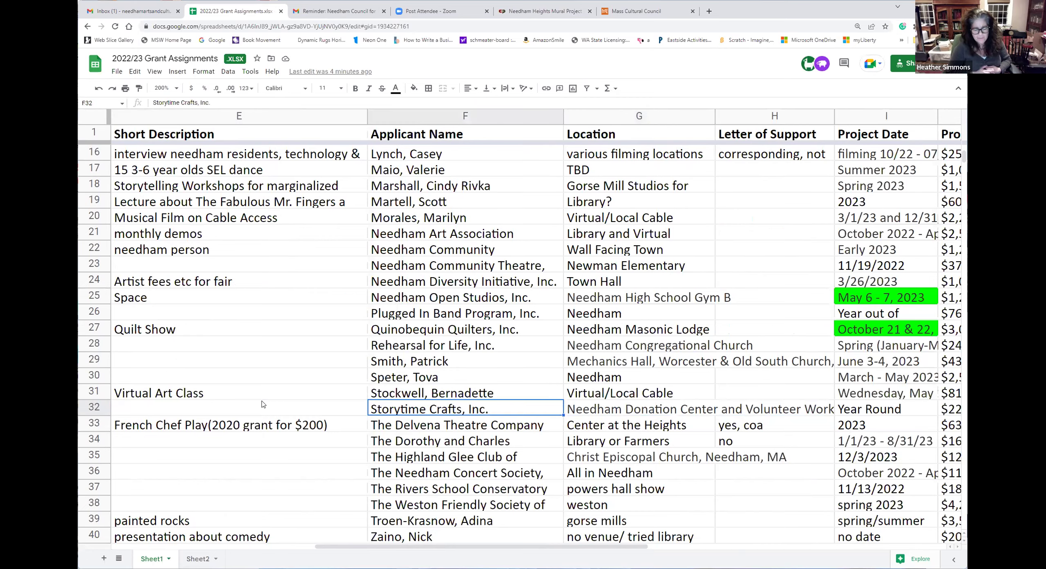
Step: Go on to MCA's WCT ASL Storytime in row 34 and look over its project title through location entries
key("Left")
scroll(262, 404, "left", 5)
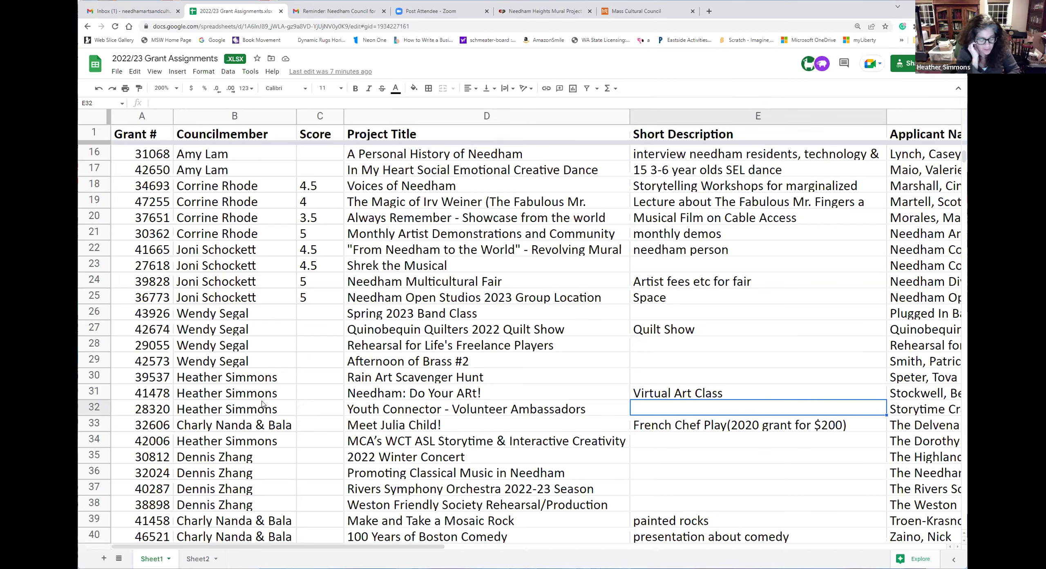
key("Down")
key("Left")
key("Down")
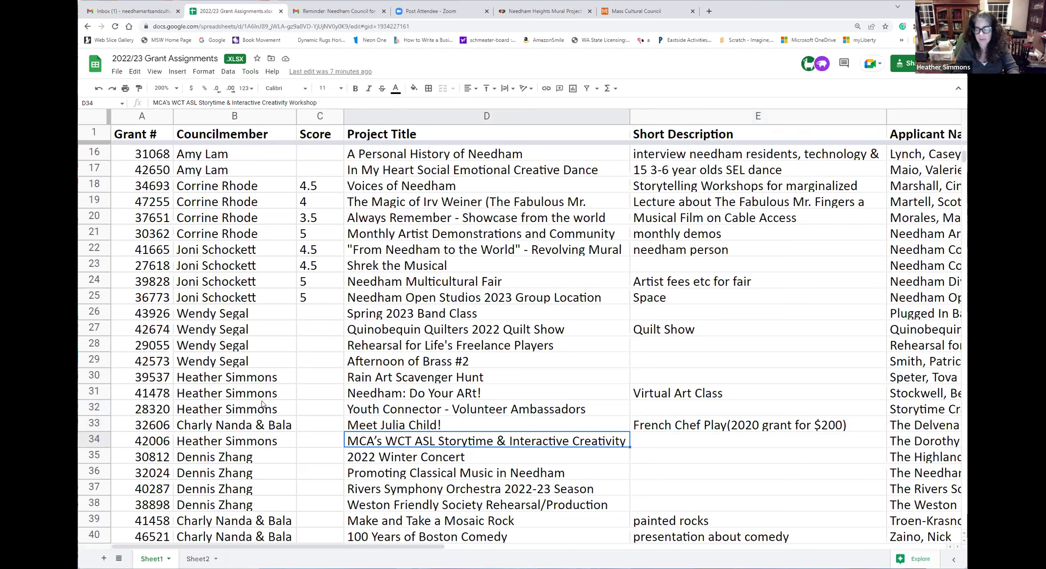
key("Right")
key("Right")
key("Right")
key("Right")
key("Right")
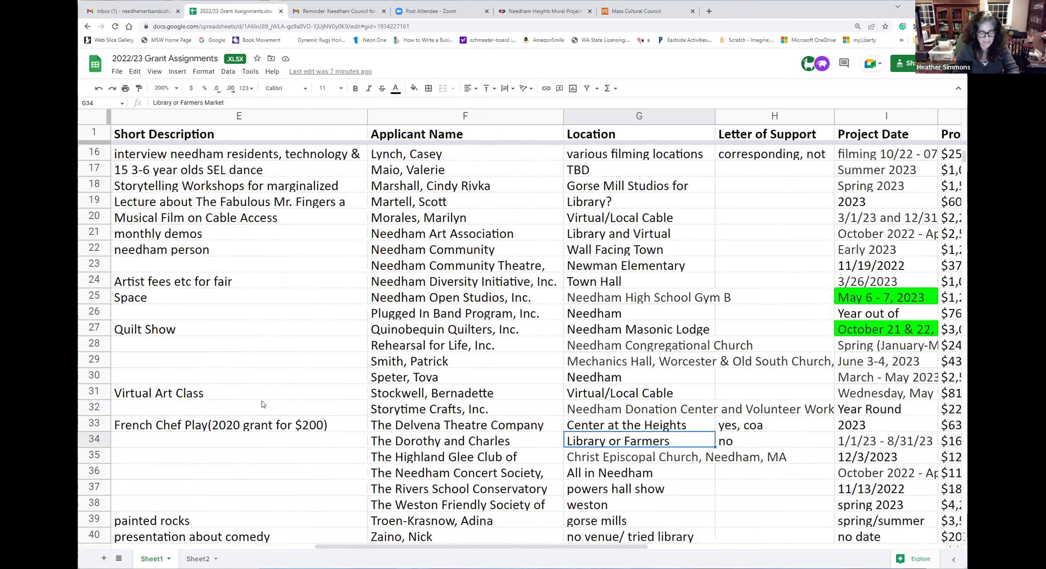
Step: Check the applicant, letter of support and project date entries of MCA's WCT ASL Storytime in row 34
key("Left")
key("Left")
key("Right")
key("Right")
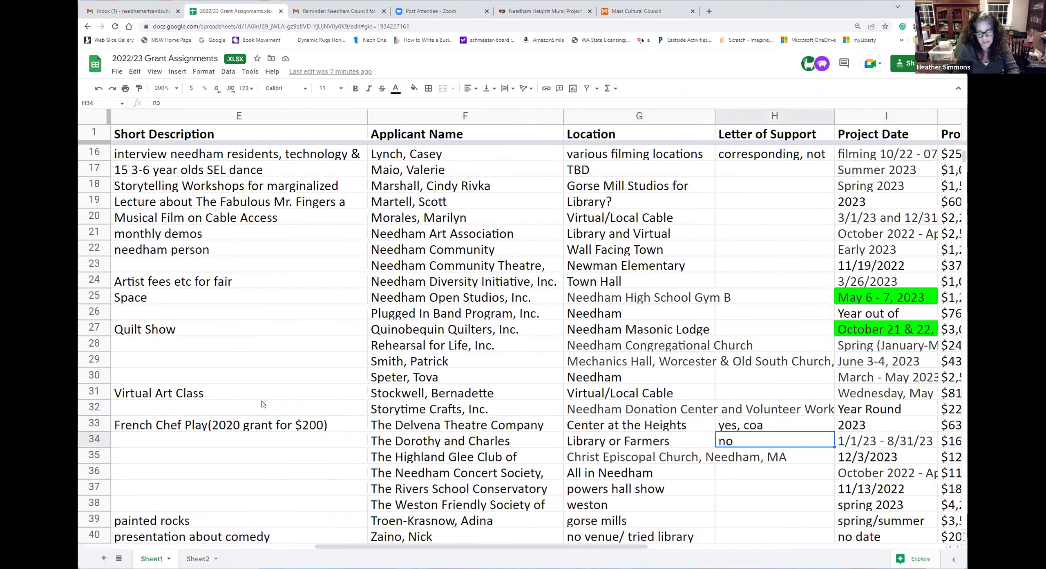
key("Right")
key("Left")
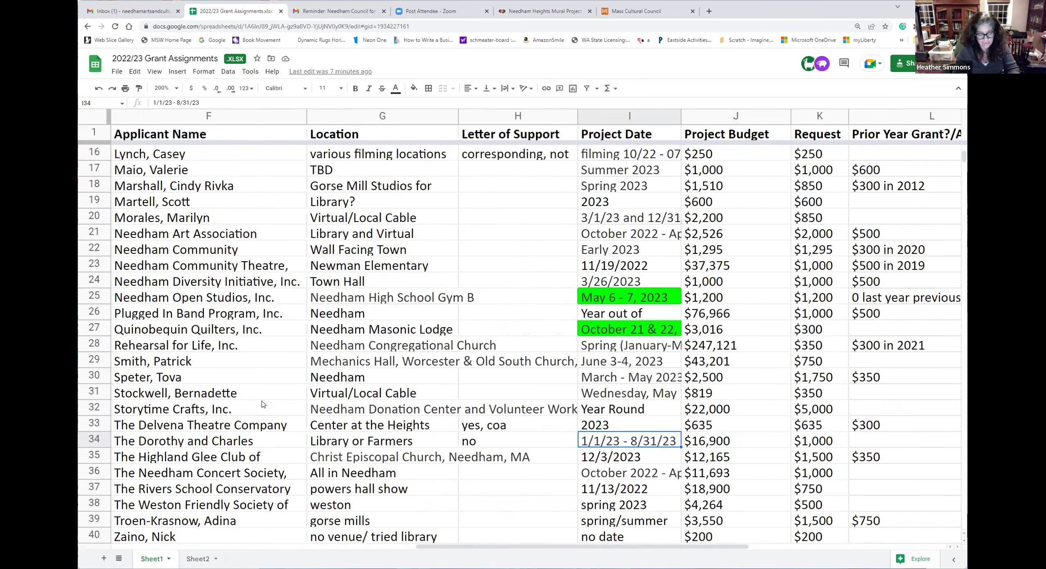
Step: Return to the grant number of MCA's WCT ASL Storytime in row 34 and check its short description cell
key("Left")
key("Left")
key("Left")
key("Left")
key("Left")
key("Left")
key("Left")
key("Left")
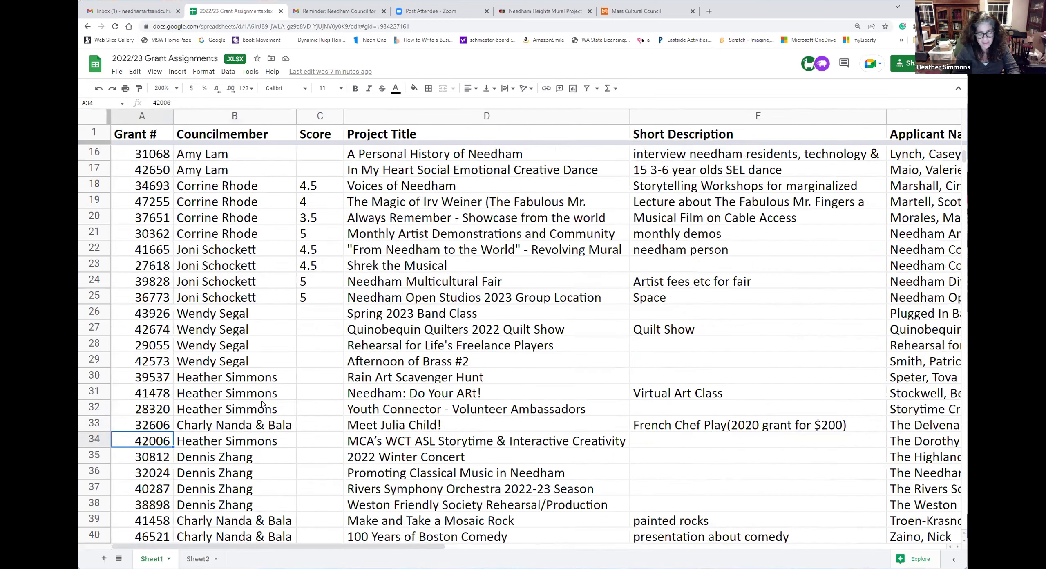
key("Right")
key("Right")
key("Right")
key("Right")
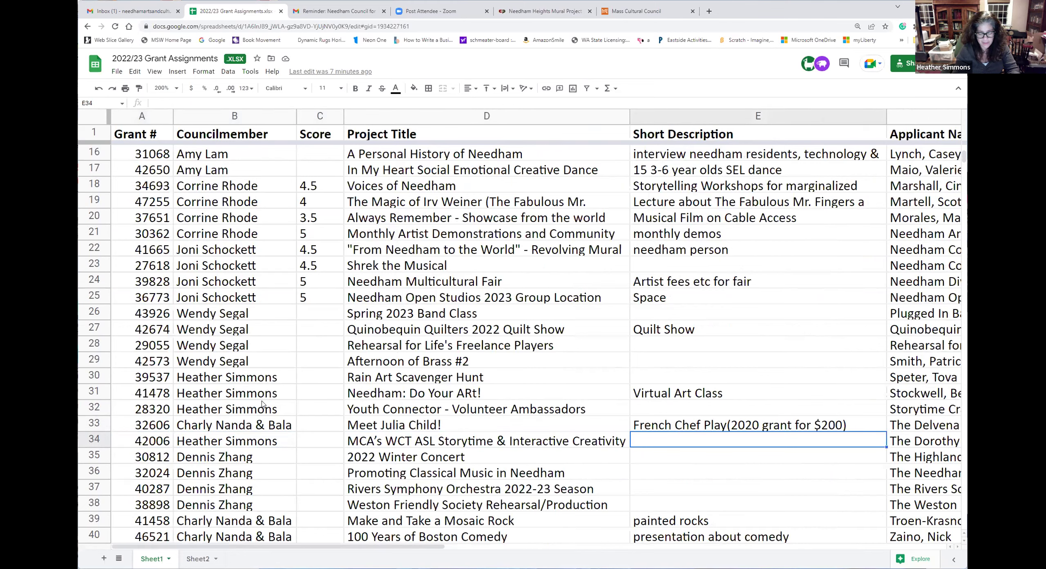
Step: Examine the location, requested amount and project budget of MCA's WCT ASL Storytime in row 34
key("Right")
key("Right")
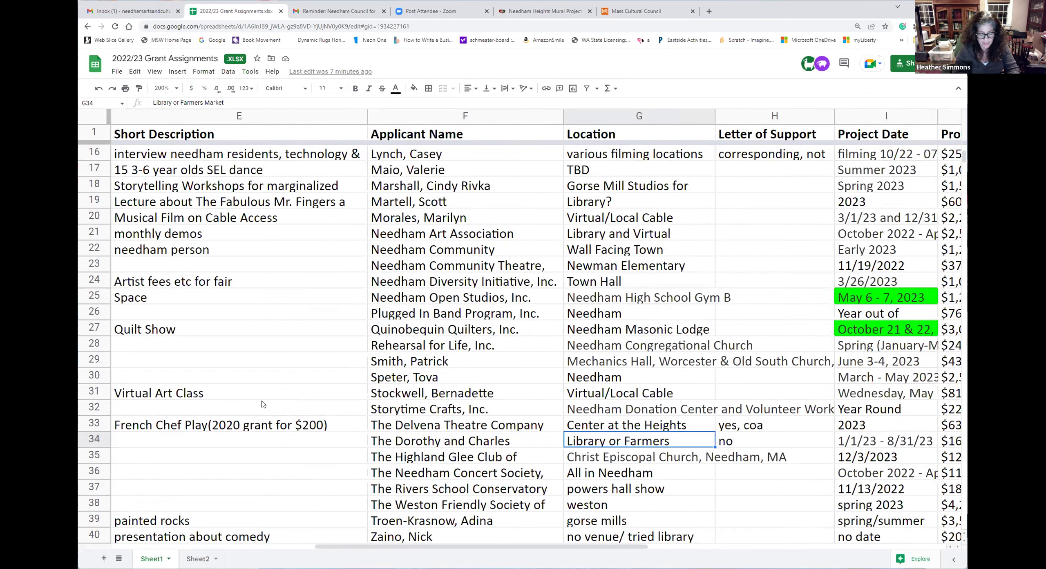
key("Right")
key("Right")
key("Right")
key("Right")
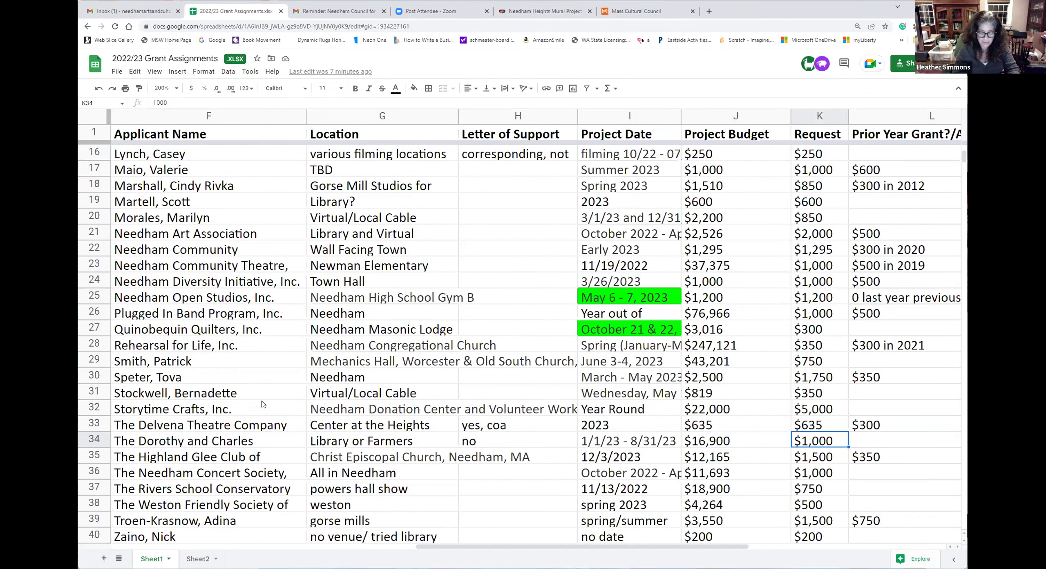
key("Left")
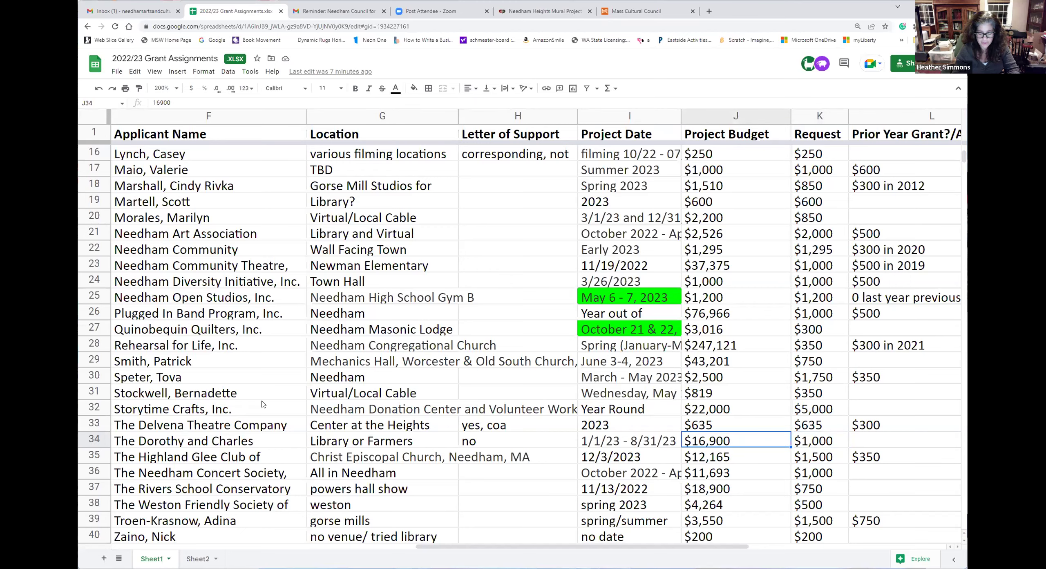
Step: Look over the short description, project title and applicant entries of MCA's WCT ASL Storytime in row 34 again
key("Left")
key("Left")
key("Left")
key("Left")
key("Left")
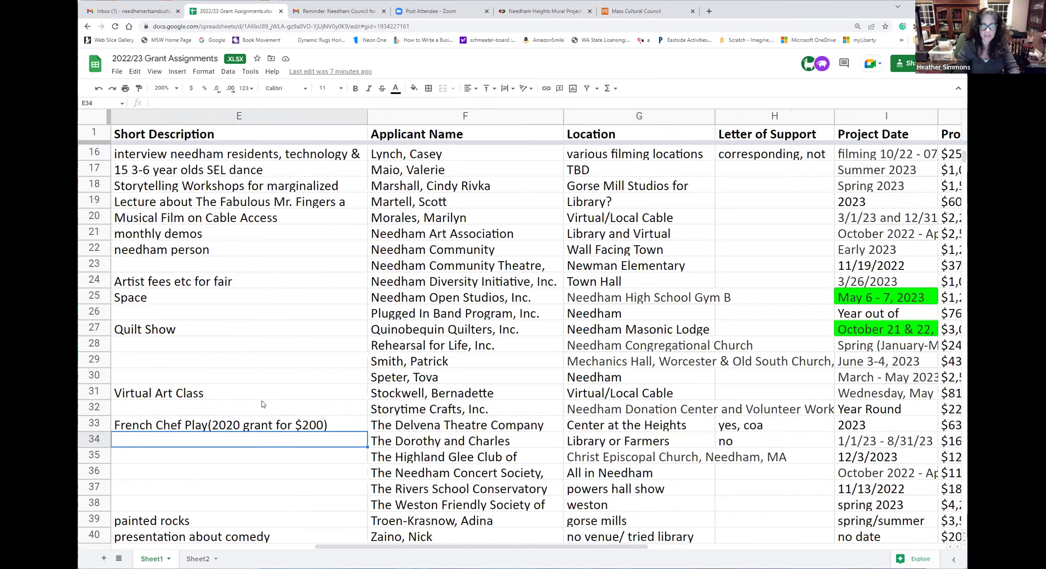
key("Left")
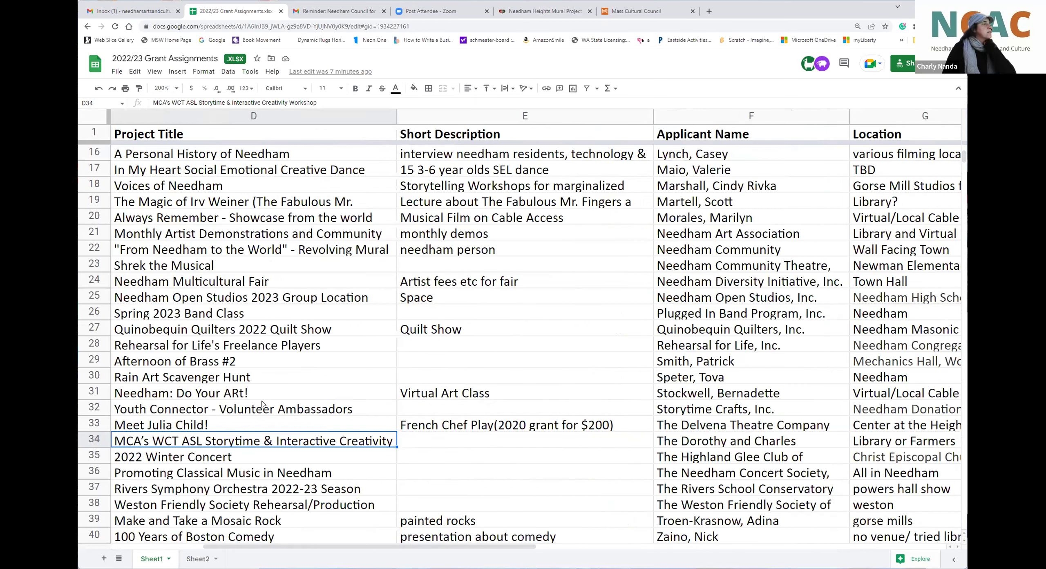
key("Left")
key("Right")
key("Right")
key("Right")
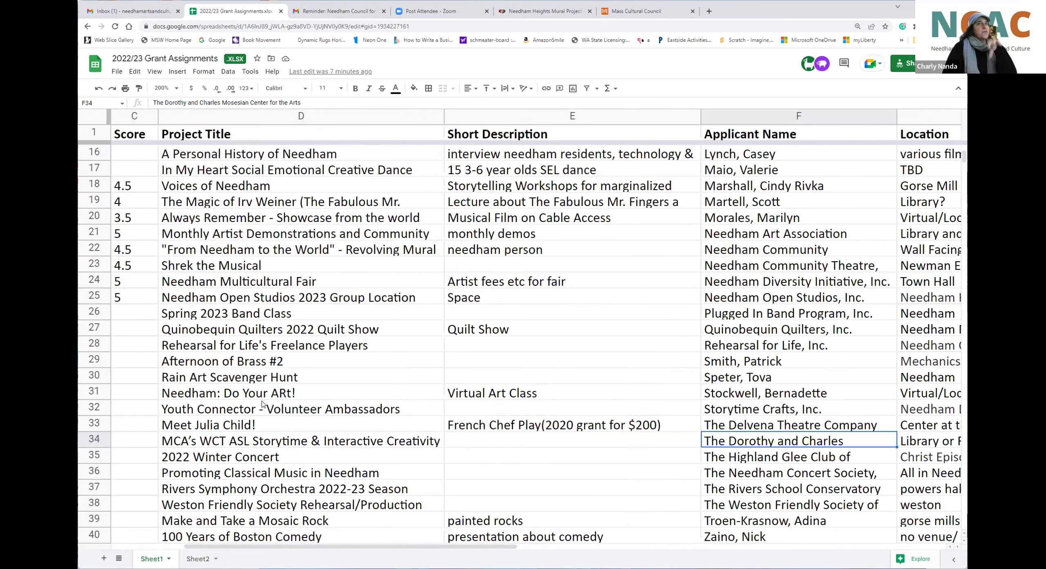
Step: Recheck the project date of MCA's WCT ASL Storytime in row 34 and return to the start of the row
key("Right")
key("Right")
key("Right")
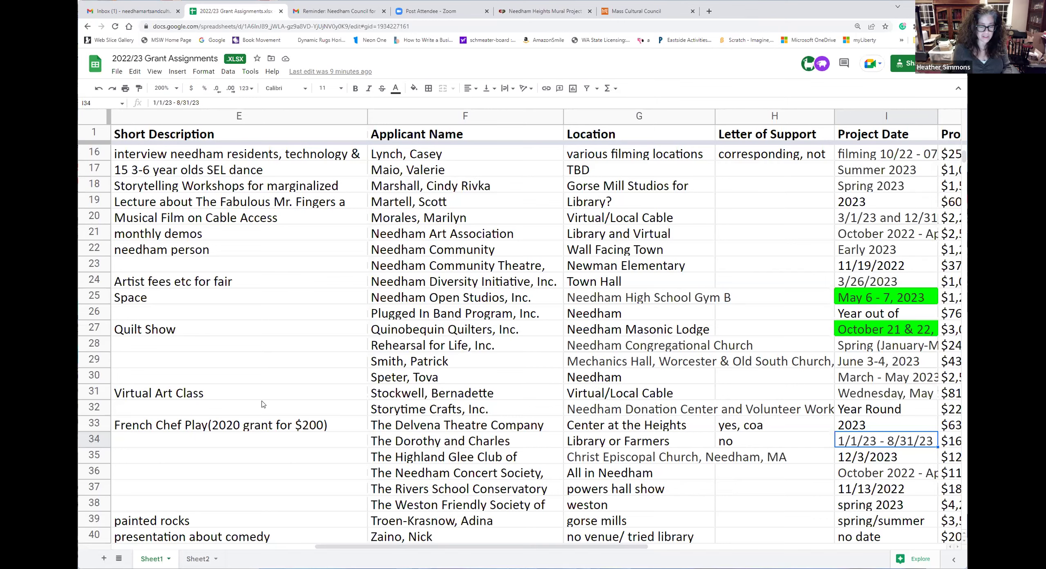
key("Left")
key("Left")
key("Left")
key("Left")
key("Left")
key("Left")
key("Left")
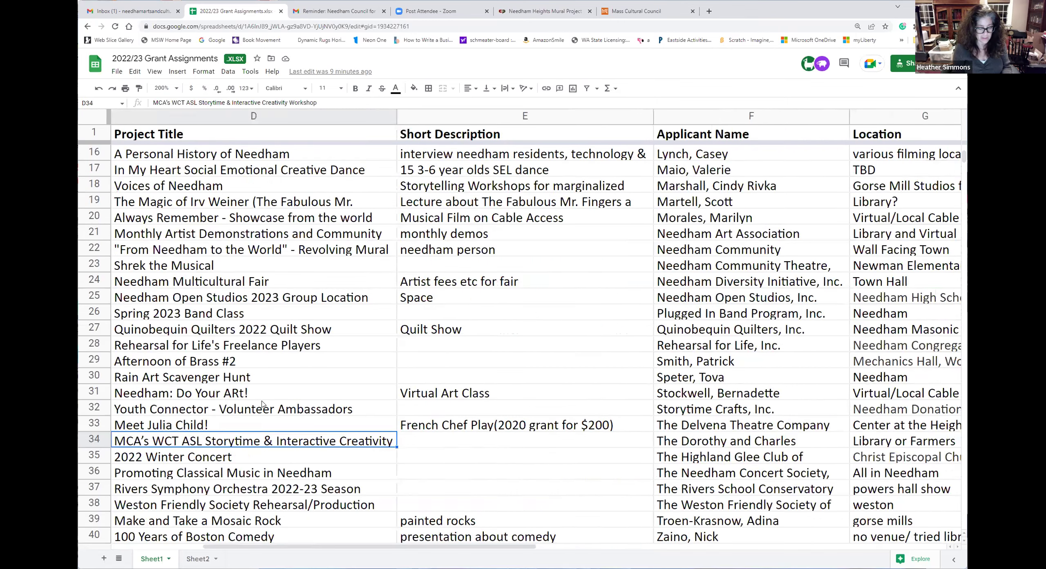
key("Left")
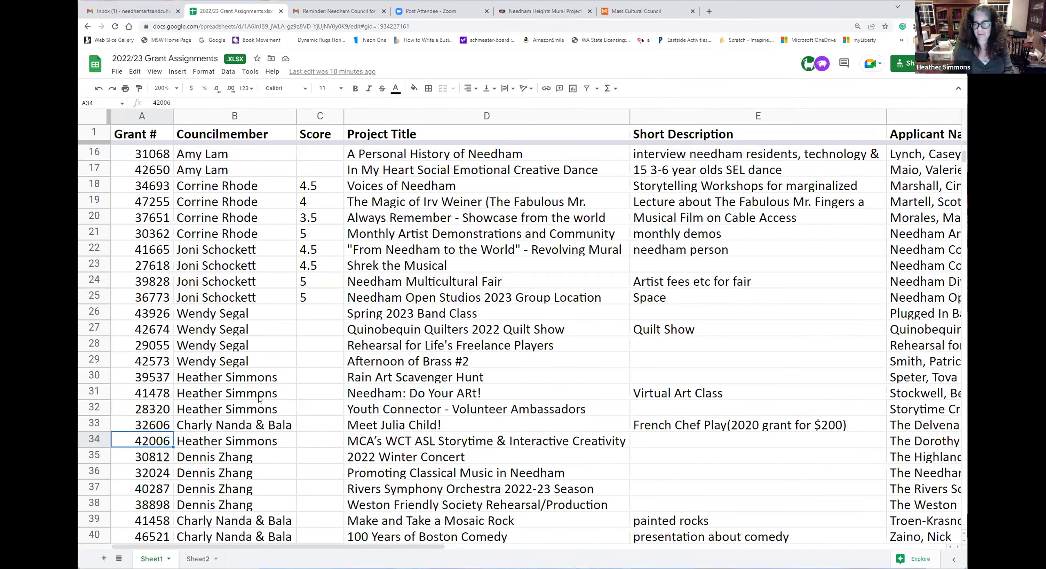
Step: Move on to 2022 Winter Concert in row 35 and read its councilmember, project title and applicant entries
scroll(259, 399, "down", 2)
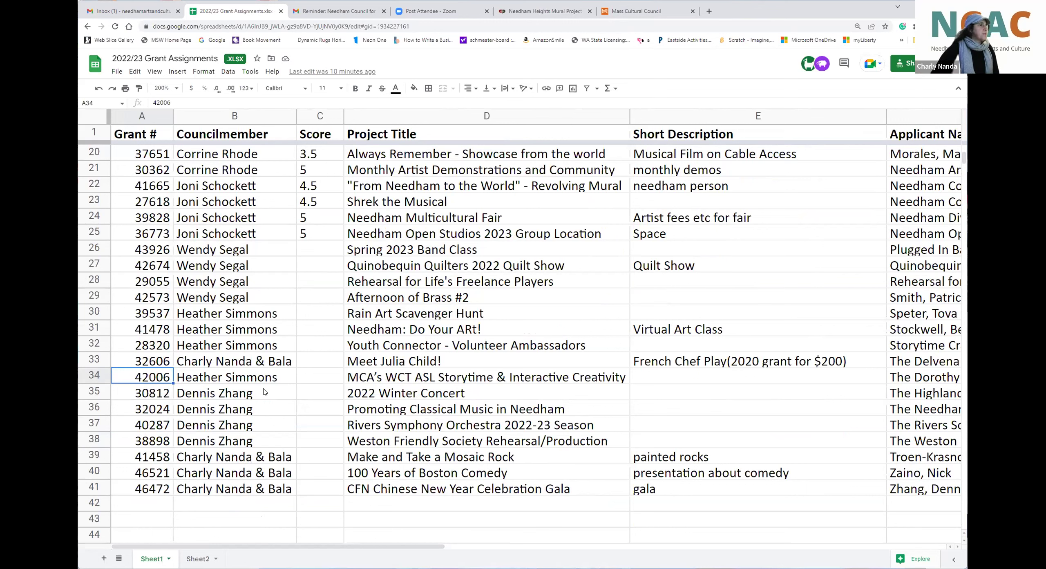
left_click(281, 394)
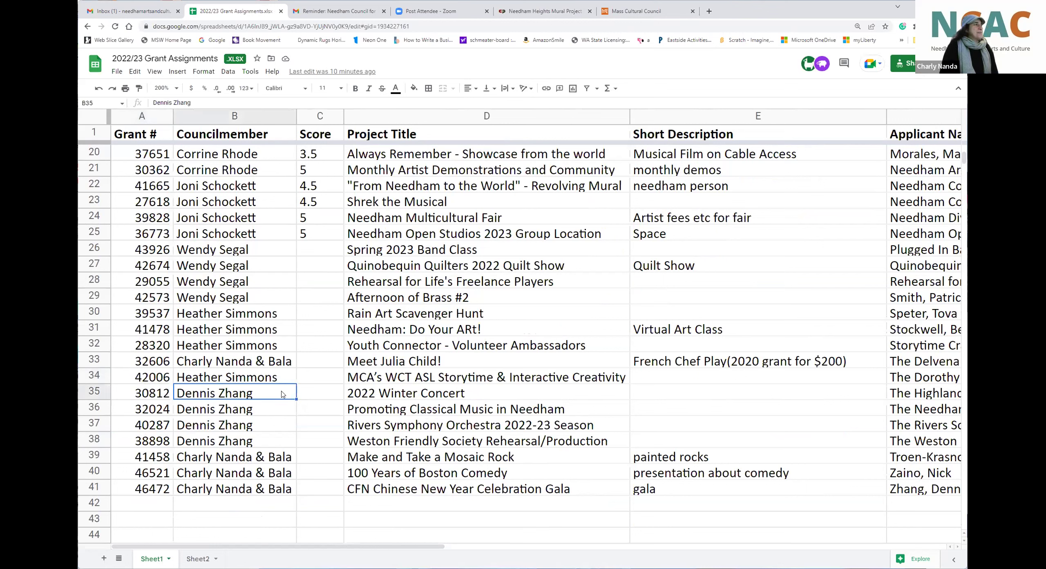
key("Tab")
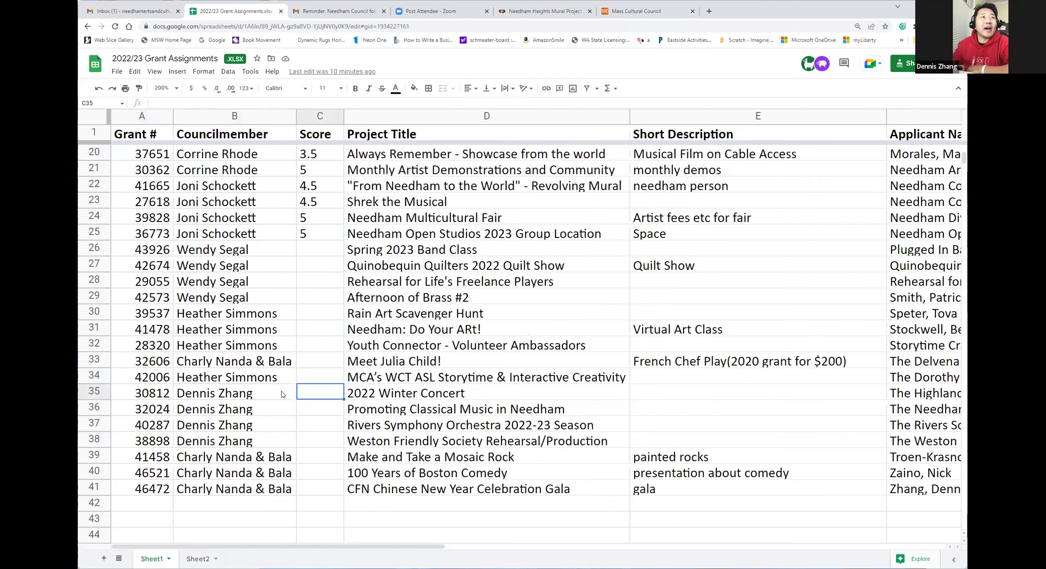
key("Tab")
key("Tab")
key("Tab")
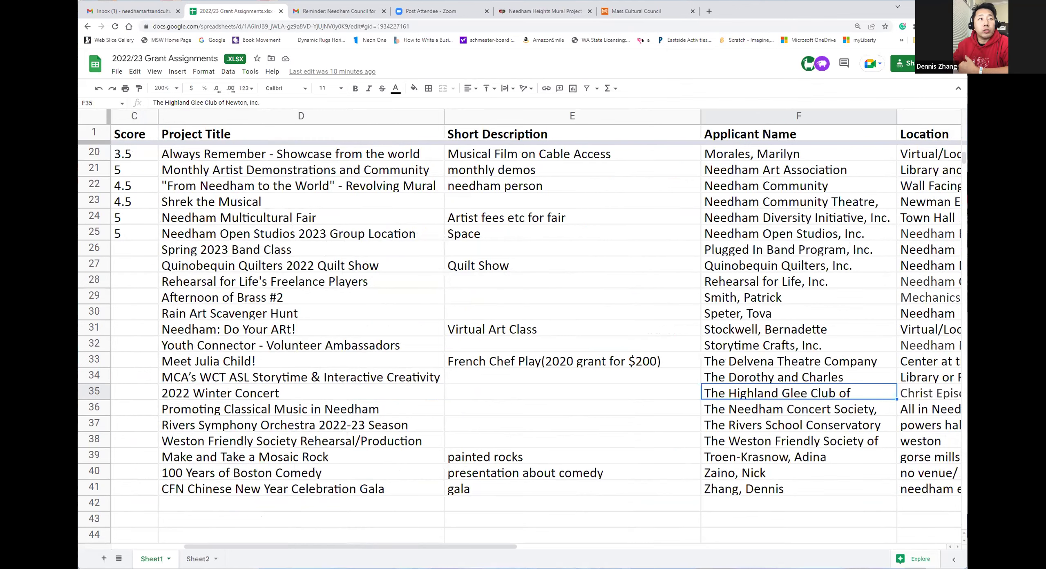
Step: Enter "Winter Show on Dec 3" as the short description of 2022 Winter Concert in row 35
left_click_drag(230, 547, 201, 547)
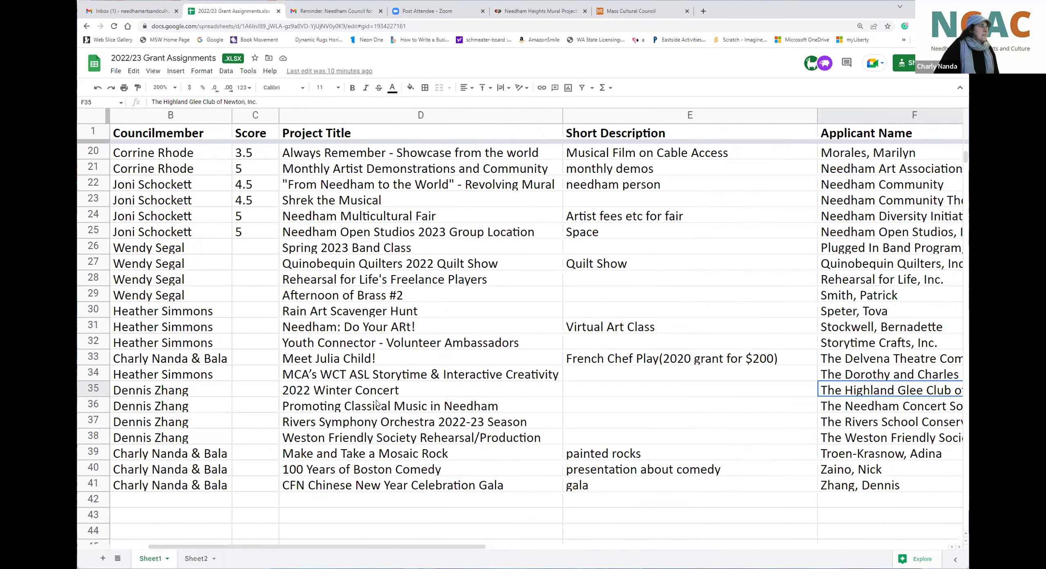
left_click(608, 391)
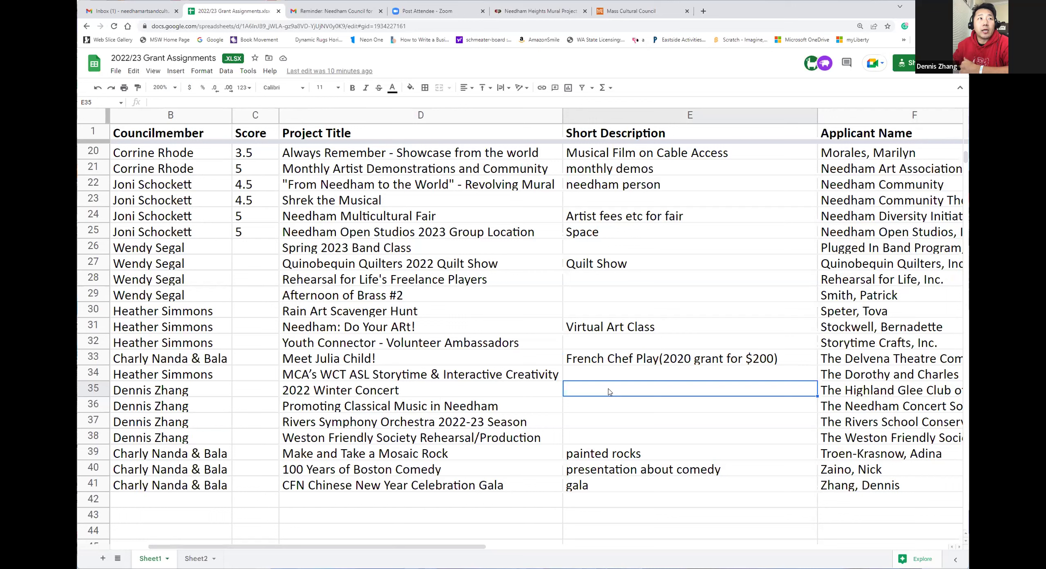
type("Winter Show o")
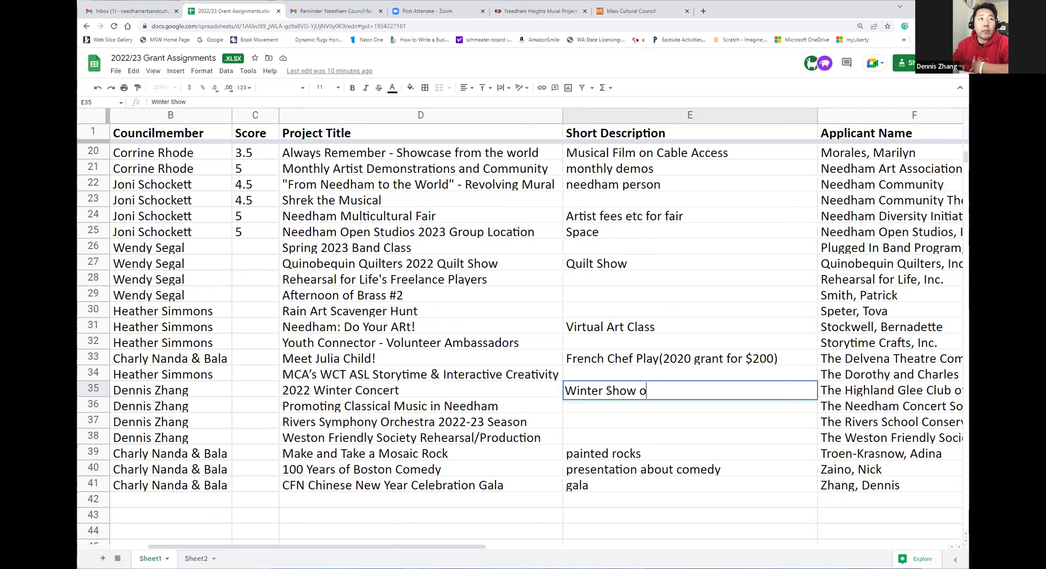
type("n Dec 3")
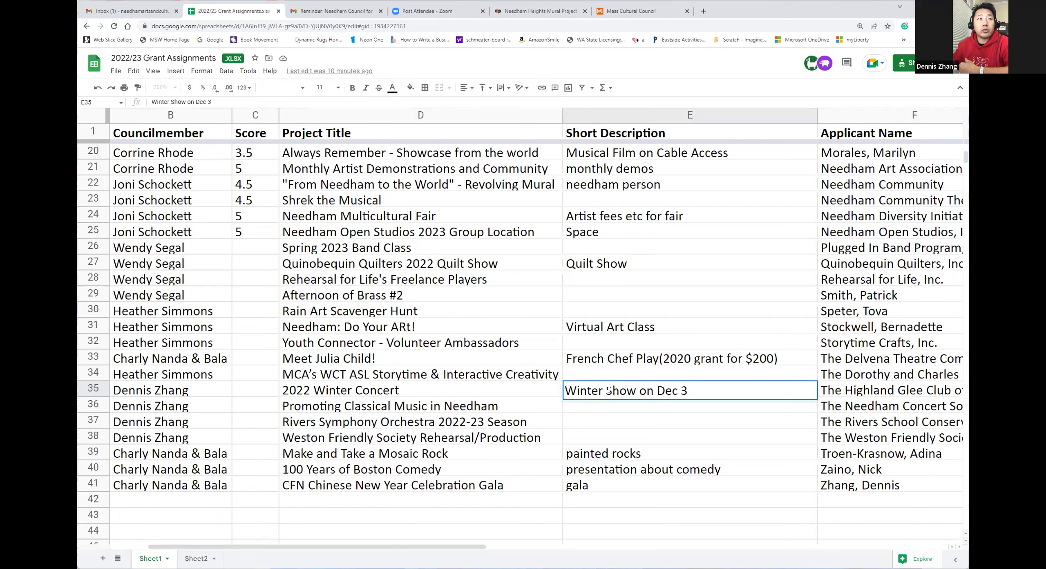
left_click(671, 411)
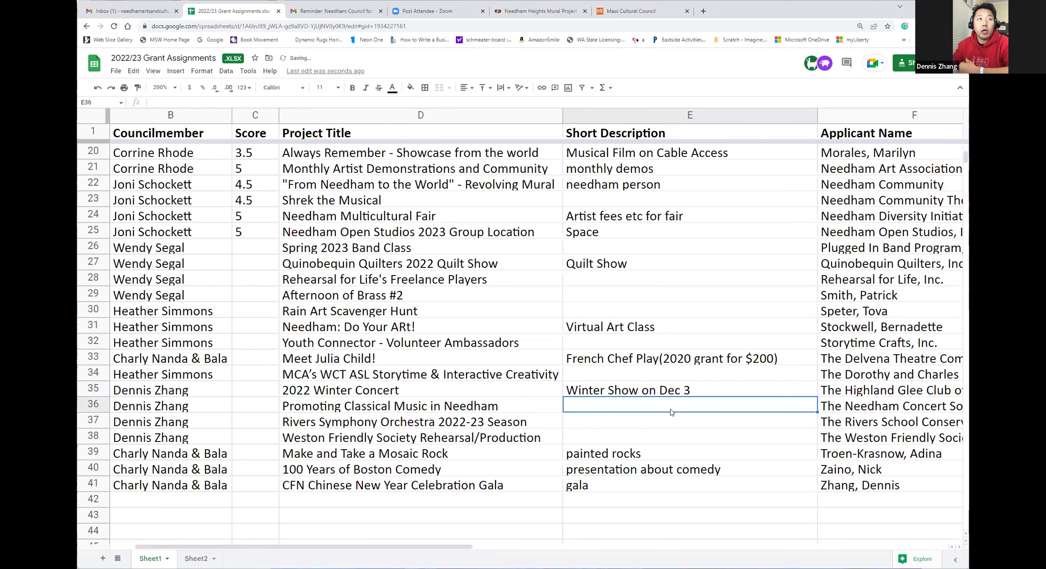
Step: Check the location, letter of support and project date of 2022 Winter Concert in row 35, returning to its title
key("Up")
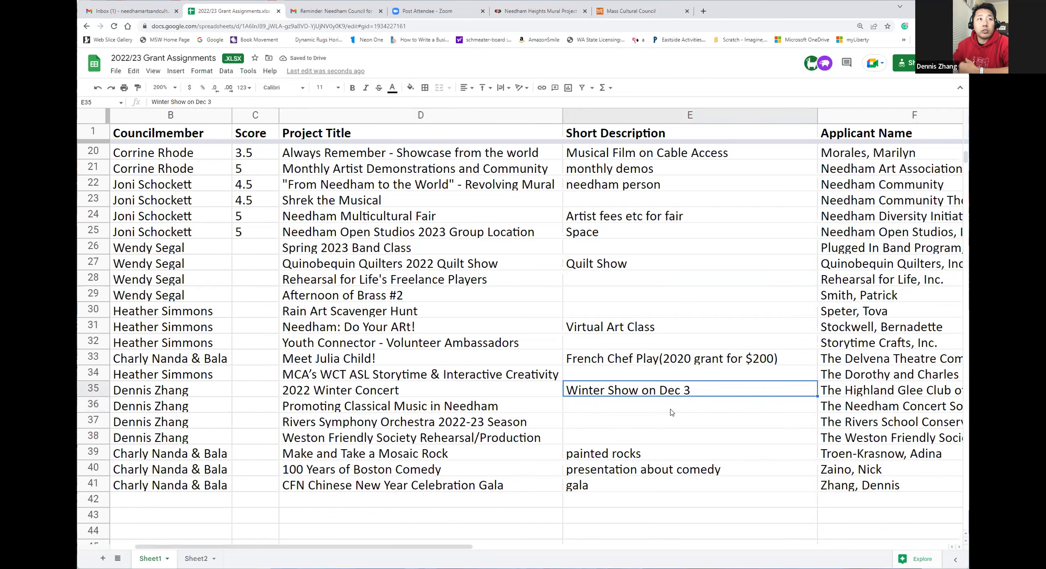
key("Right")
key("Right")
key("Right")
key("Right")
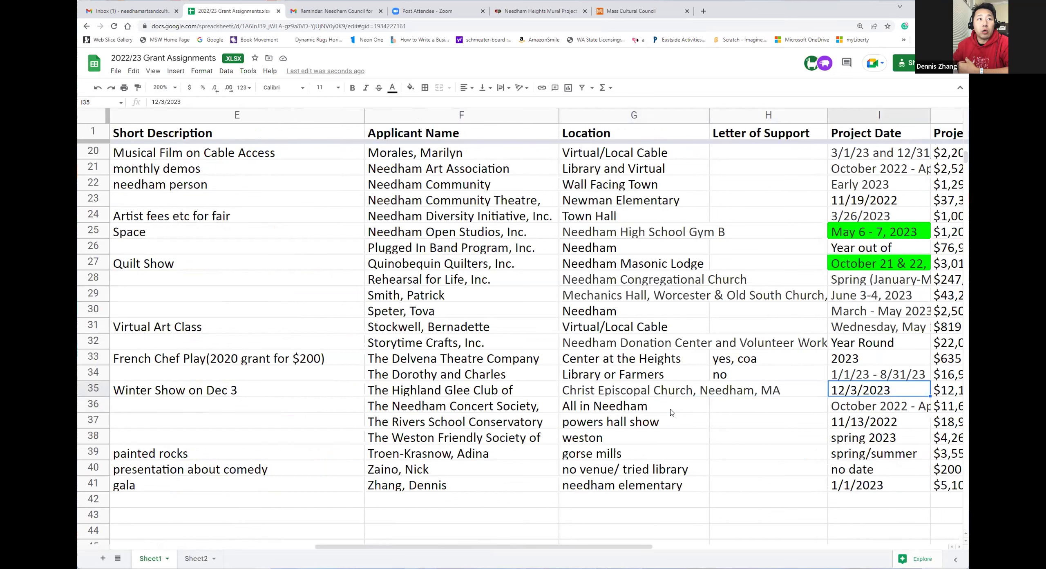
key("Left")
key("Left")
key("Left")
key("Left")
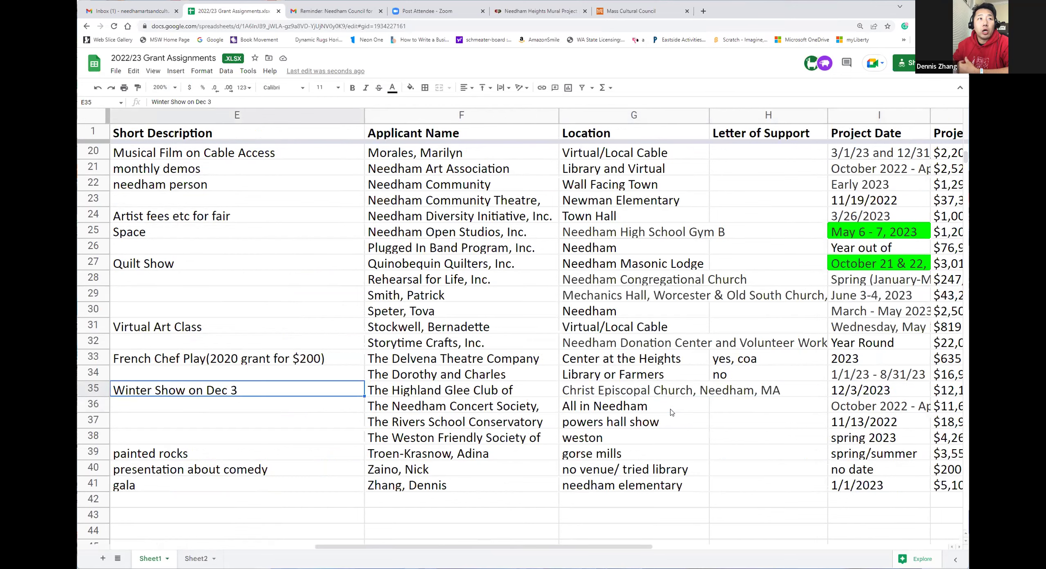
key("Left")
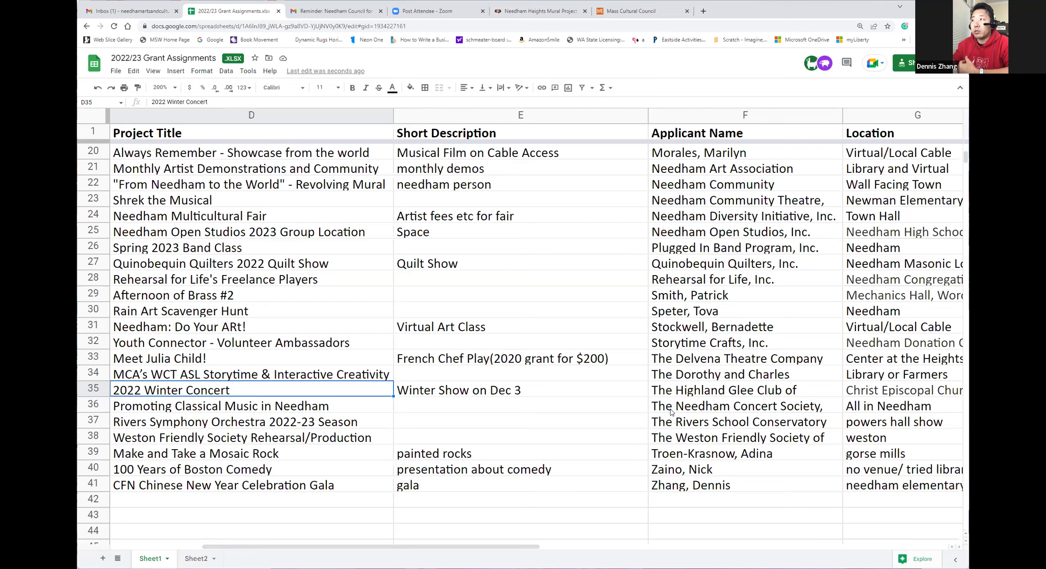
Step: Review the 2022 Winter Concert entries in row 35 from the project title across to the requested amount
key("Right")
key("Right")
key("Right")
key("Right")
key("Right")
key("Right")
key("Right")
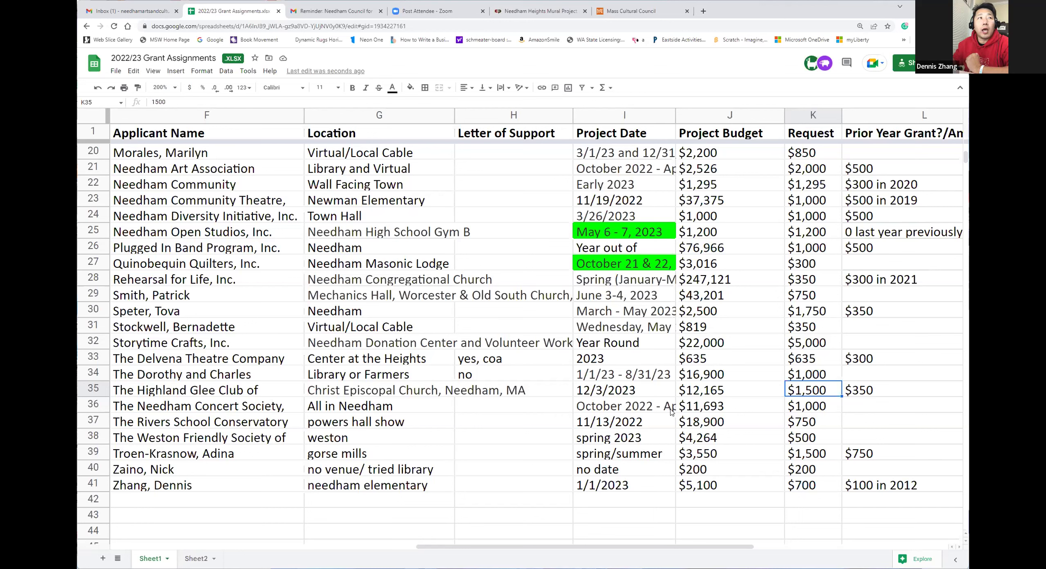
Step: Highlight the project date of 2022 Winter Concert in row 35 with a green fill
key("Left")
key("Left")
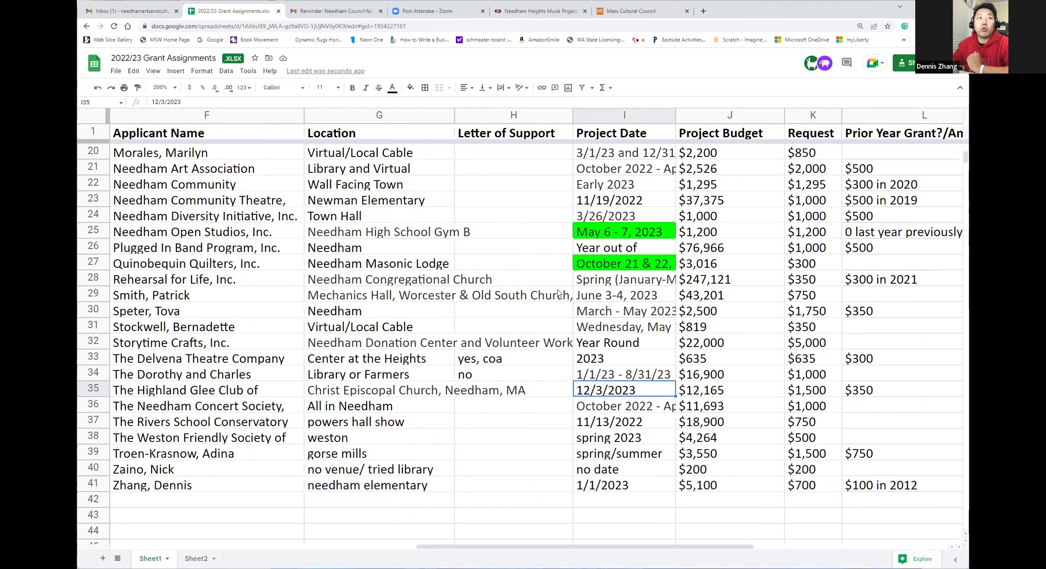
left_click(410, 88)
left_click(459, 130)
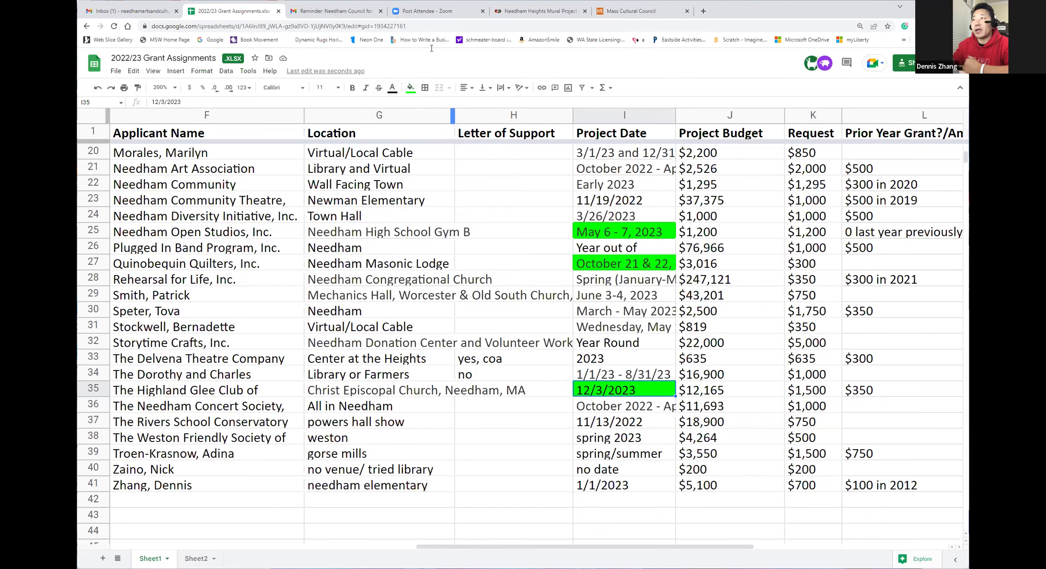
Step: Check the location of 2022 Winter Concert in row 35 and go back to its project title and score cells
left_click(330, 393)
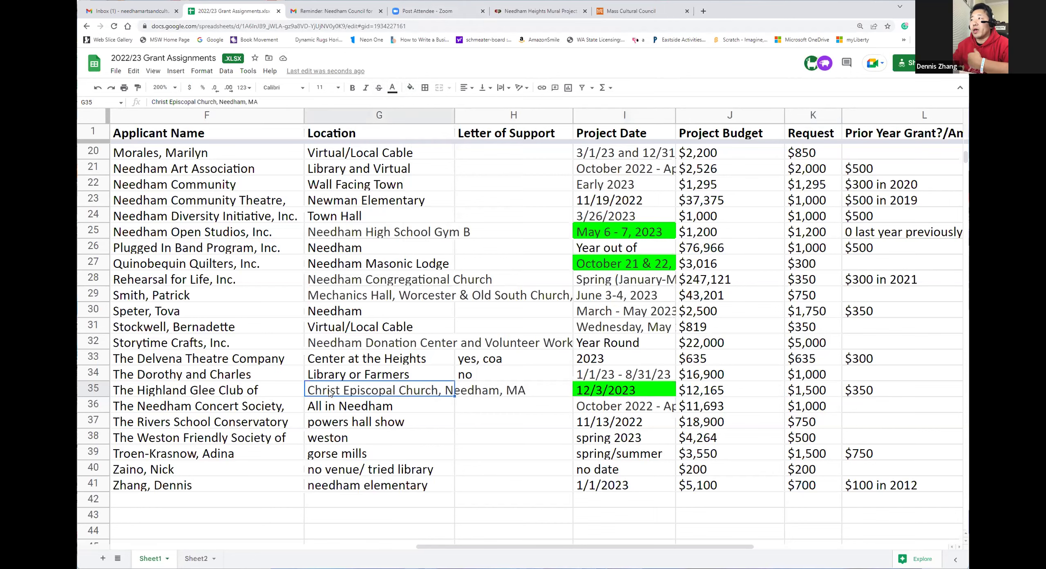
key("Left")
key("Left")
key("Left")
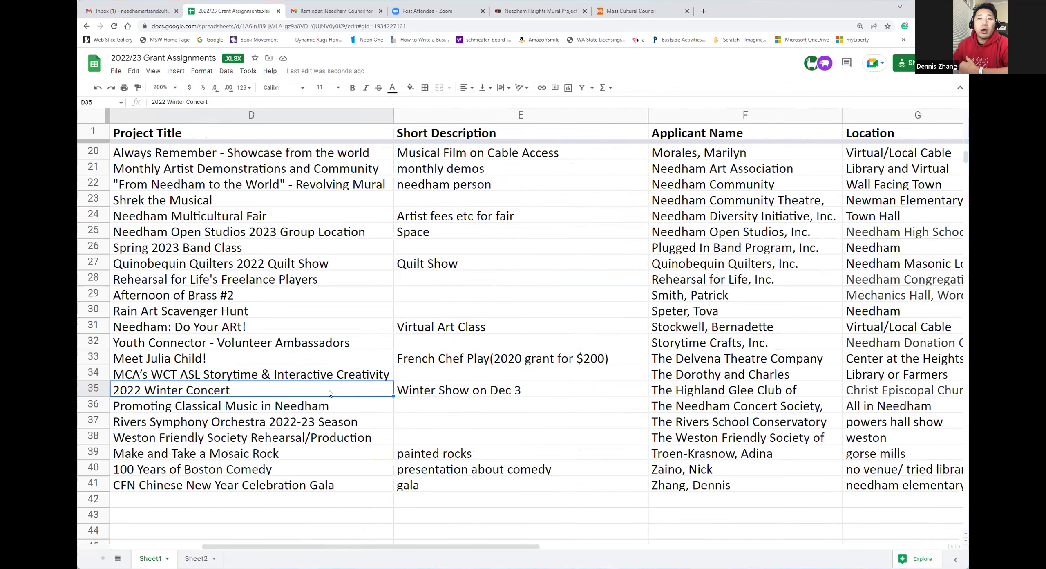
key("Left")
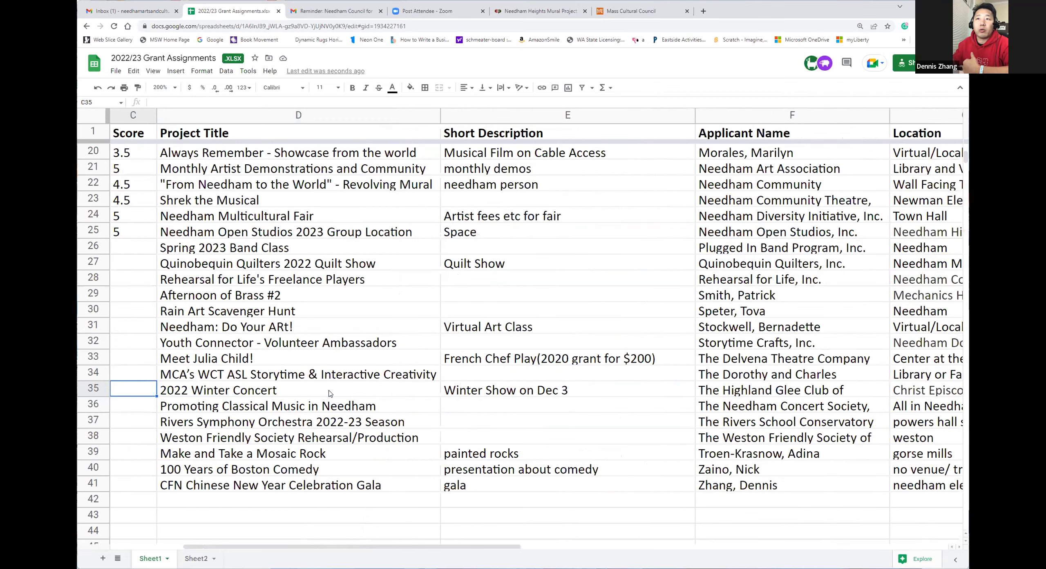
Step: Check the project budget and project date of Promoting Classical Music in Needham in row 36, returning to its project title
key("Right")
key("Right")
key("Down")
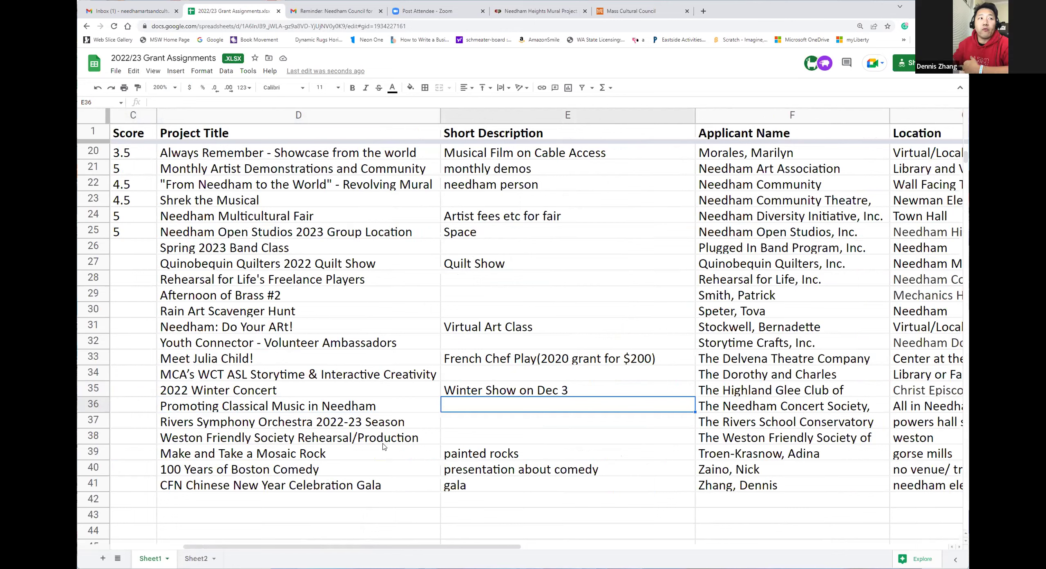
key("Right")
key("Right")
key("Right")
key("Right")
key("Right")
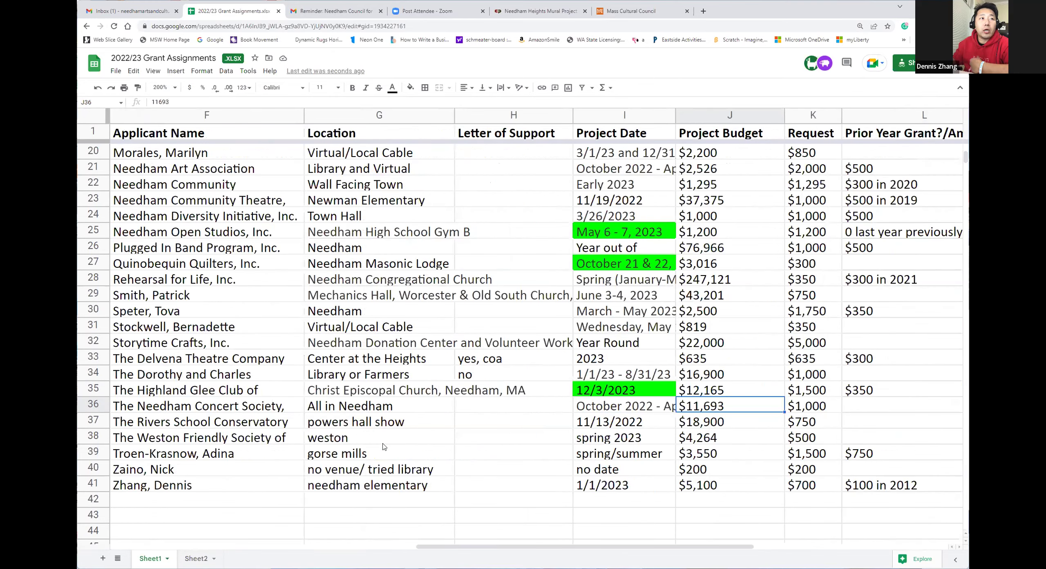
key("Left")
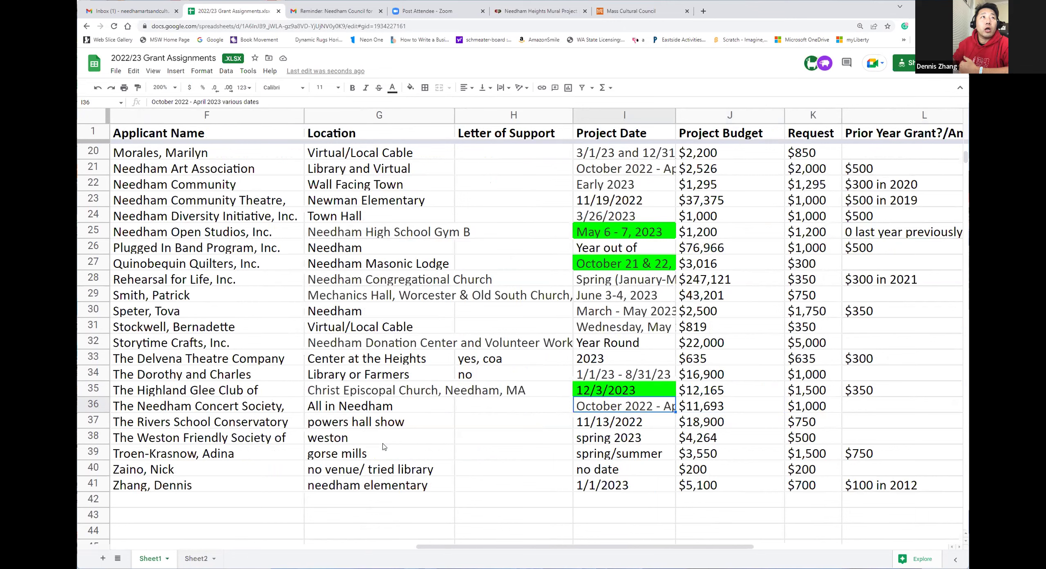
key("Left")
key("Left")
key("Left")
key("Left")
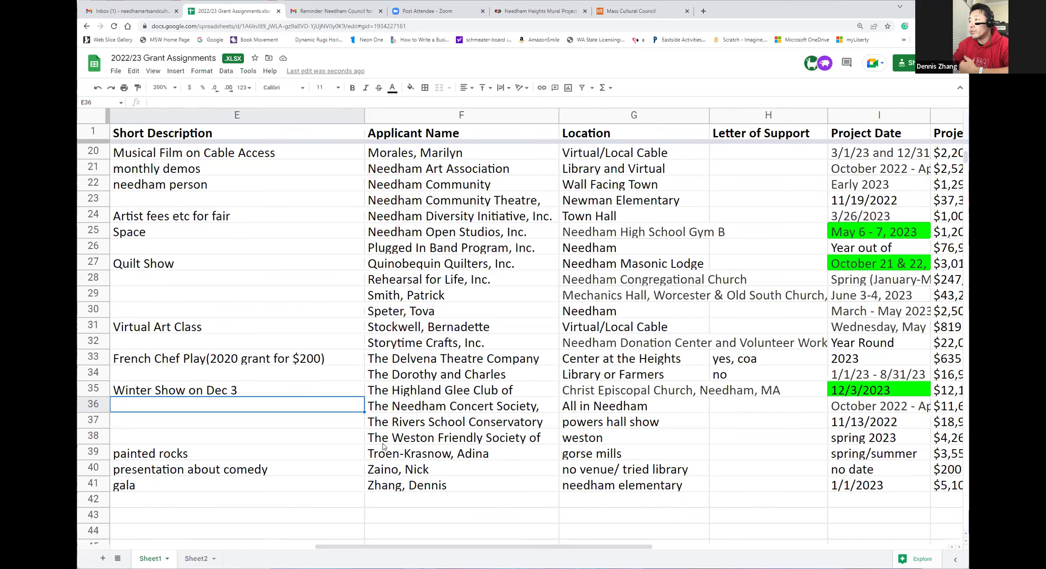
key("Left")
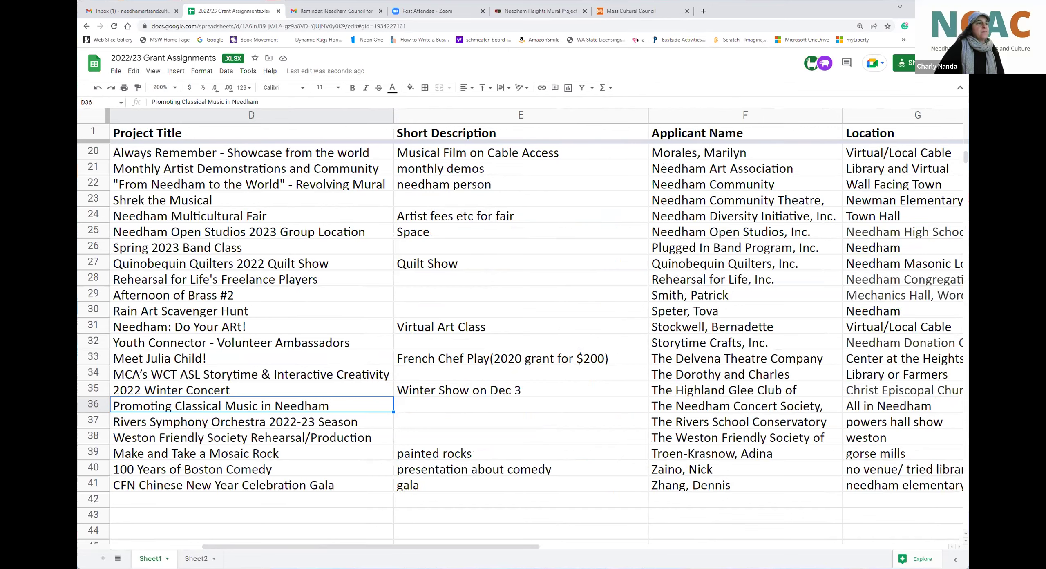
Step: Review the location and project date of Promoting Classical Music in Needham in row 36, going back to its grant number
key("Right")
key("Right")
key("Right")
key("Right")
key("Right")
key("Right")
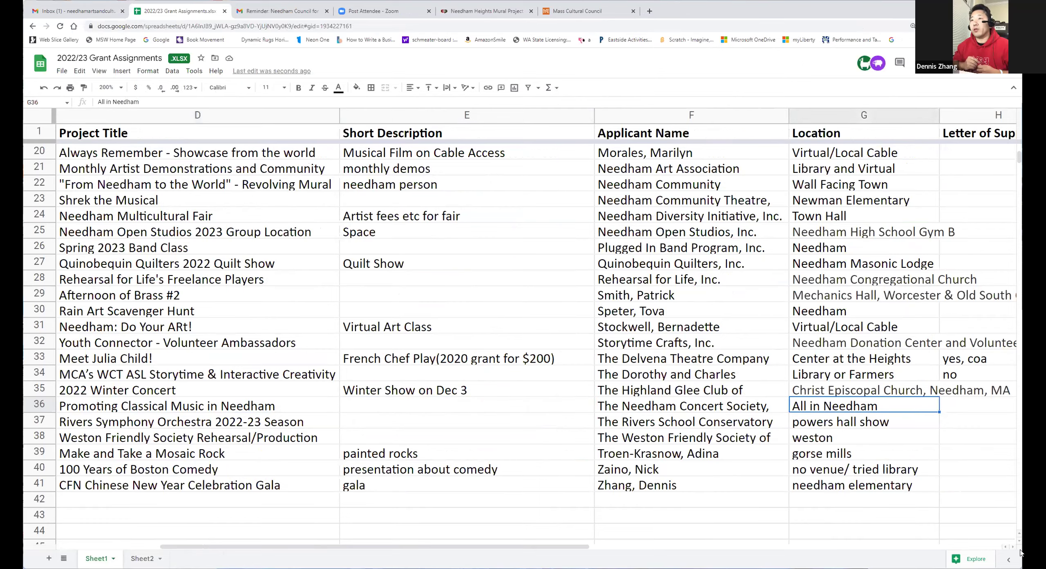
key("Left")
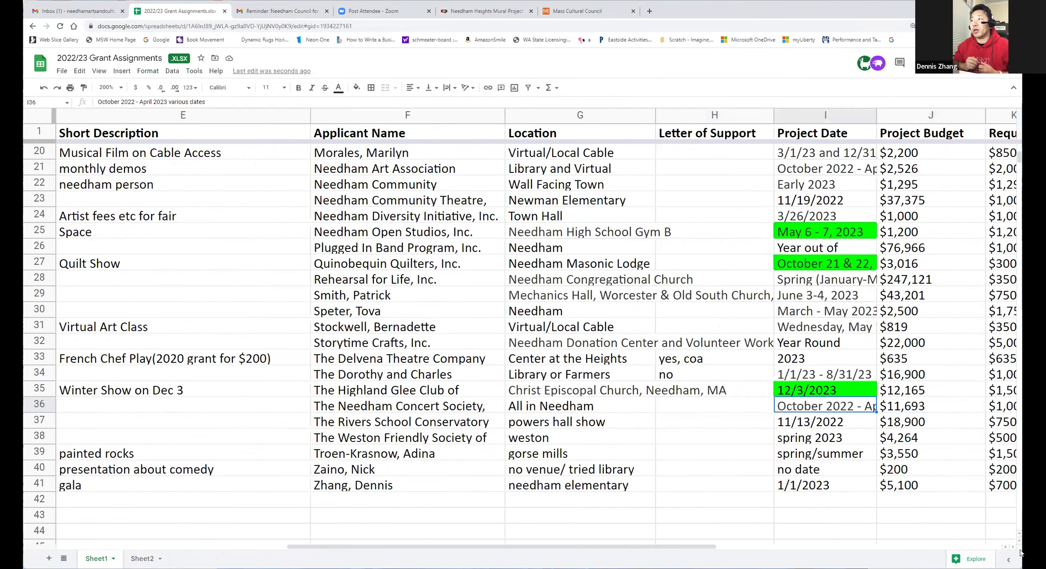
key("Left")
key("Left")
key("Left")
key("Left")
key("Left")
key("Left")
key("Left")
key("Left")
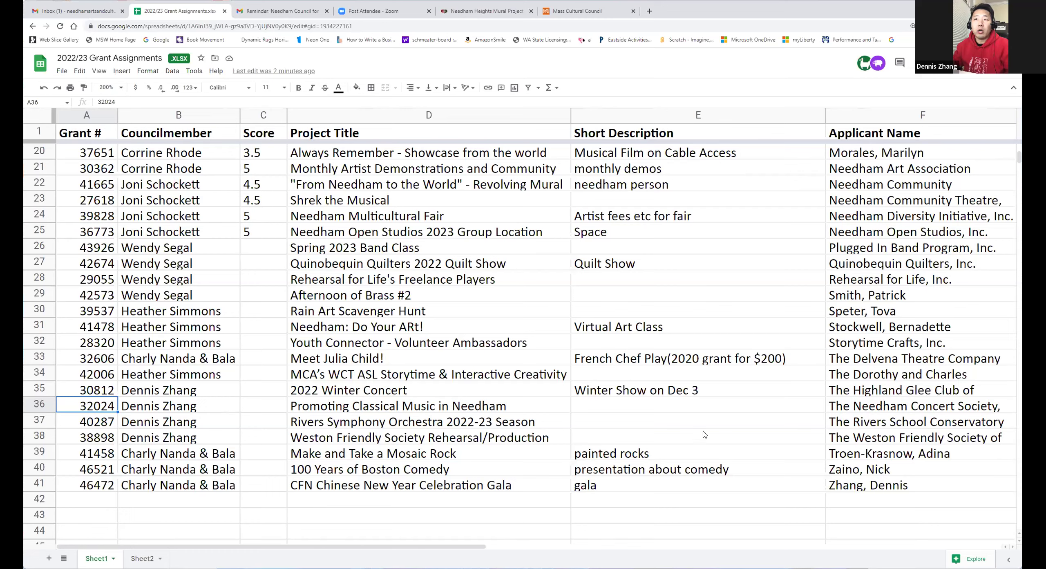
Step: Review the Rivers Symphony Orchestra 2022-23 Season entries in row 37 from the project title across to the prior-year grant
left_click(544, 421)
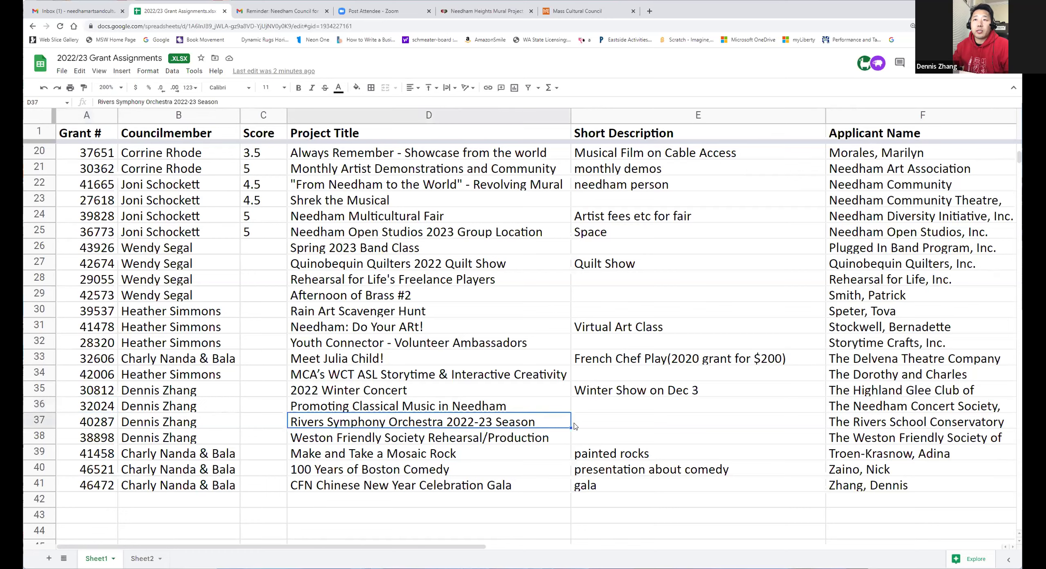
left_click(574, 426)
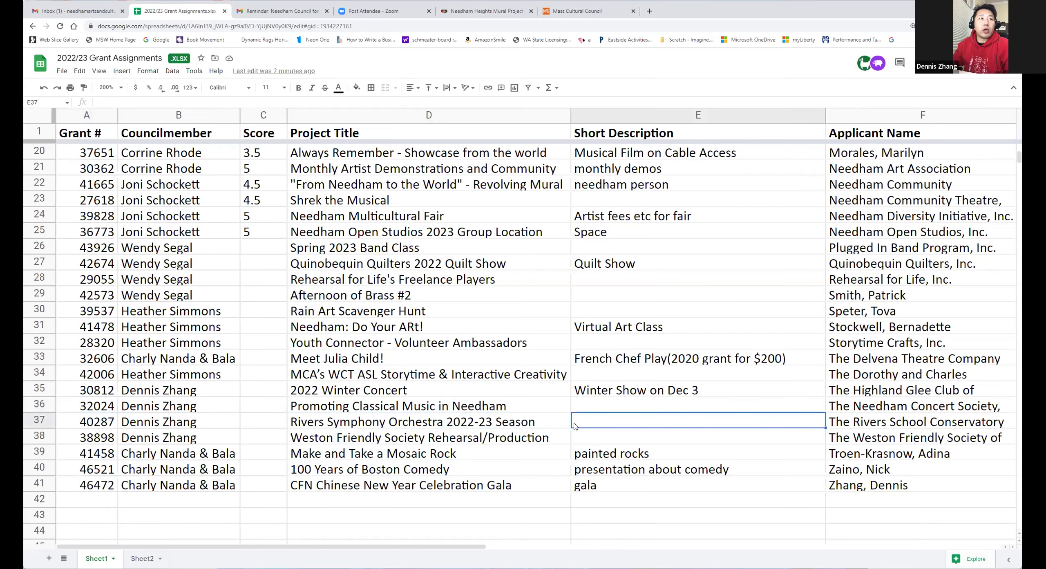
key("Tab")
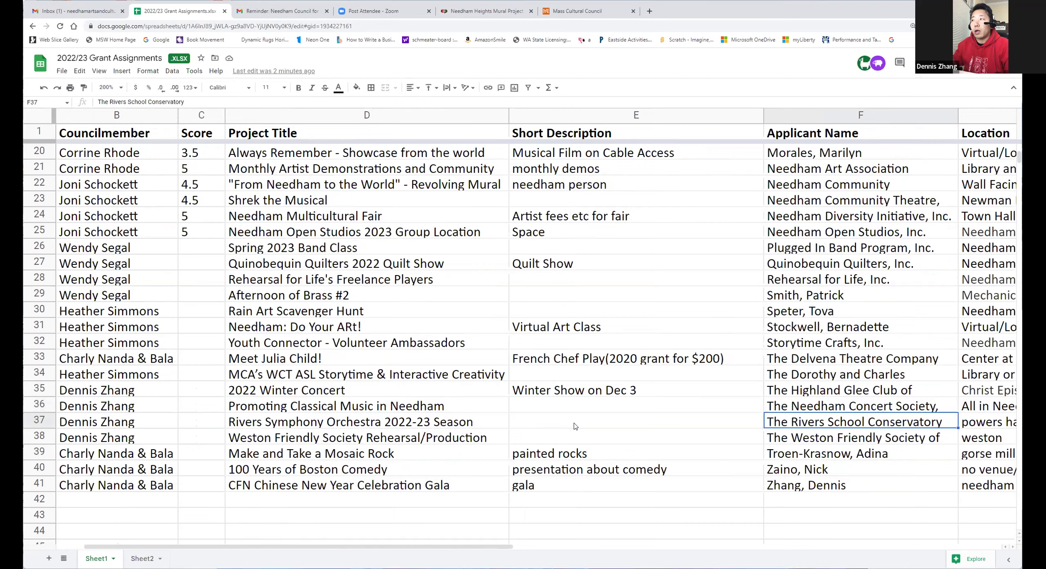
key("Tab")
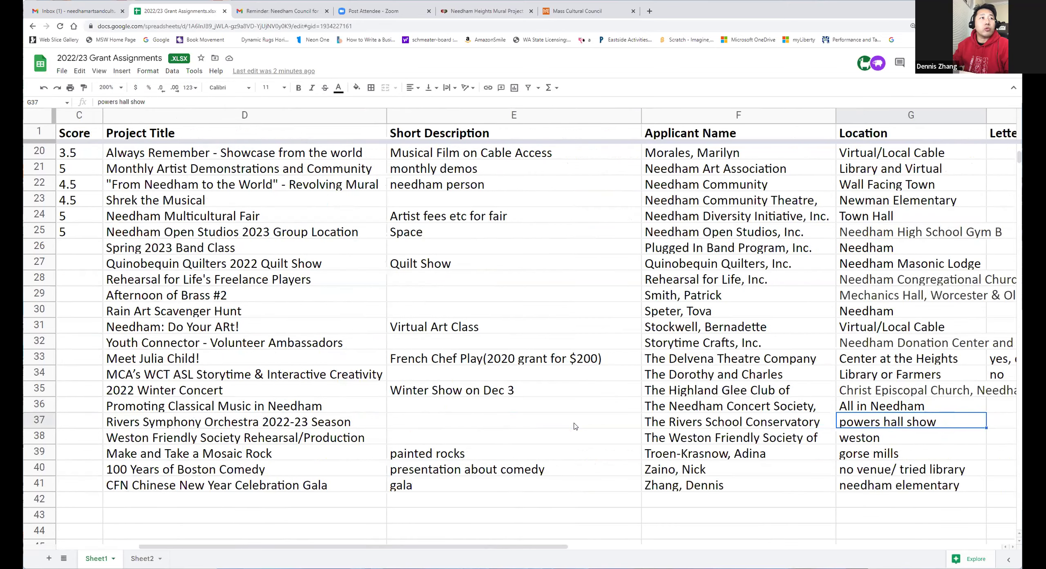
key("Tab")
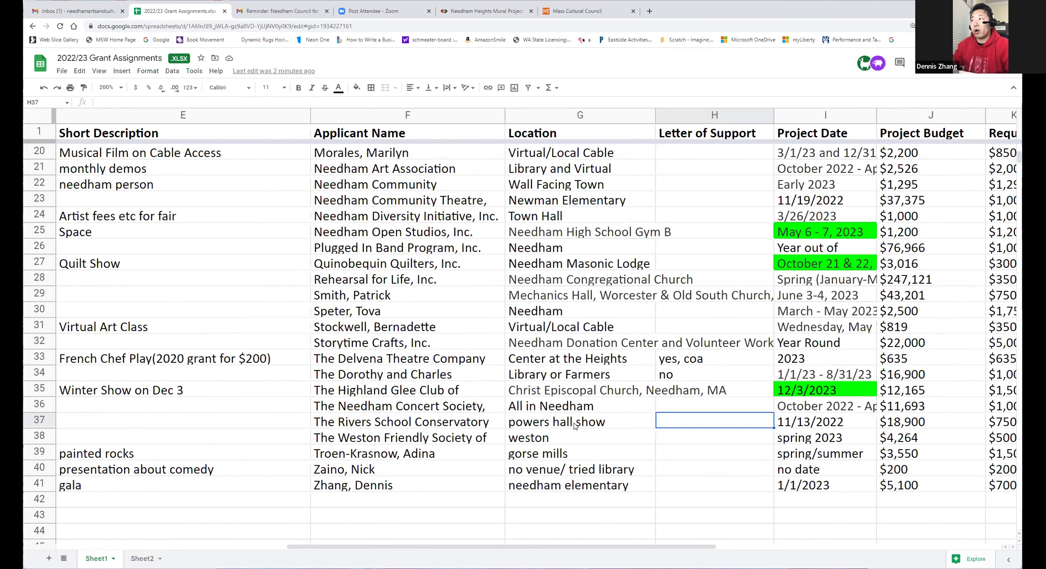
key("Right")
key("Right")
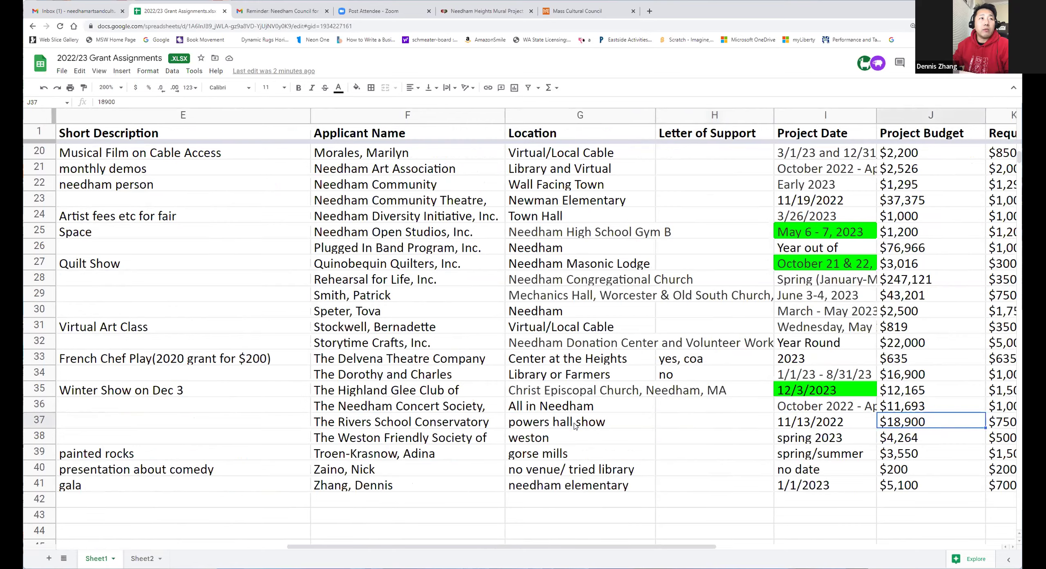
key("Right")
key("Right")
Step: Check the row 37 location of Rivers Symphony Orchestra 2022-23 Season again and go back to its score and project title cells
key("Left")
key("Left")
key("Left")
key("Left")
key("Left")
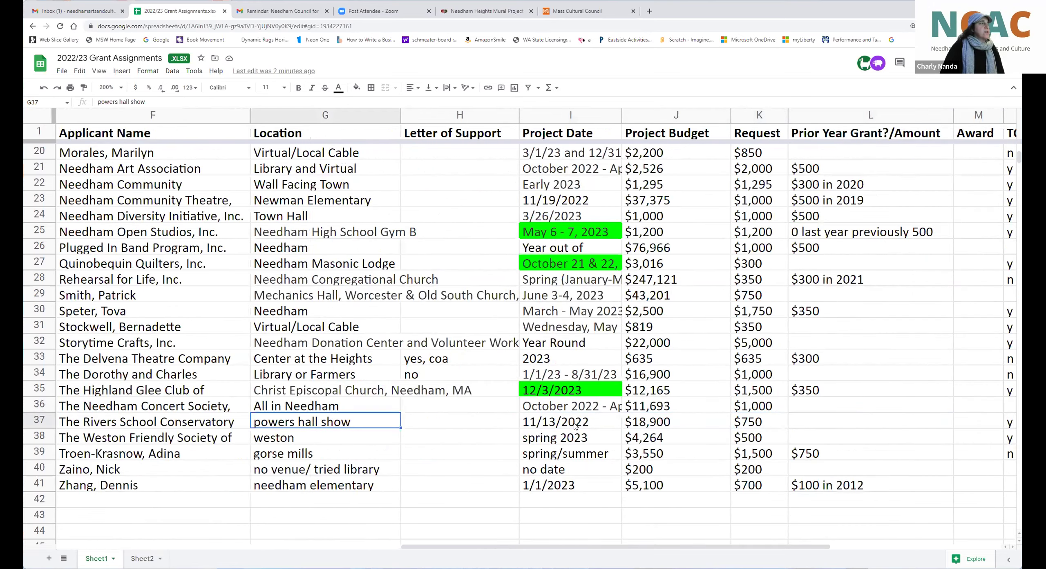
key("Left")
key("Left")
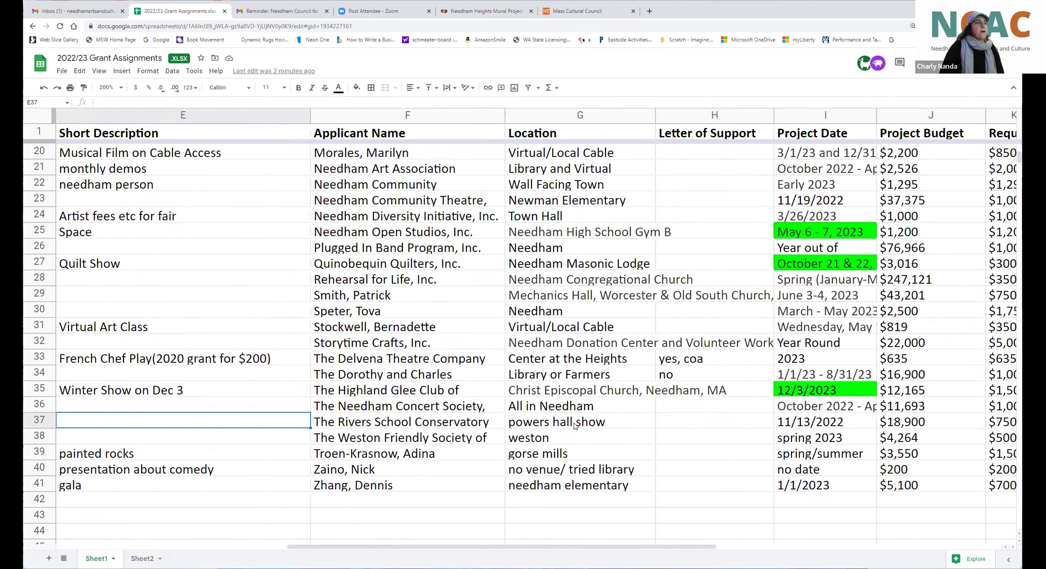
key("Left")
key("Left")
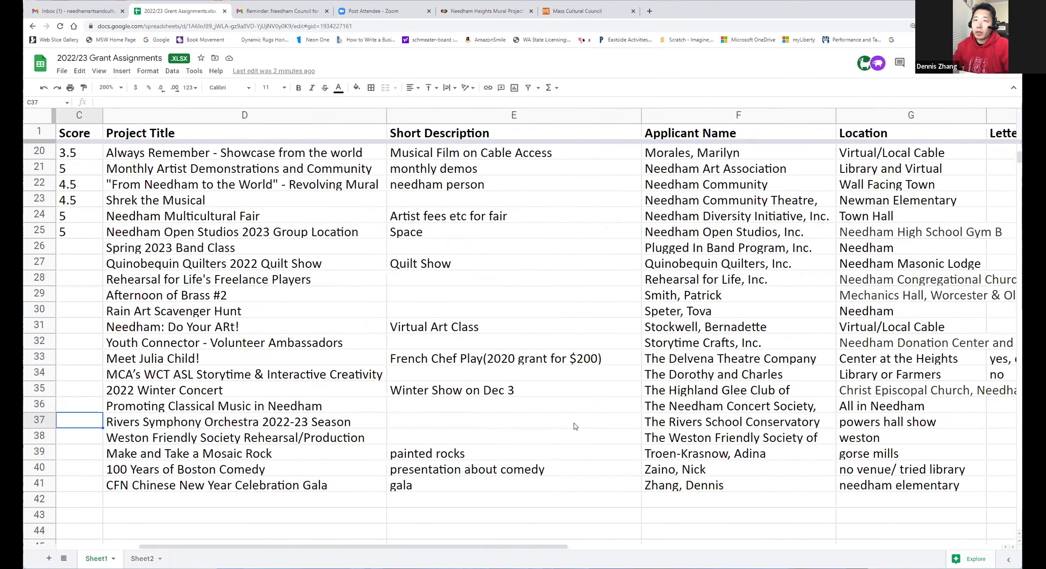
key("Right")
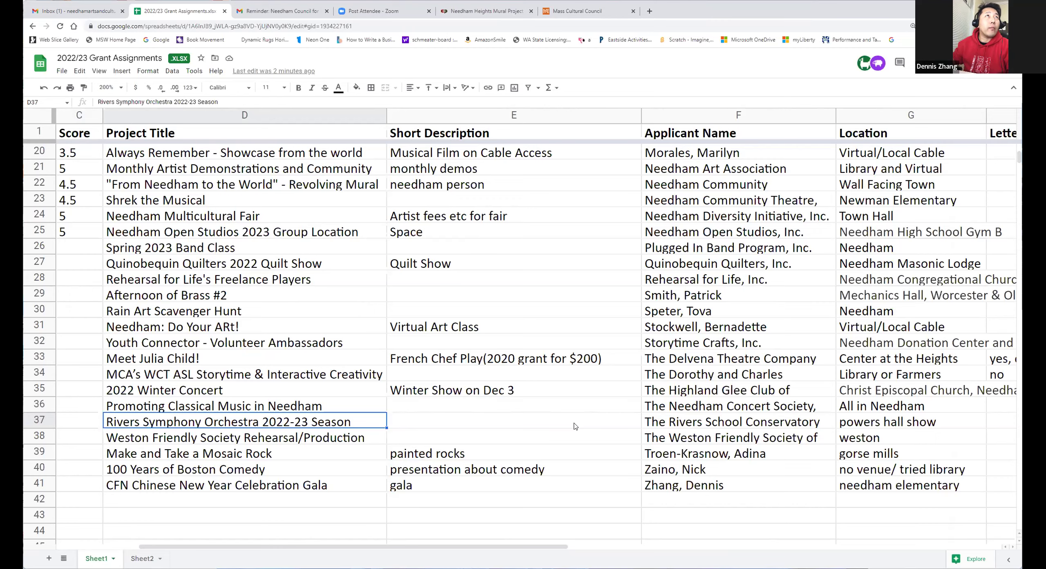
Step: Review the Rivers Symphony Orchestra 2022-23 Season entries in row 37 up to the requested amount
key("Right")
key("Right")
key("Right")
key("Right")
key("Right")
key("Right")
key("Right")
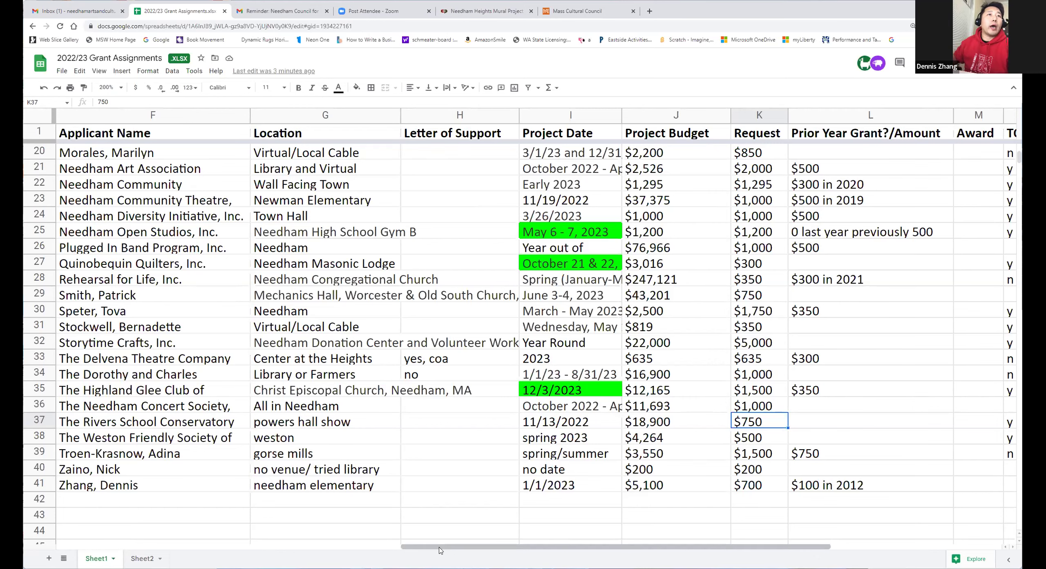
Step: Enter "mirrors" as the short description of Weston Friendly Society Rehearsal/Production in row 38
left_click_drag(405, 551, 390, 550)
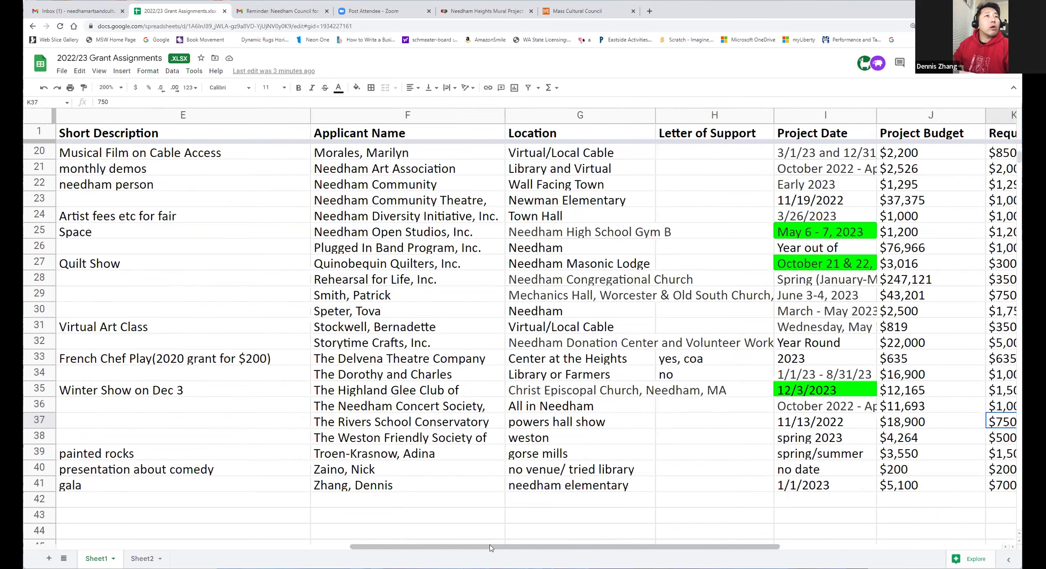
left_click(449, 443)
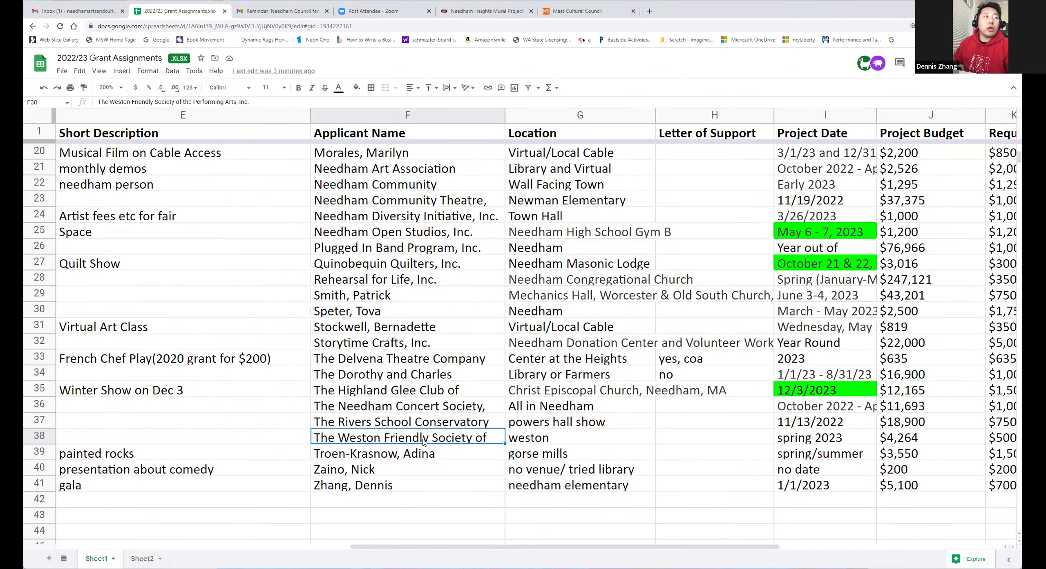
left_click(286, 443)
left_click_drag(380, 547, 299, 545)
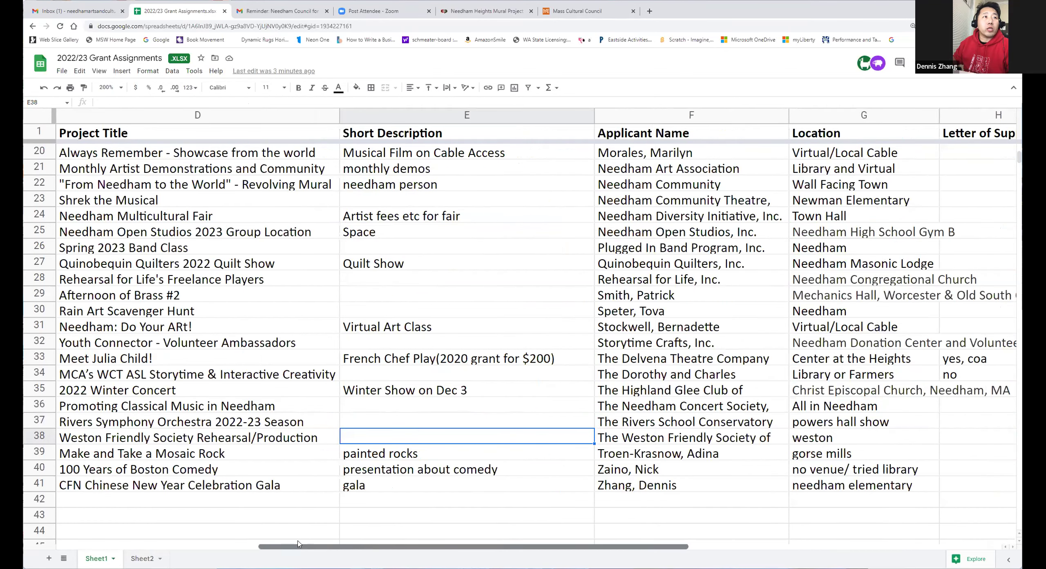
type("mirrors")
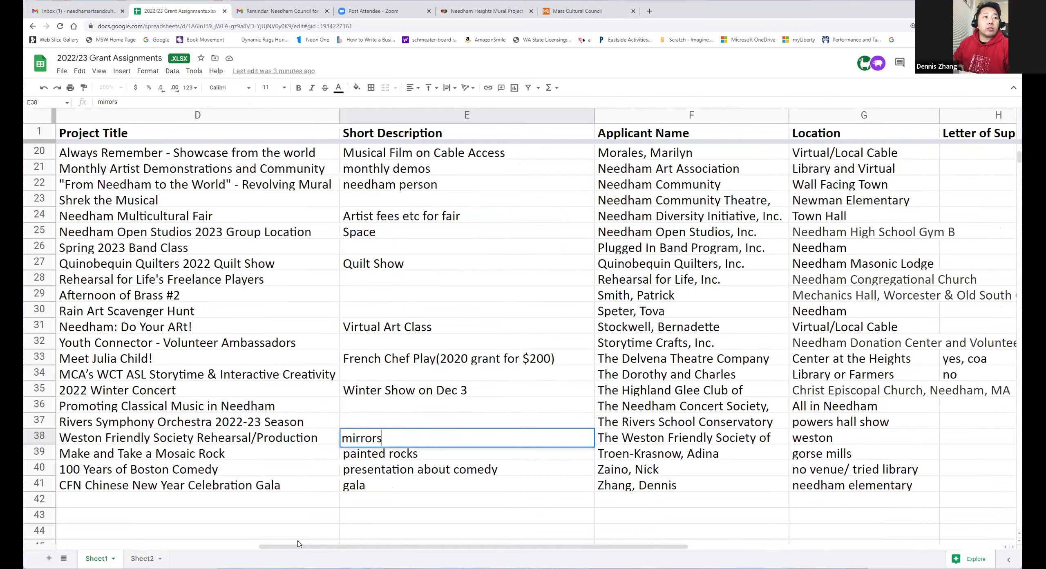
key("Return")
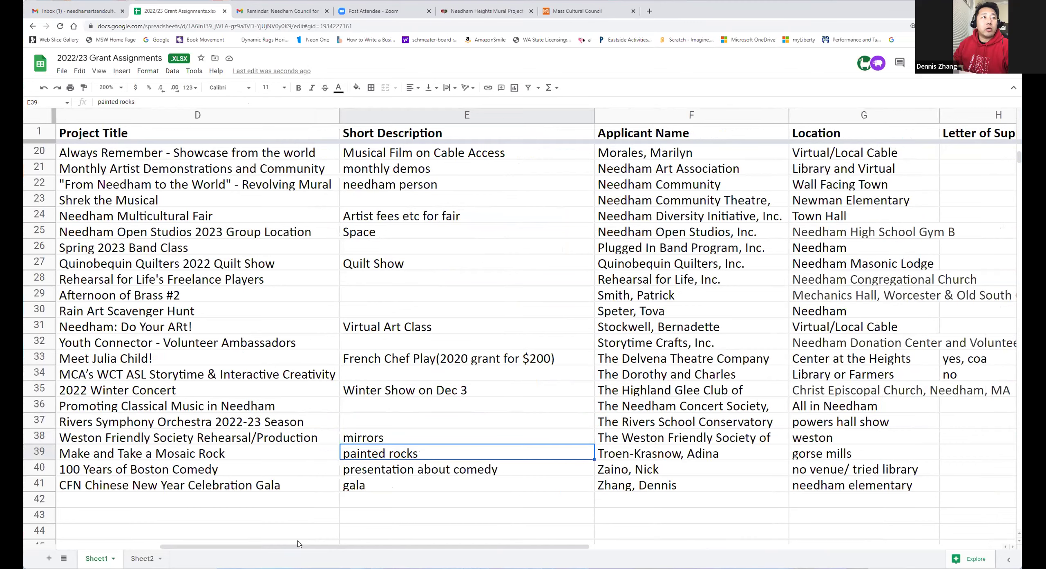
left_click_drag(310, 547, 253, 548)
left_click(555, 437)
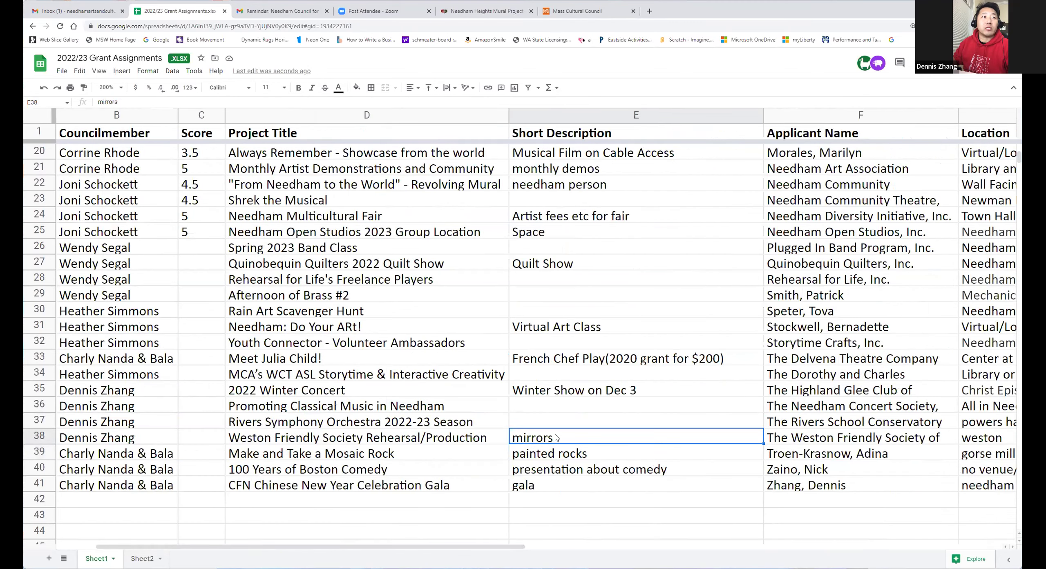
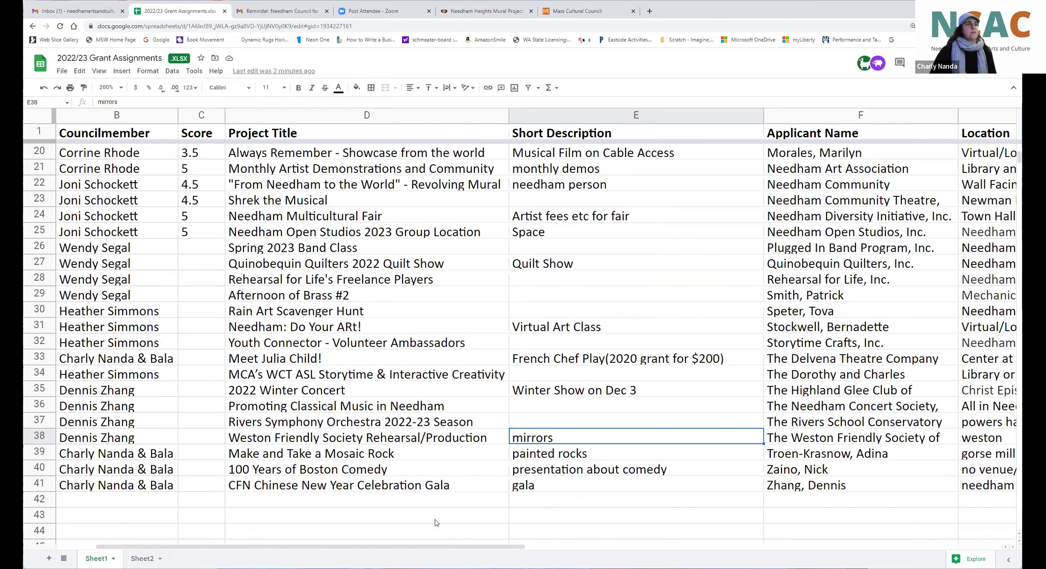
Step: Check the full project title and the score cell of Weston Friendly Society Rehearsal/Production in row 38
left_click_drag(450, 549, 429, 548)
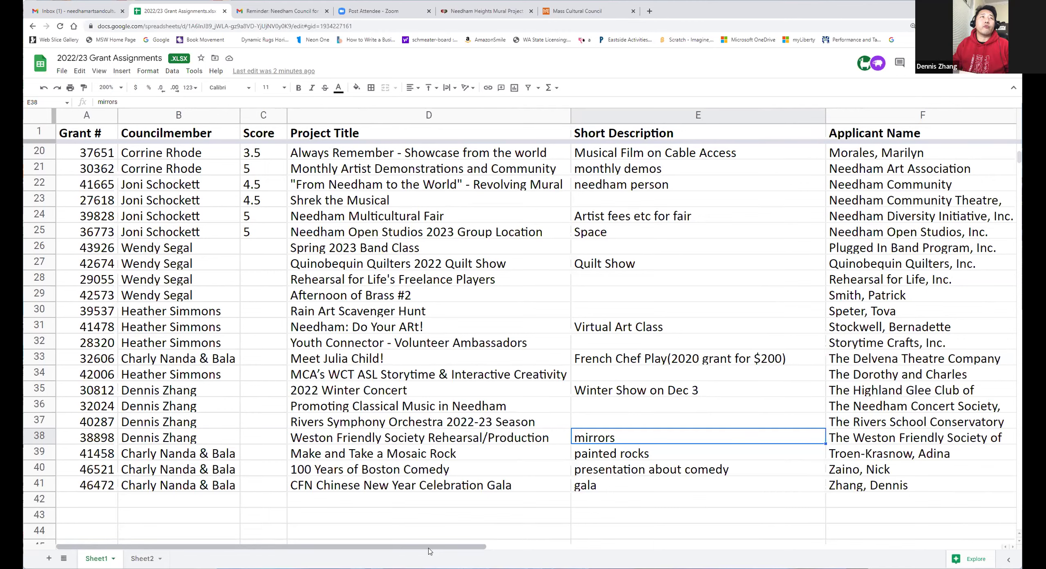
left_click(393, 439)
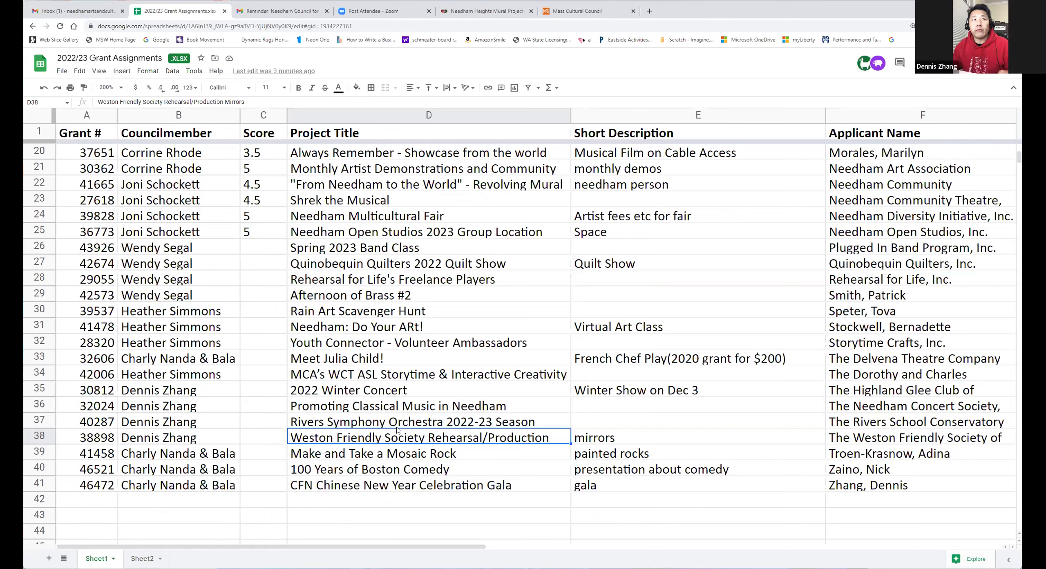
scroll(652, 374, "up", 3)
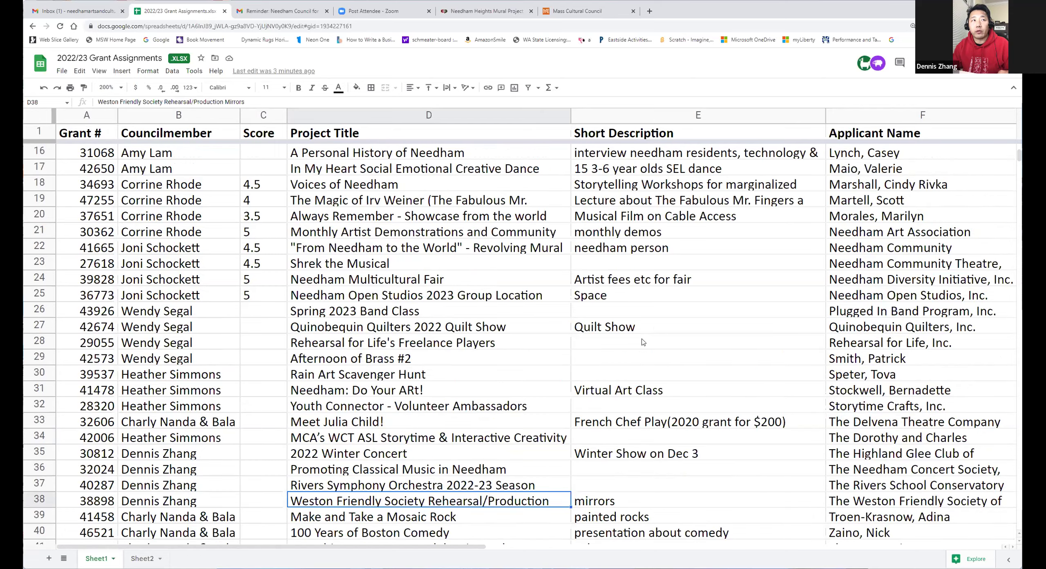
scroll(314, 402, "down", 5)
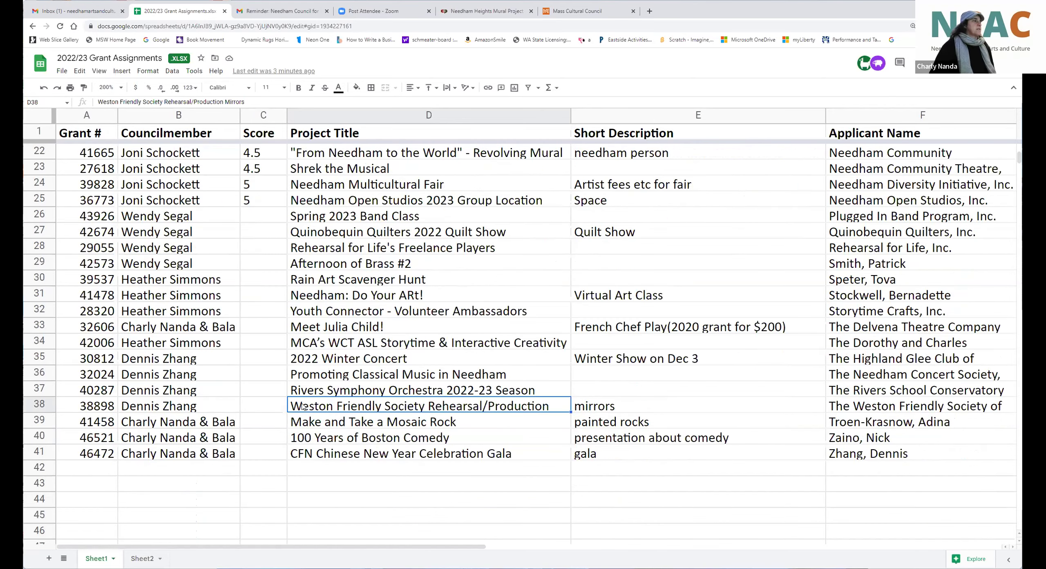
left_click(280, 407)
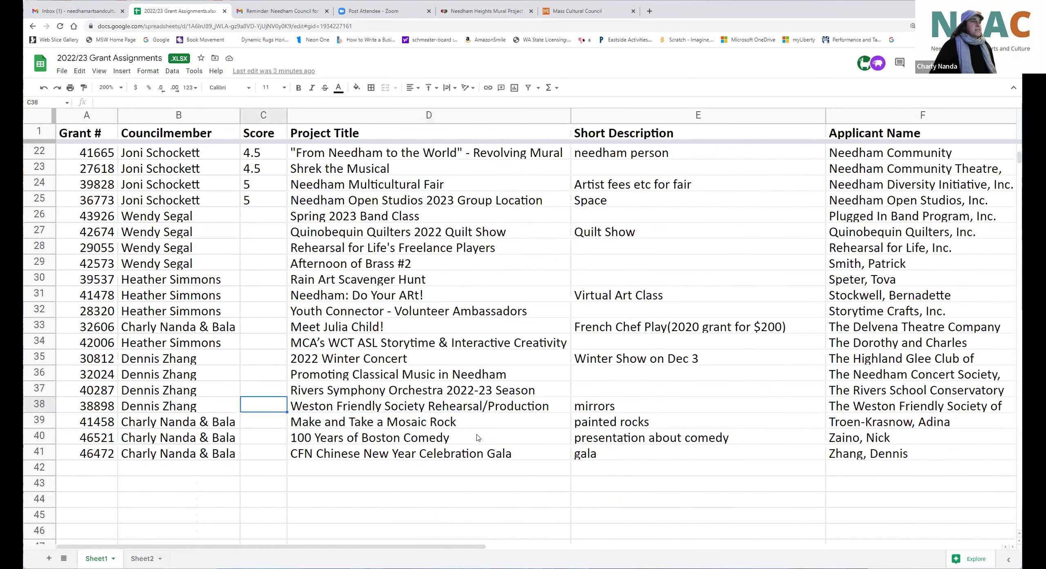
Step: Check the score, short description and project title of "Script in Hand" Theatre for Older Adults in row 4
scroll(478, 438, "up", 10)
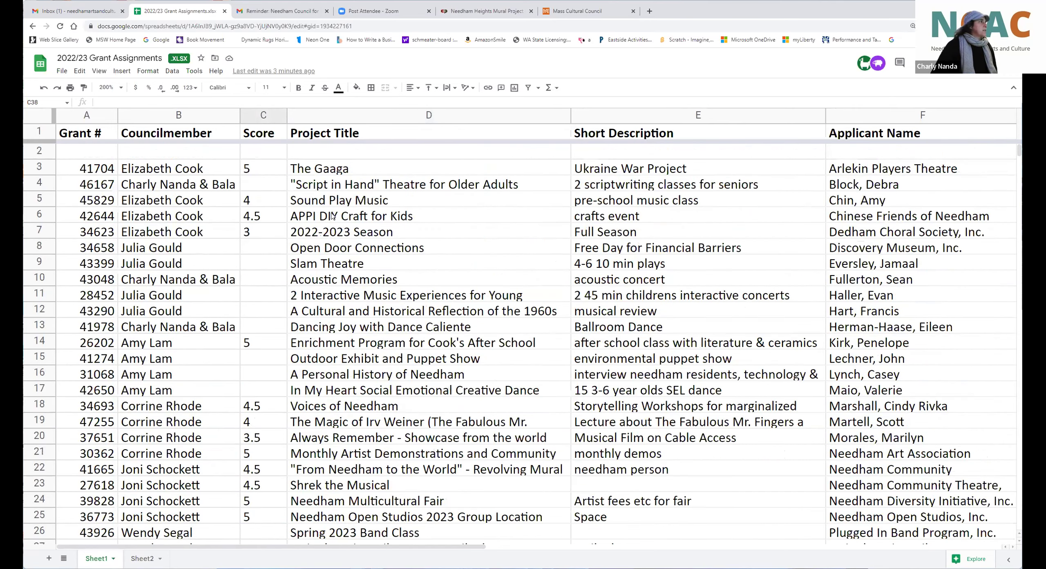
left_click(270, 183)
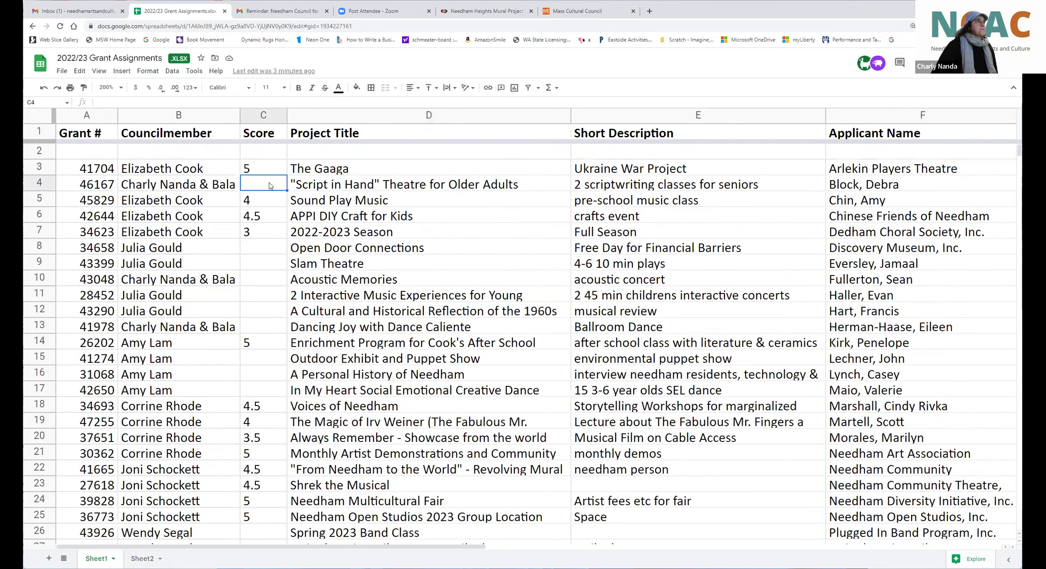
left_click(750, 186)
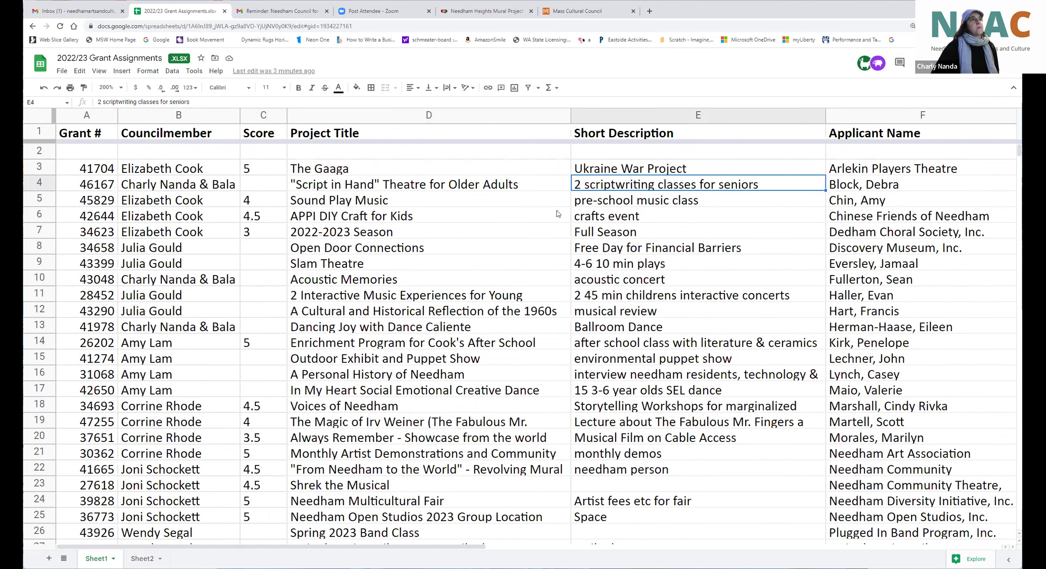
left_click(388, 188)
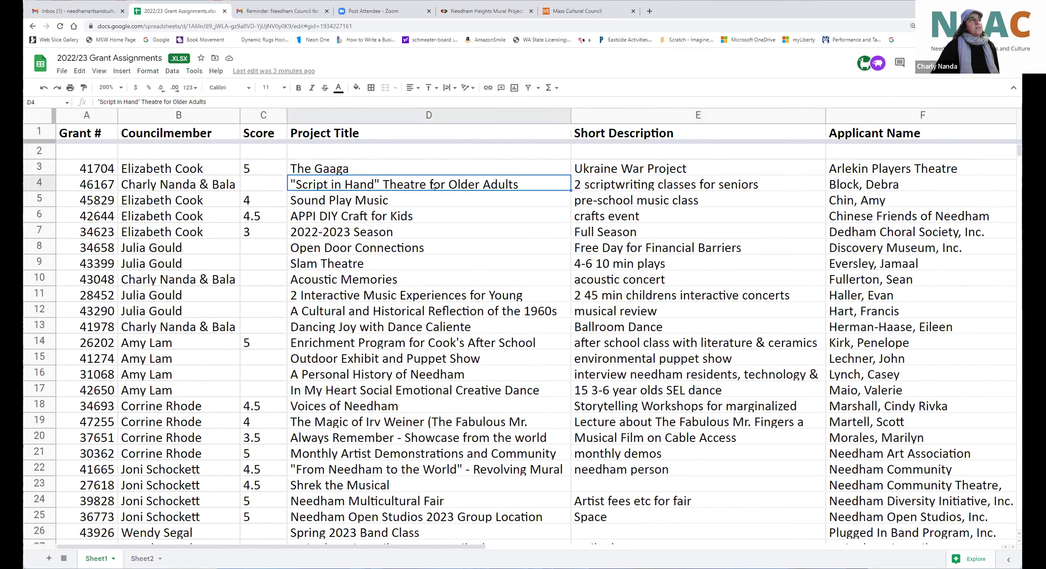
Step: Check the short description of "Script in Hand" Theatre for Older Adults in row 4 and the project title of Acoustic Memories in row 10
left_click(619, 187)
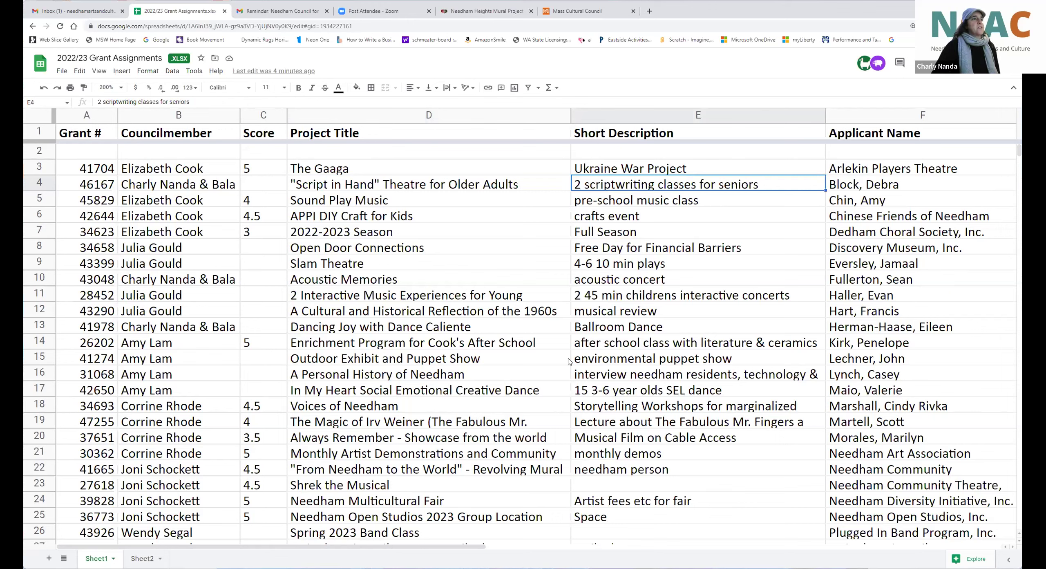
left_click_drag(461, 548, 423, 547)
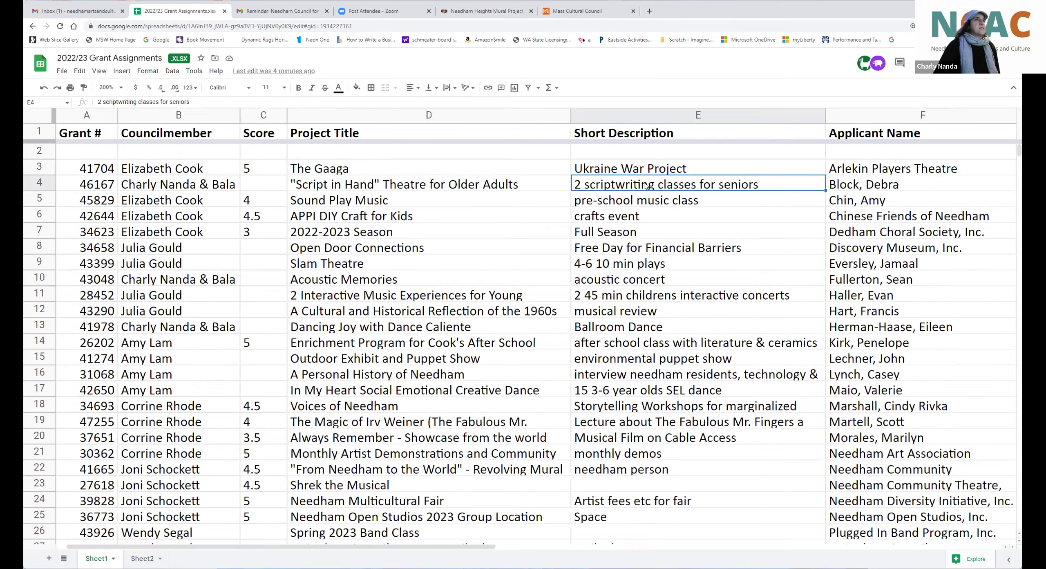
left_click_drag(484, 552, 523, 545)
scroll(451, 386, "down", 1)
scroll(450, 387, "up", 1)
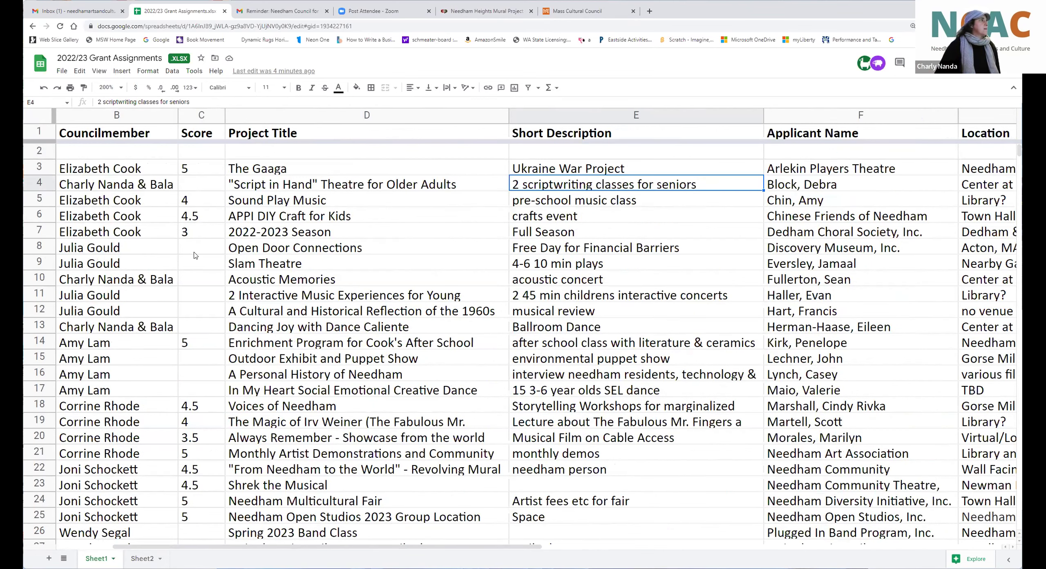
left_click(341, 282)
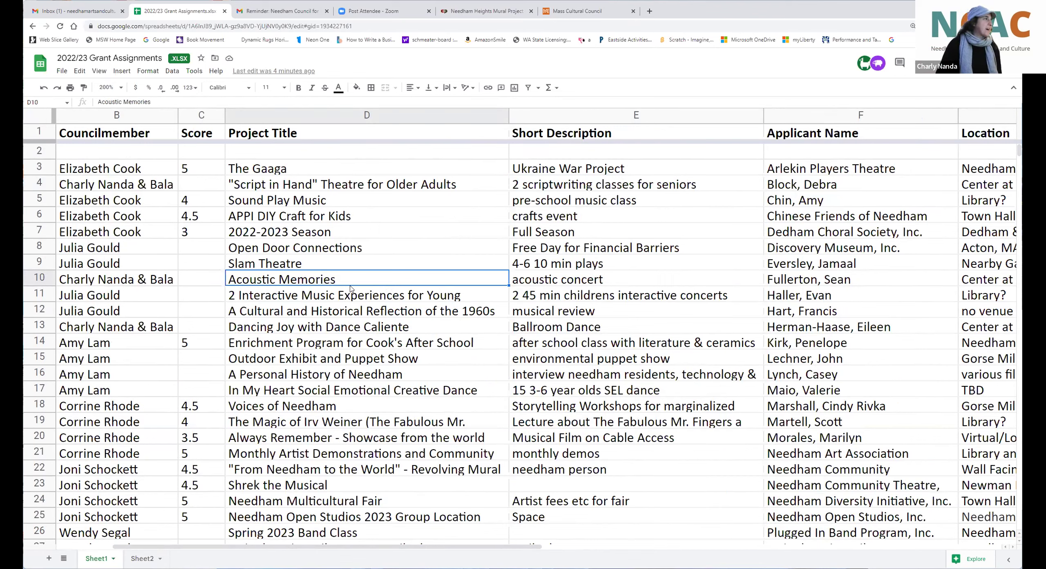
Step: Review the Dancing Joy with Dance Caliente entries in row 13 up to the project budget and requested amount
left_click(129, 334)
left_click(338, 337)
left_click(329, 326)
key("Right")
key("Right")
key("Right")
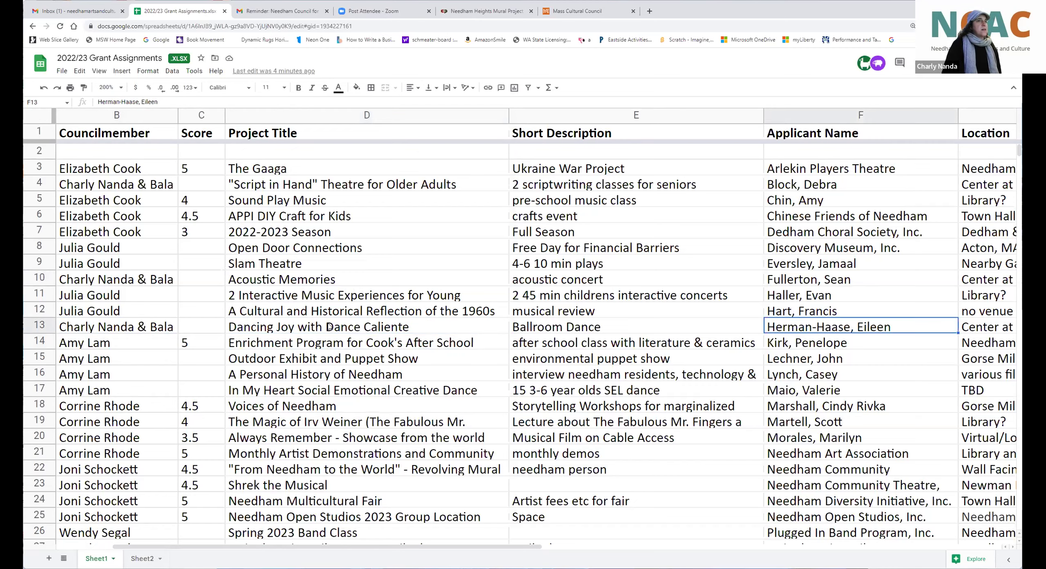
key("Right")
key("Right")
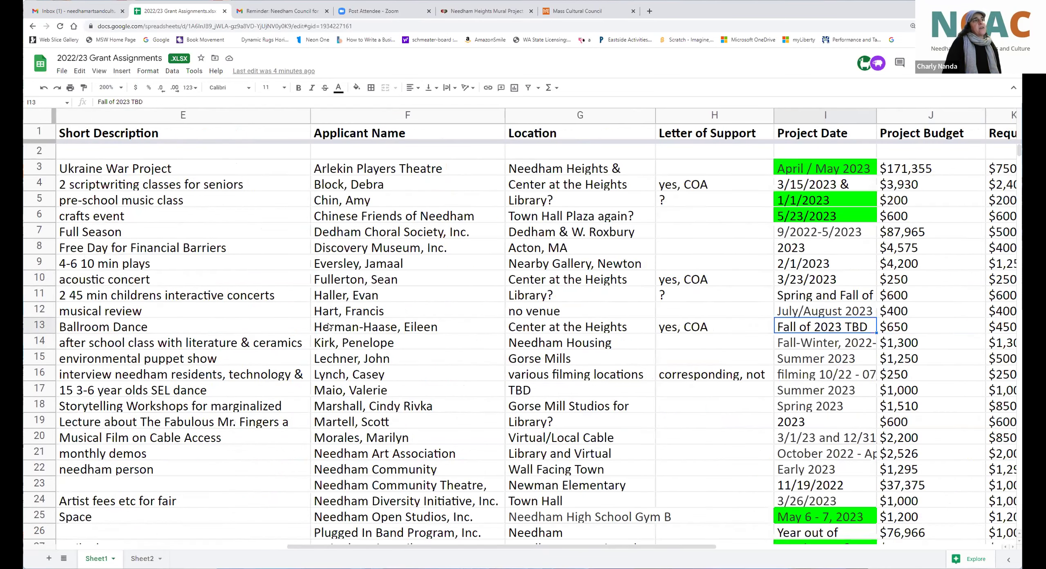
key("Right")
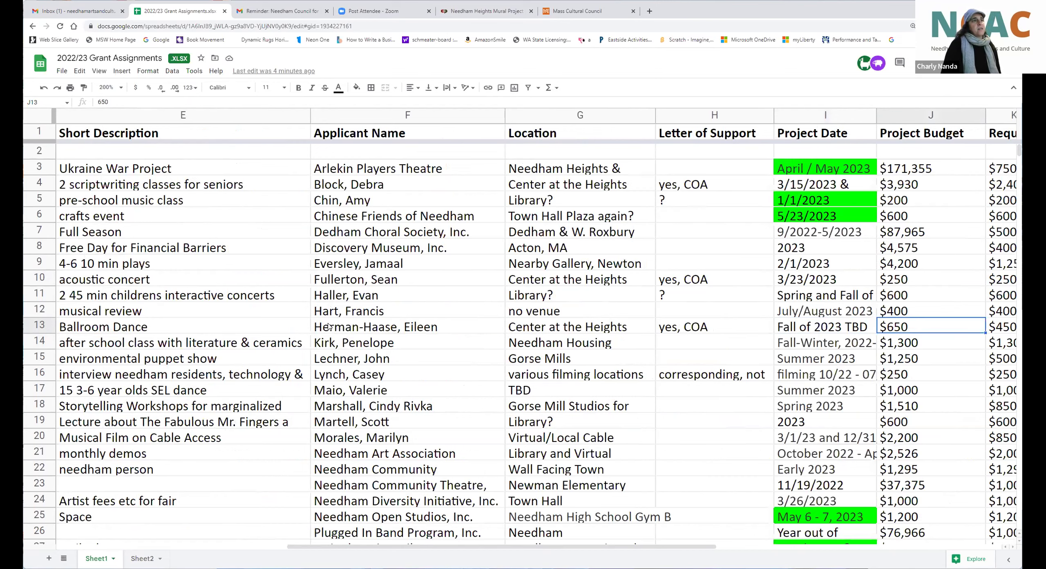
key("Right")
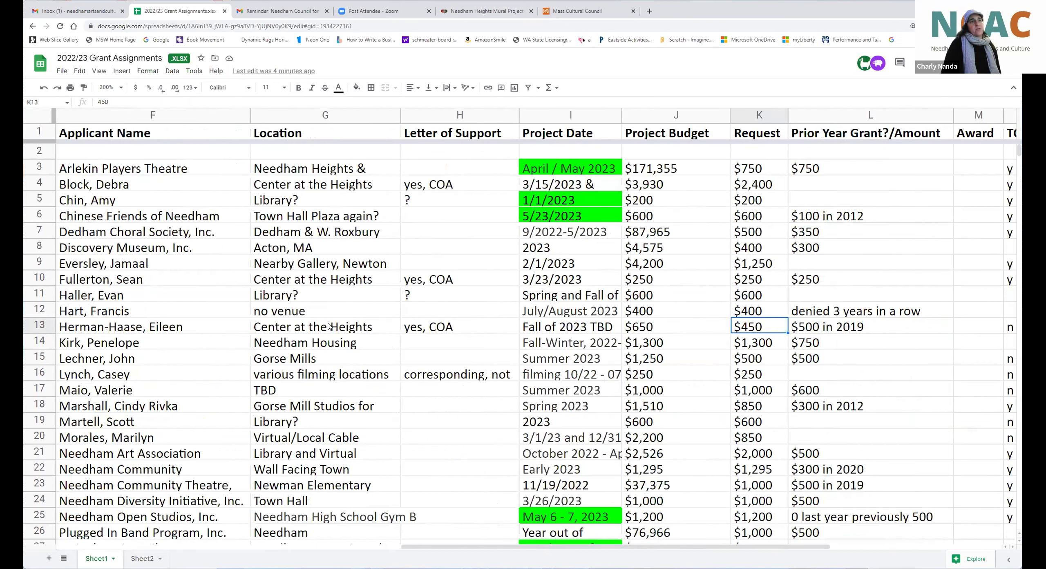
key("Left")
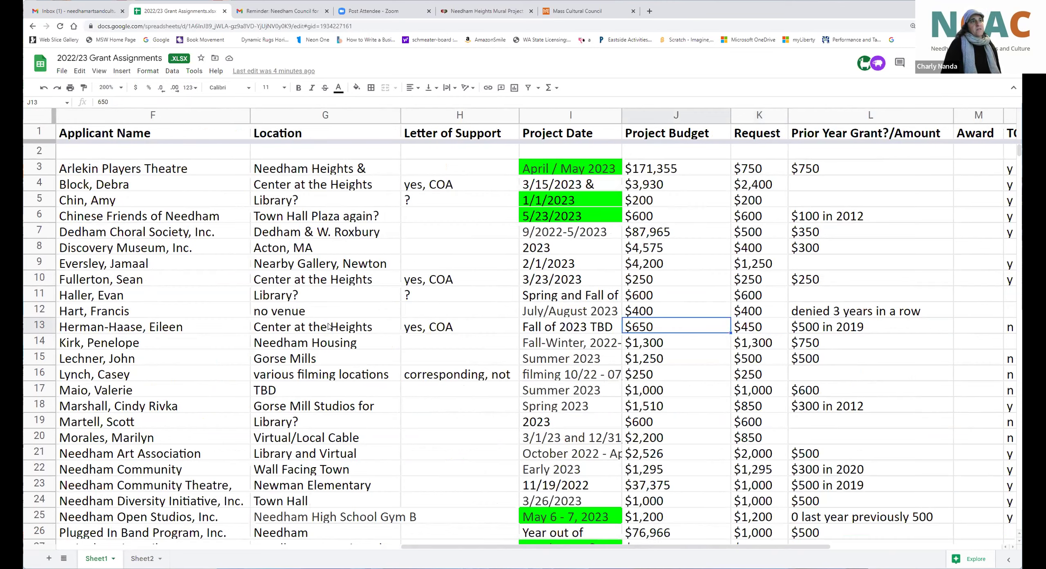
Step: Go through the grant list from row 13 down to the last application in row 41
key("Home")
key("Down")
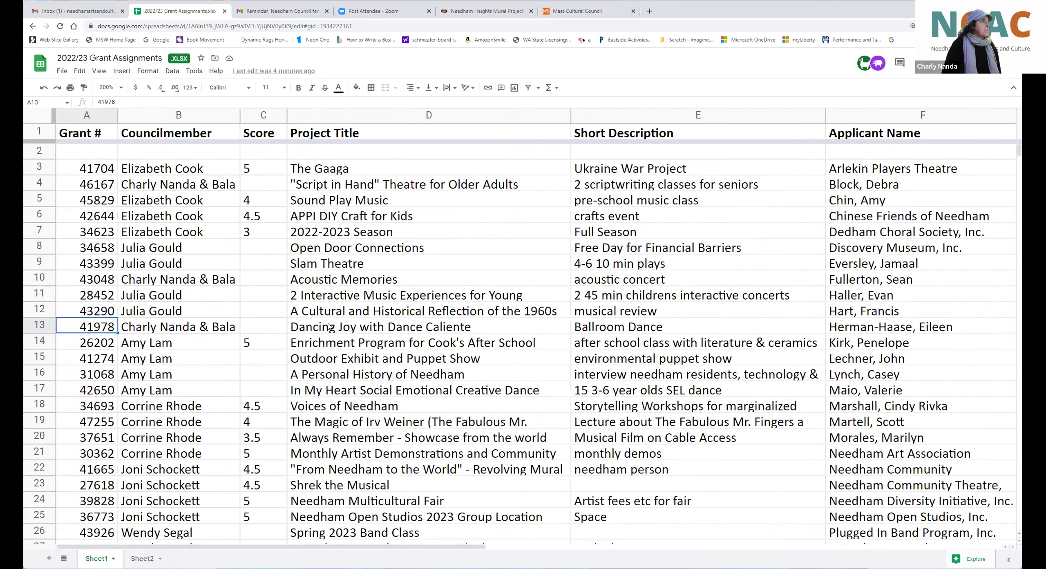
key("Down")
key("Down")
key("Down")
key("Down")
key("Down")
key("Down")
key("Down")
key("Down")
key("Down")
key("Down")
key("Down")
key("Down")
key("Down")
key("Down")
key("Down")
key("Down")
key("Down")
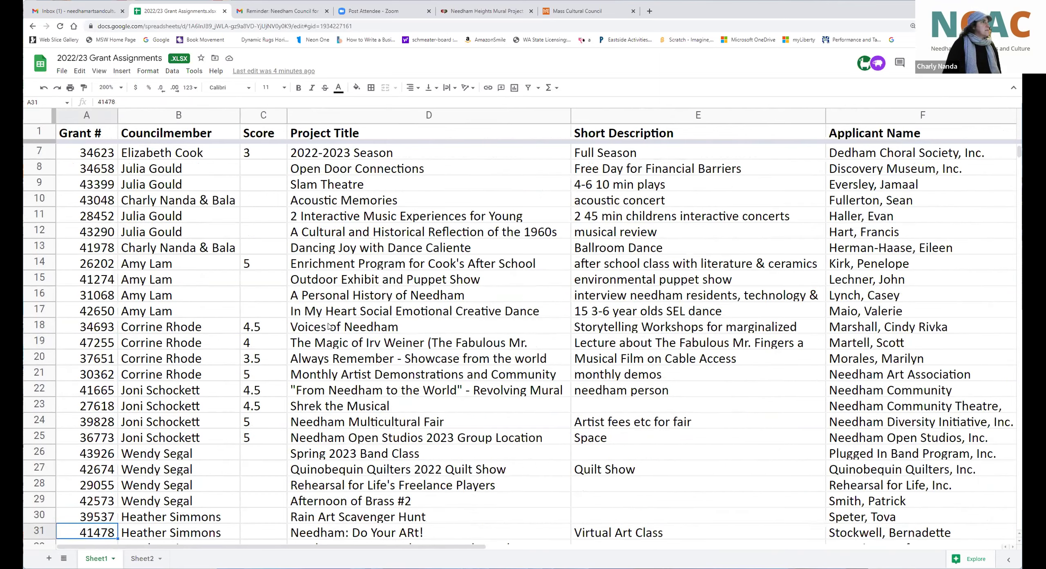
key("Down")
key("Down")
key("Down")
key("Down")
key("Down")
key("Down")
key("Down")
key("Down")
key("Down")
key("Down")
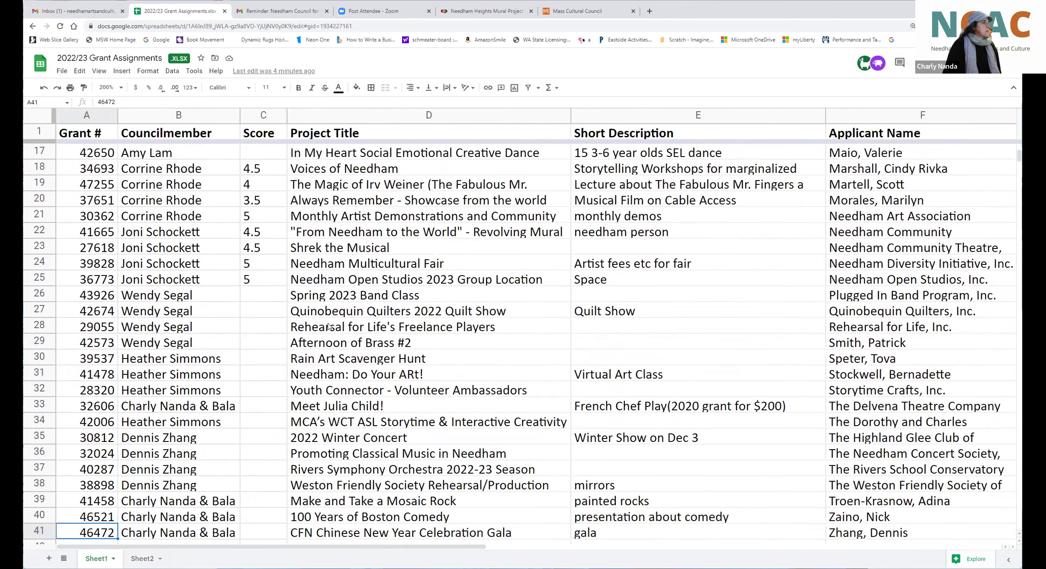
Step: Review the Make and Take a Mosaic Rock entries in row 39 from the project title to the prior year grant
key("Up")
key("Up")
key("Up")
key("Right")
key("Right")
key("Right")
key("Down")
key("Right")
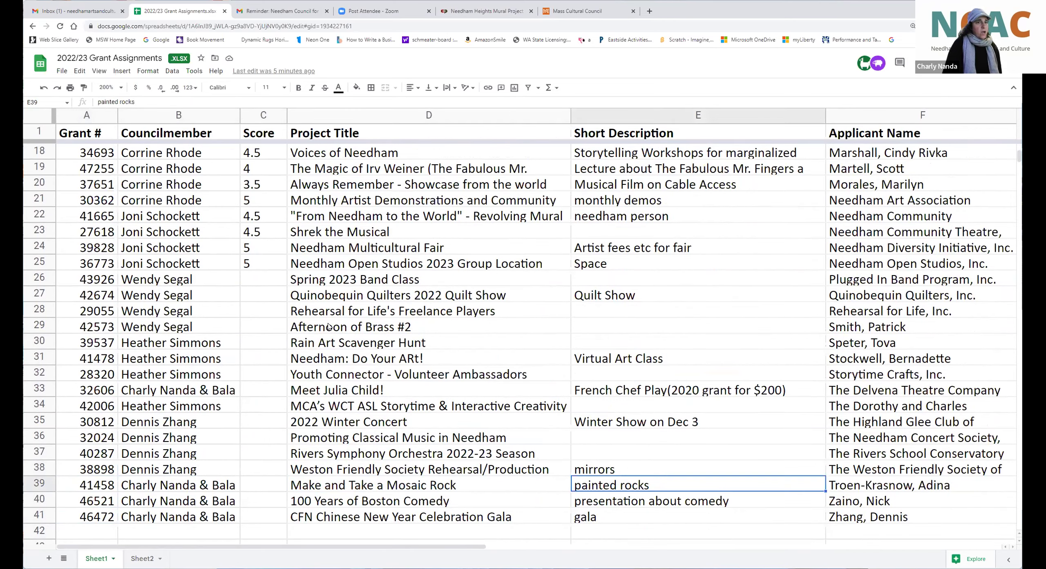
key("Right")
key("Right")
key("Right")
key("Right")
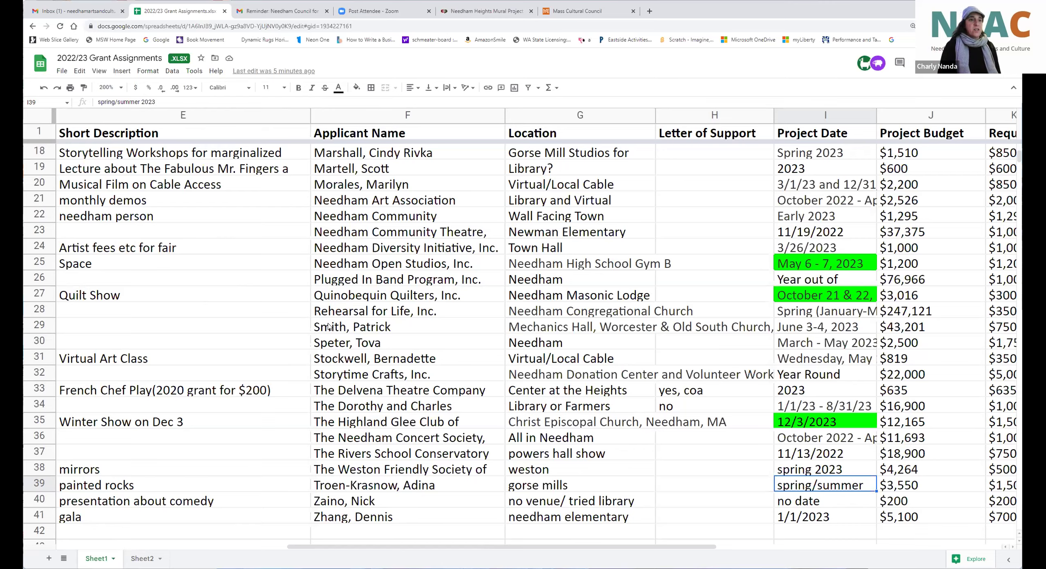
key("Right")
key("Right")
key("Right")
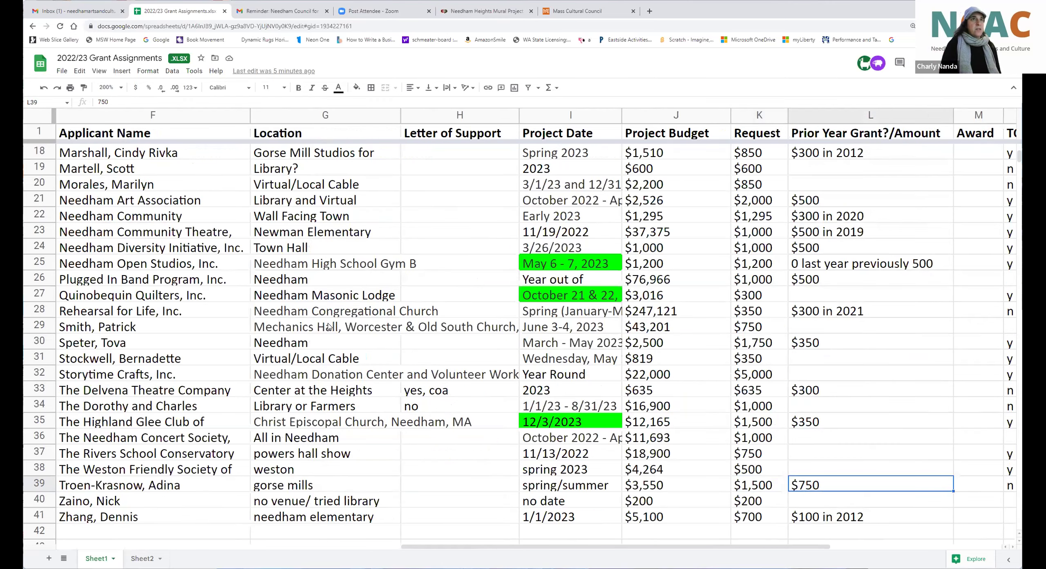
Step: Go back through the Make and Take a Mosaic Rock entries in row 39 to the grant number
key("Left")
key("Left")
key("Left")
key("Left")
key("Left")
key("Left")
key("Left")
key("Left")
key("Left")
key("Left")
key("Left")
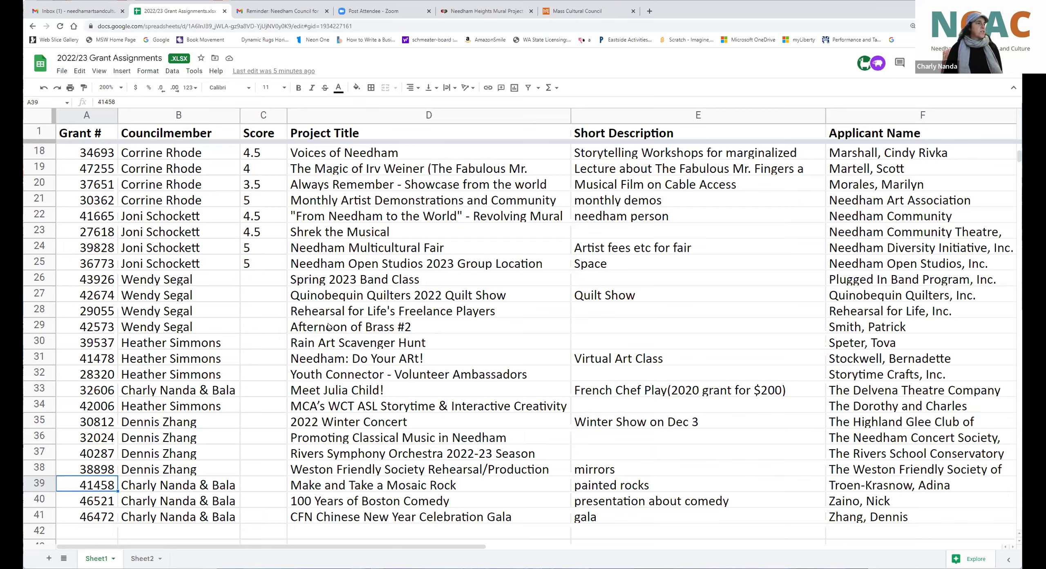
Step: Check the location and project date of Make and Take a Mosaic Rock in row 39
key("Right")
key("Right")
key("Right")
key("Right")
key("Right")
key("Right")
key("Right")
key("Right")
key("Right")
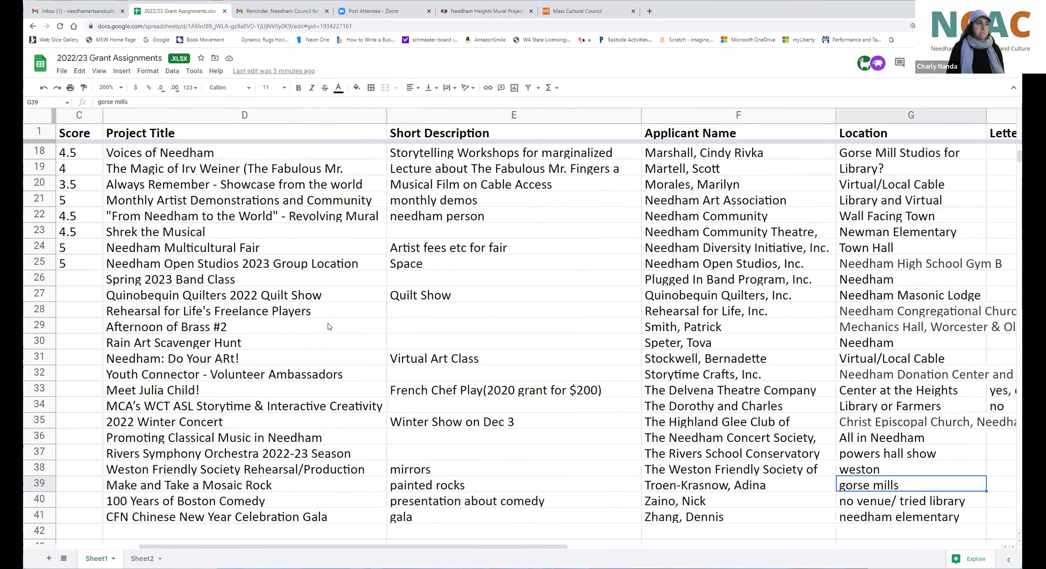
key("Left")
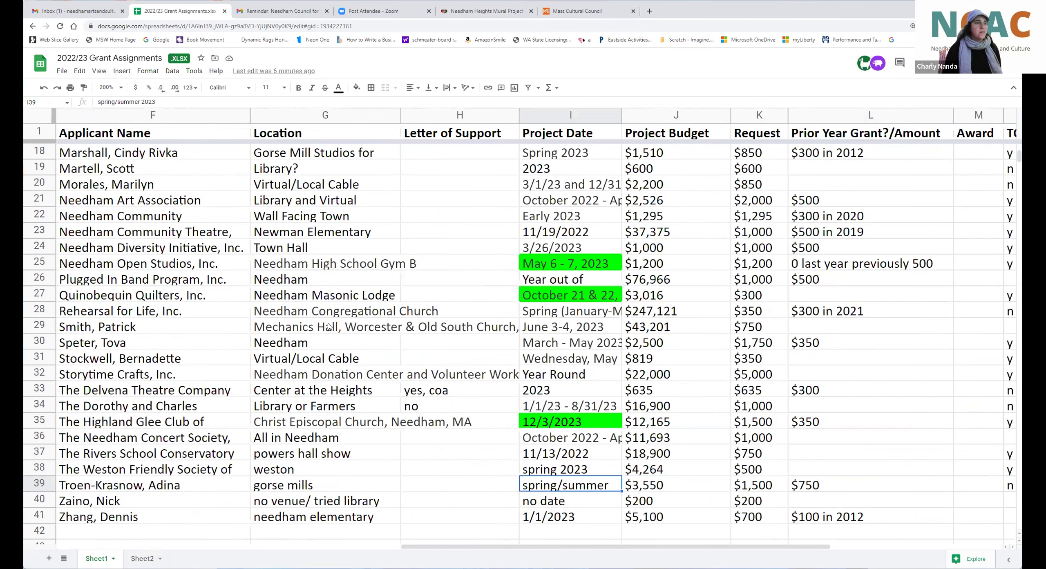
Step: Check the short description and assigned councilmember of Make and Take a Mosaic Rock in row 39
key("Left")
key("Left")
key("Left")
key("Left")
key("Left")
key("Left")
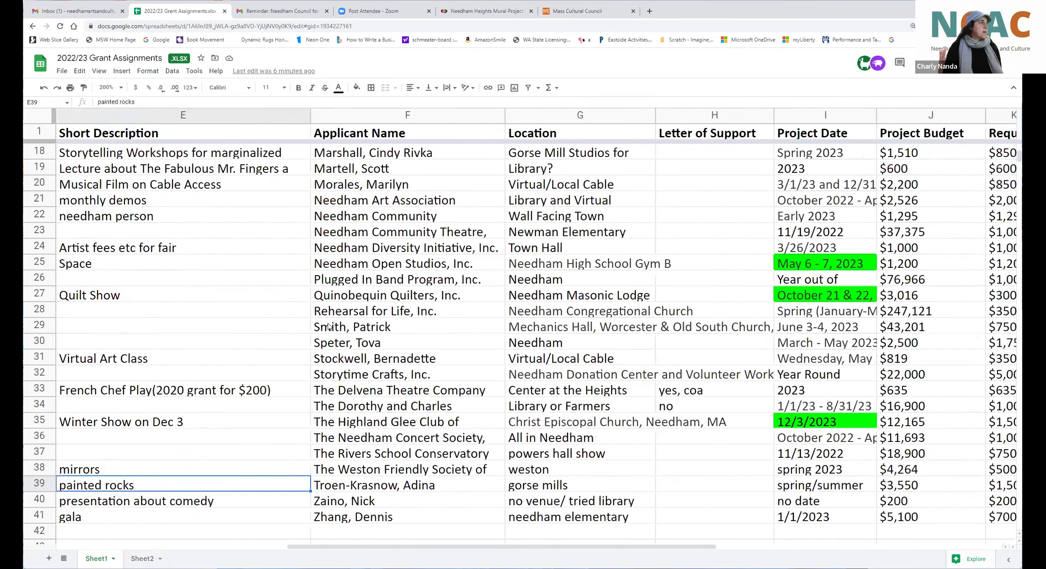
key("Left")
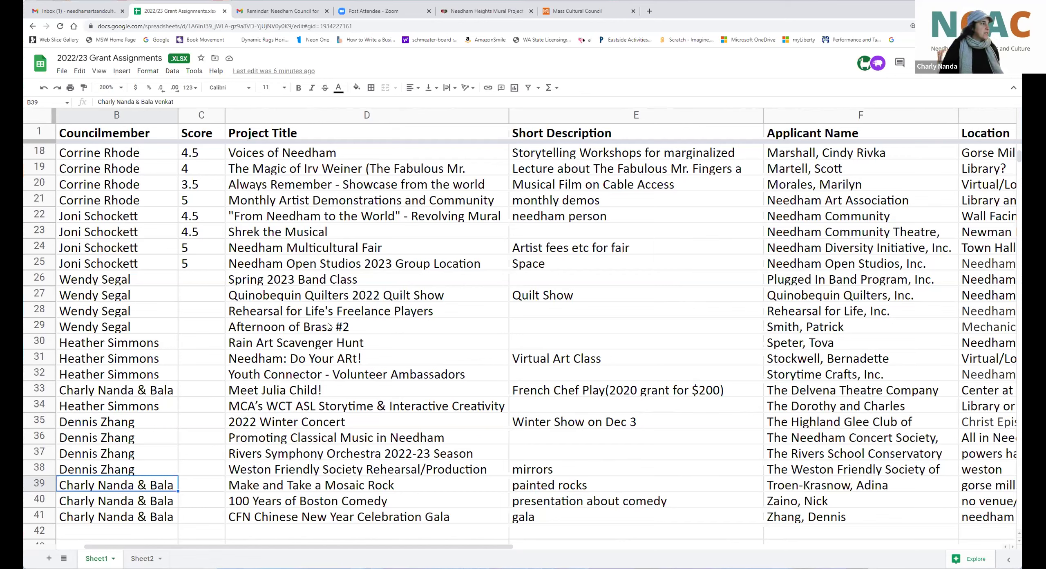
Step: Review the 100 Years of Boston Comedy entries in row 40, including the location and short description
key("Down")
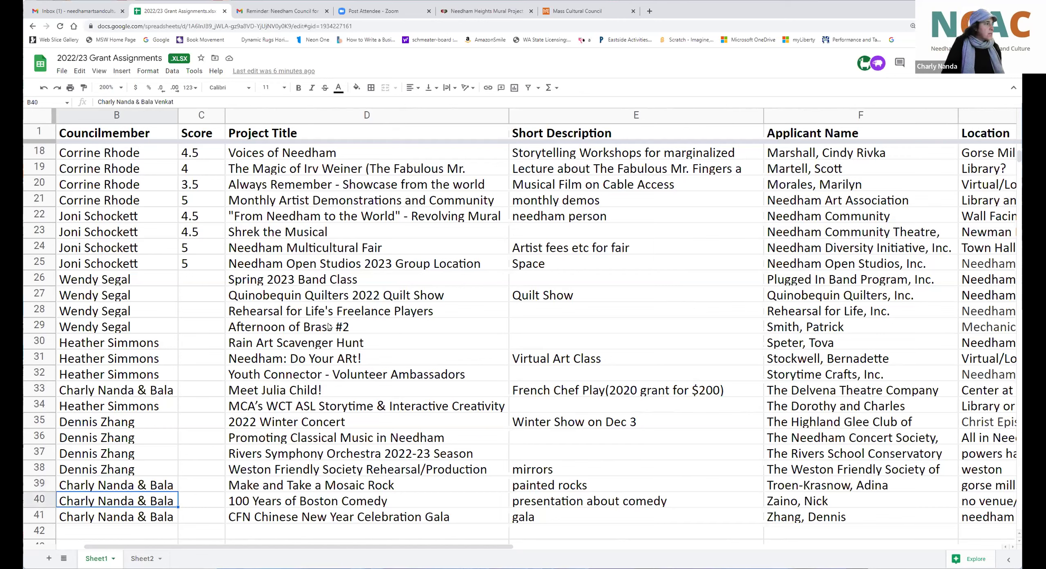
key("Right")
key("Right")
key("Right")
key("Right")
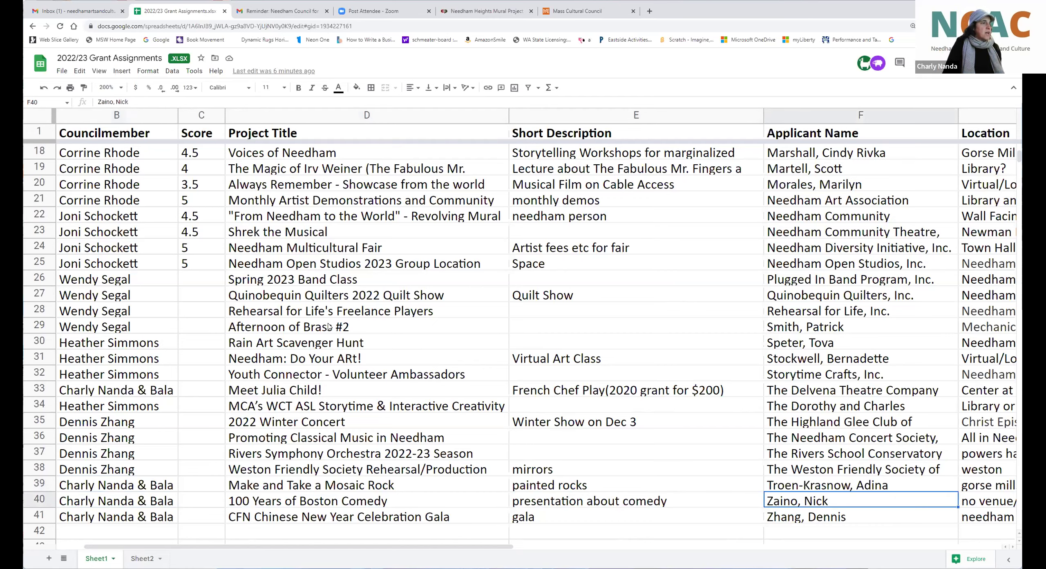
key("Right")
key("Right")
key("Right")
key("Left")
key("Left")
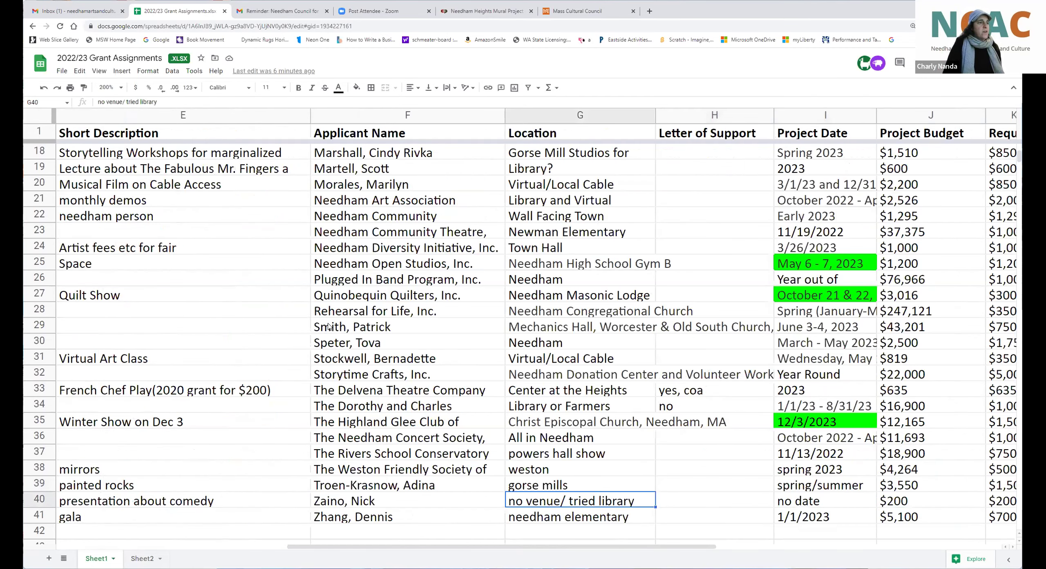
key("Left")
key("Left")
key("Left")
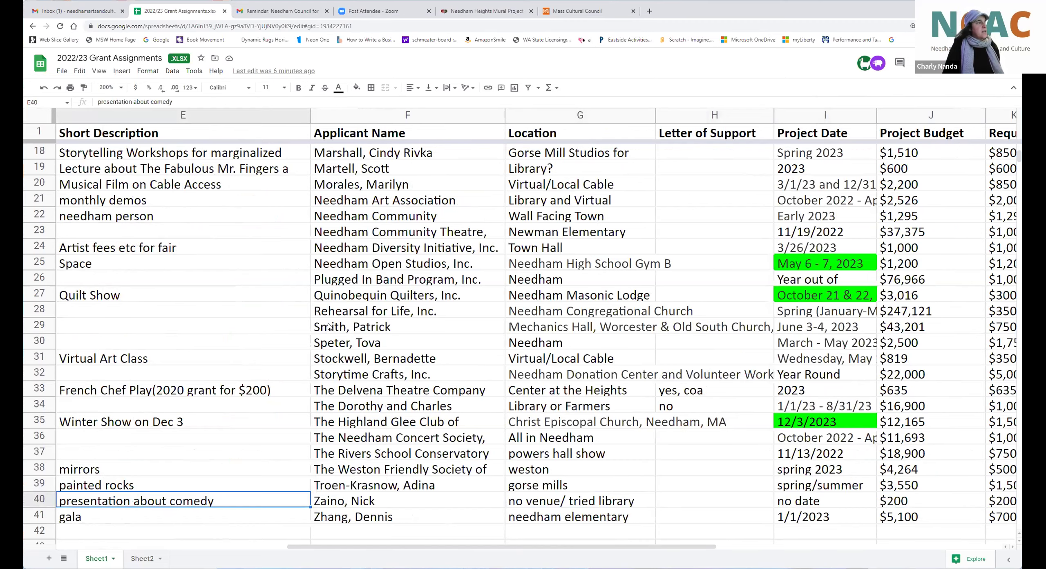
Step: Check the project date and project title of 100 Years of Boston Comedy in row 40
key("Right")
key("Right")
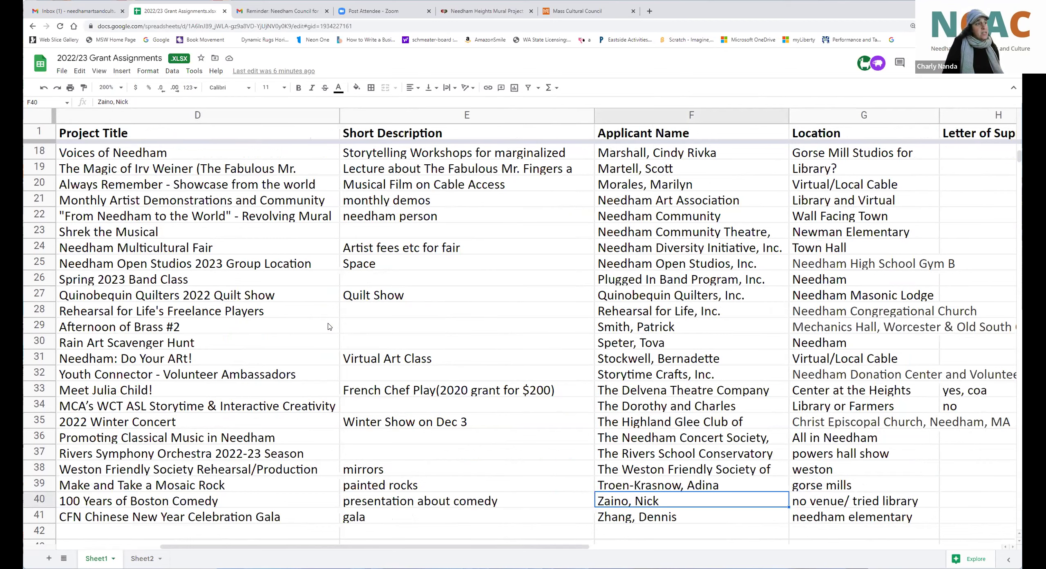
key("Right")
key("Right")
key("Right")
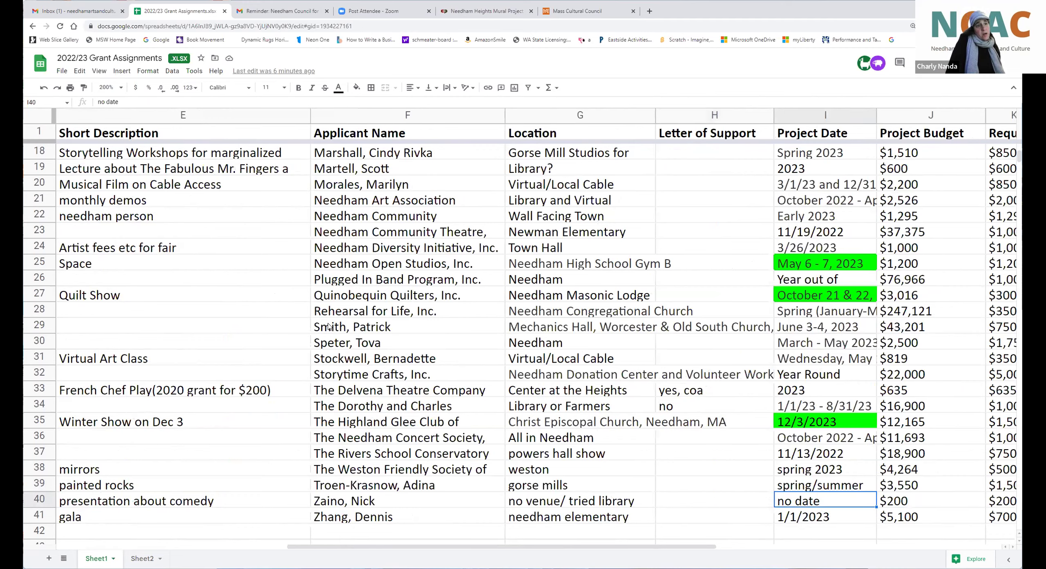
key("Left")
key("Left")
key("Left")
key("Left")
key("Left")
key("Left")
key("Left")
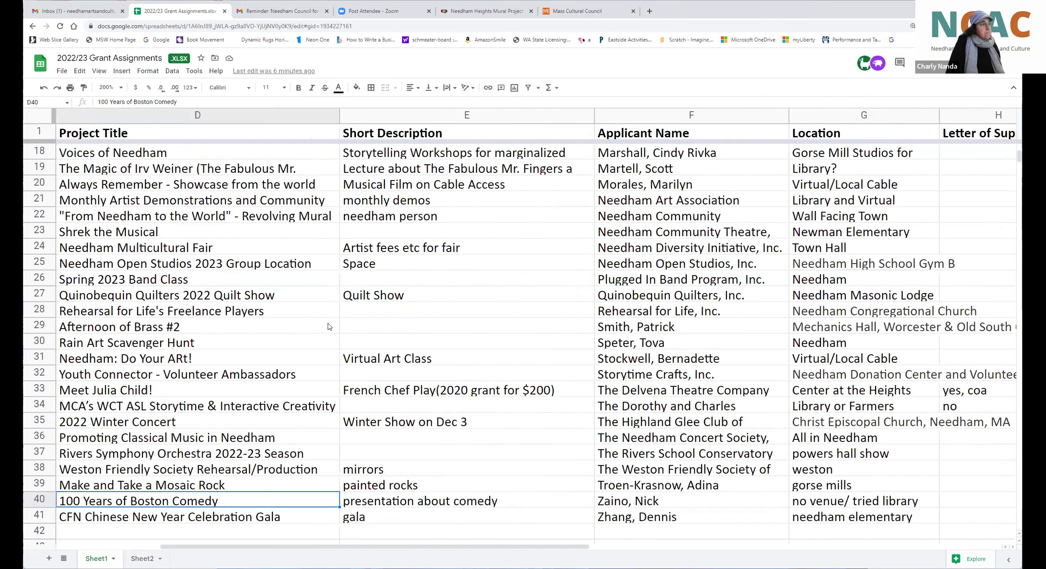
Step: Check the score cell of CFN Chinese New Year Celebration Gala in row 41, and return to the 100 Years of Boston Comedy title
key("Left")
key("Down")
key("Right")
key("Right")
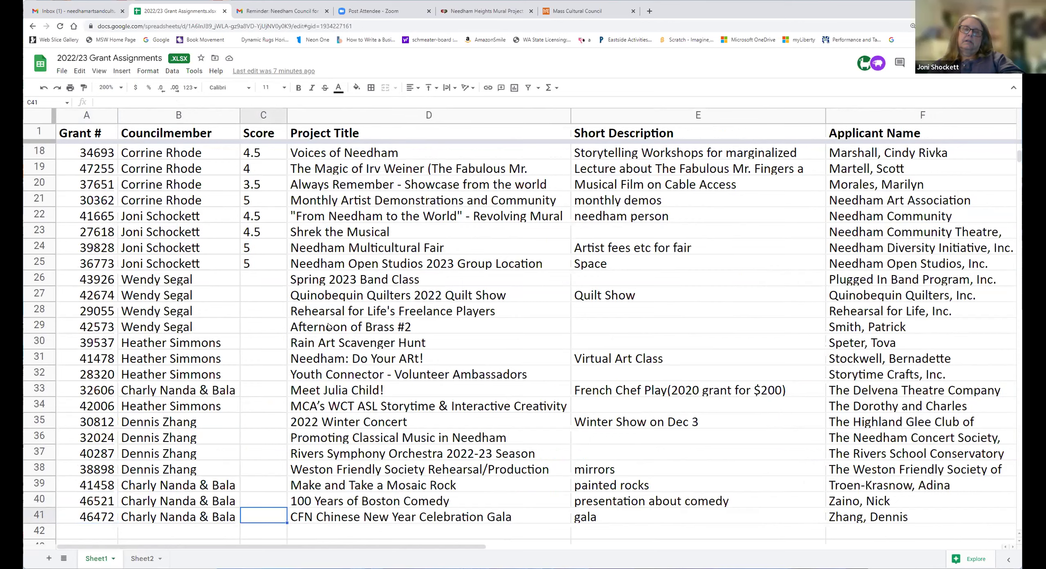
key("Up")
key("Right")
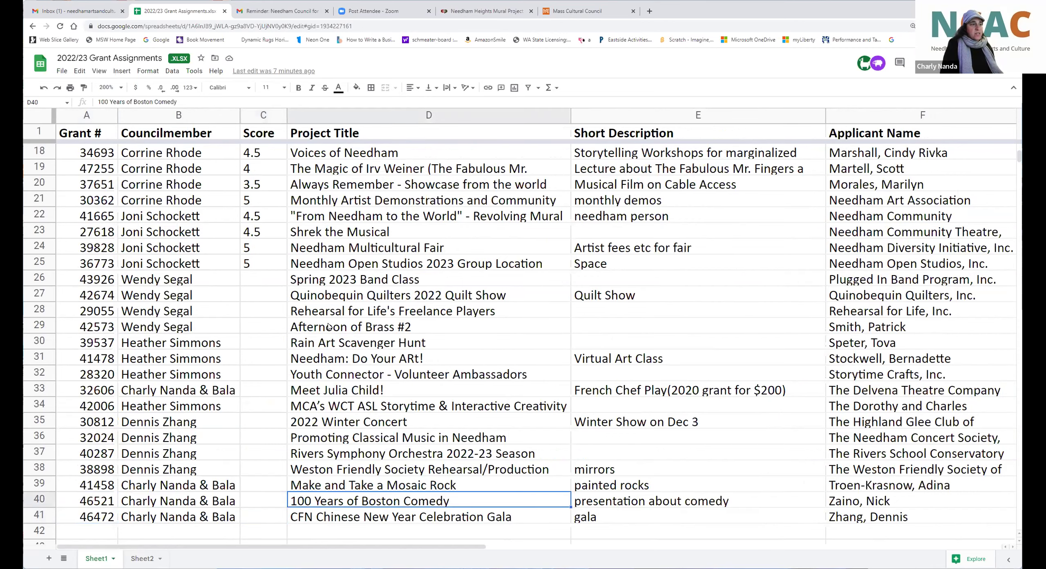
Step: Check the letter of support, location and assigned councilmember of 100 Years of Boston Comedy in row 40
key("Right")
key("Right")
key("Right")
key("Right")
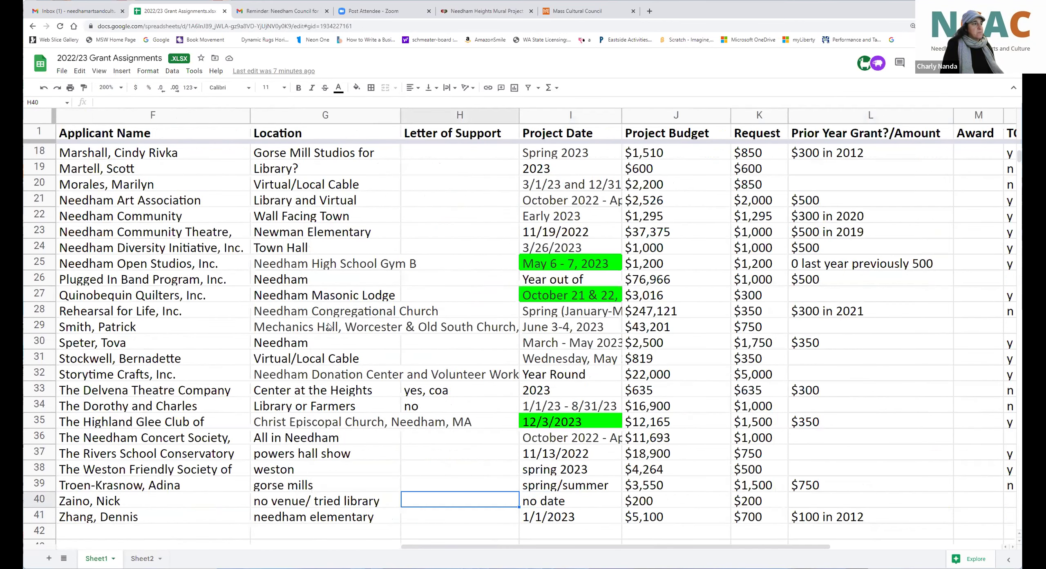
key("Left")
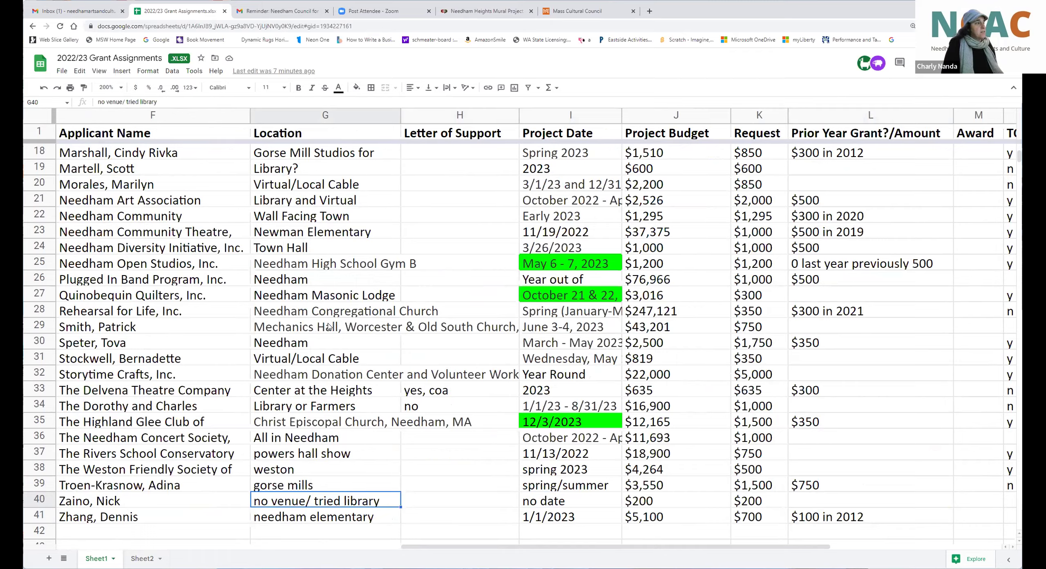
key("Left")
key("Left")
key("Left")
key("Left")
key("Left")
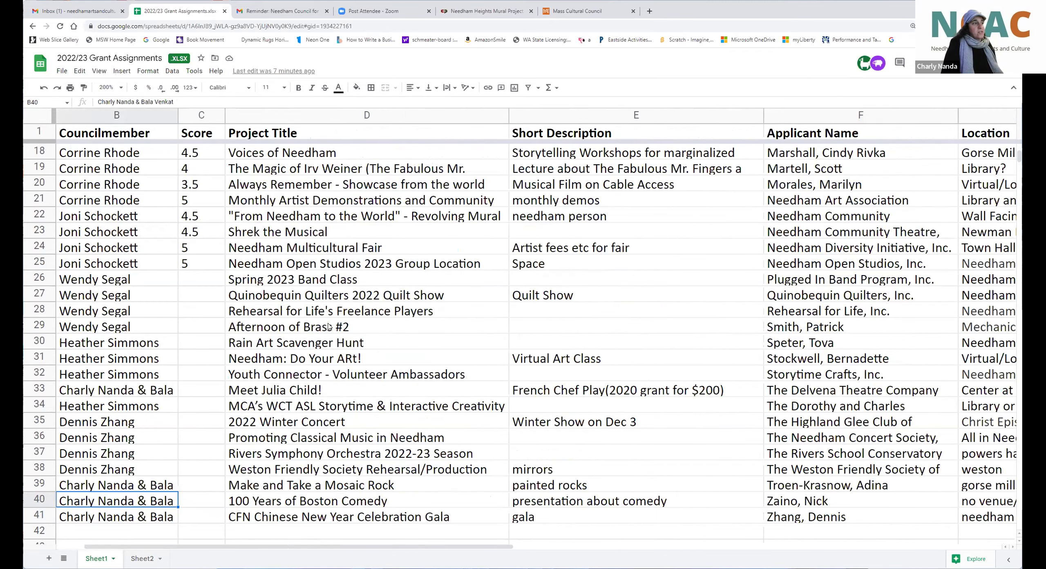
key("Right")
key("Right")
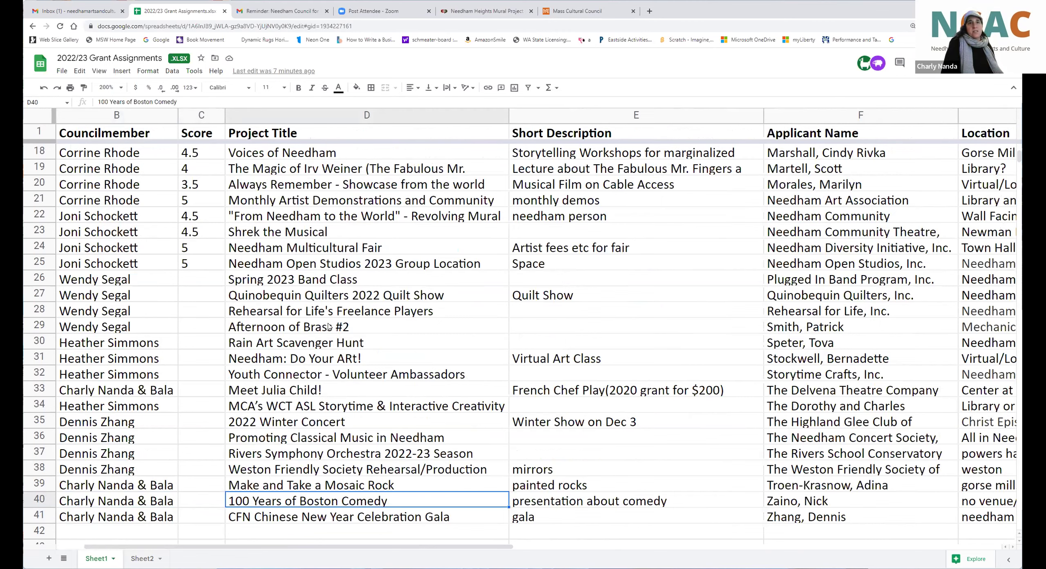
Step: Review the CFN Chinese New Year Celebration Gala entries in row 41 from the project title to the location
key("Down")
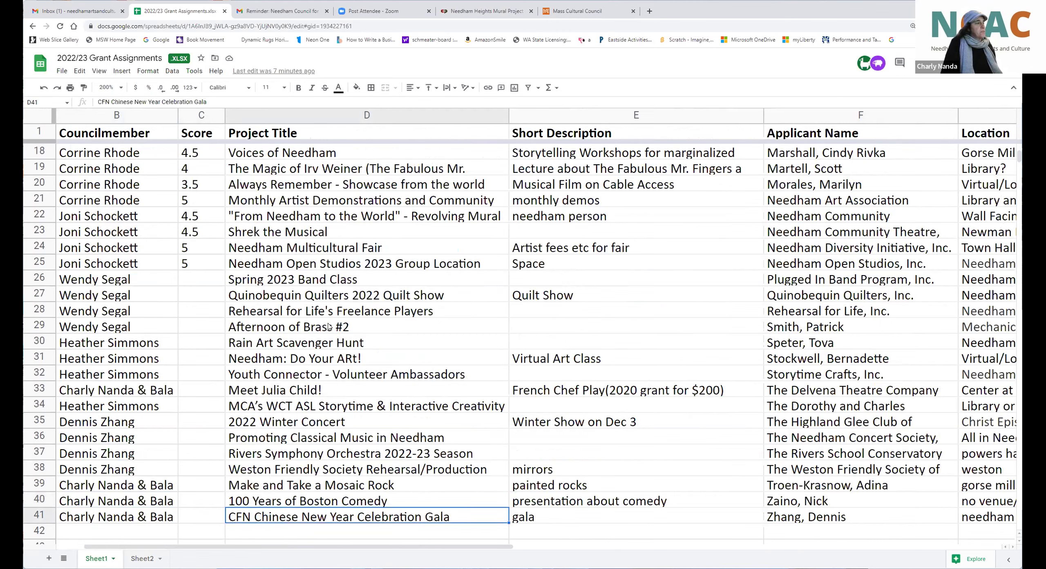
key("Up")
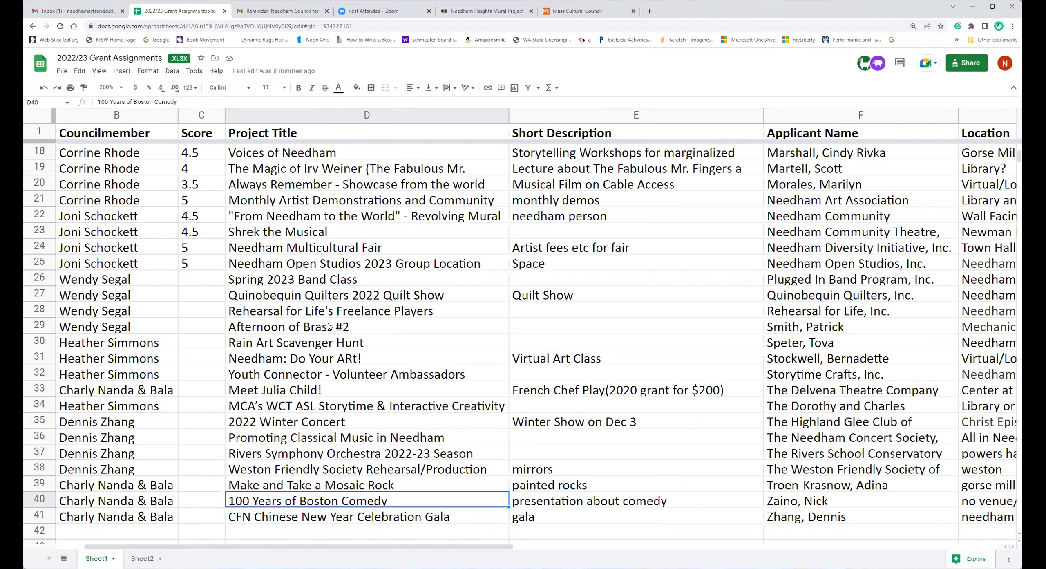
left_click(324, 518)
key("Right")
key("Right")
key("Right")
key("Right")
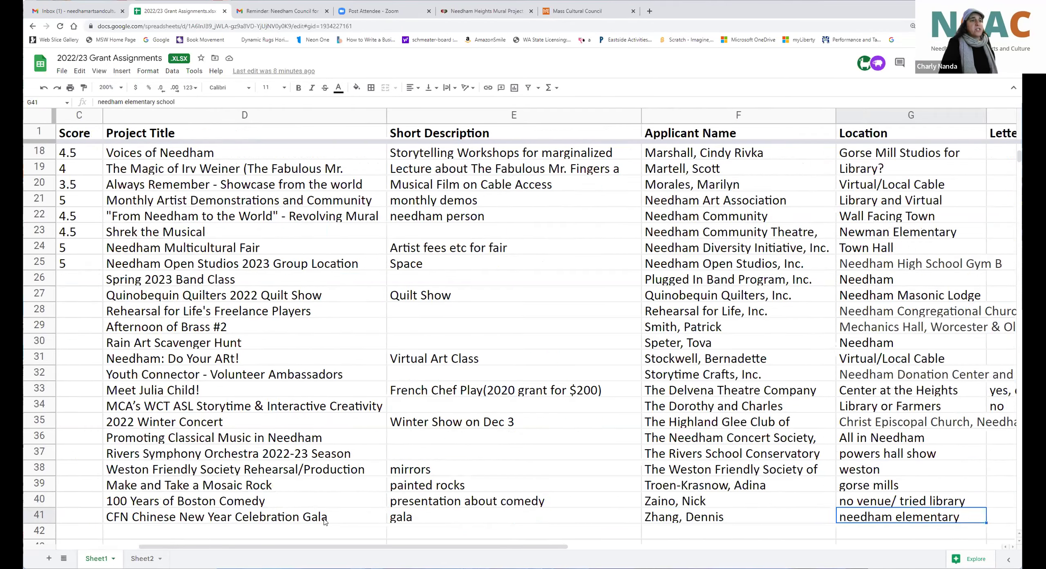